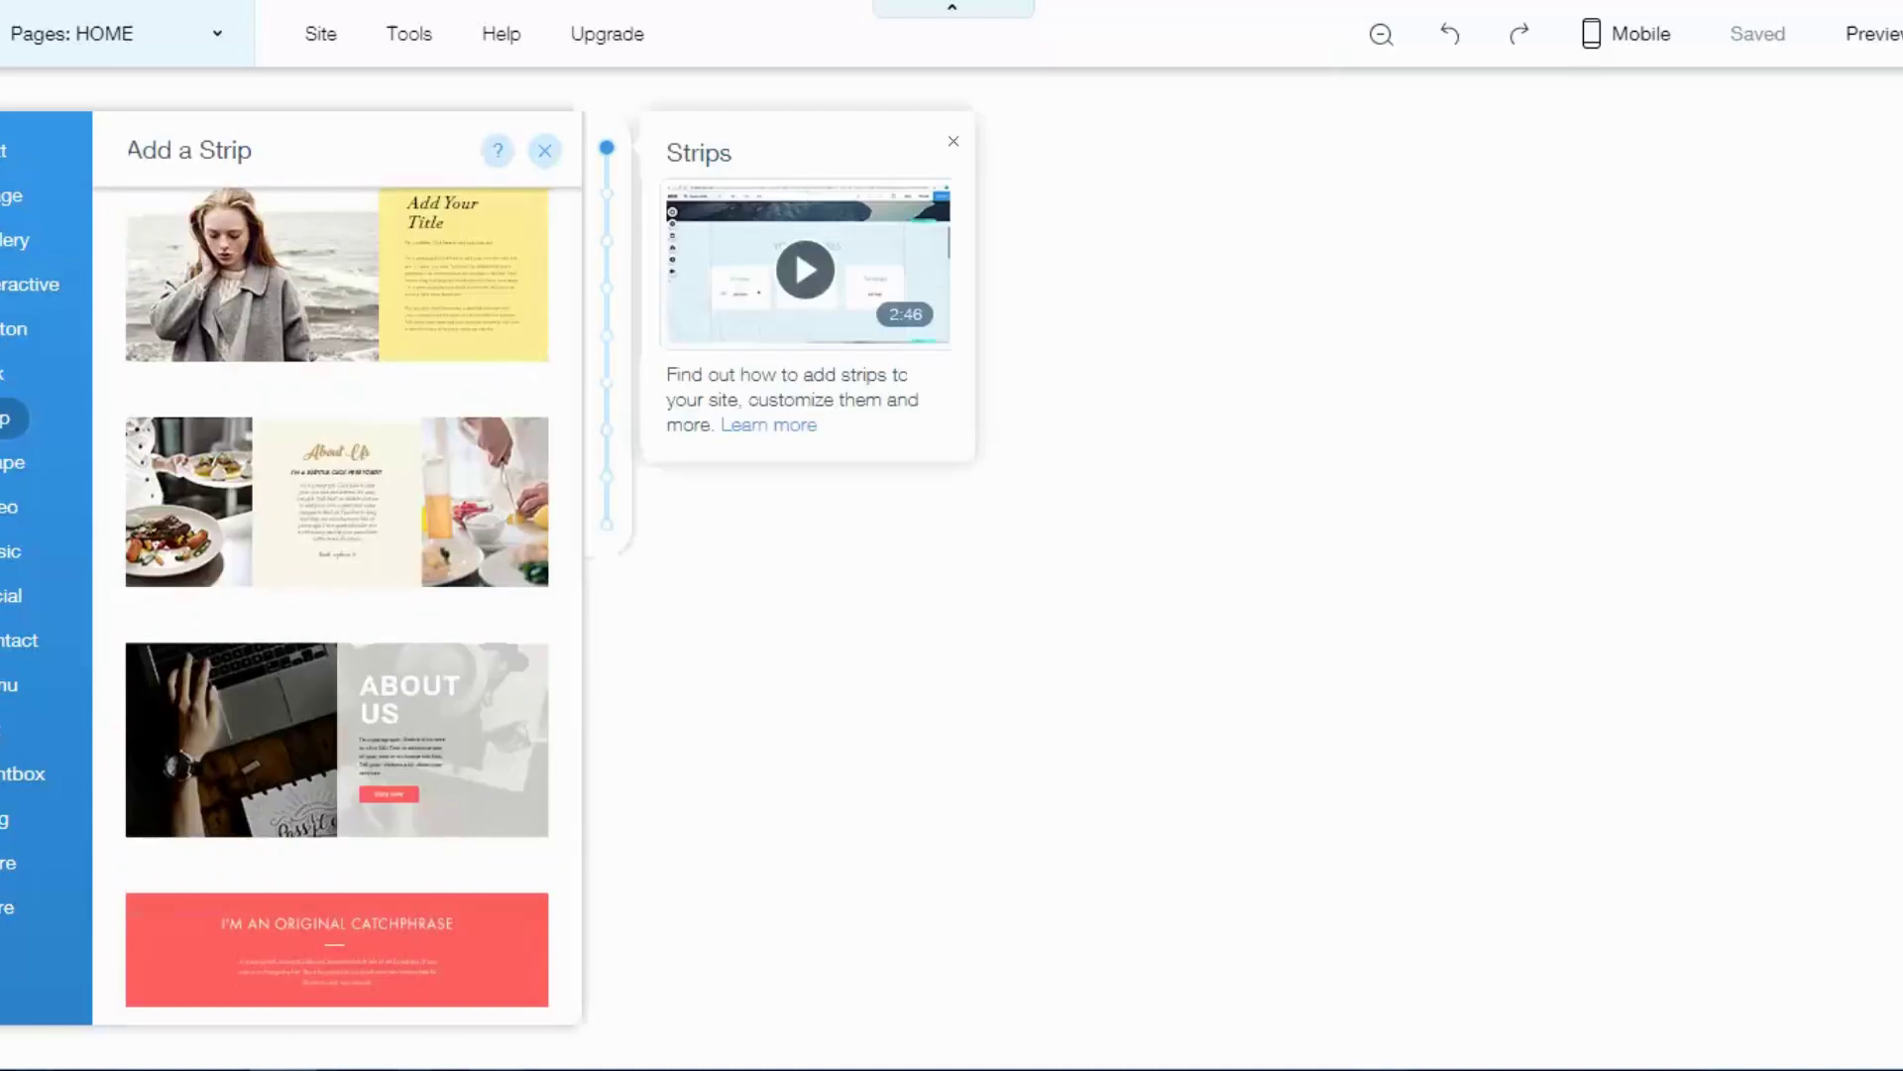
scroll(369, 568, up, 1)
scroll(369, 568, up, 5)
scroll(297, 496, up, 5)
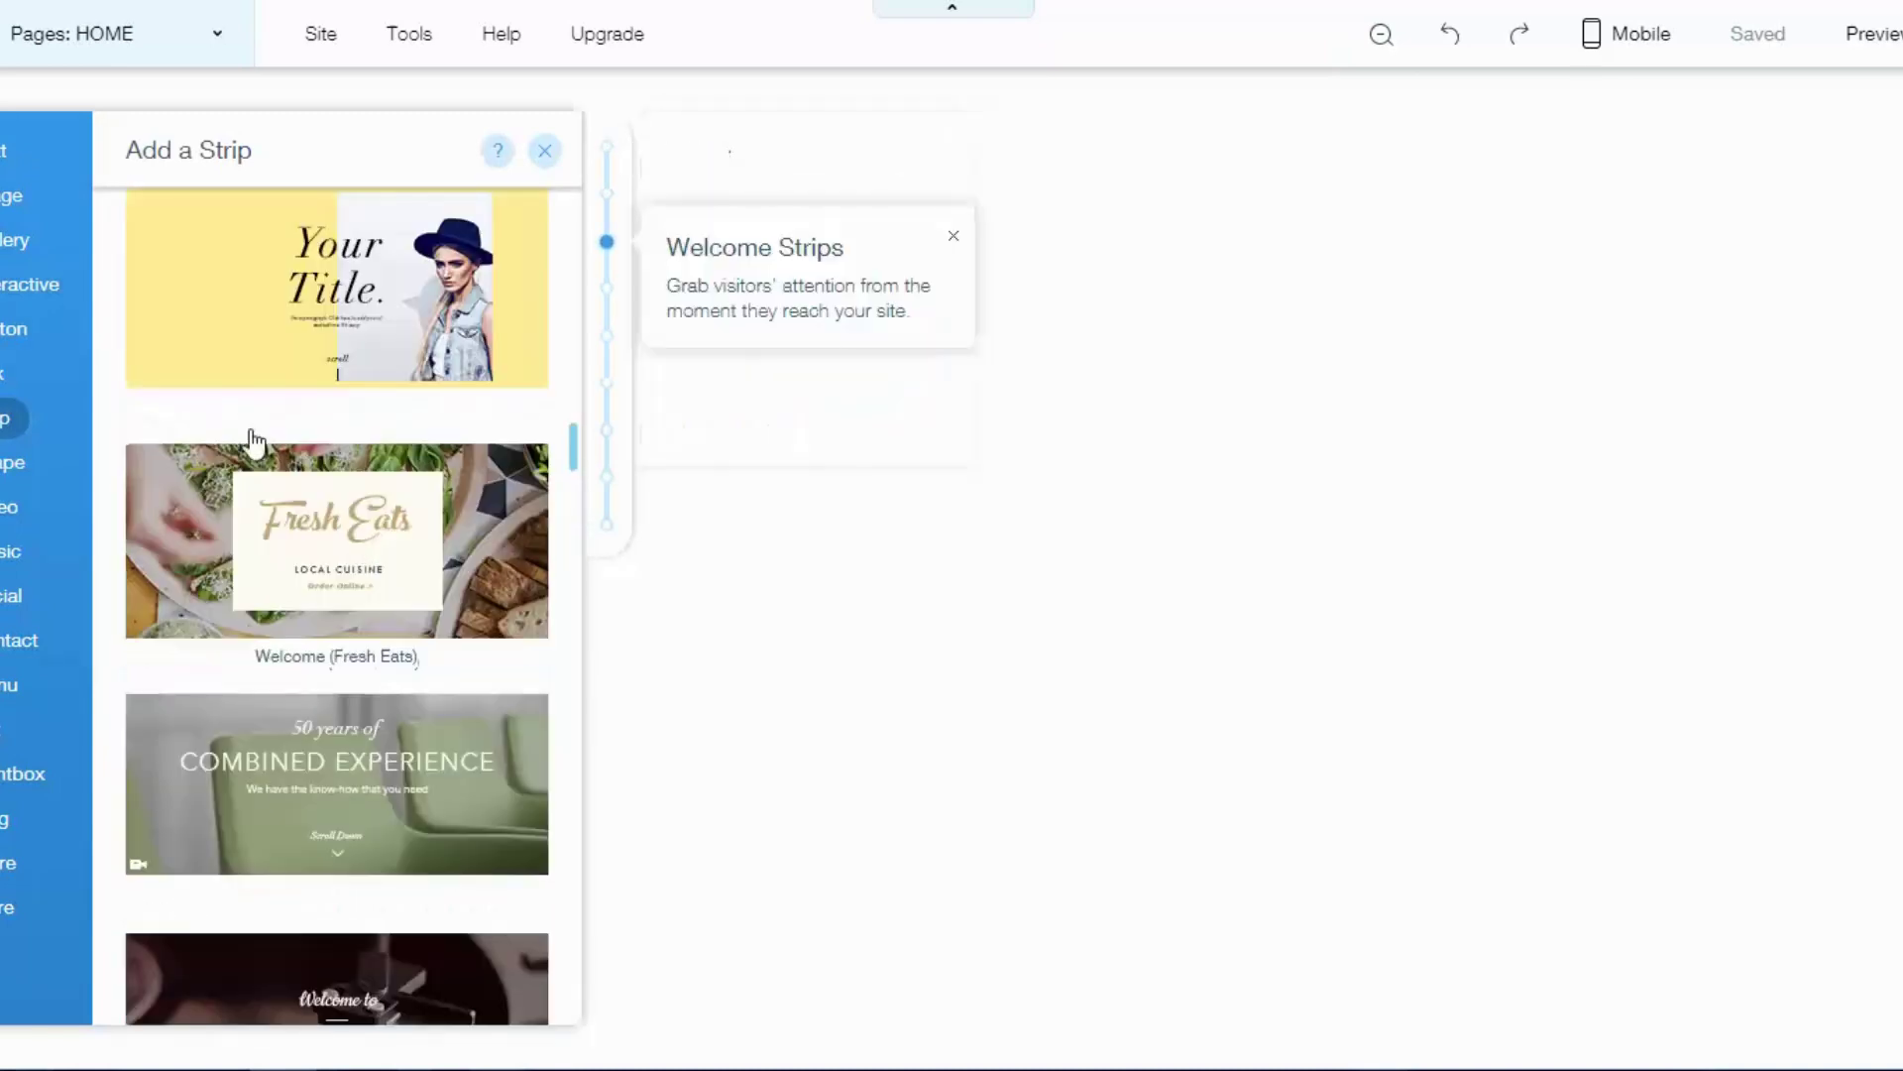
scroll(305, 424, up, 4)
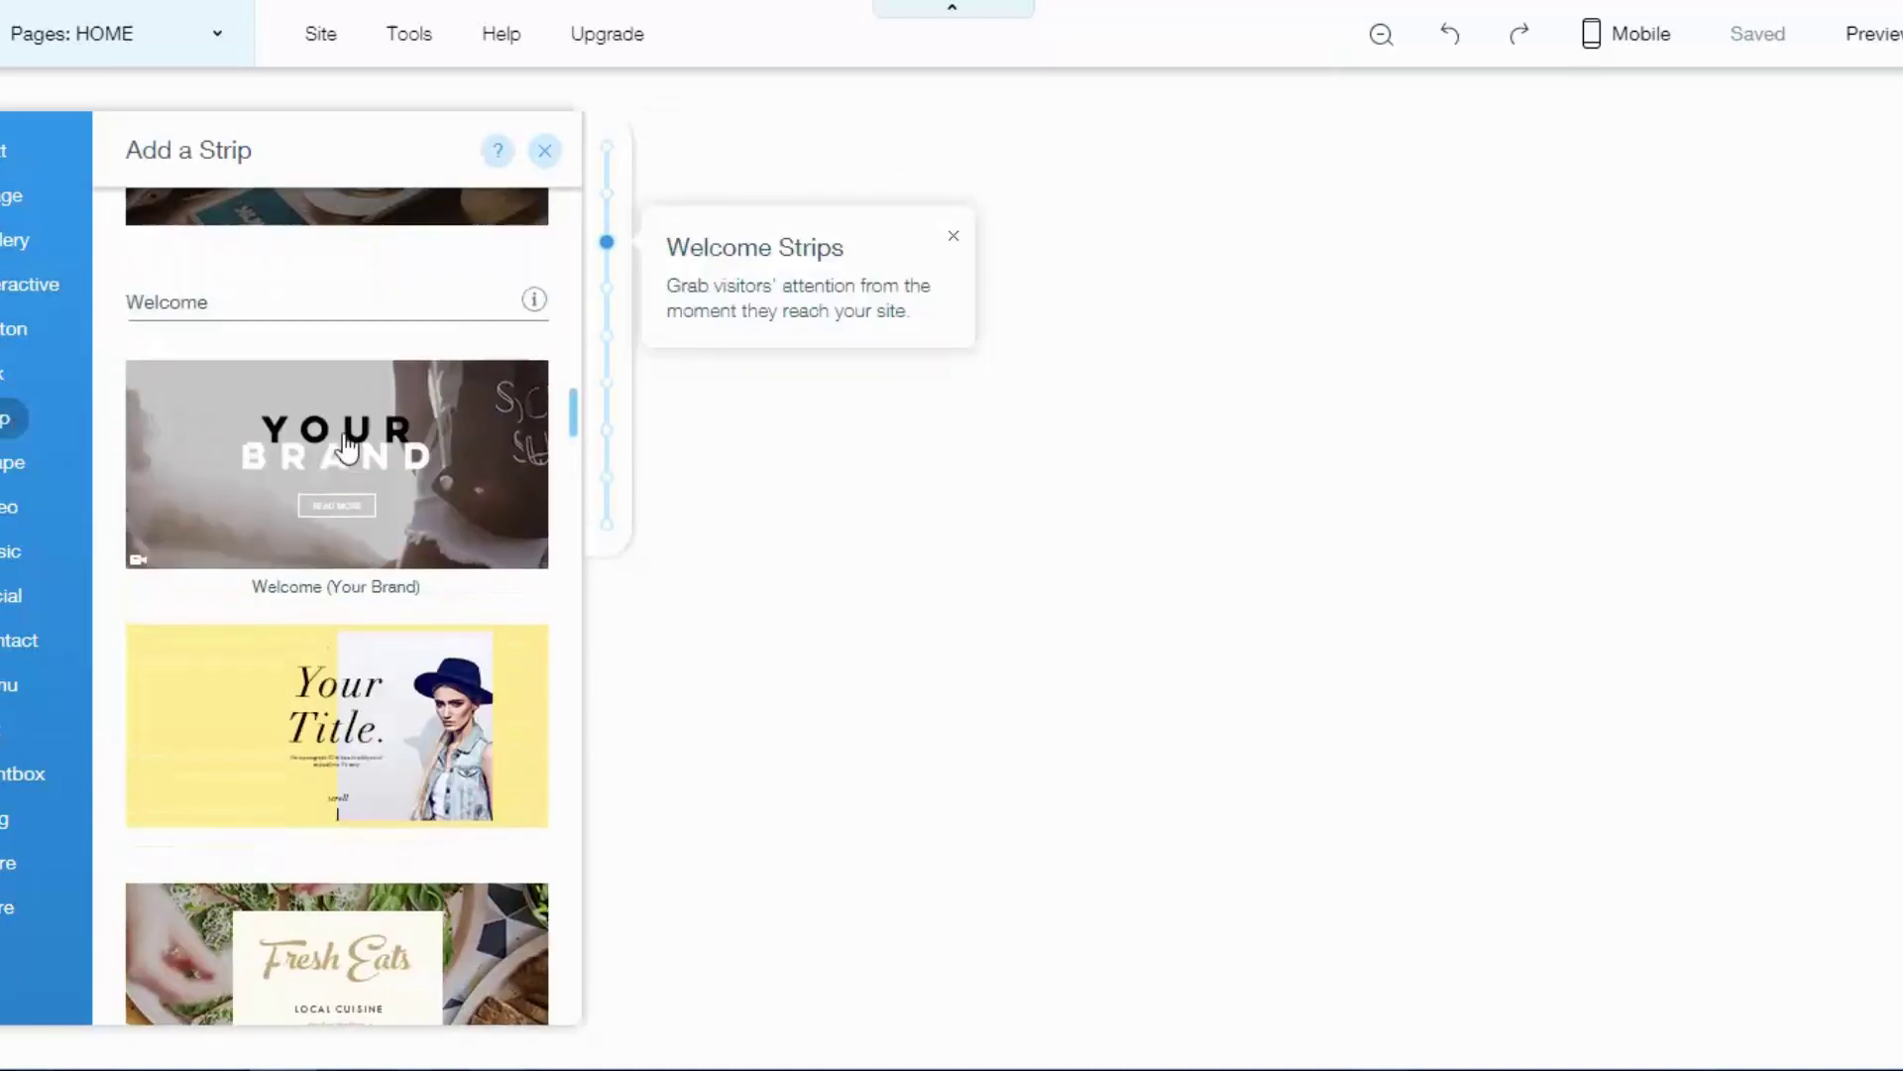
scroll(396, 407, up, 5)
scroll(496, 392, up, 3)
scroll(496, 392, up, 5)
scroll(476, 398, up, 2)
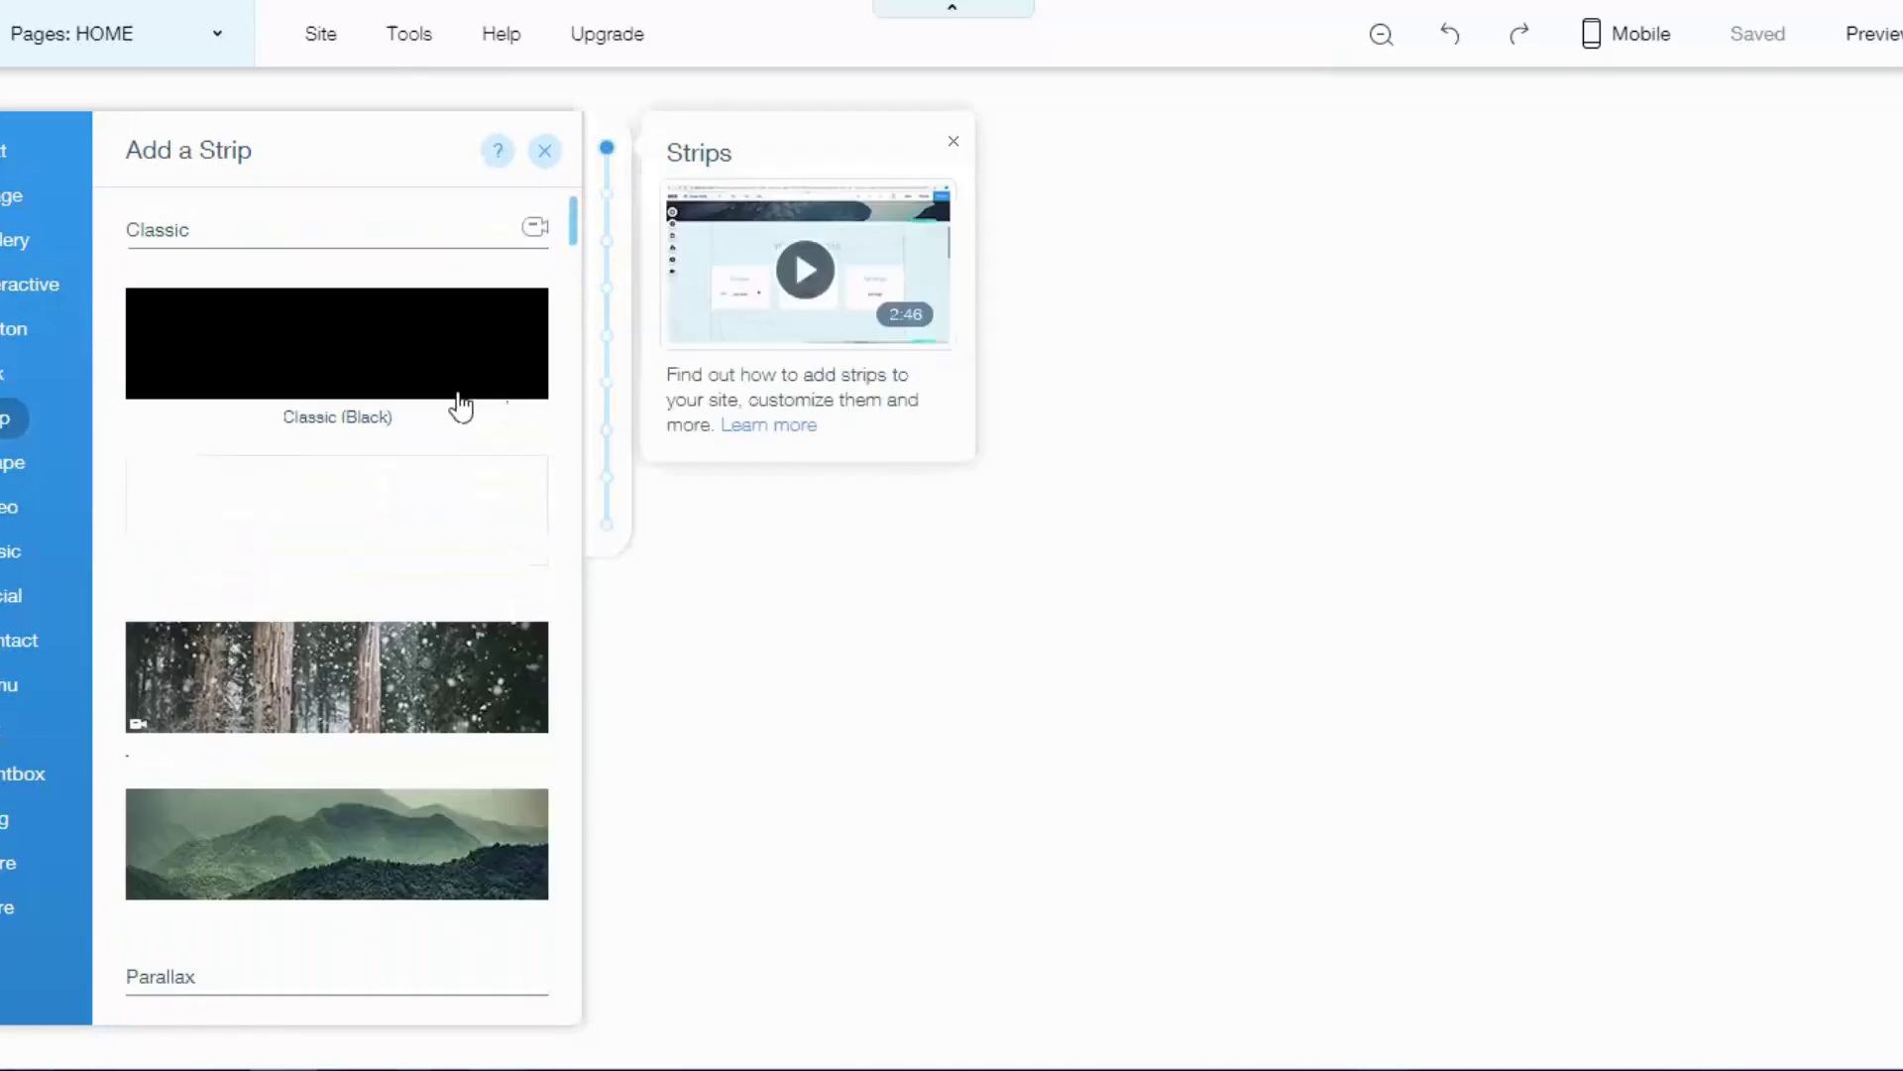
scroll(259, 595, down, 5)
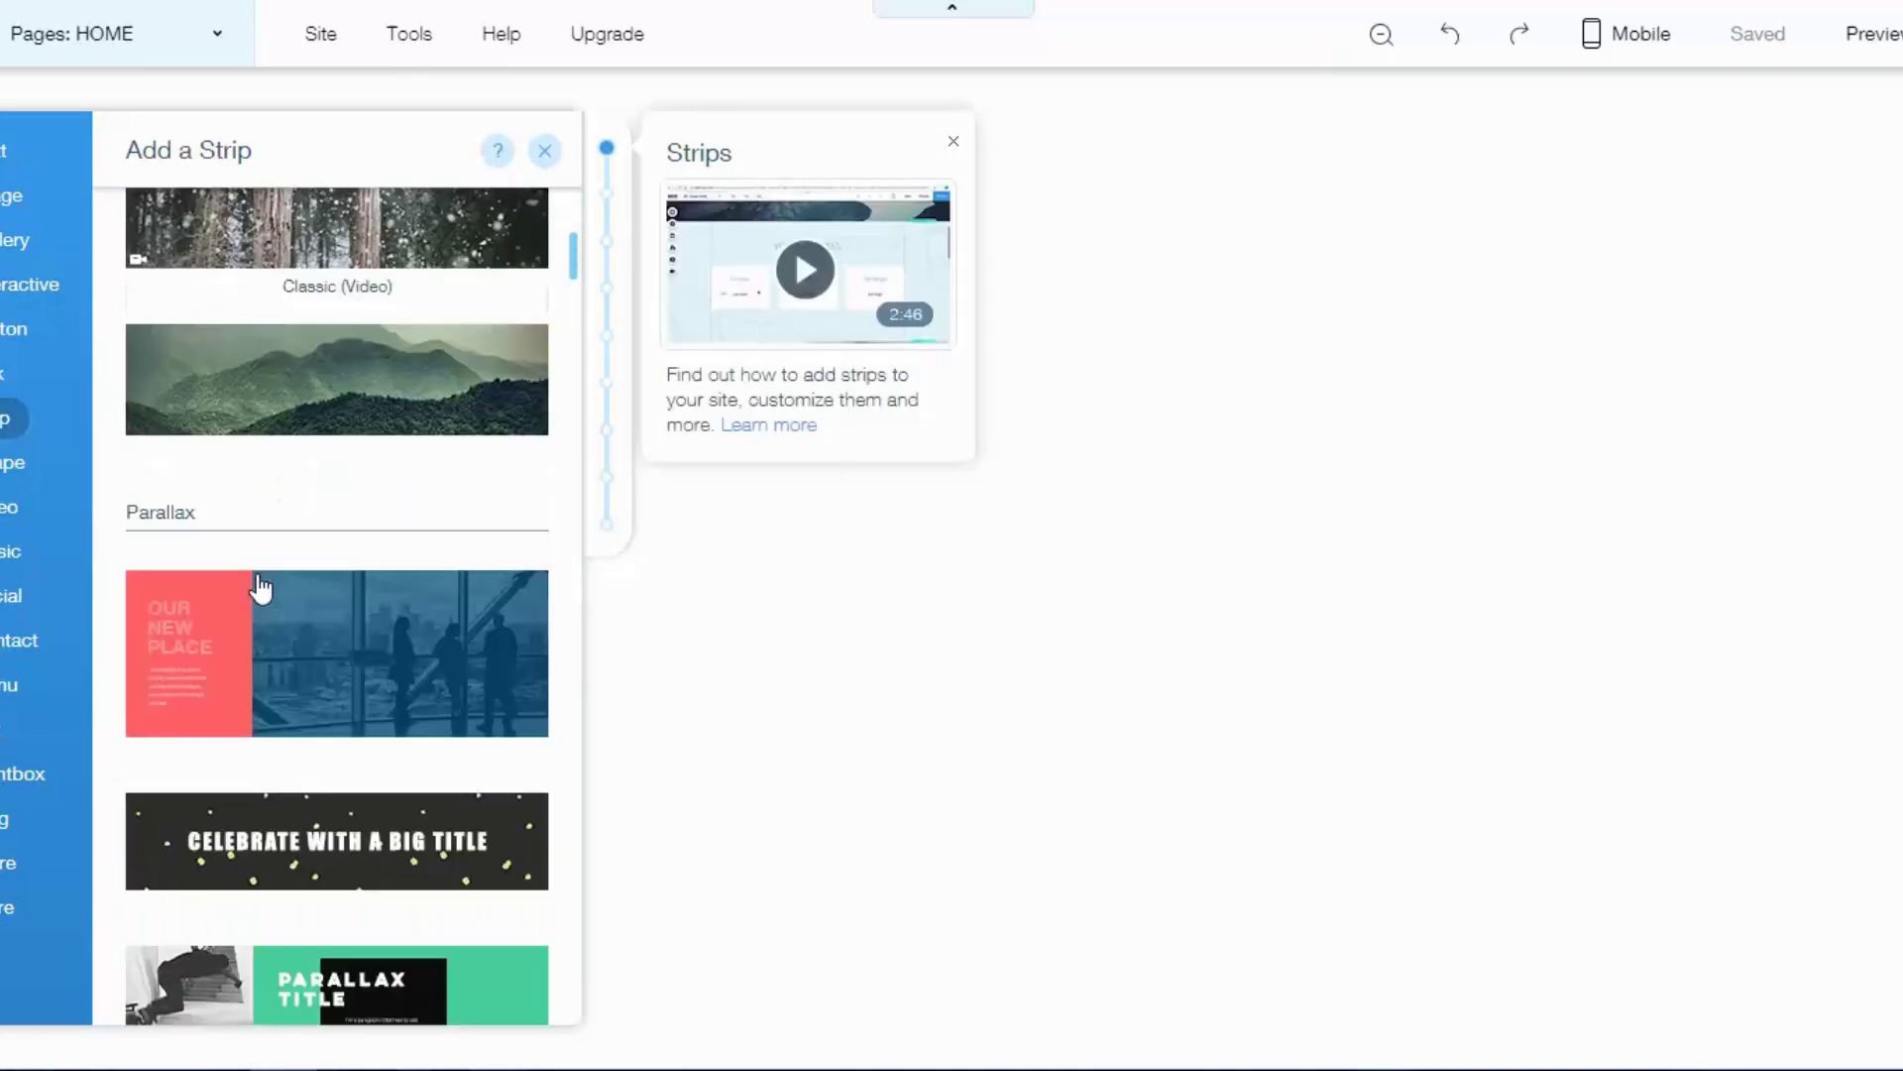
scroll(259, 565, down, 1)
scroll(261, 565, up, 1)
scroll(263, 565, up, 4)
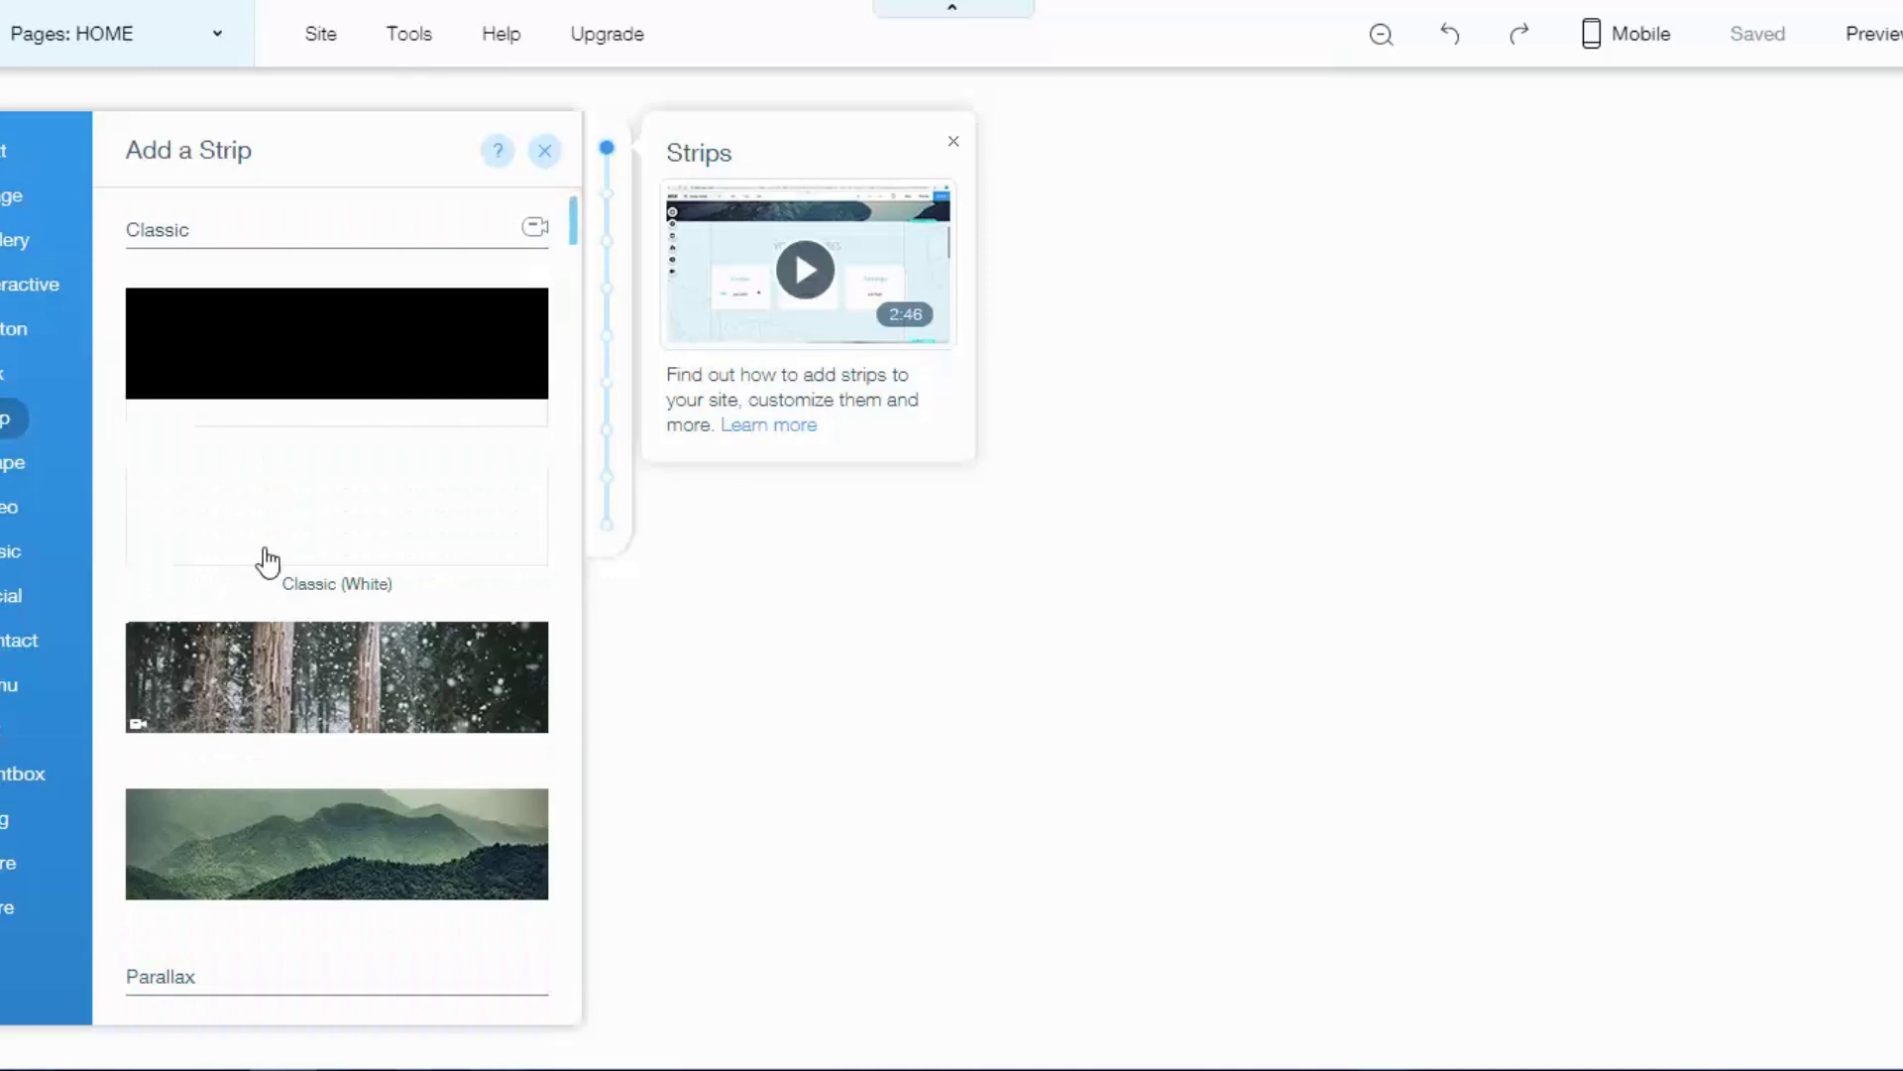
scroll(262, 556, down, 2)
scroll(238, 515, down, 1)
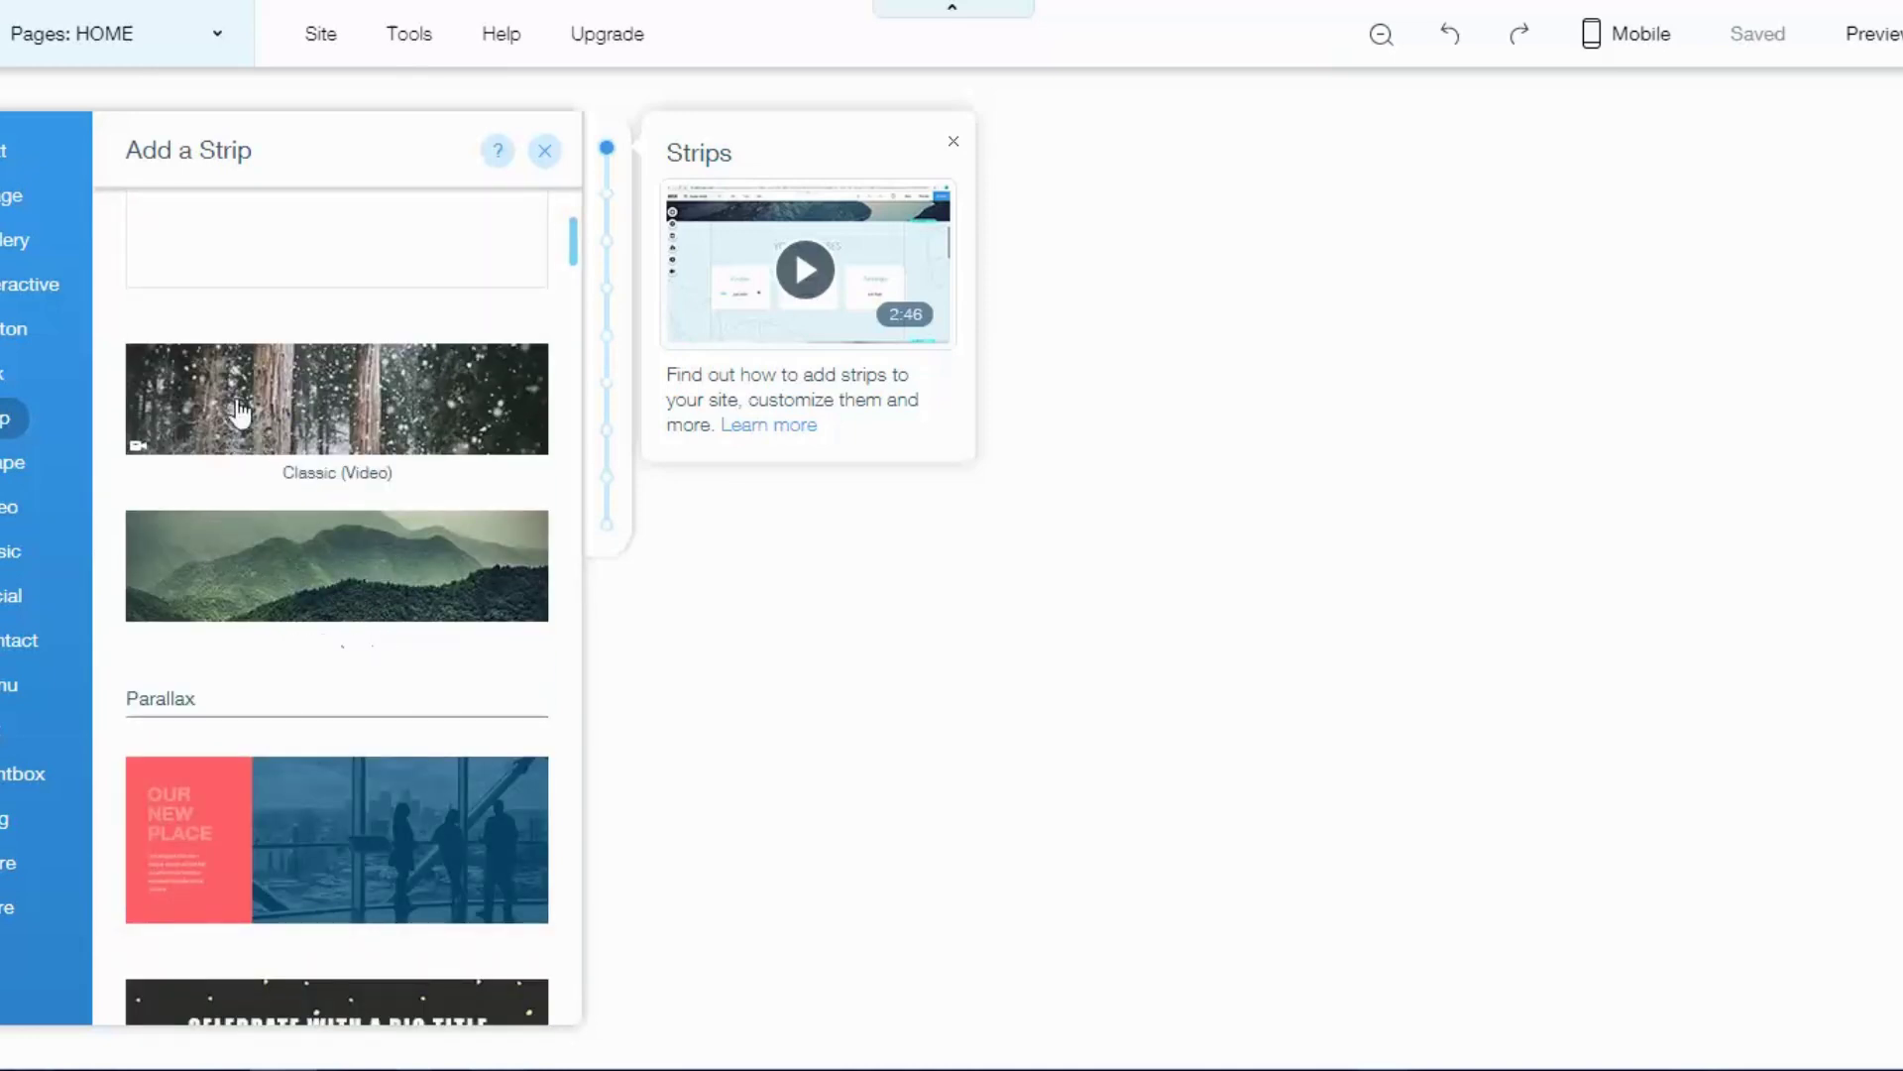
scroll(298, 438, down, 1)
scroll(255, 531, down, 3)
scroll(297, 553, down, 3)
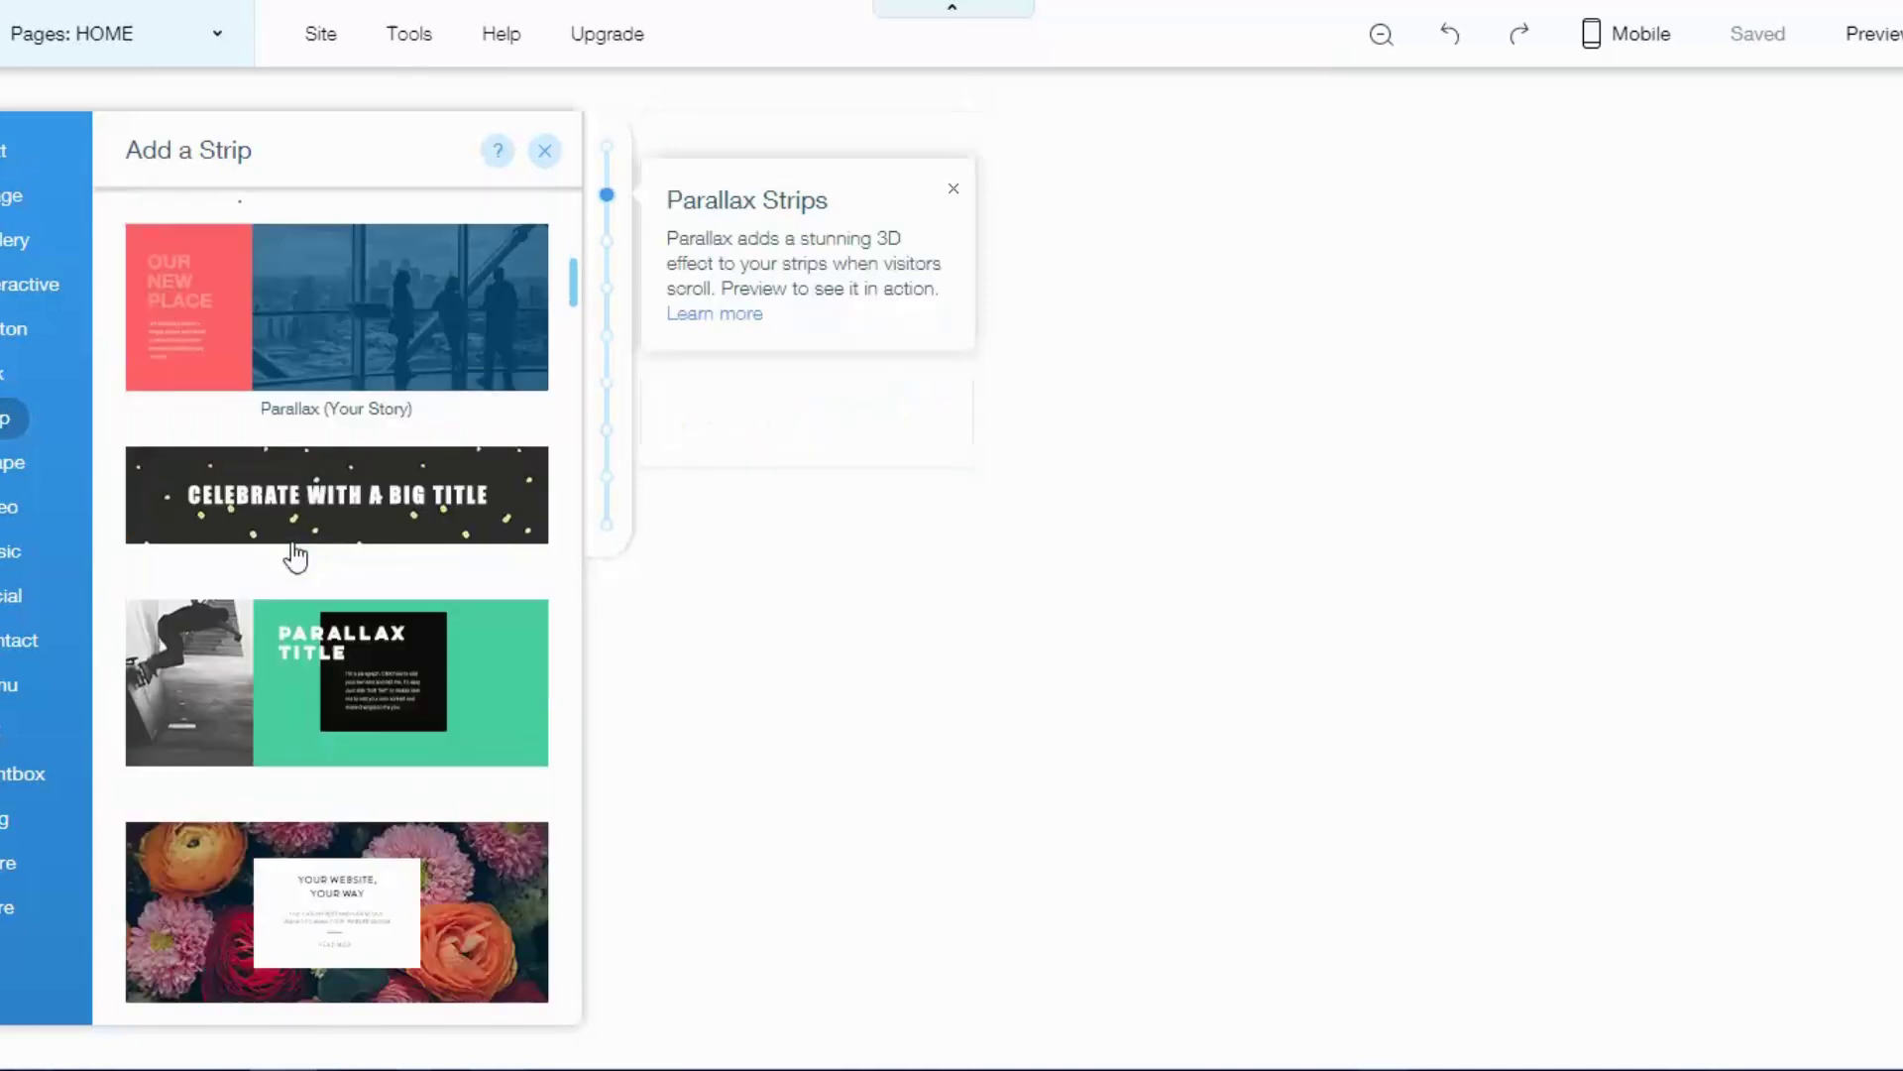
scroll(302, 544, down, 4)
scroll(299, 536, down, 4)
scroll(297, 535, down, 2)
scroll(317, 541, down, 4)
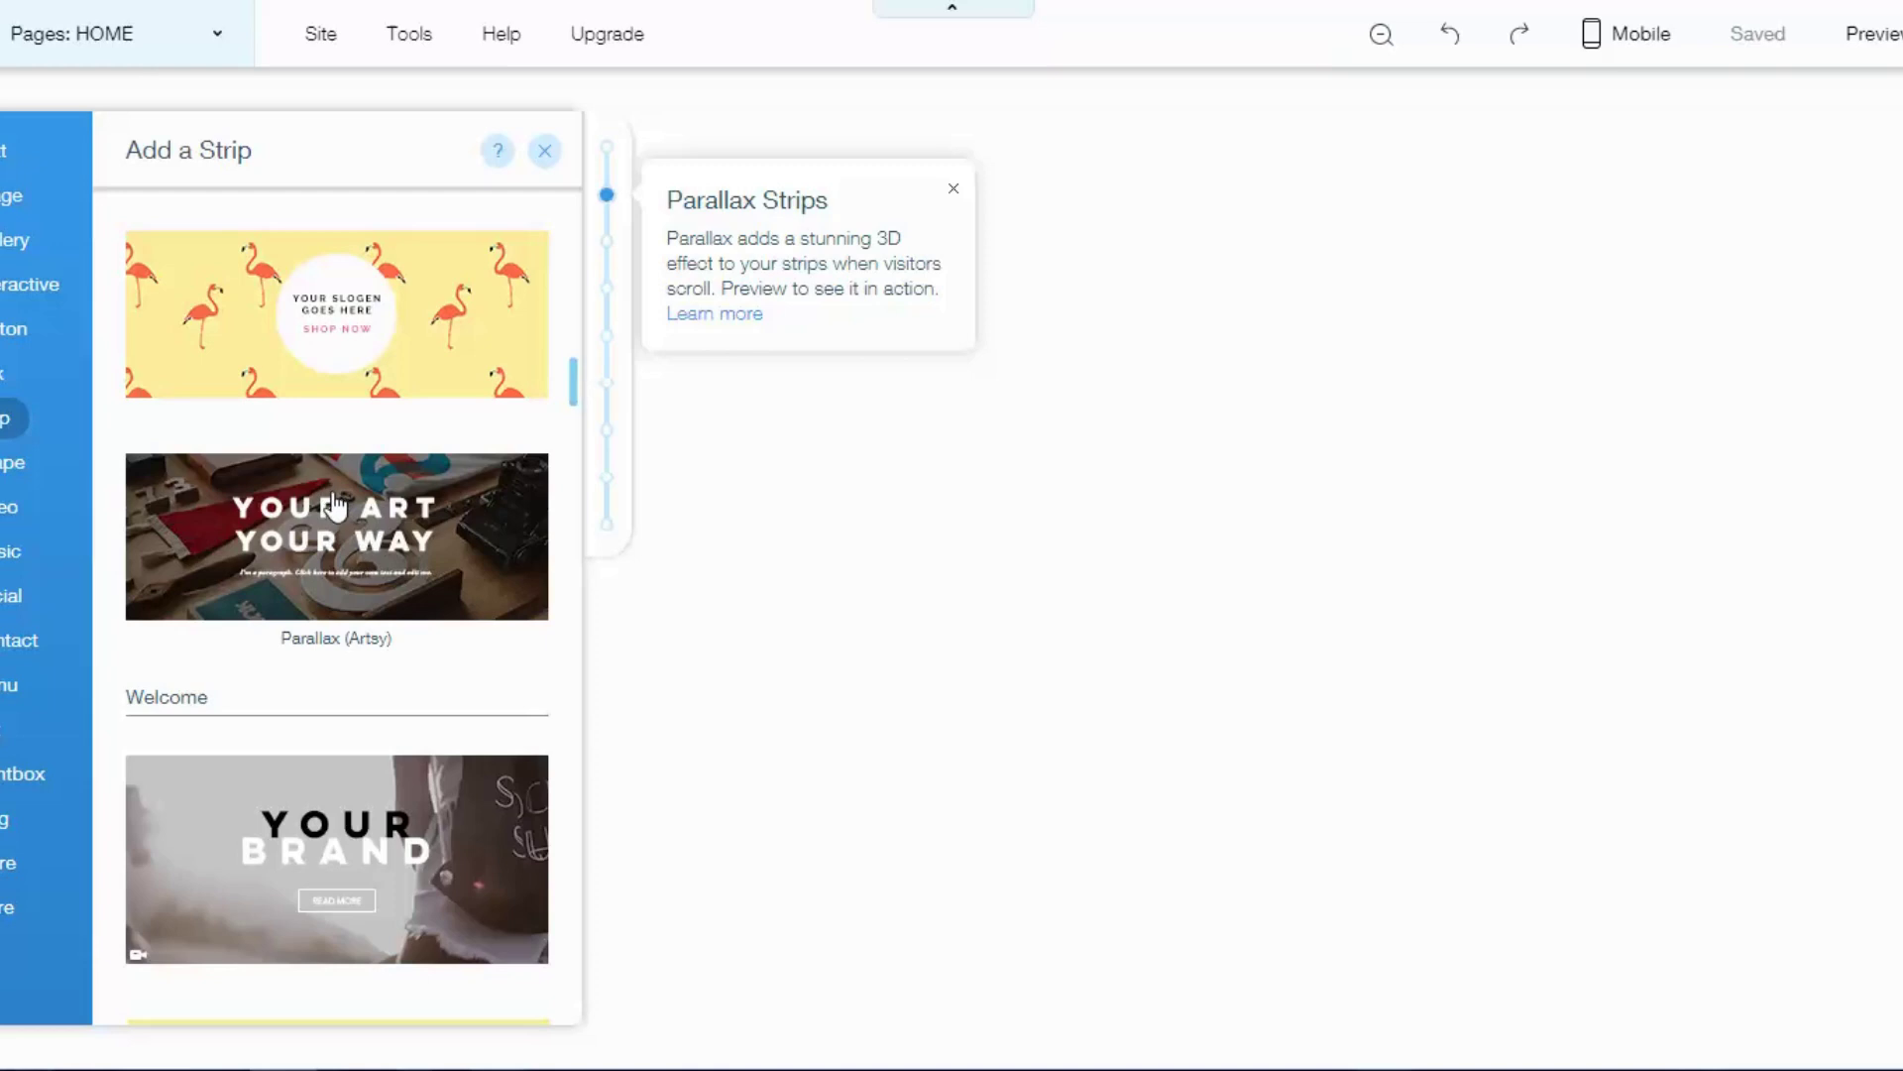
scroll(275, 510, down, 3)
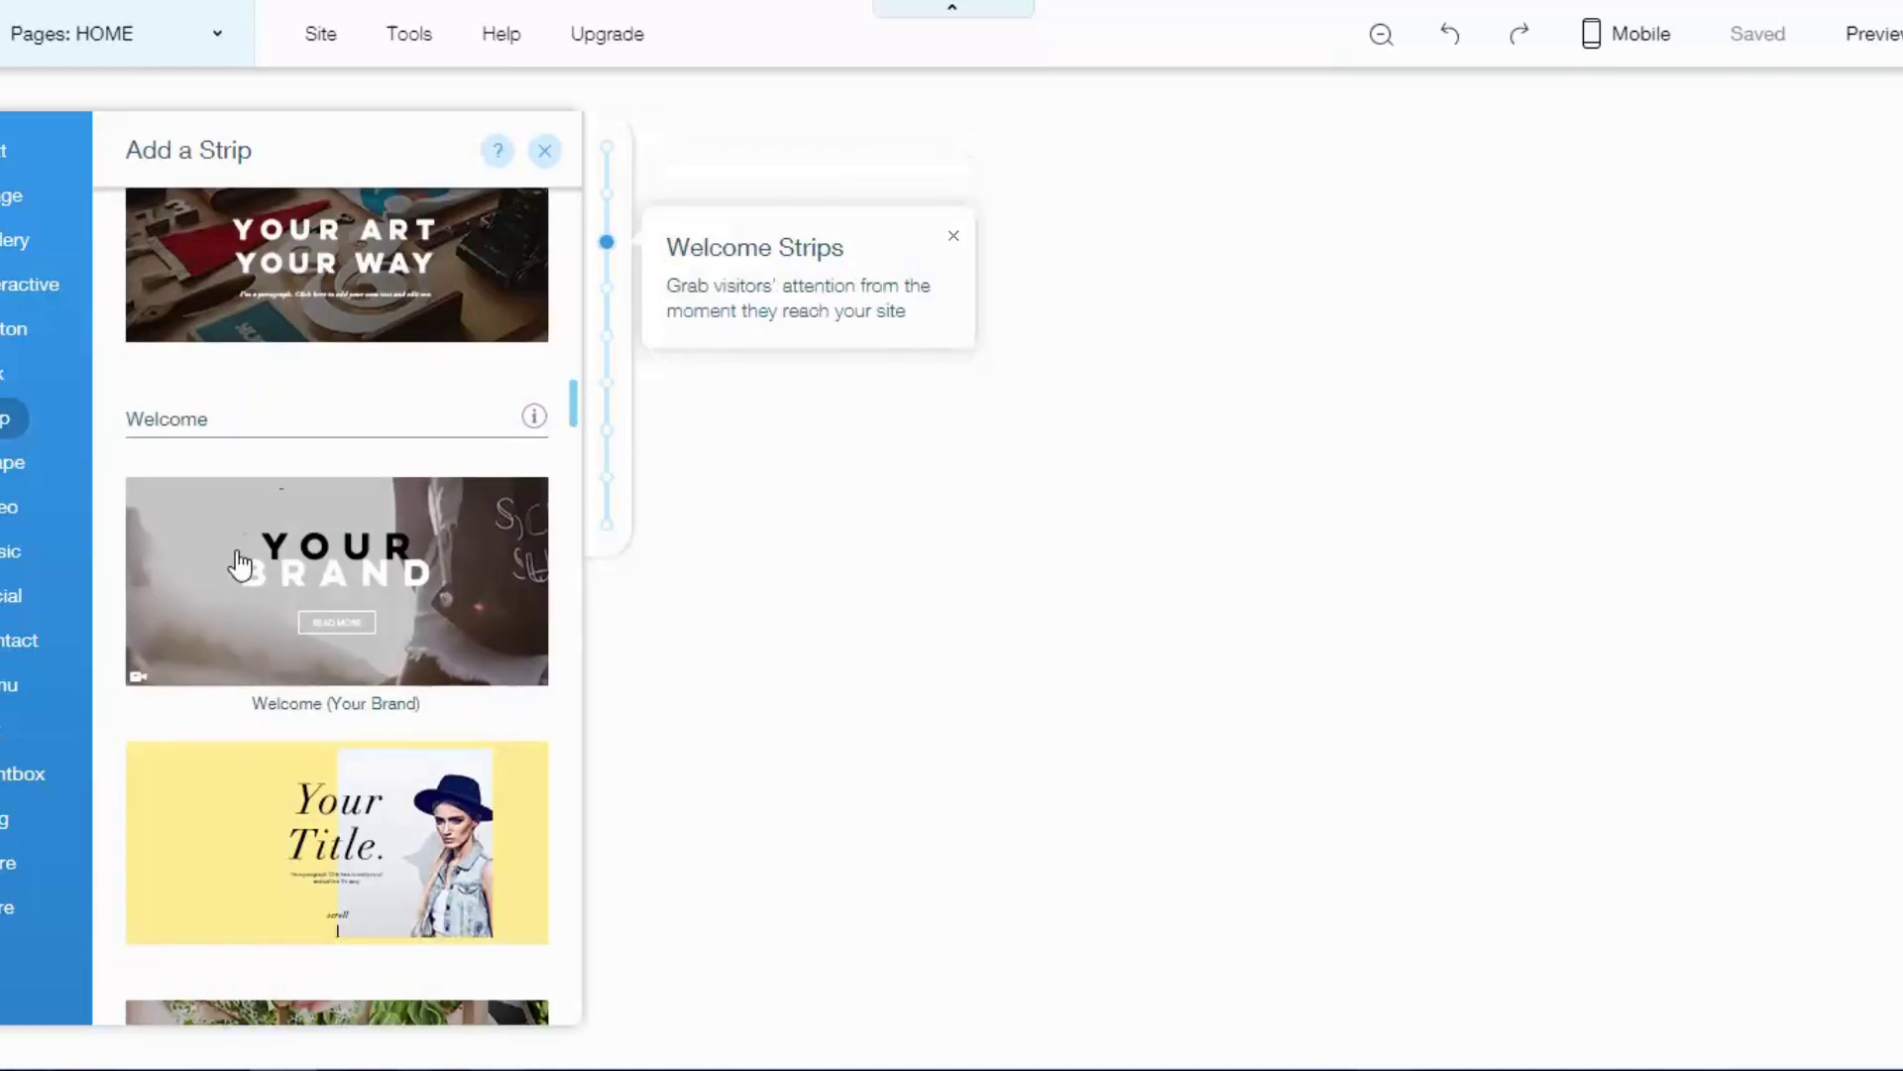
scroll(238, 560, down, 1)
scroll(243, 555, down, 8)
scroll(253, 555, down, 5)
scroll(267, 560, down, 5)
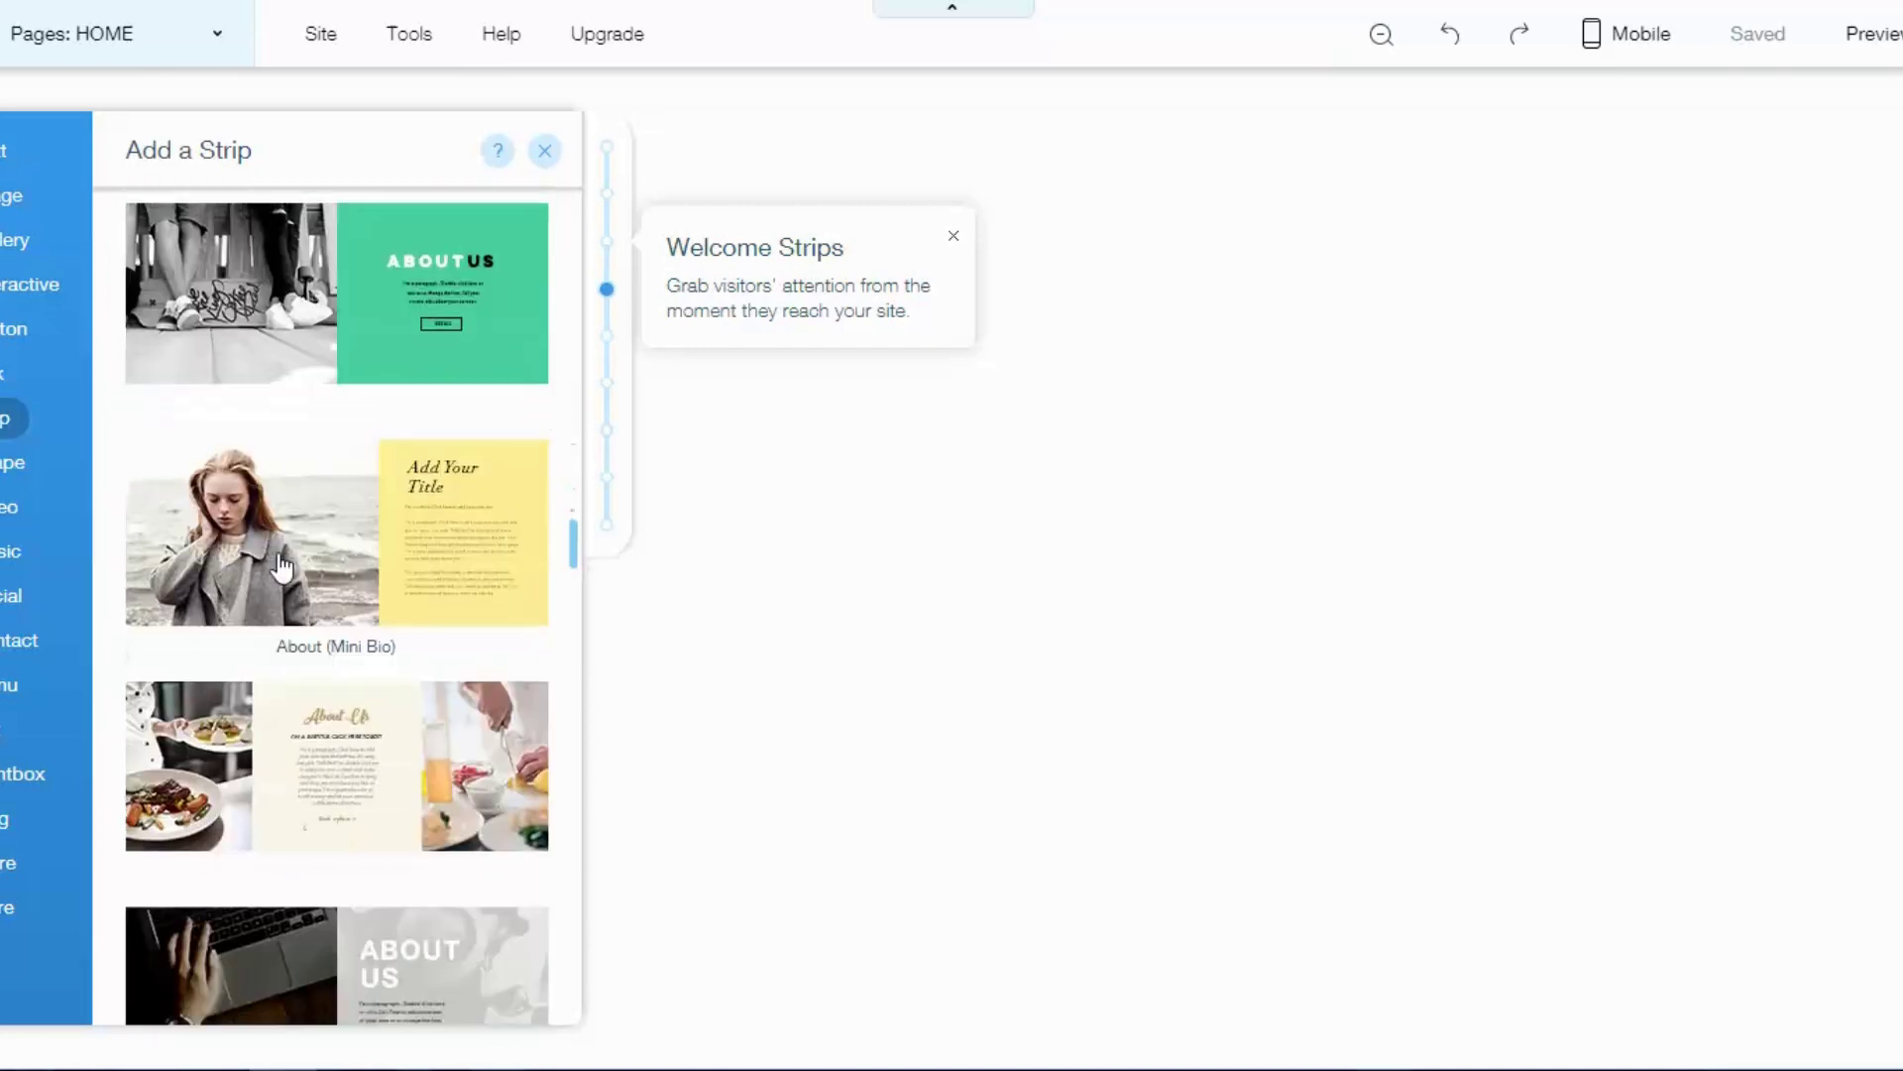
scroll(282, 566, up, 1)
scroll(285, 556, up, 1)
scroll(282, 558, down, 5)
scroll(284, 565, down, 6)
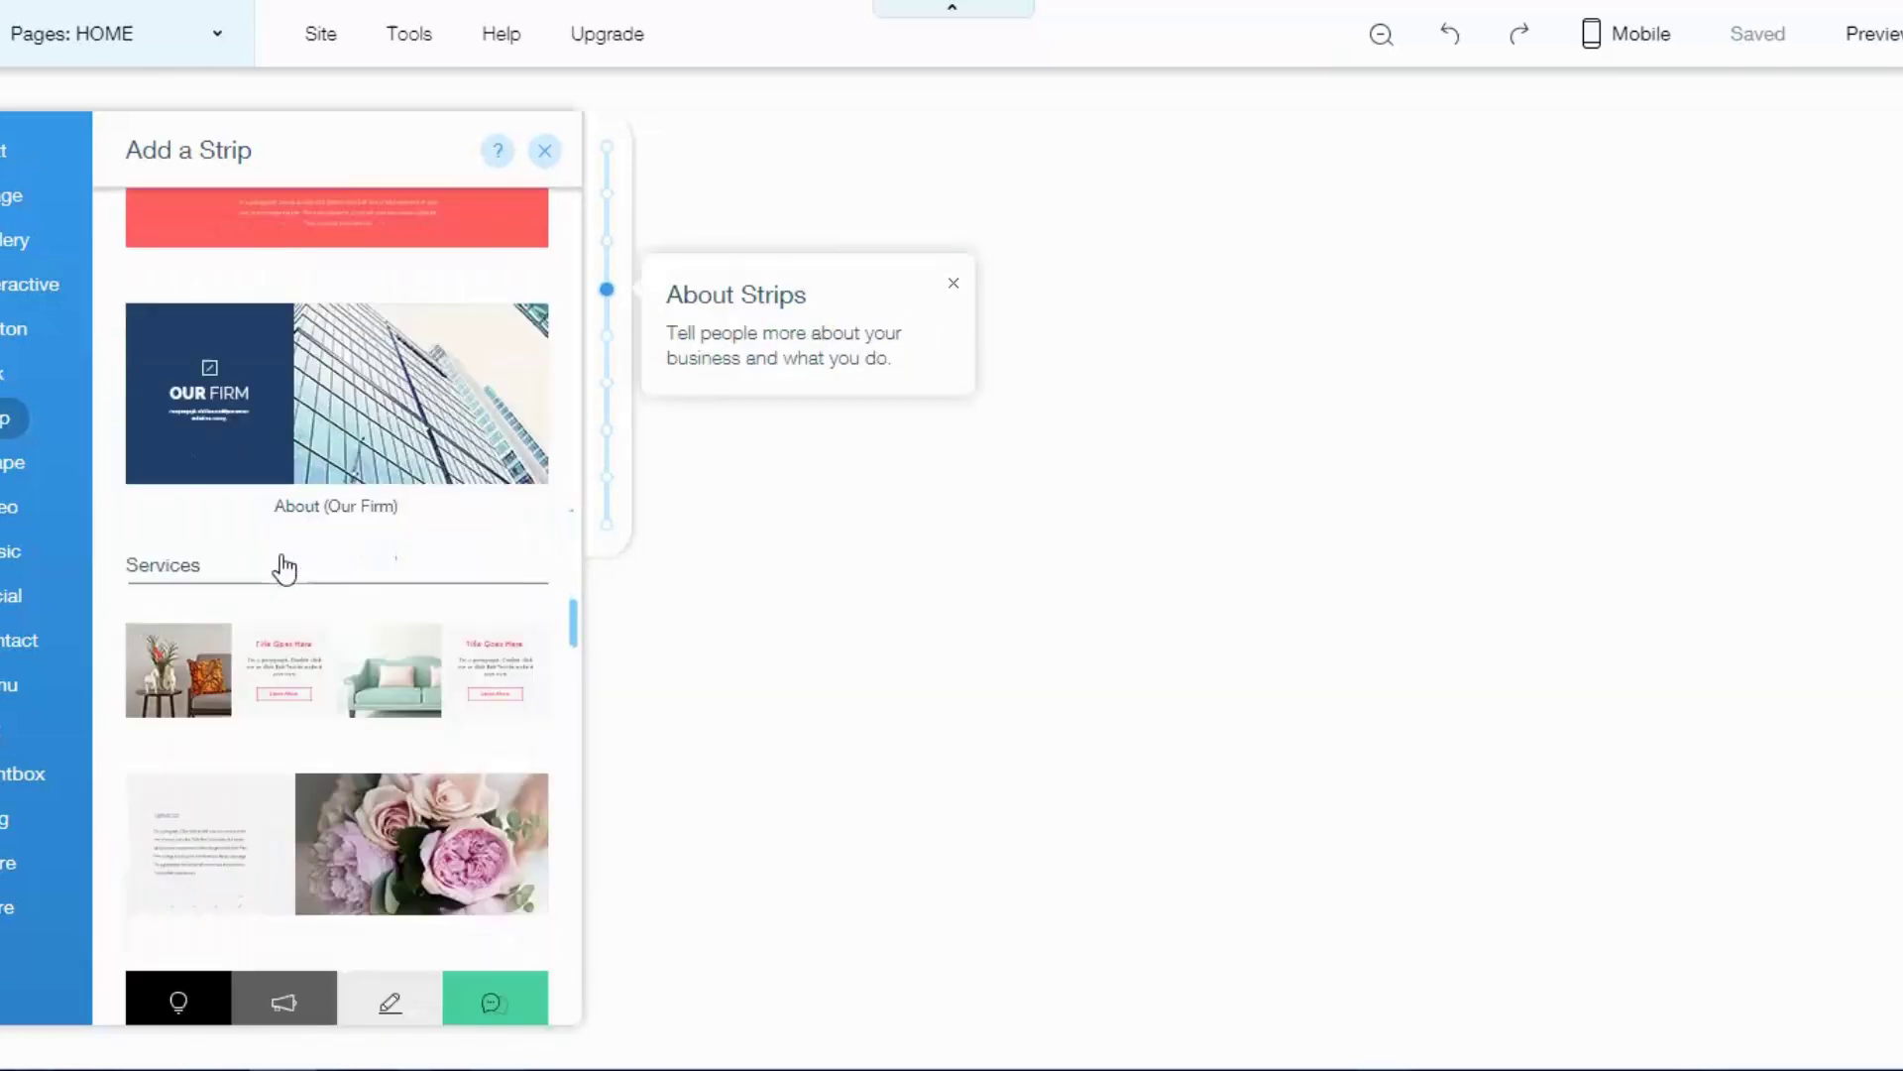
scroll(284, 567, down, 4)
scroll(284, 567, down, 4)
scroll(284, 569, down, 2)
scroll(285, 569, down, 3)
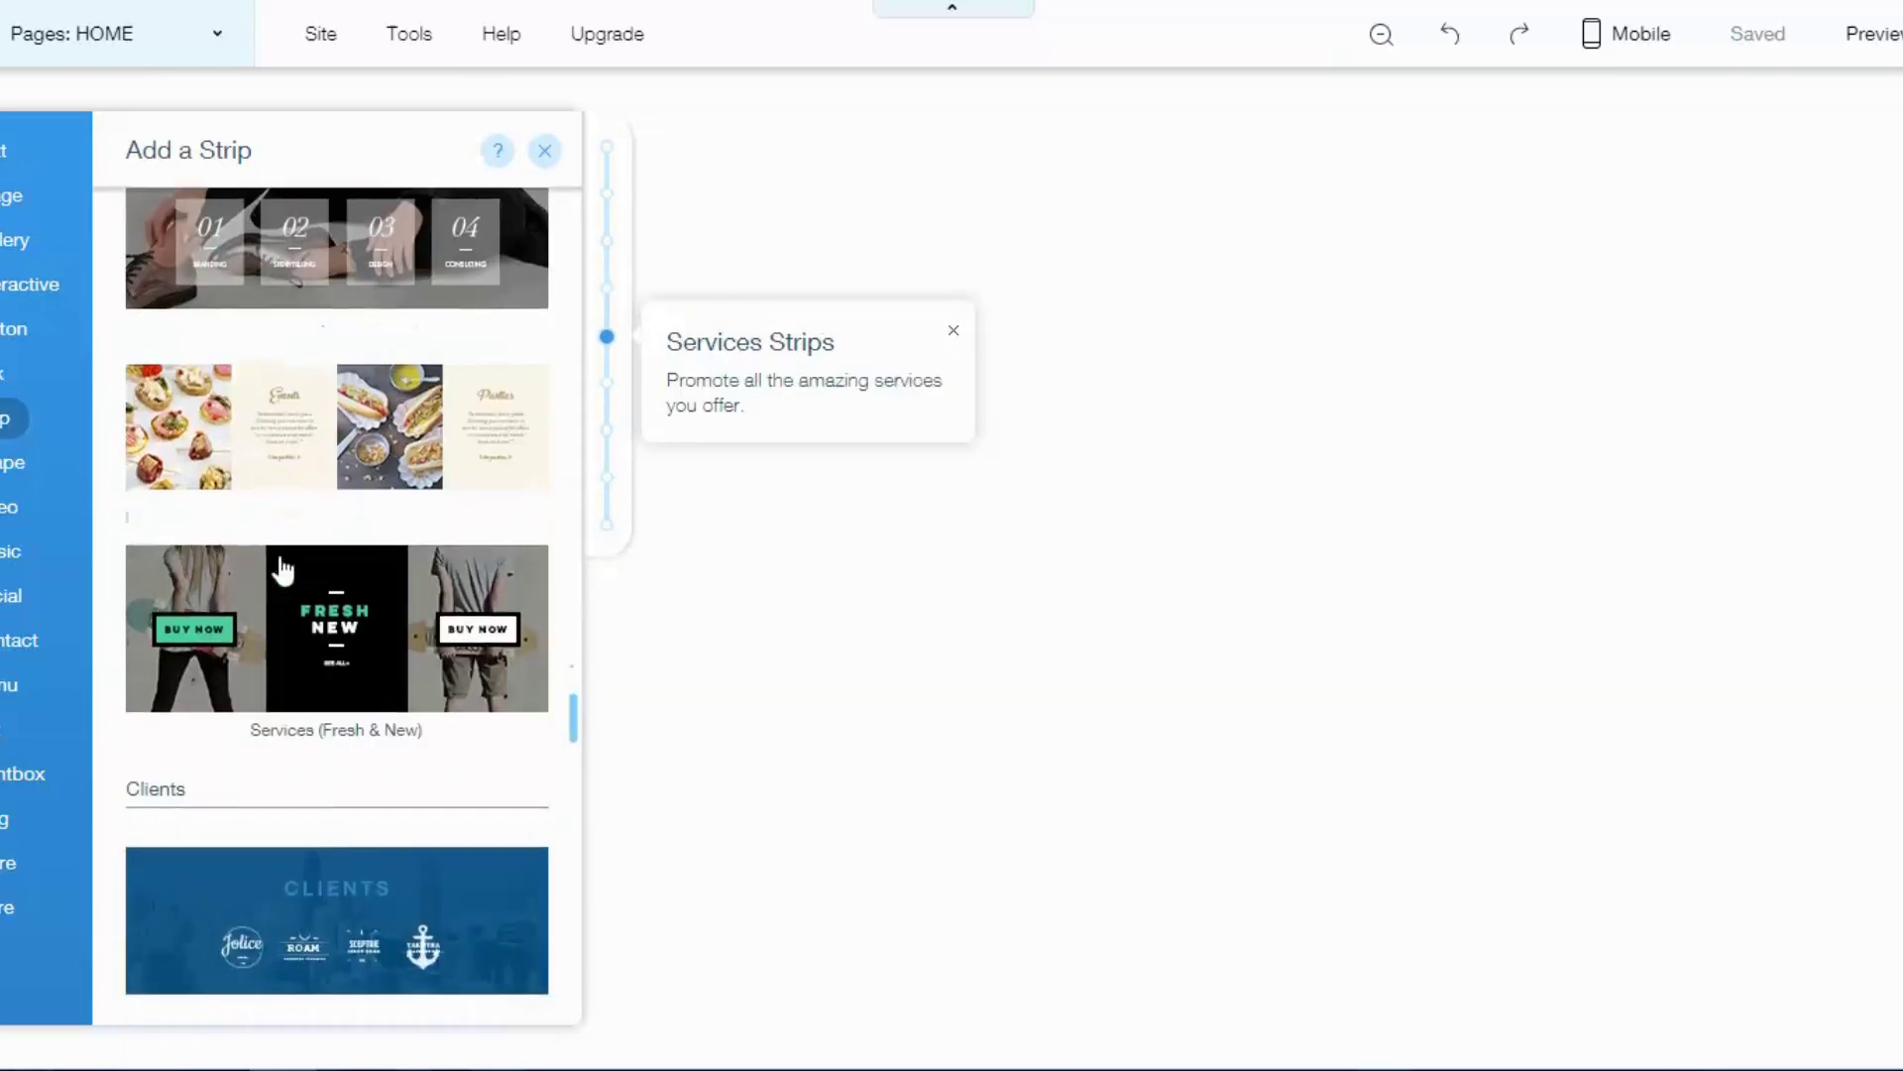
scroll(284, 569, down, 4)
scroll(284, 569, down, 7)
scroll(285, 569, down, 5)
scroll(285, 569, down, 4)
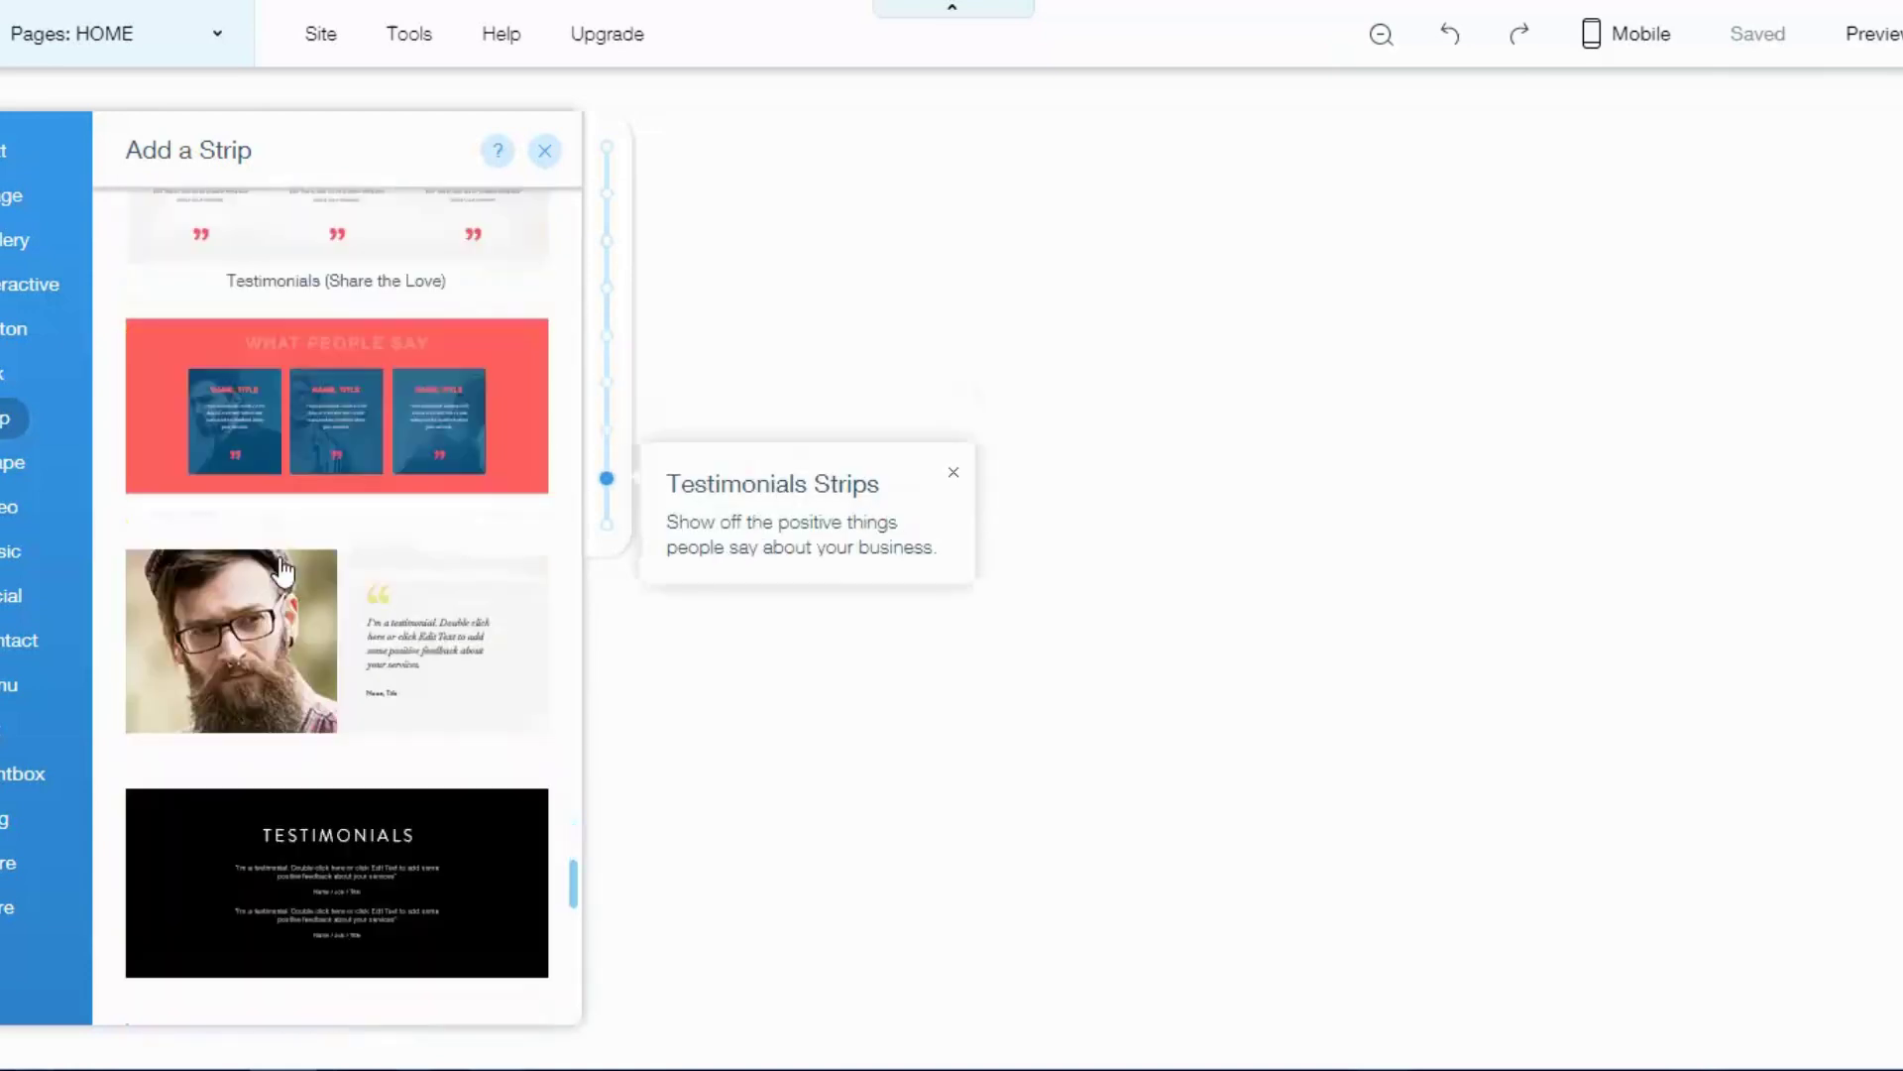
scroll(284, 569, down, 5)
scroll(536, 585, up, 4)
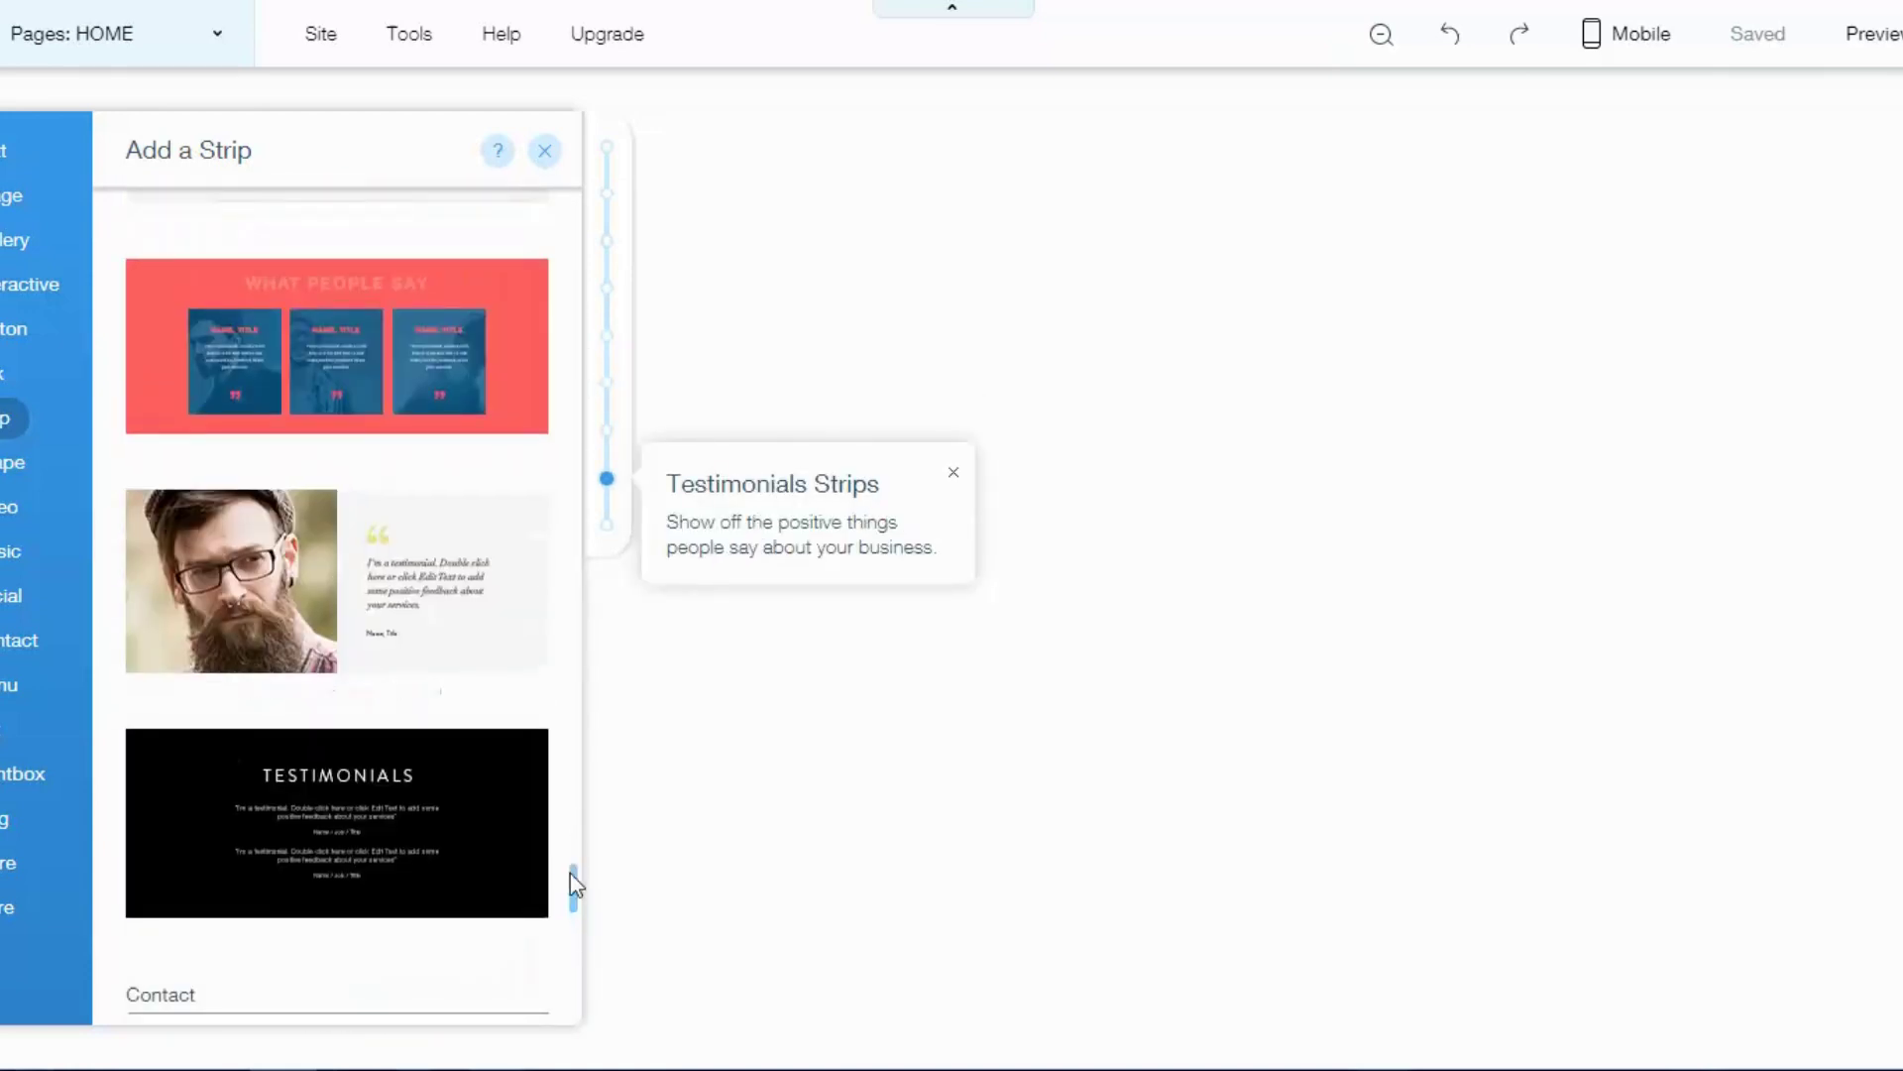
mouse_move(571, 873)
mouse_down()
mouse_move(557, 220)
mouse_move(561, 271)
mouse_up()
scroll(561, 271, up, 2)
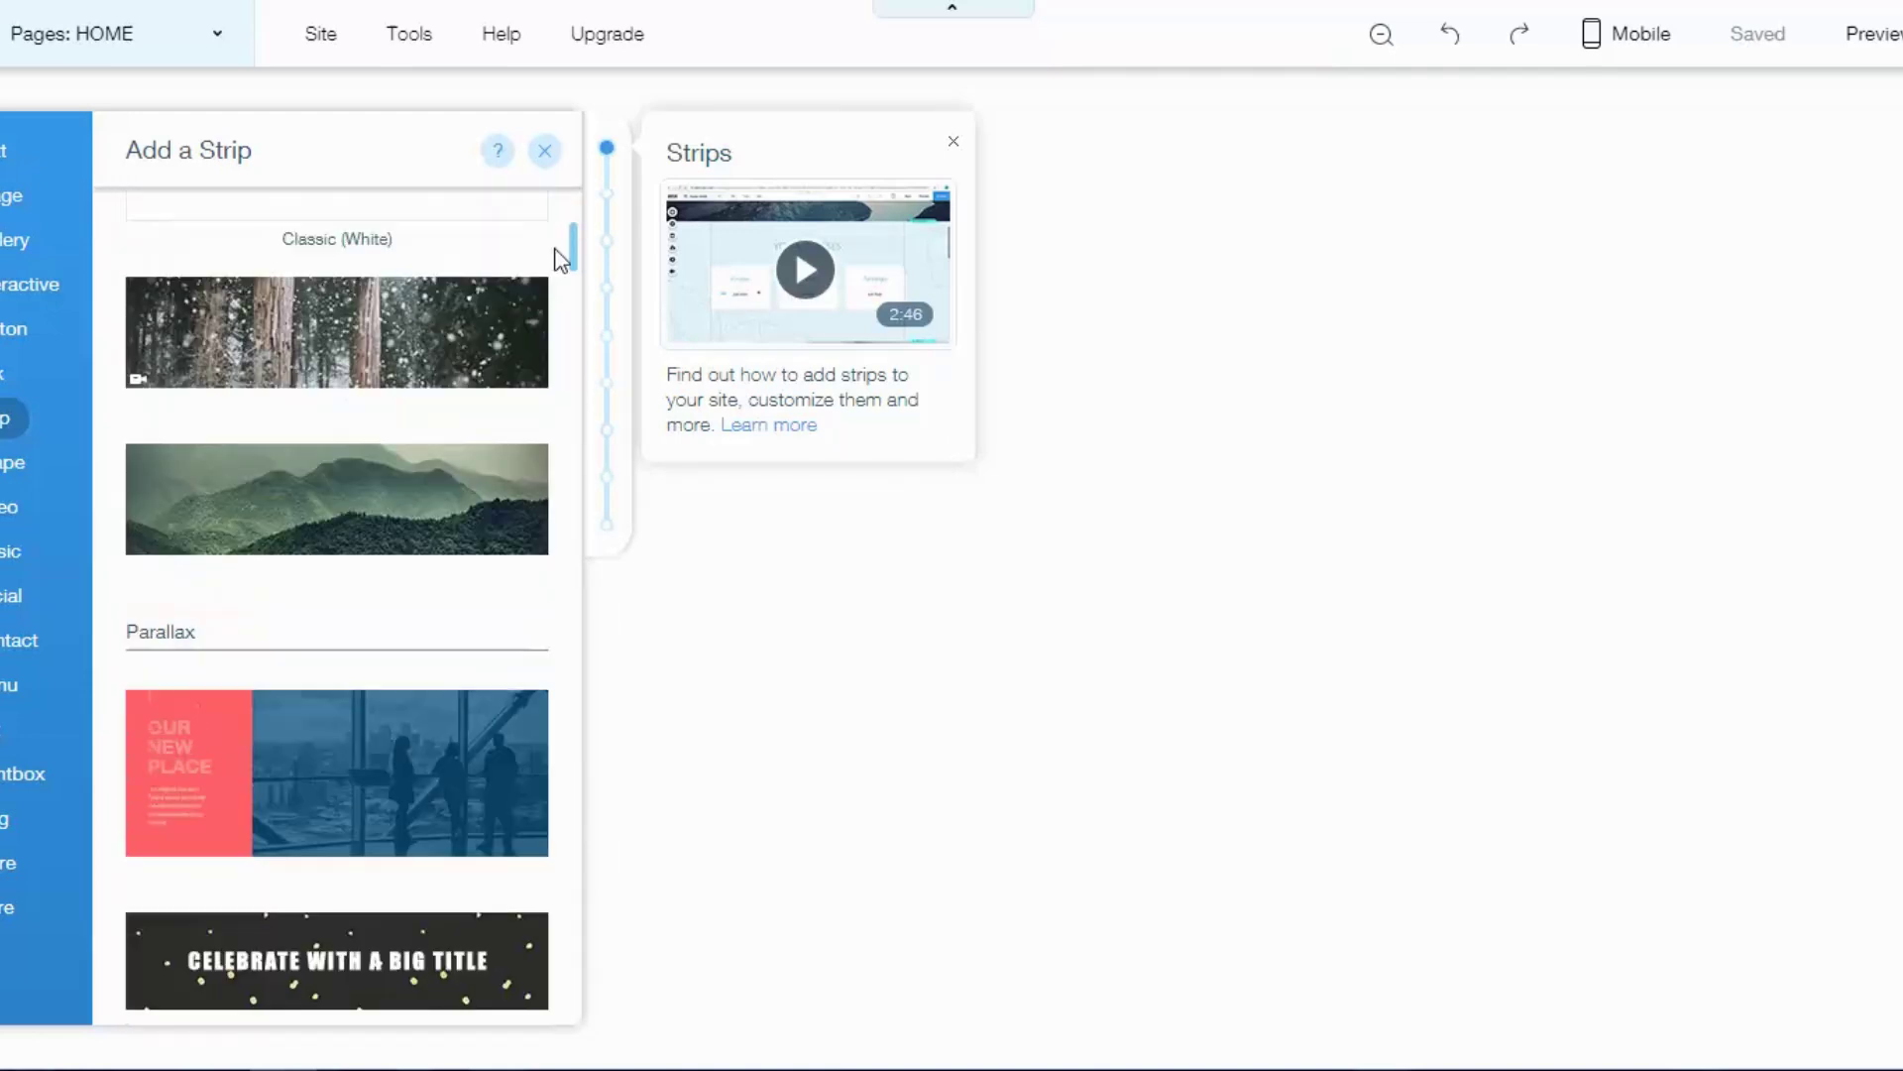
Add the green mountain Classic image strip to the home page.
click(226, 501)
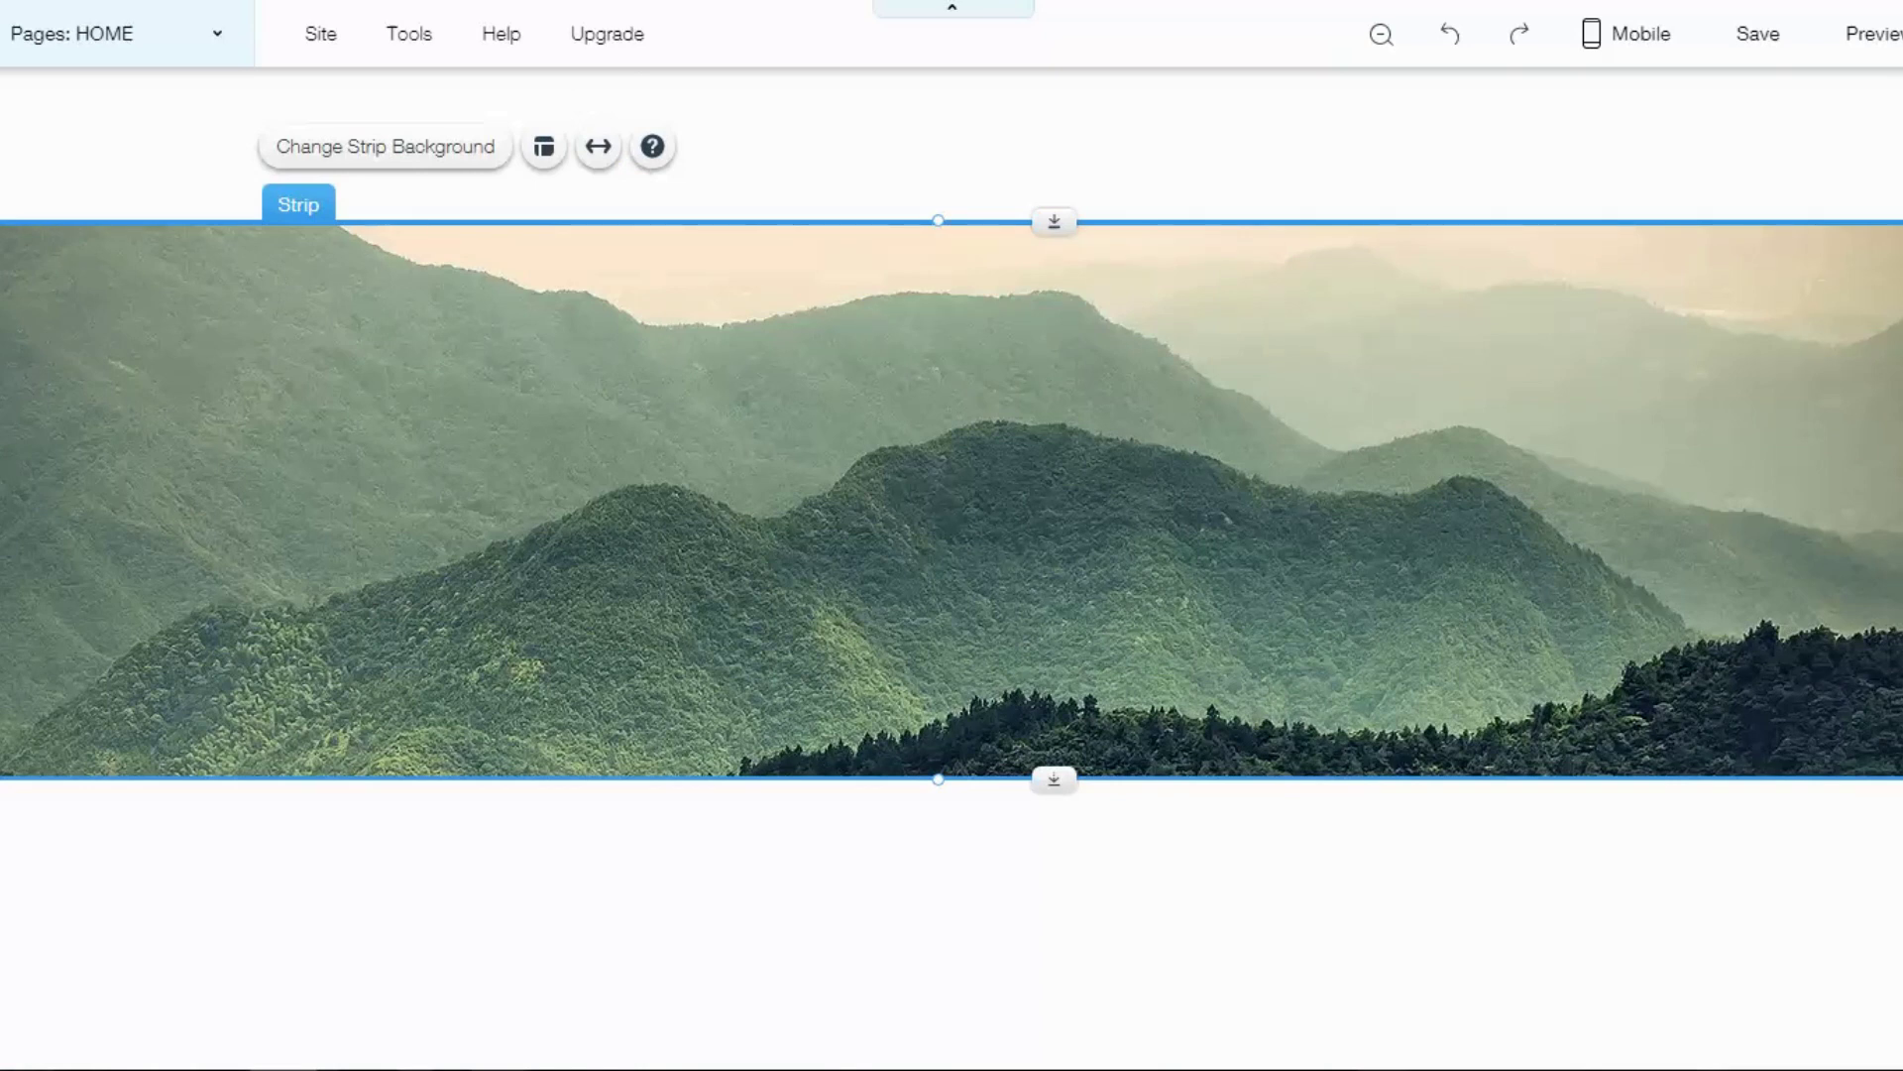
scroll(359, 633, down, 3)
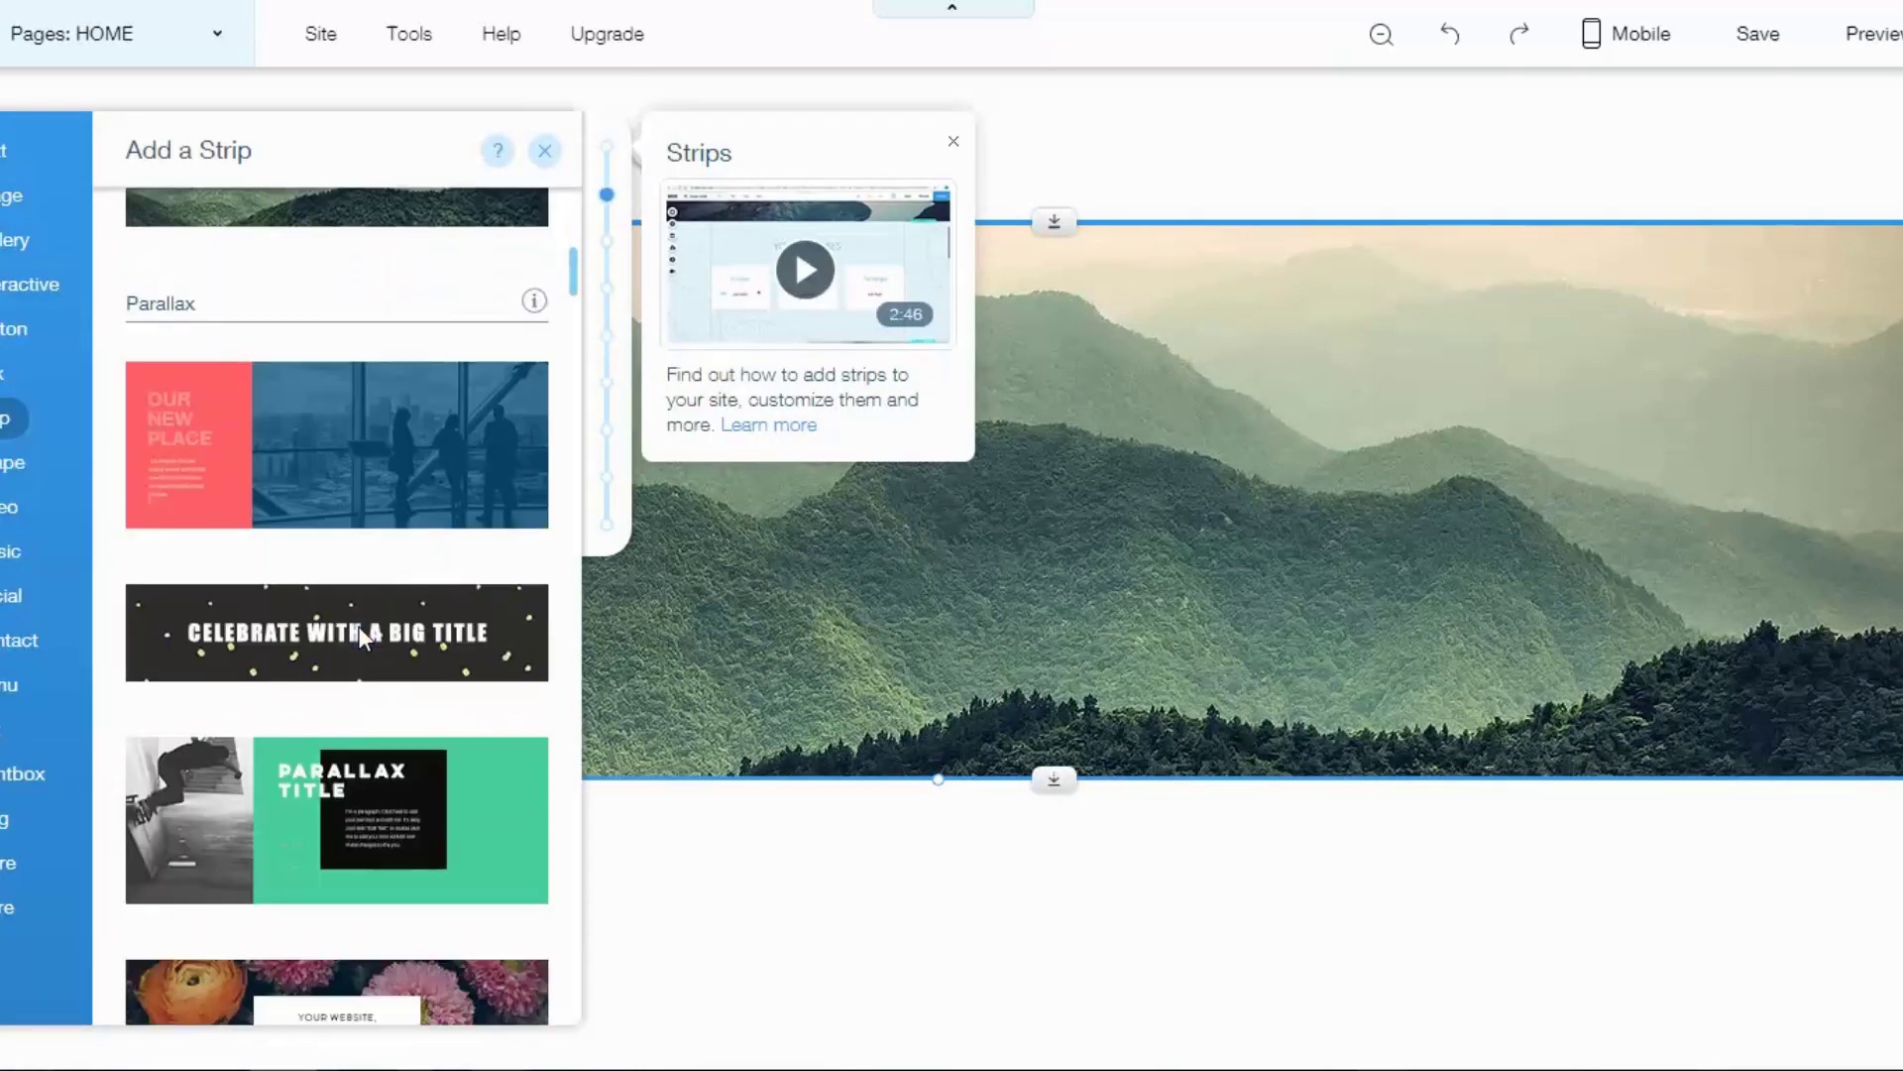
scroll(359, 634, down, 4)
scroll(361, 636, down, 3)
scroll(361, 637, down, 3)
scroll(337, 627, down, 3)
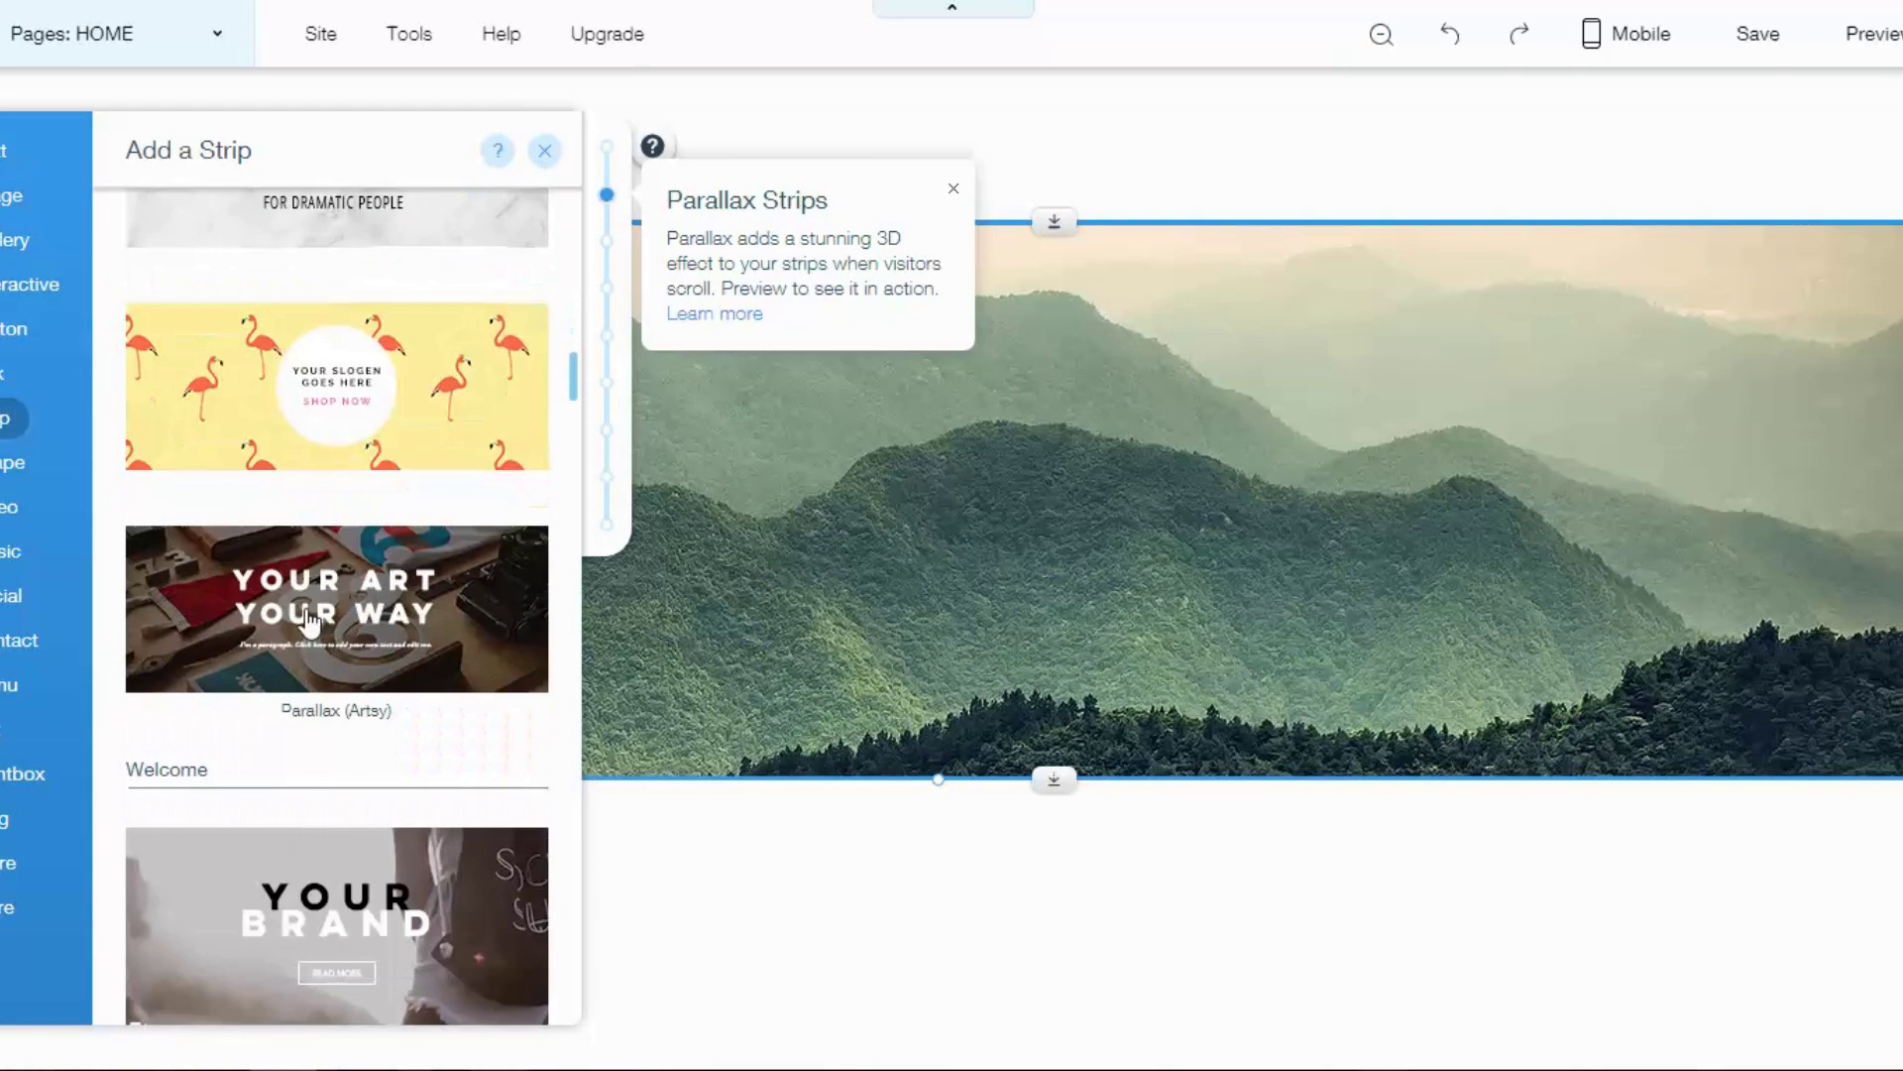
Add the 'Your Art Your Way' Artsy parallax strip, then browse the Welcome strip designs.
click(309, 622)
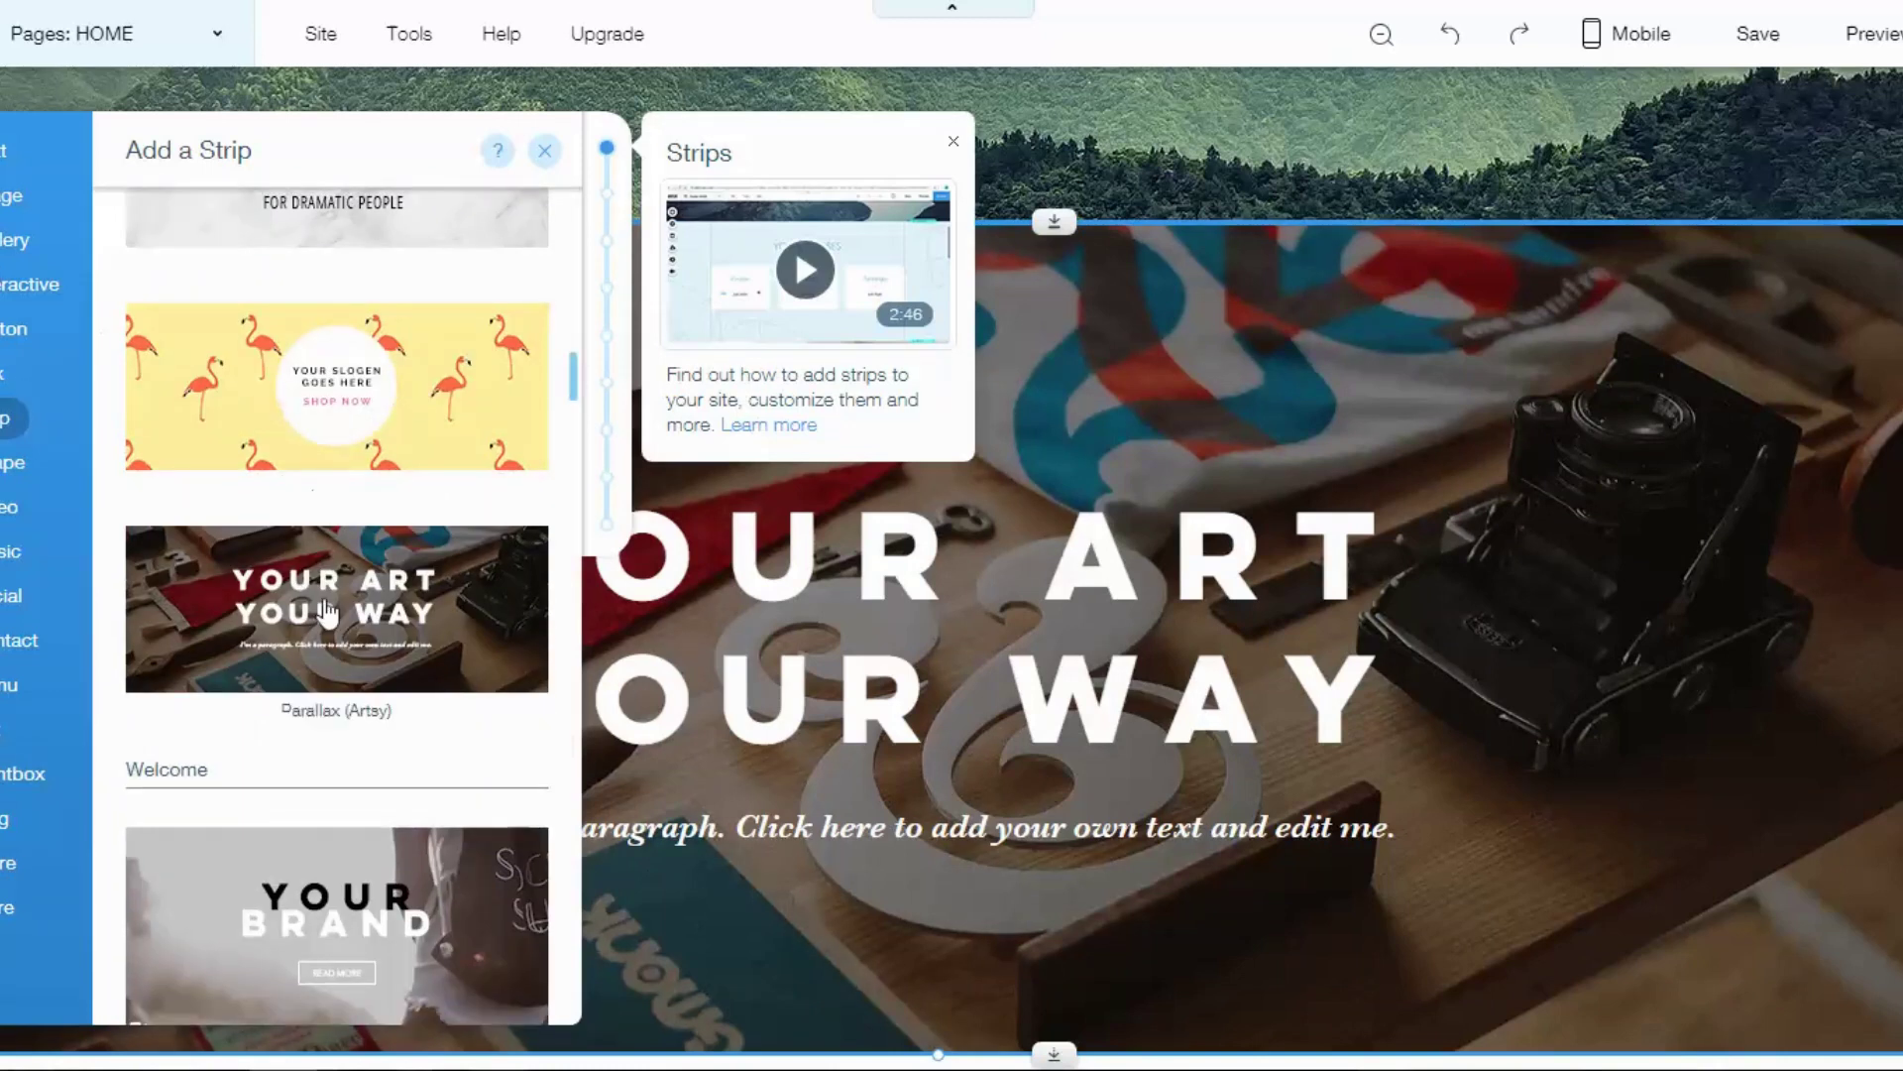
click(327, 613)
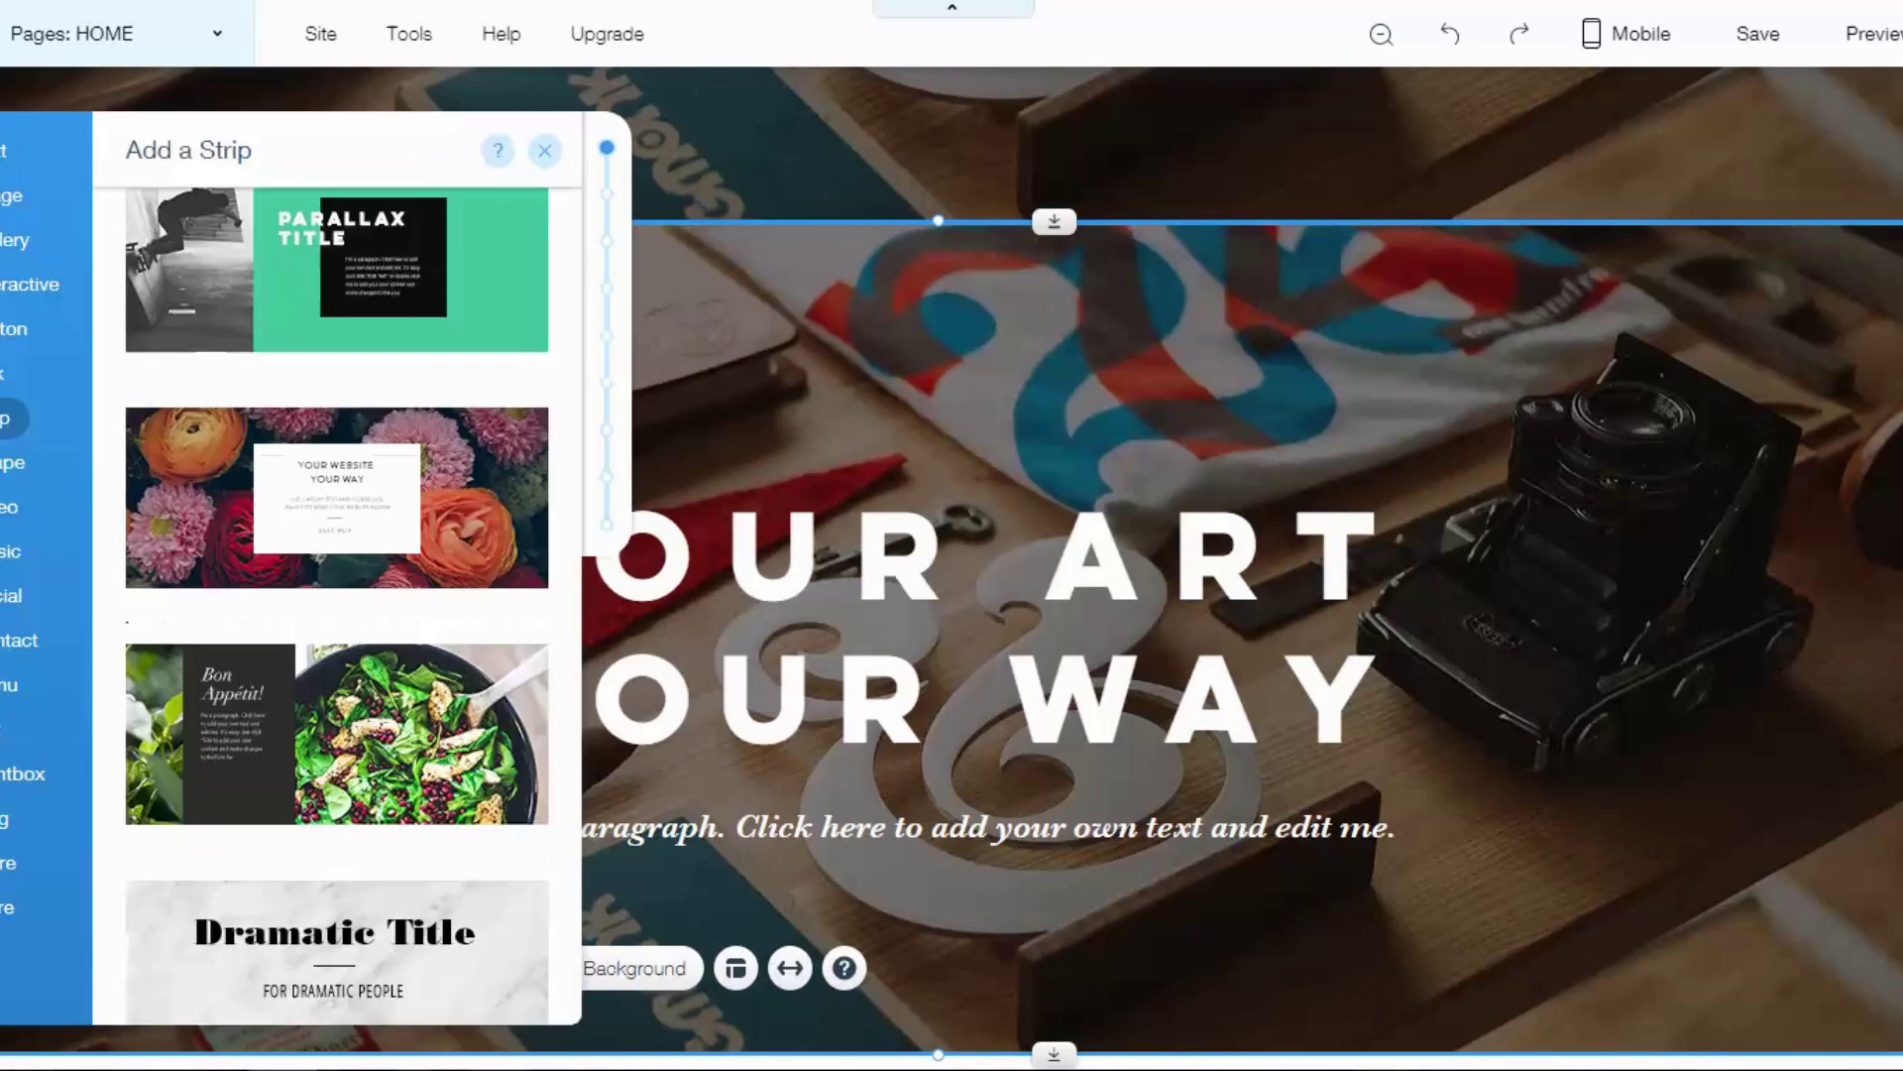
scroll(374, 704, down, 3)
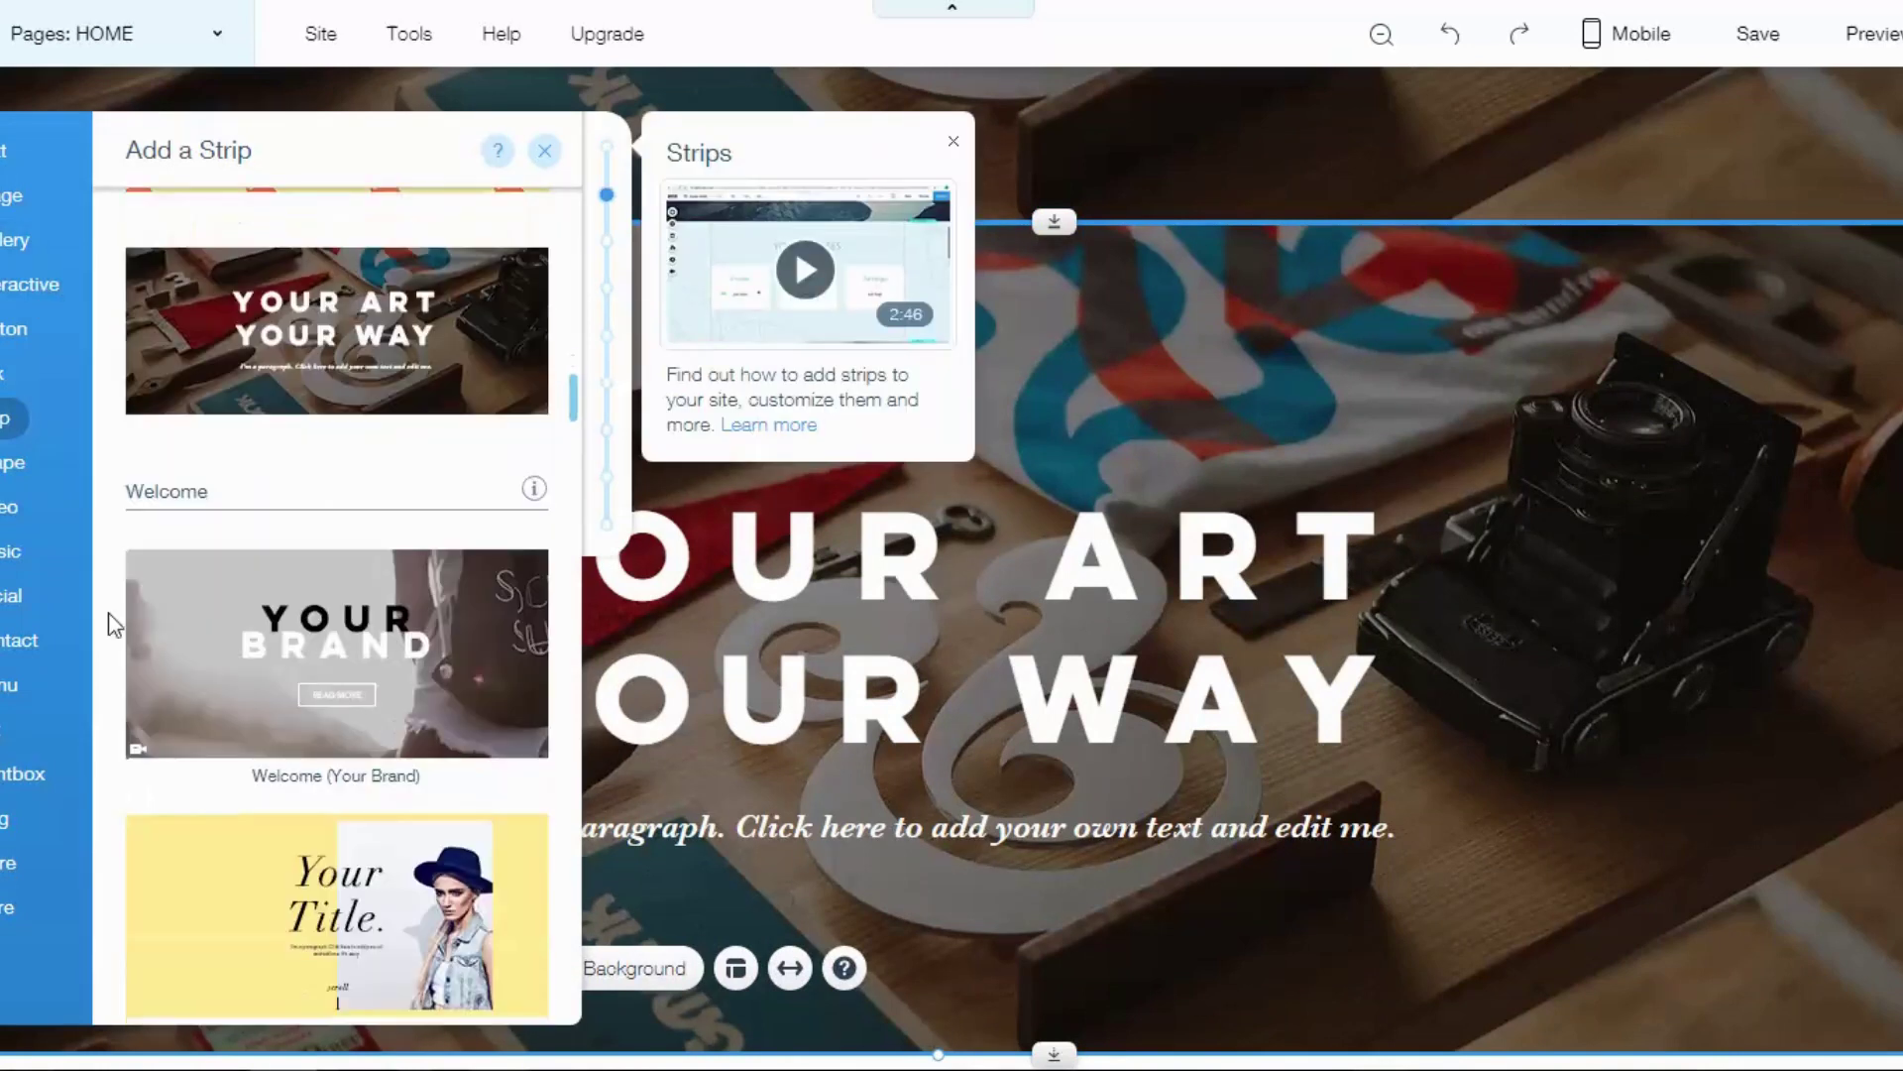
scroll(210, 474, down, 3)
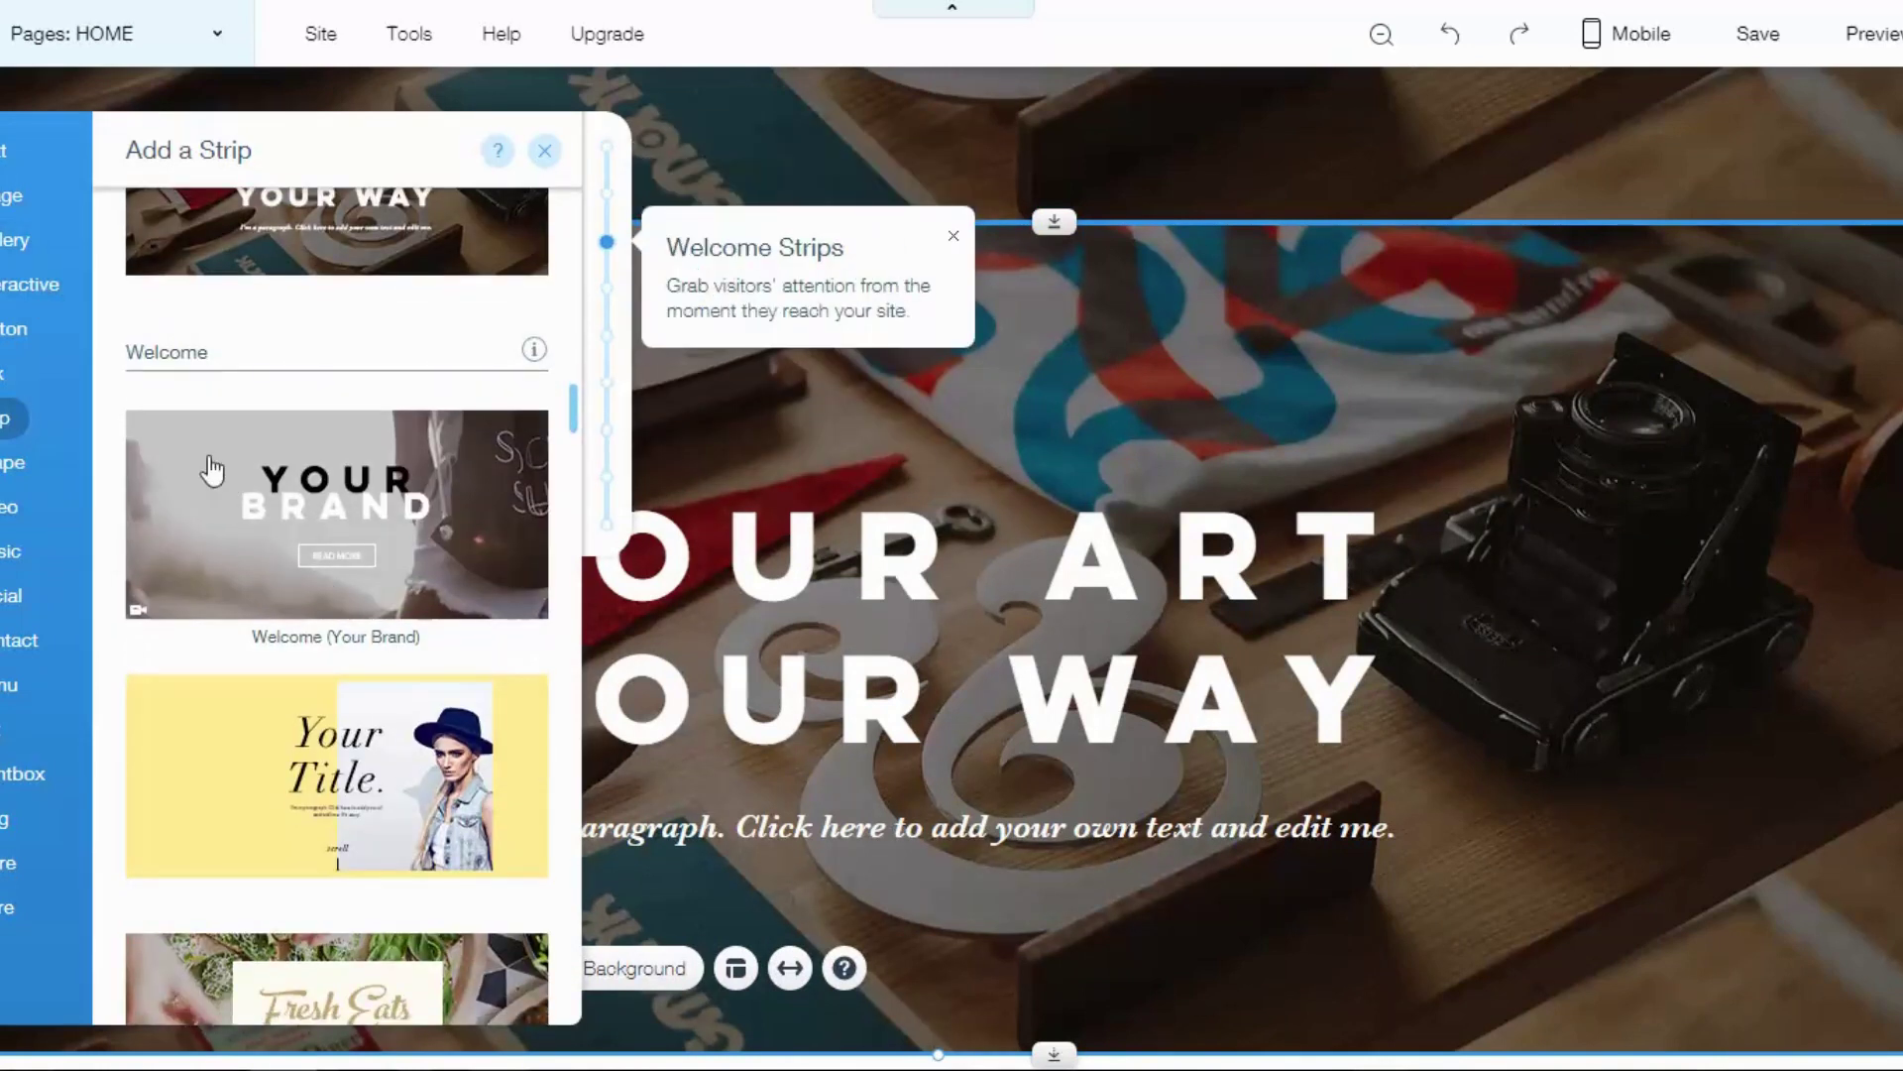
scroll(238, 490, down, 3)
scroll(263, 509, up, 3)
scroll(273, 517, down, 3)
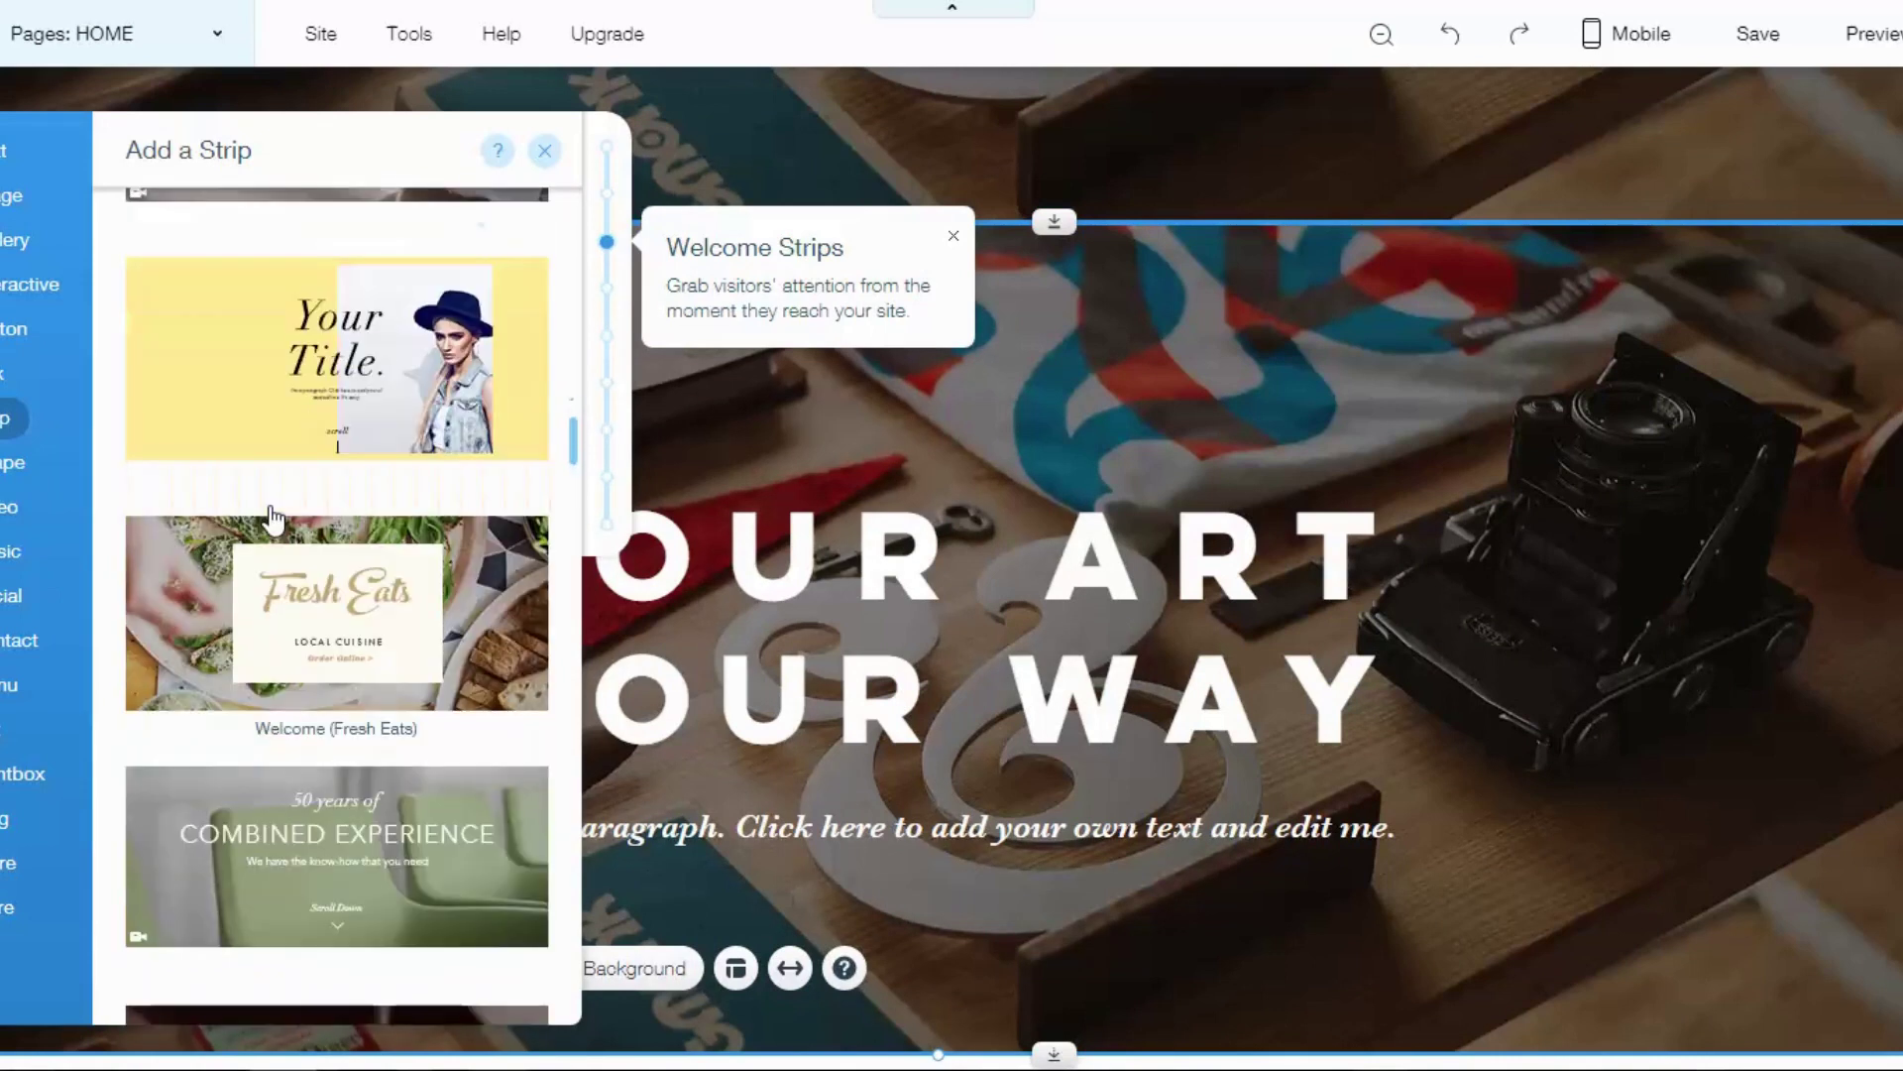
scroll(273, 518, up, 3)
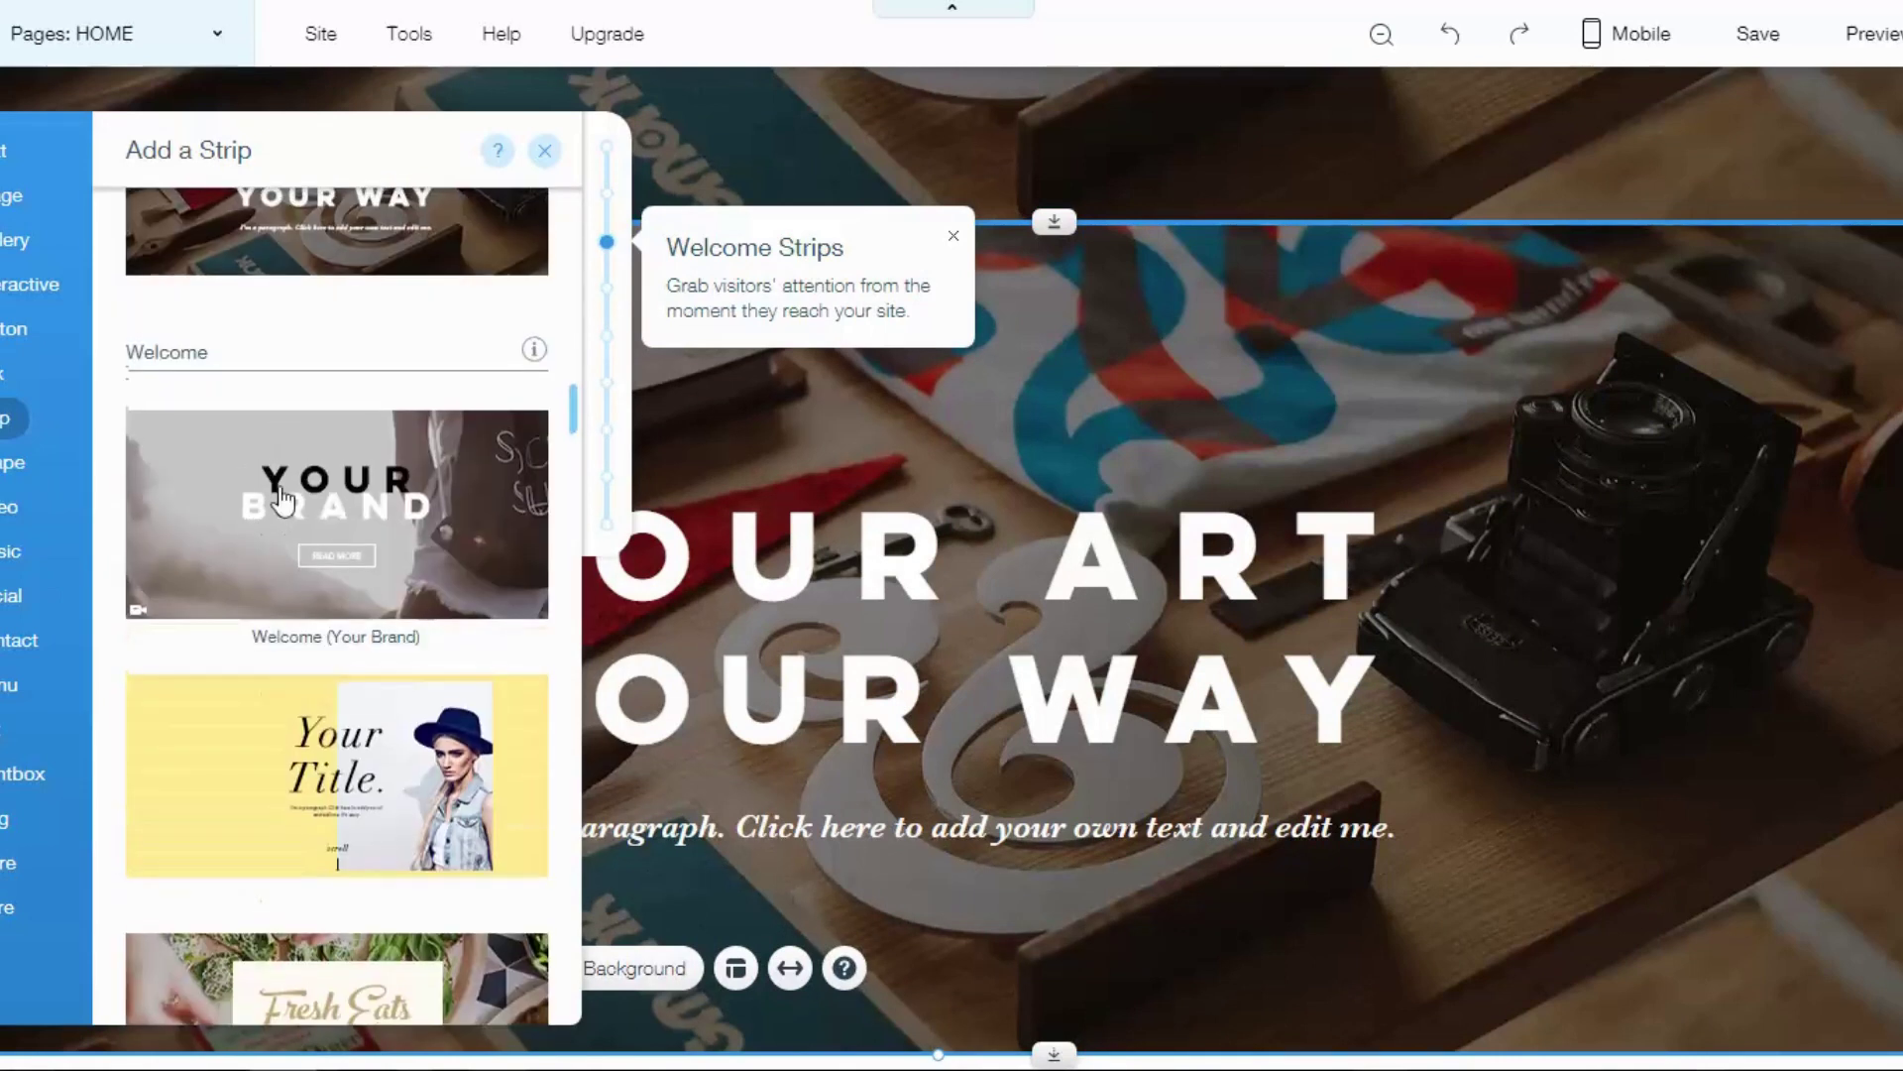
Add the 'Your Brand' welcome strip and the About Us (Read More) strip beneath it.
click(282, 489)
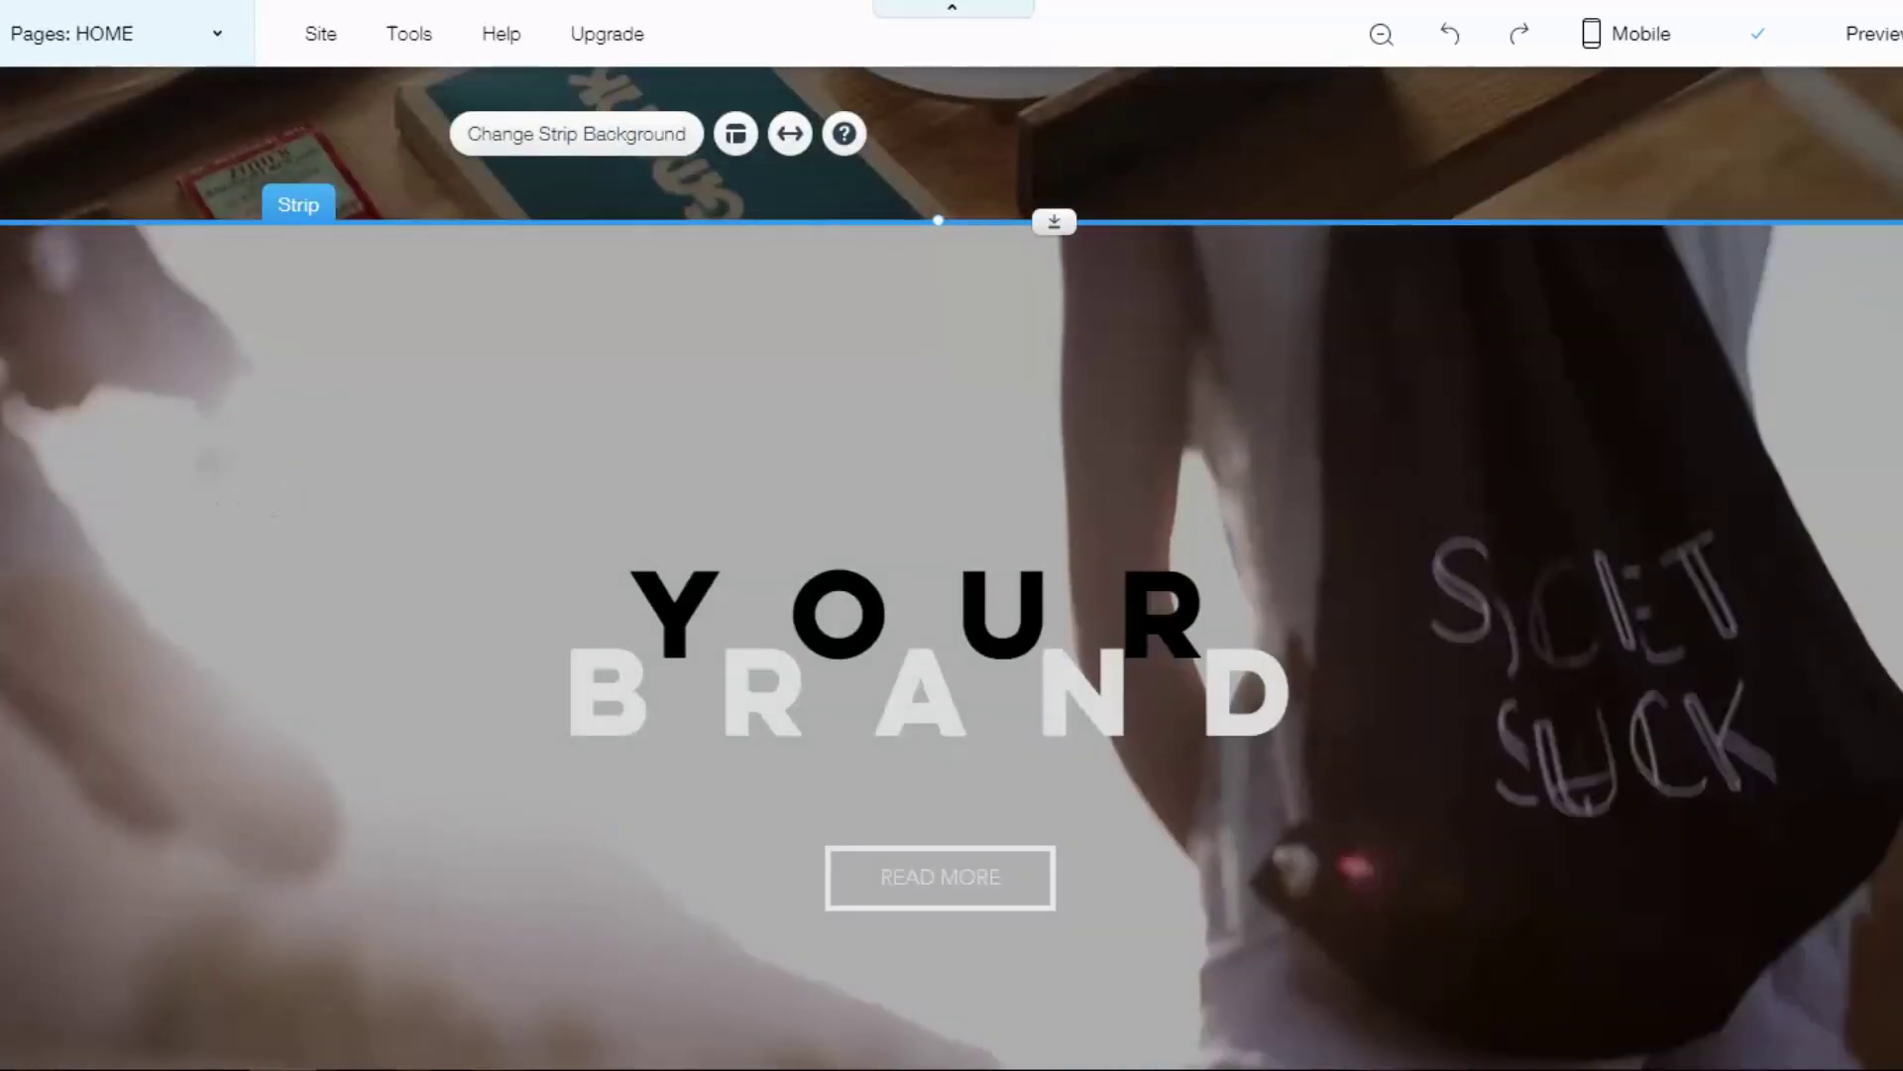
click(10, 418)
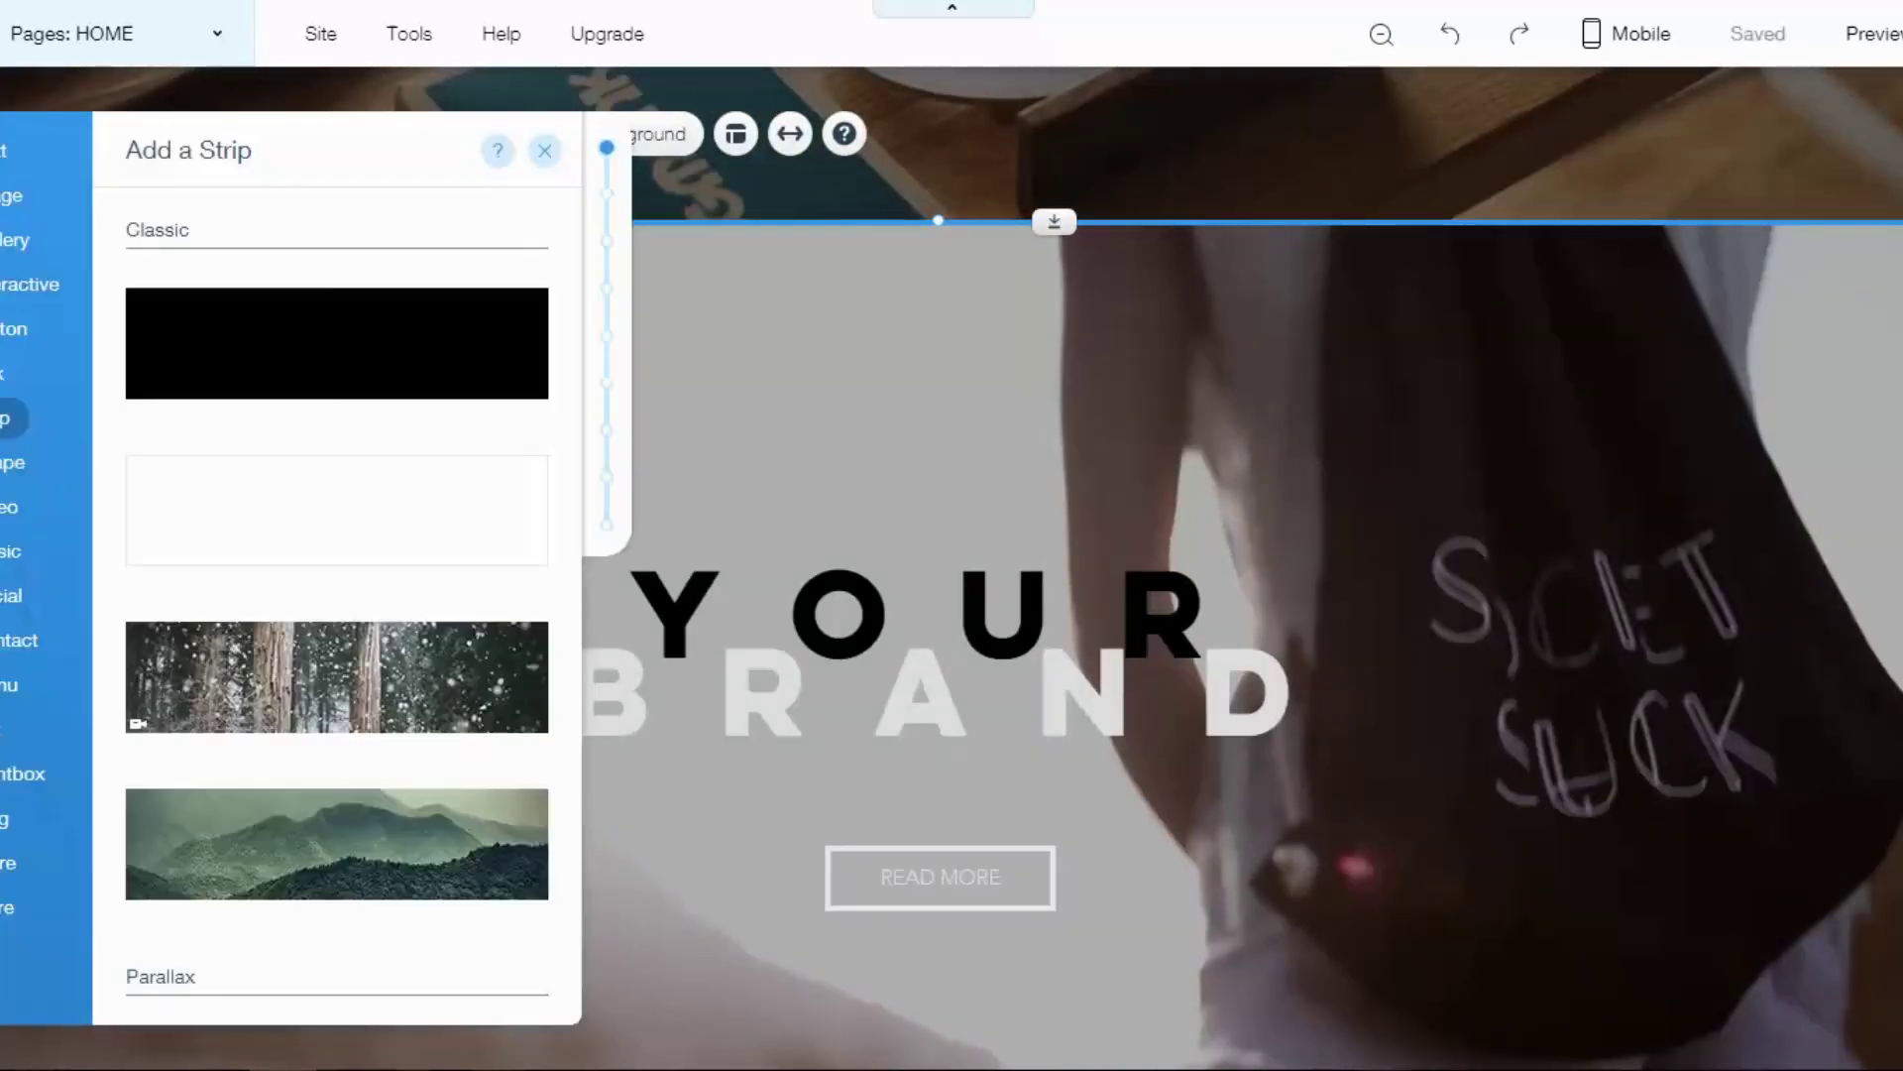
scroll(187, 353, down, 5)
scroll(401, 662, down, 5)
scroll(392, 659, down, 3)
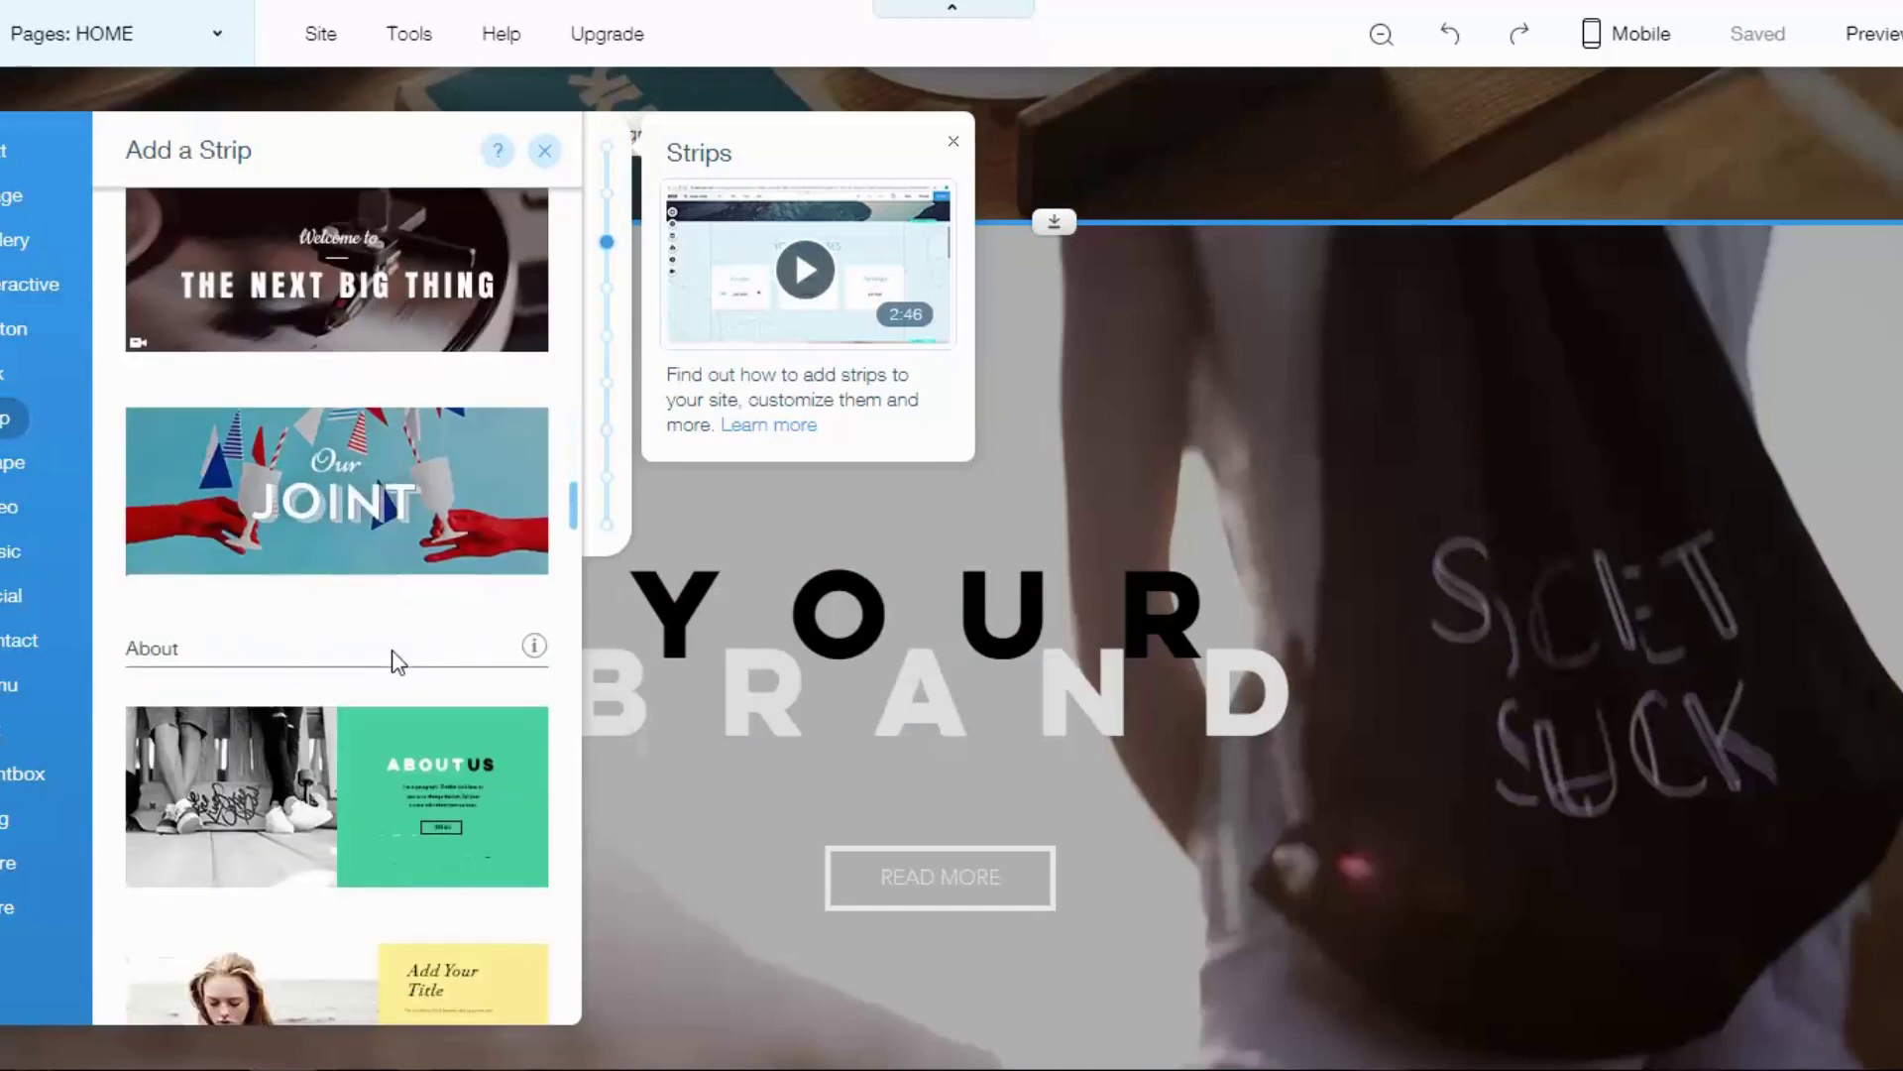
scroll(390, 666, down, 3)
scroll(317, 396, up, 3)
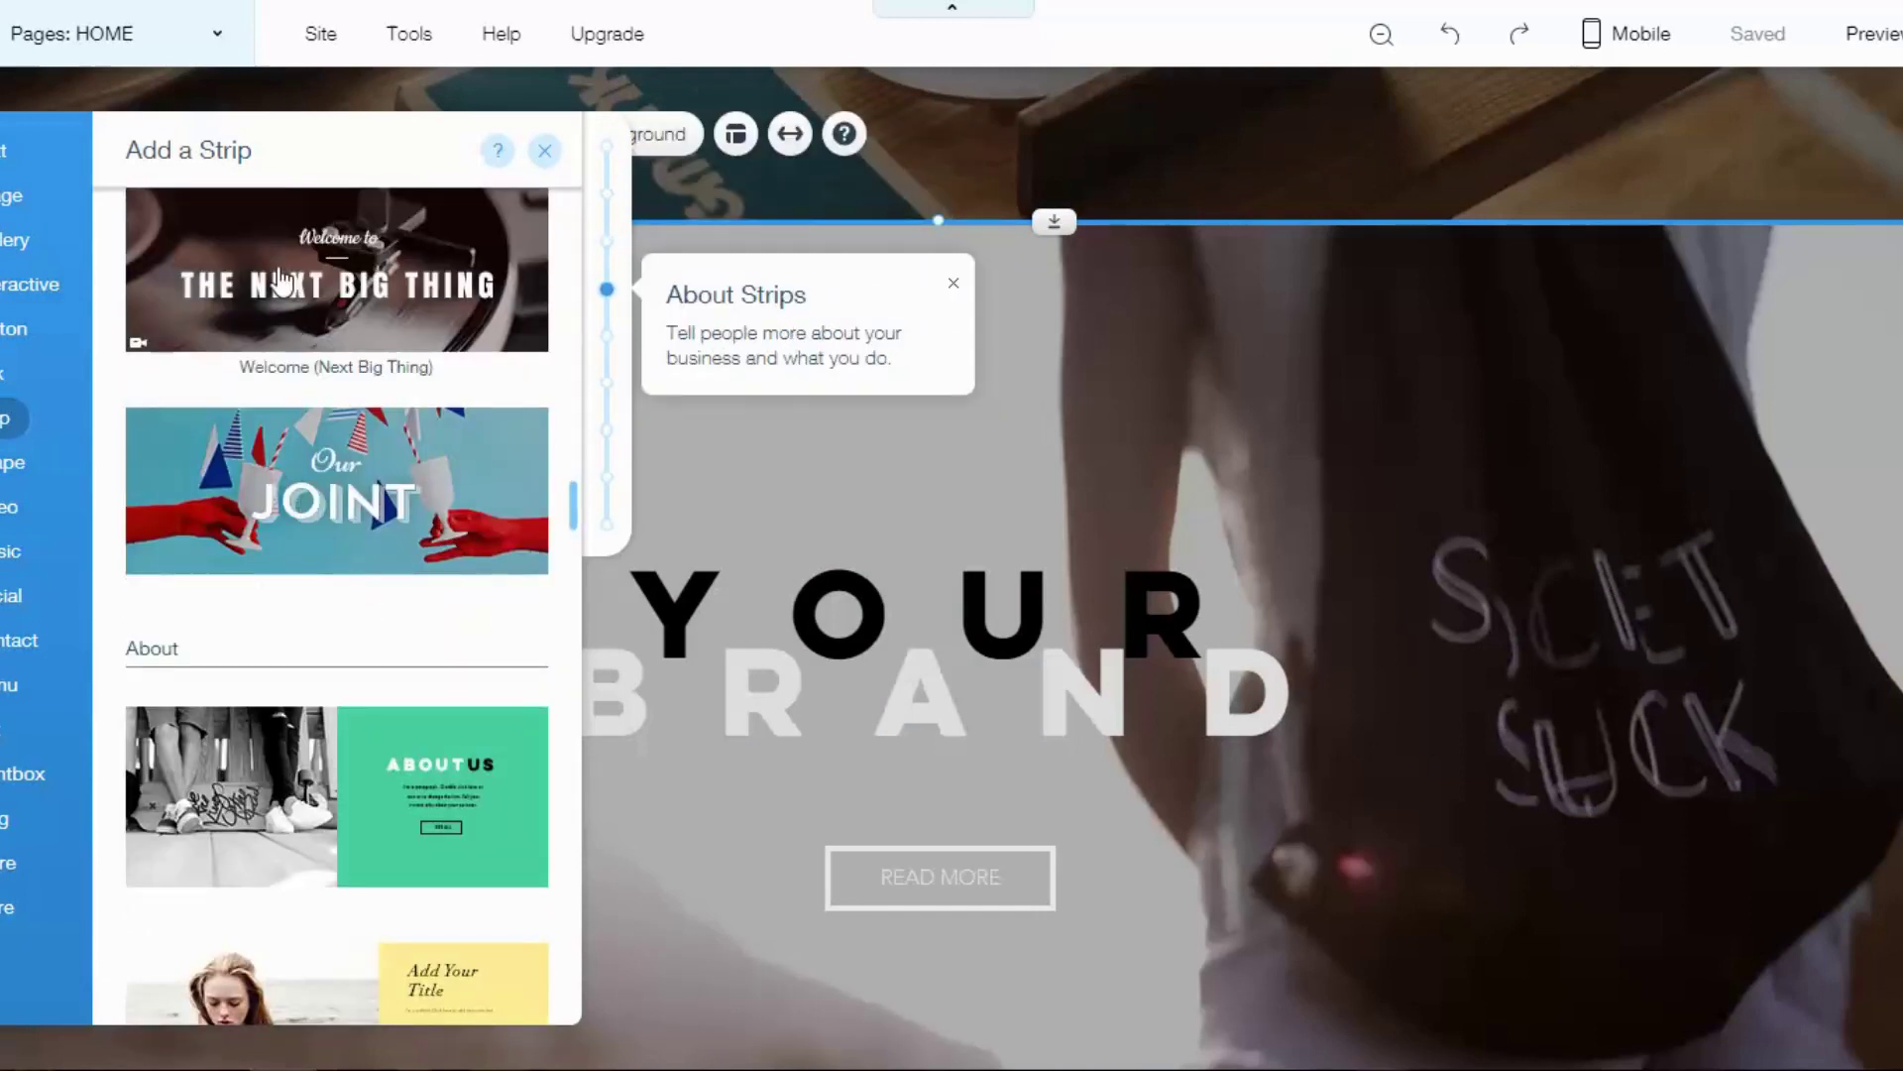
scroll(335, 585, down, 4)
scroll(342, 565, down, 5)
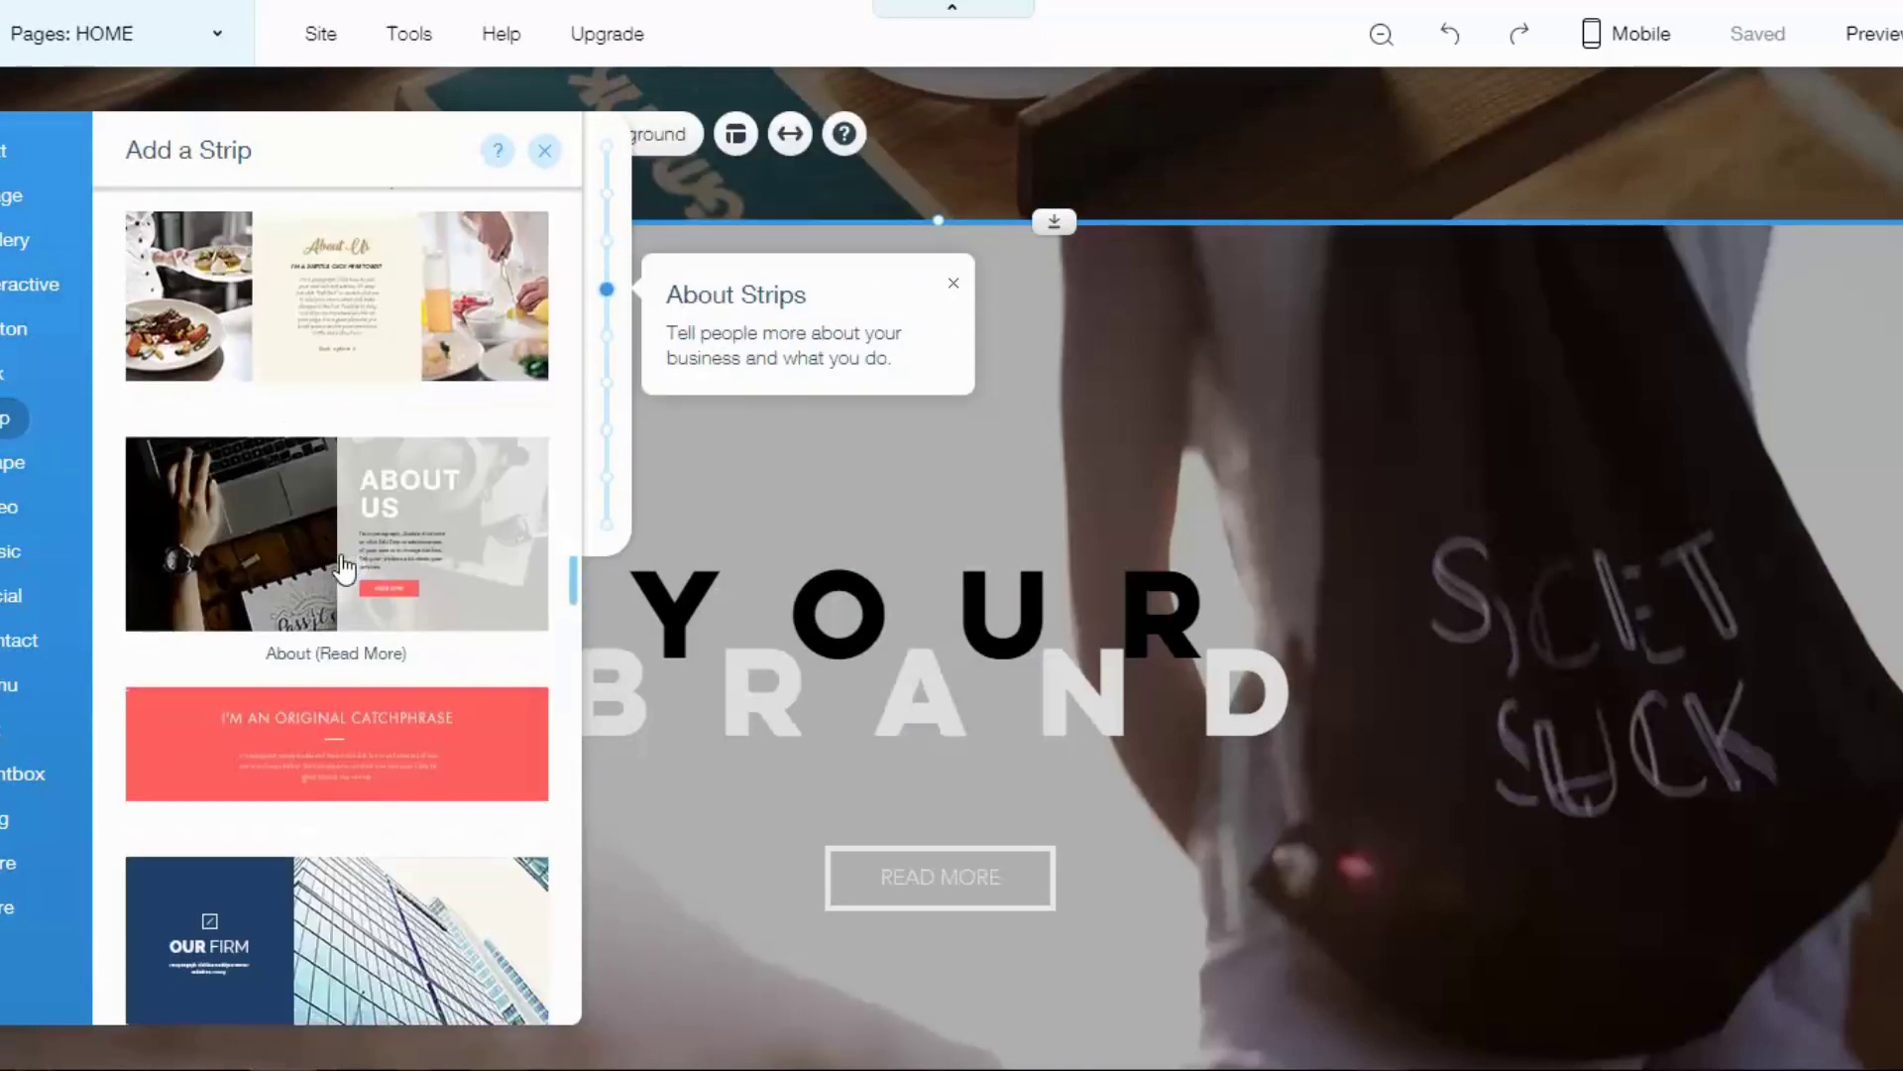
scroll(297, 417, down, 2)
click(275, 443)
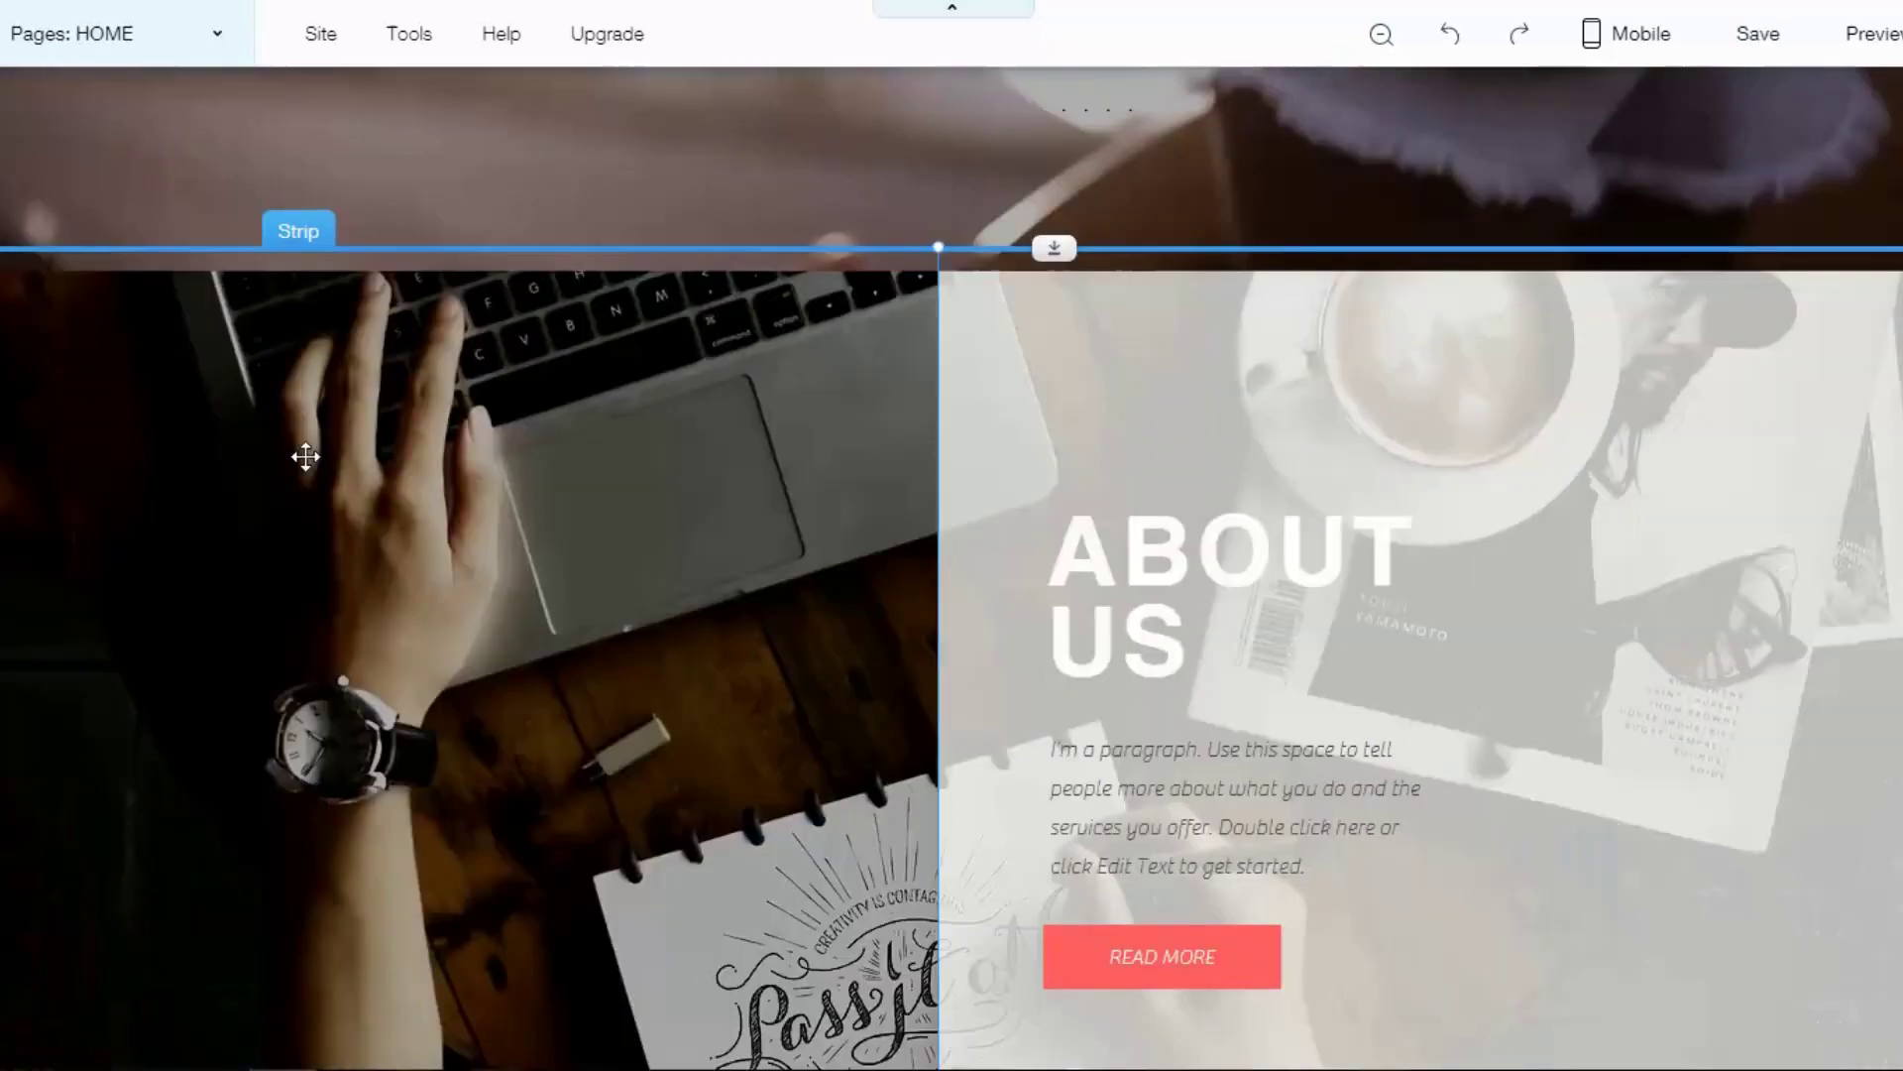
scroll(951, 568, up, 5)
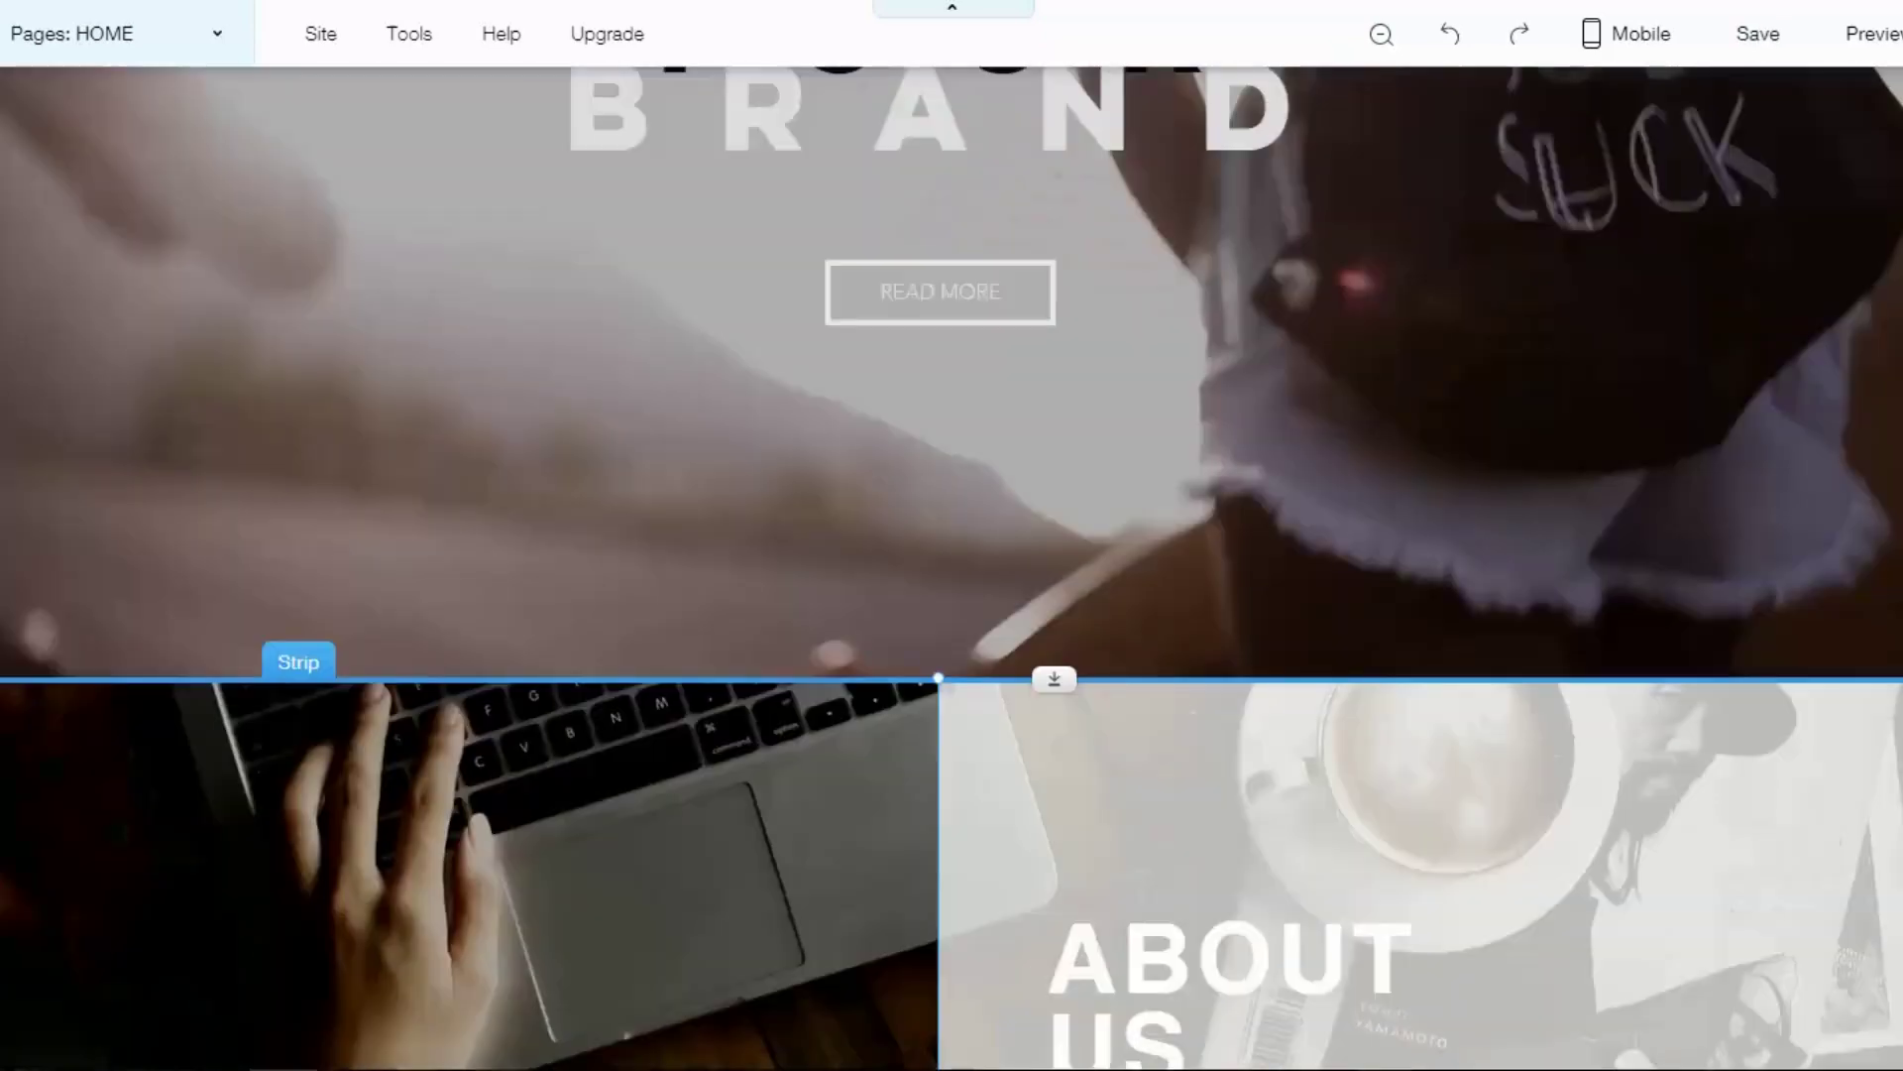
scroll(952, 568, up, 5)
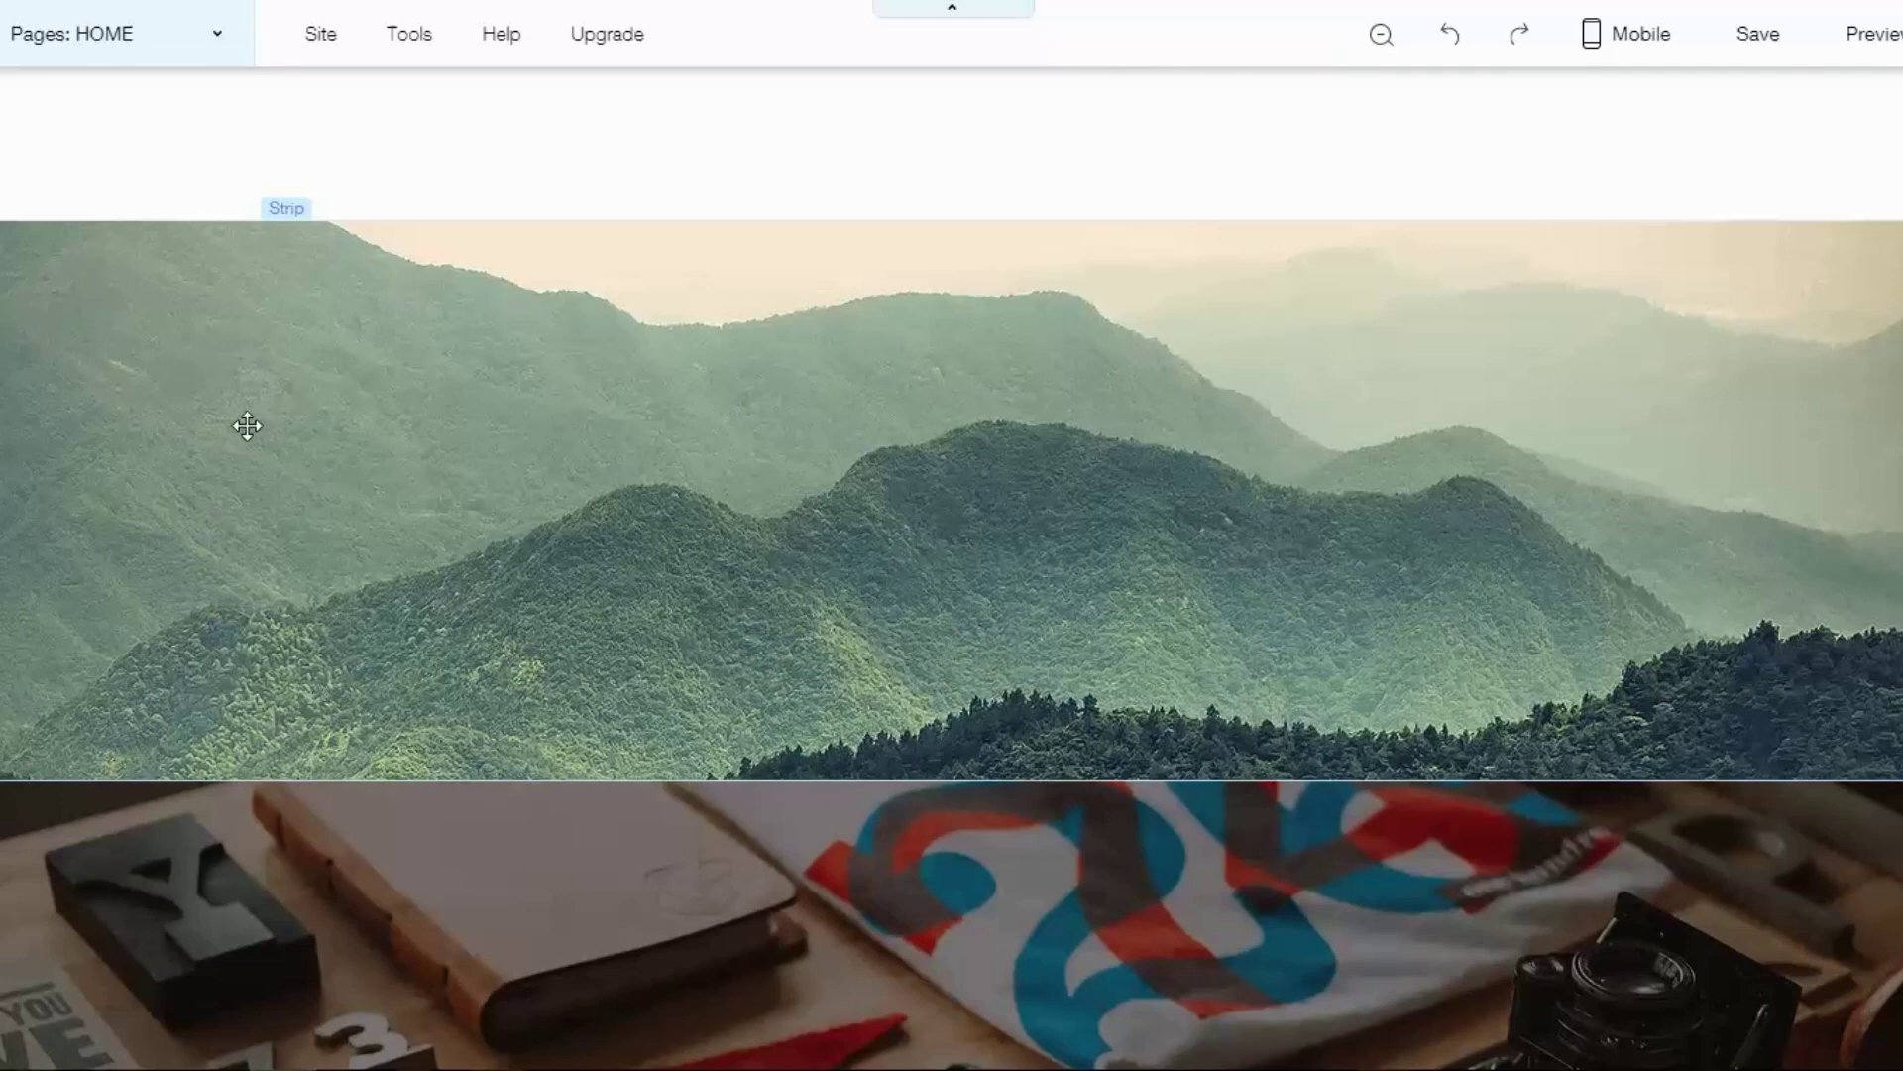
Replace the mountain strip's background with the black-and-white 'yes' brick-wall lettering photo.
click(287, 341)
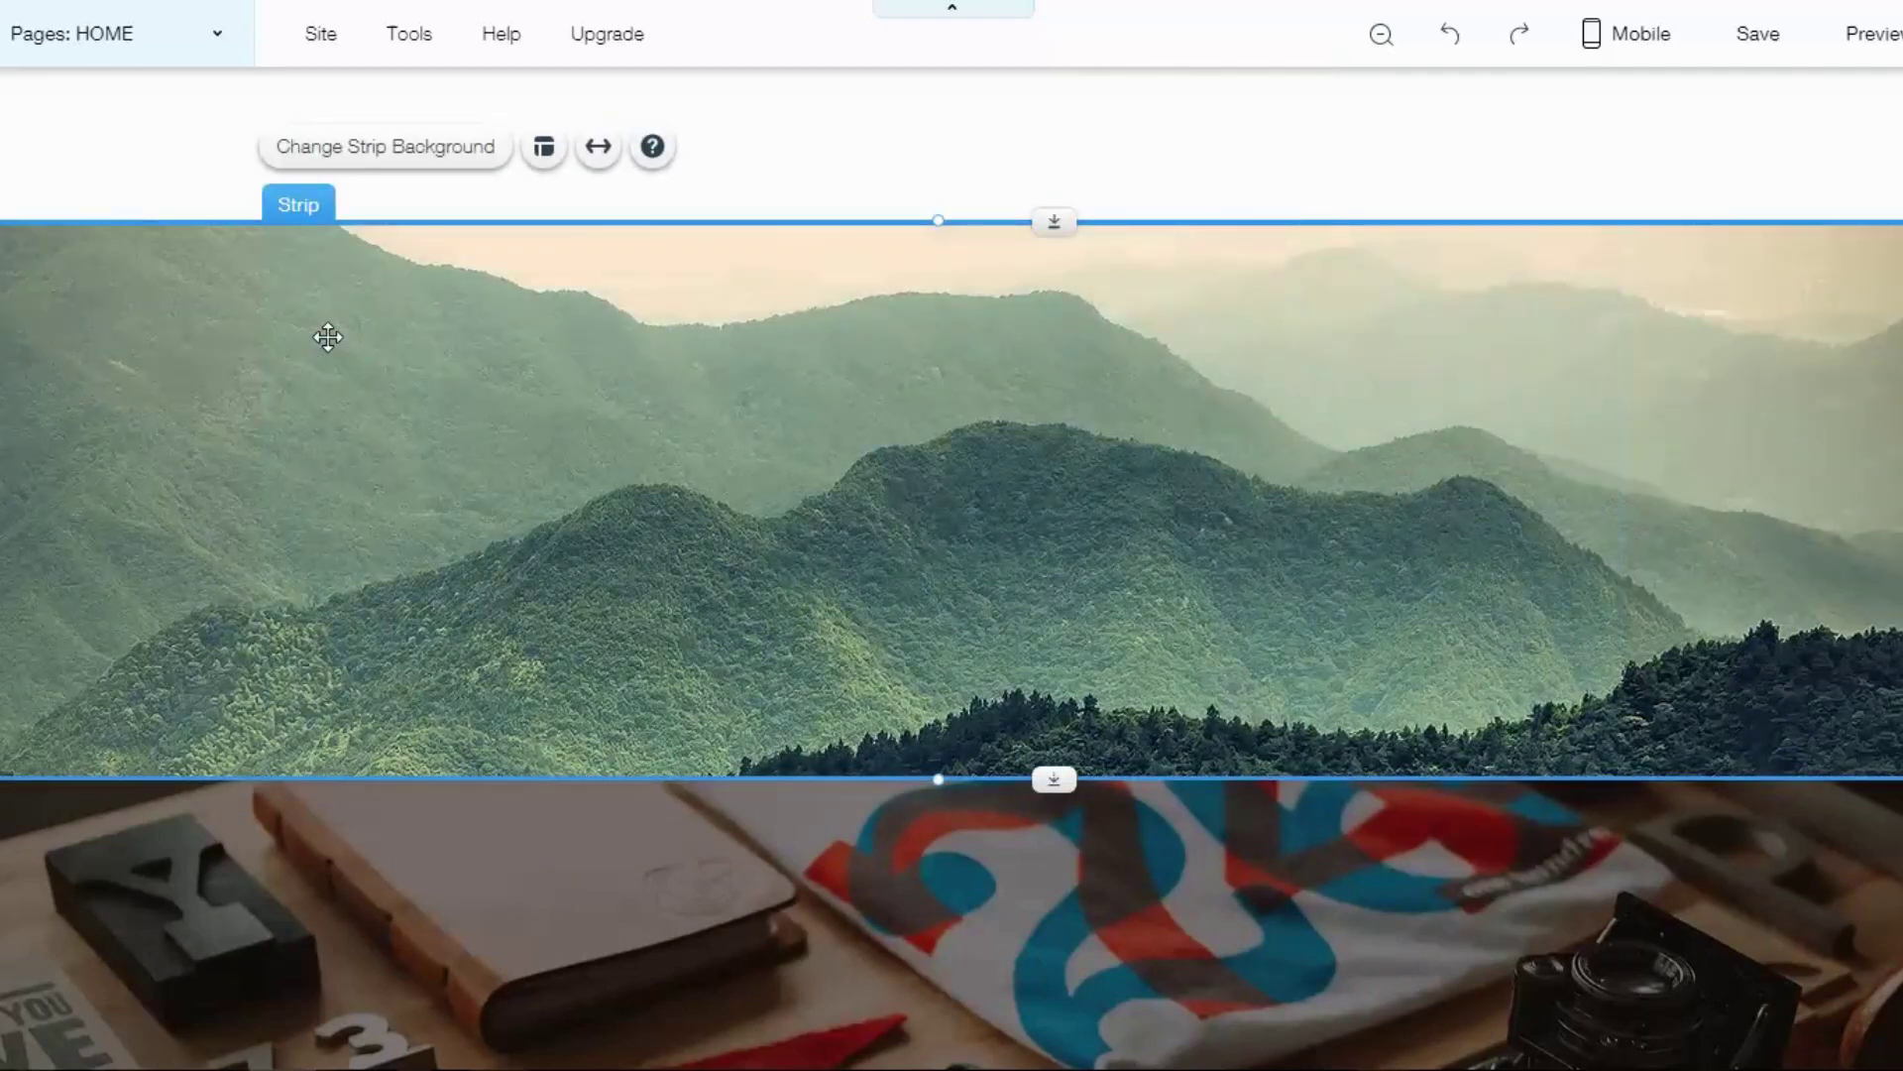
click(344, 150)
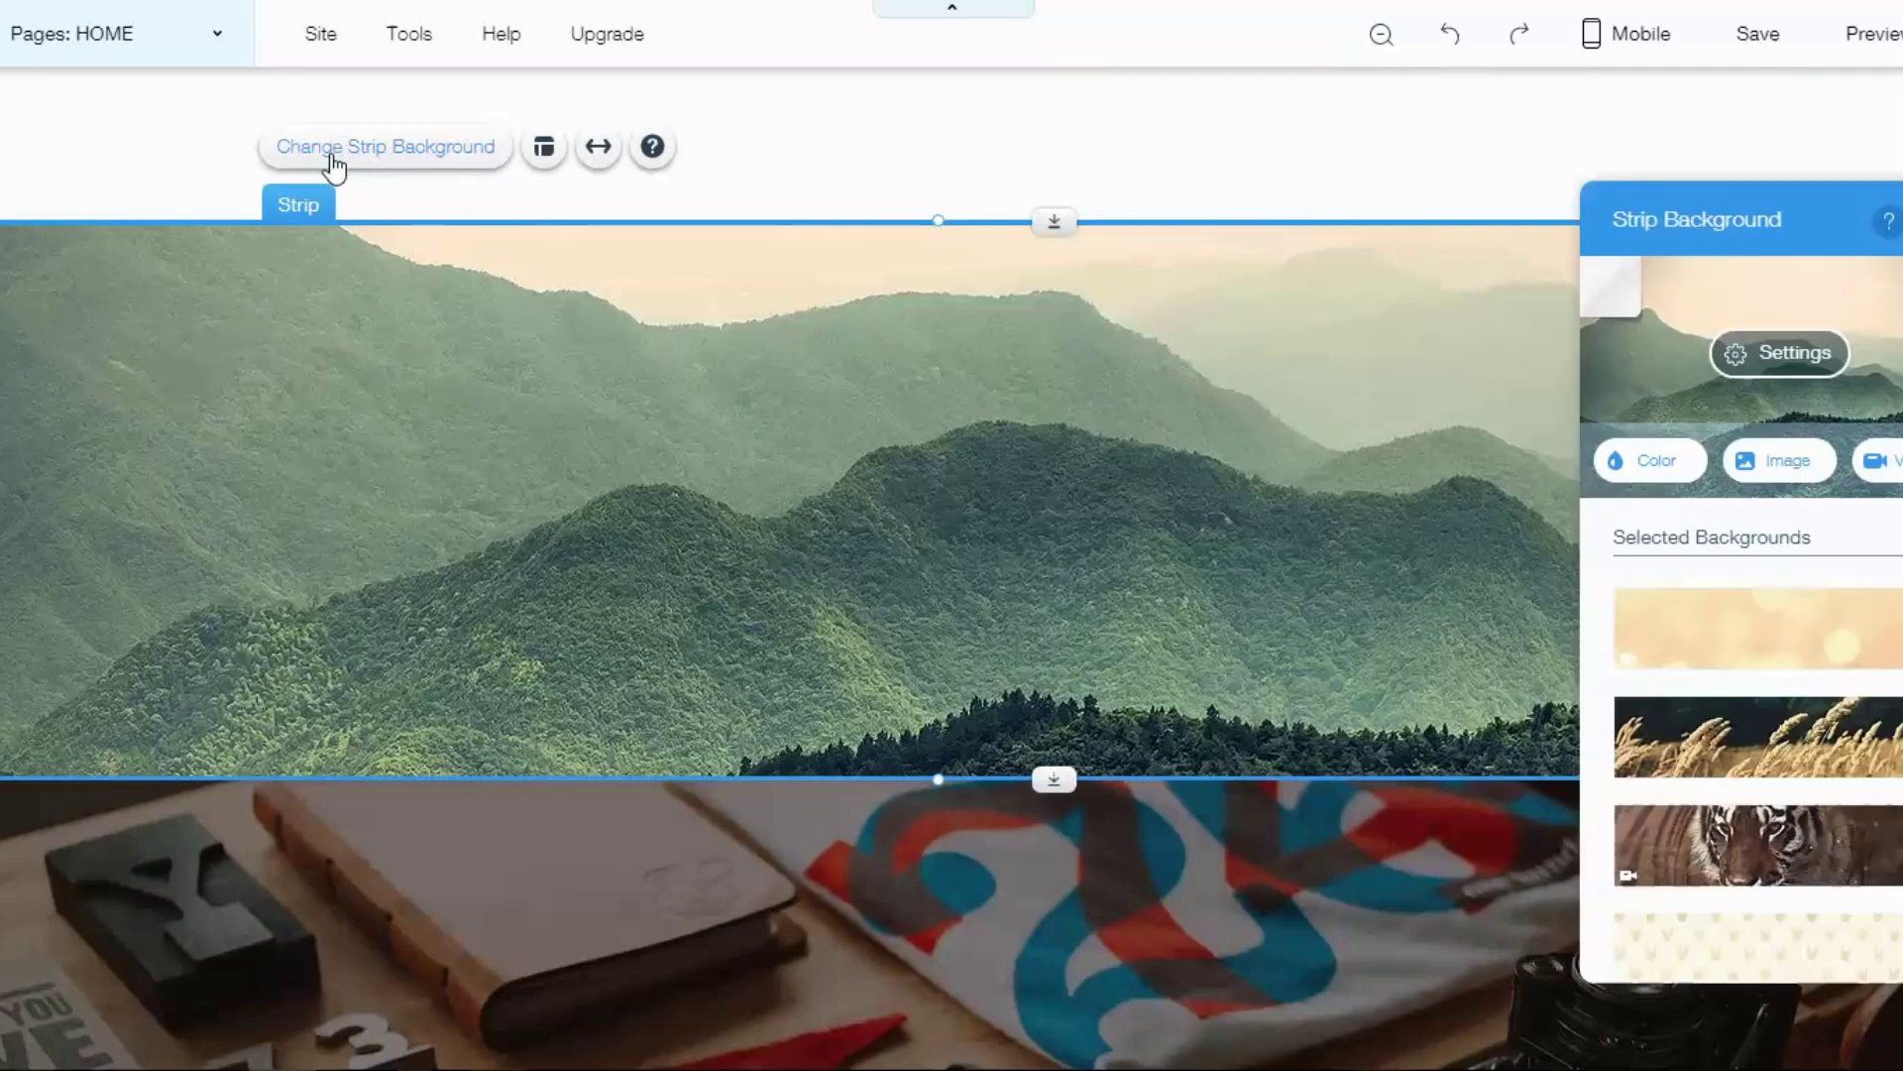
click(1780, 474)
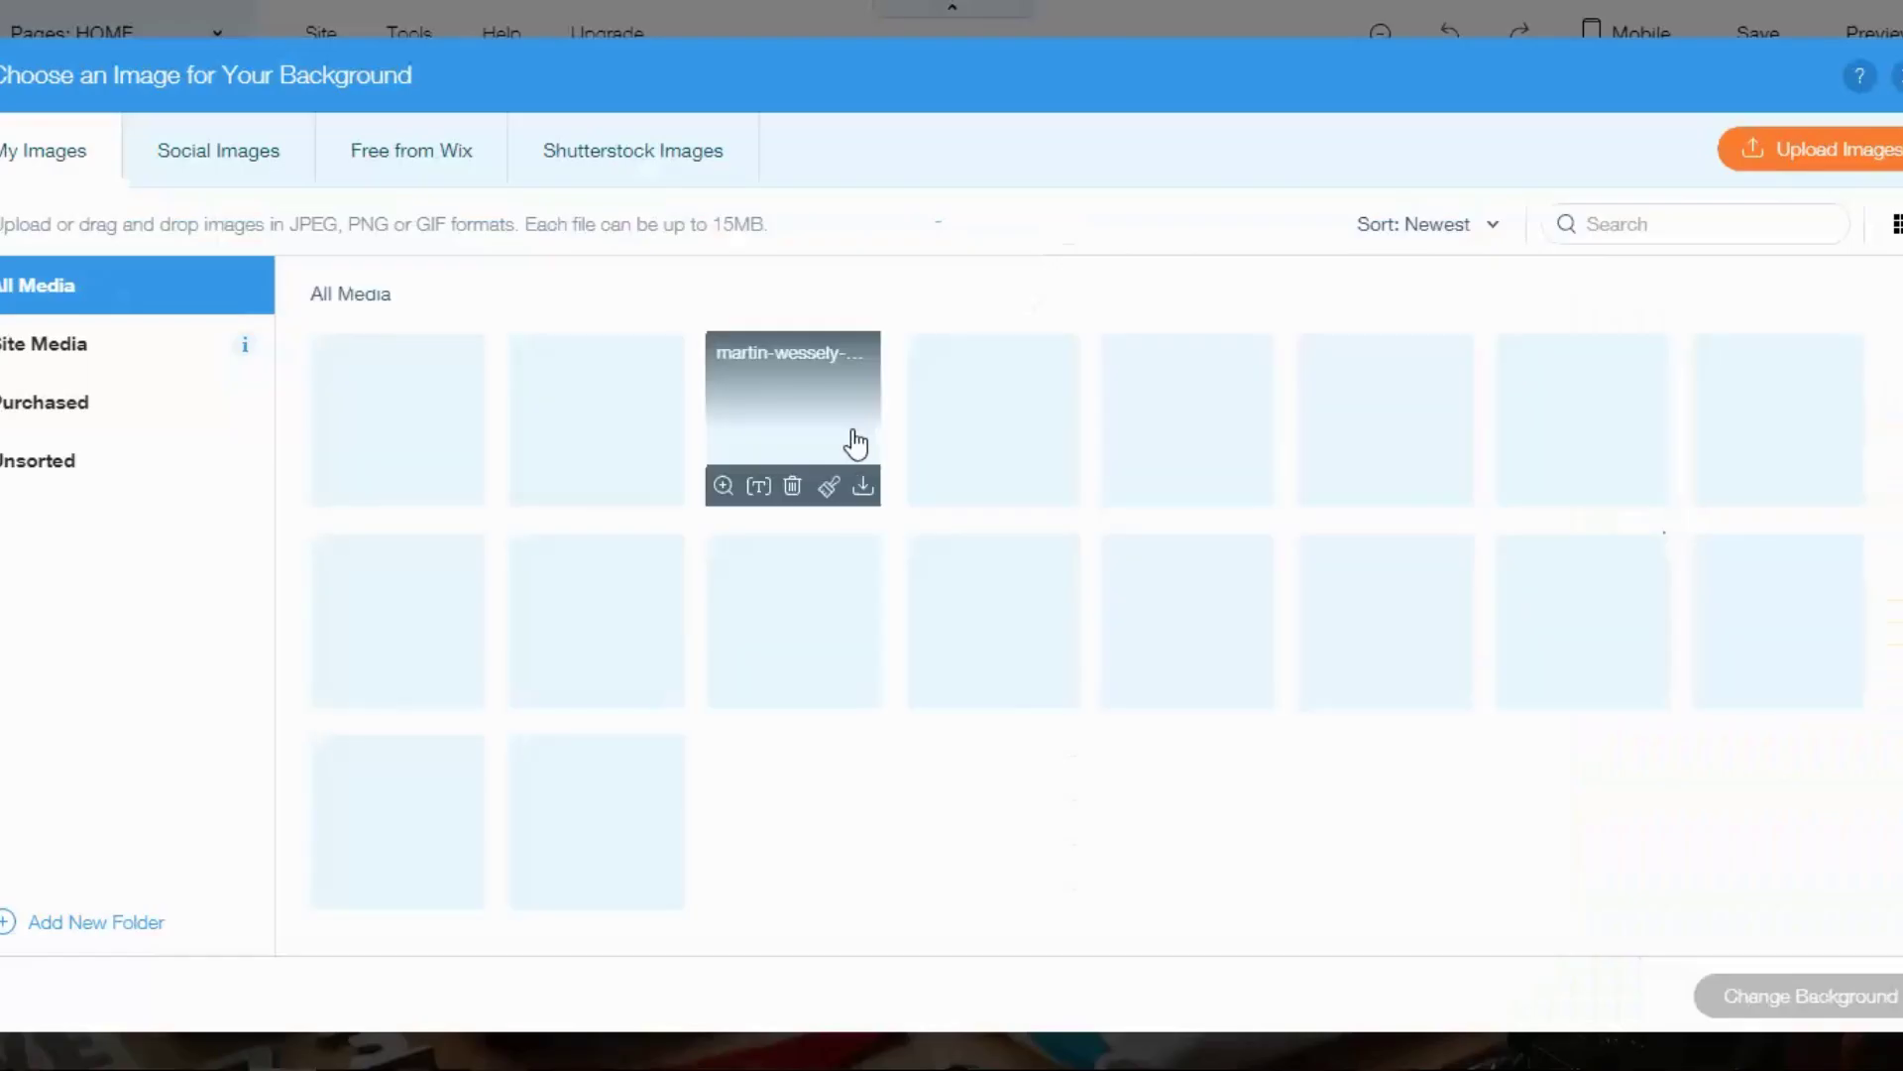
click(1009, 421)
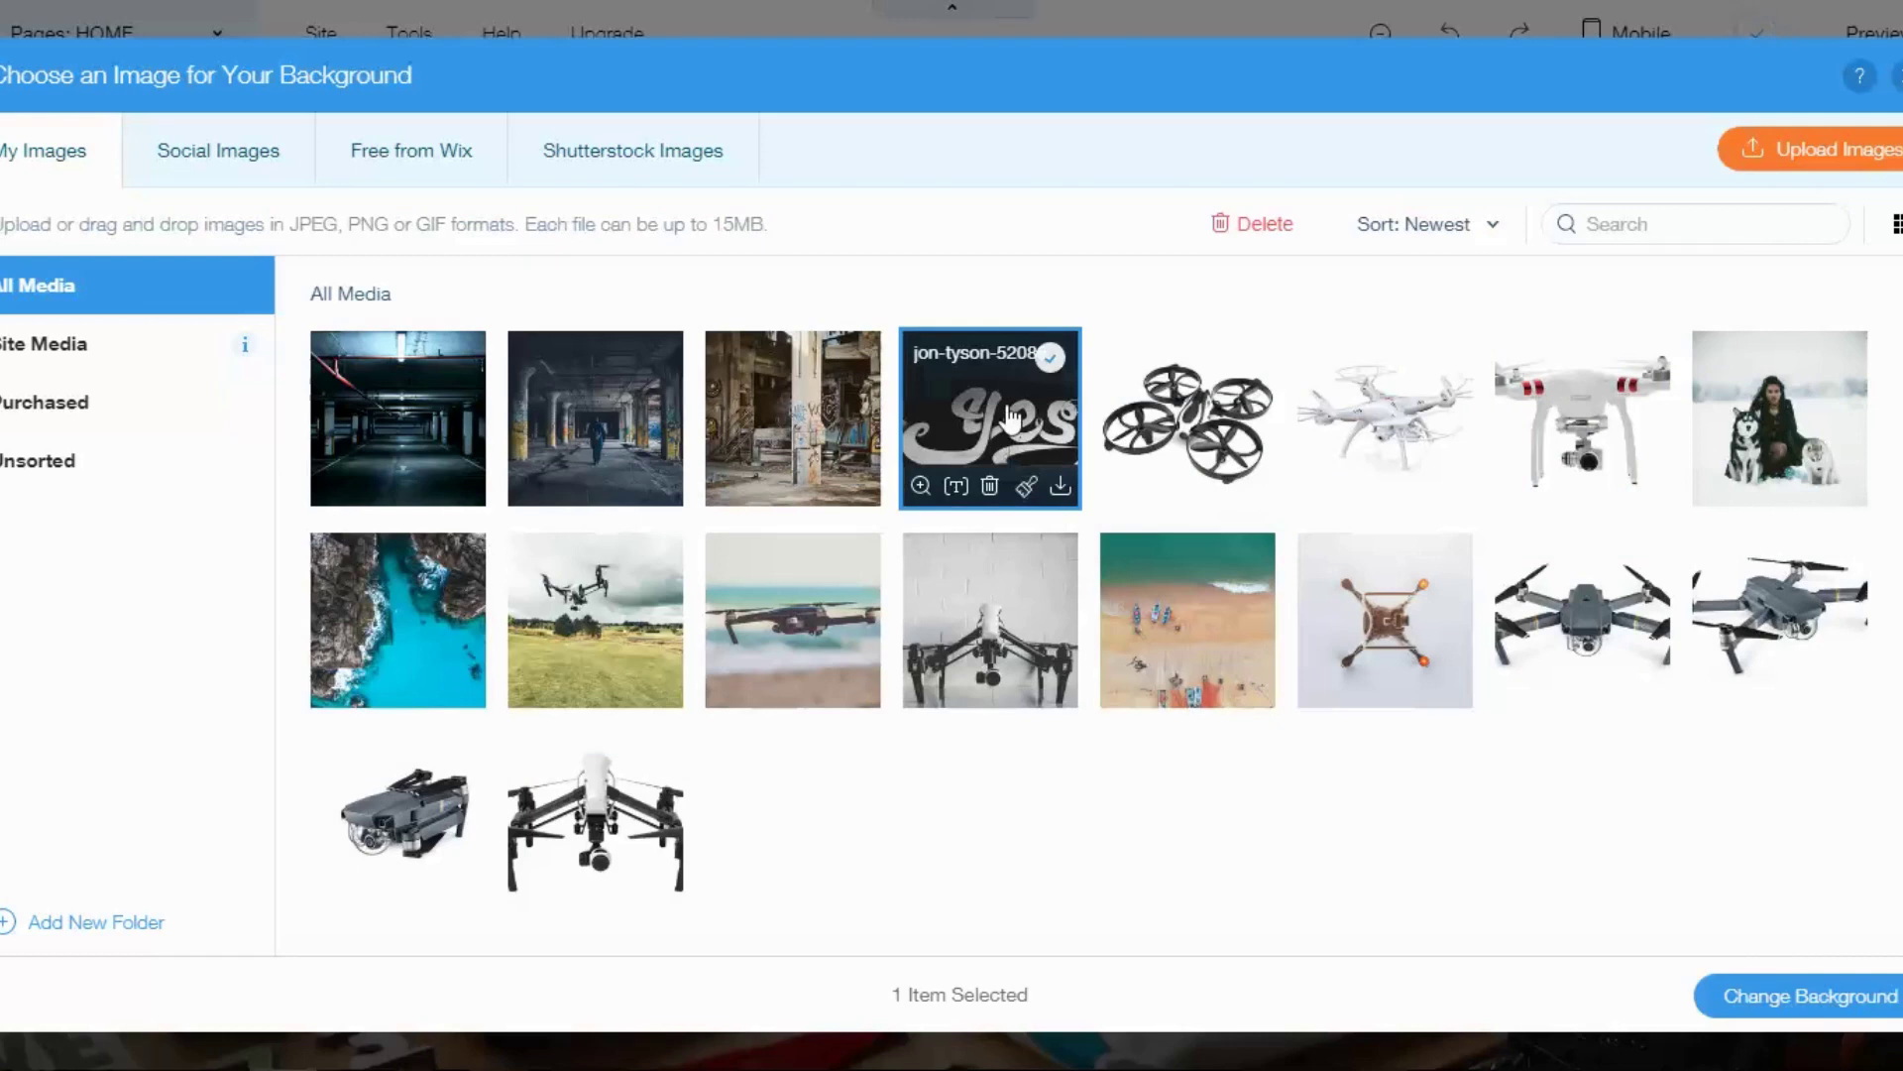
click(1815, 999)
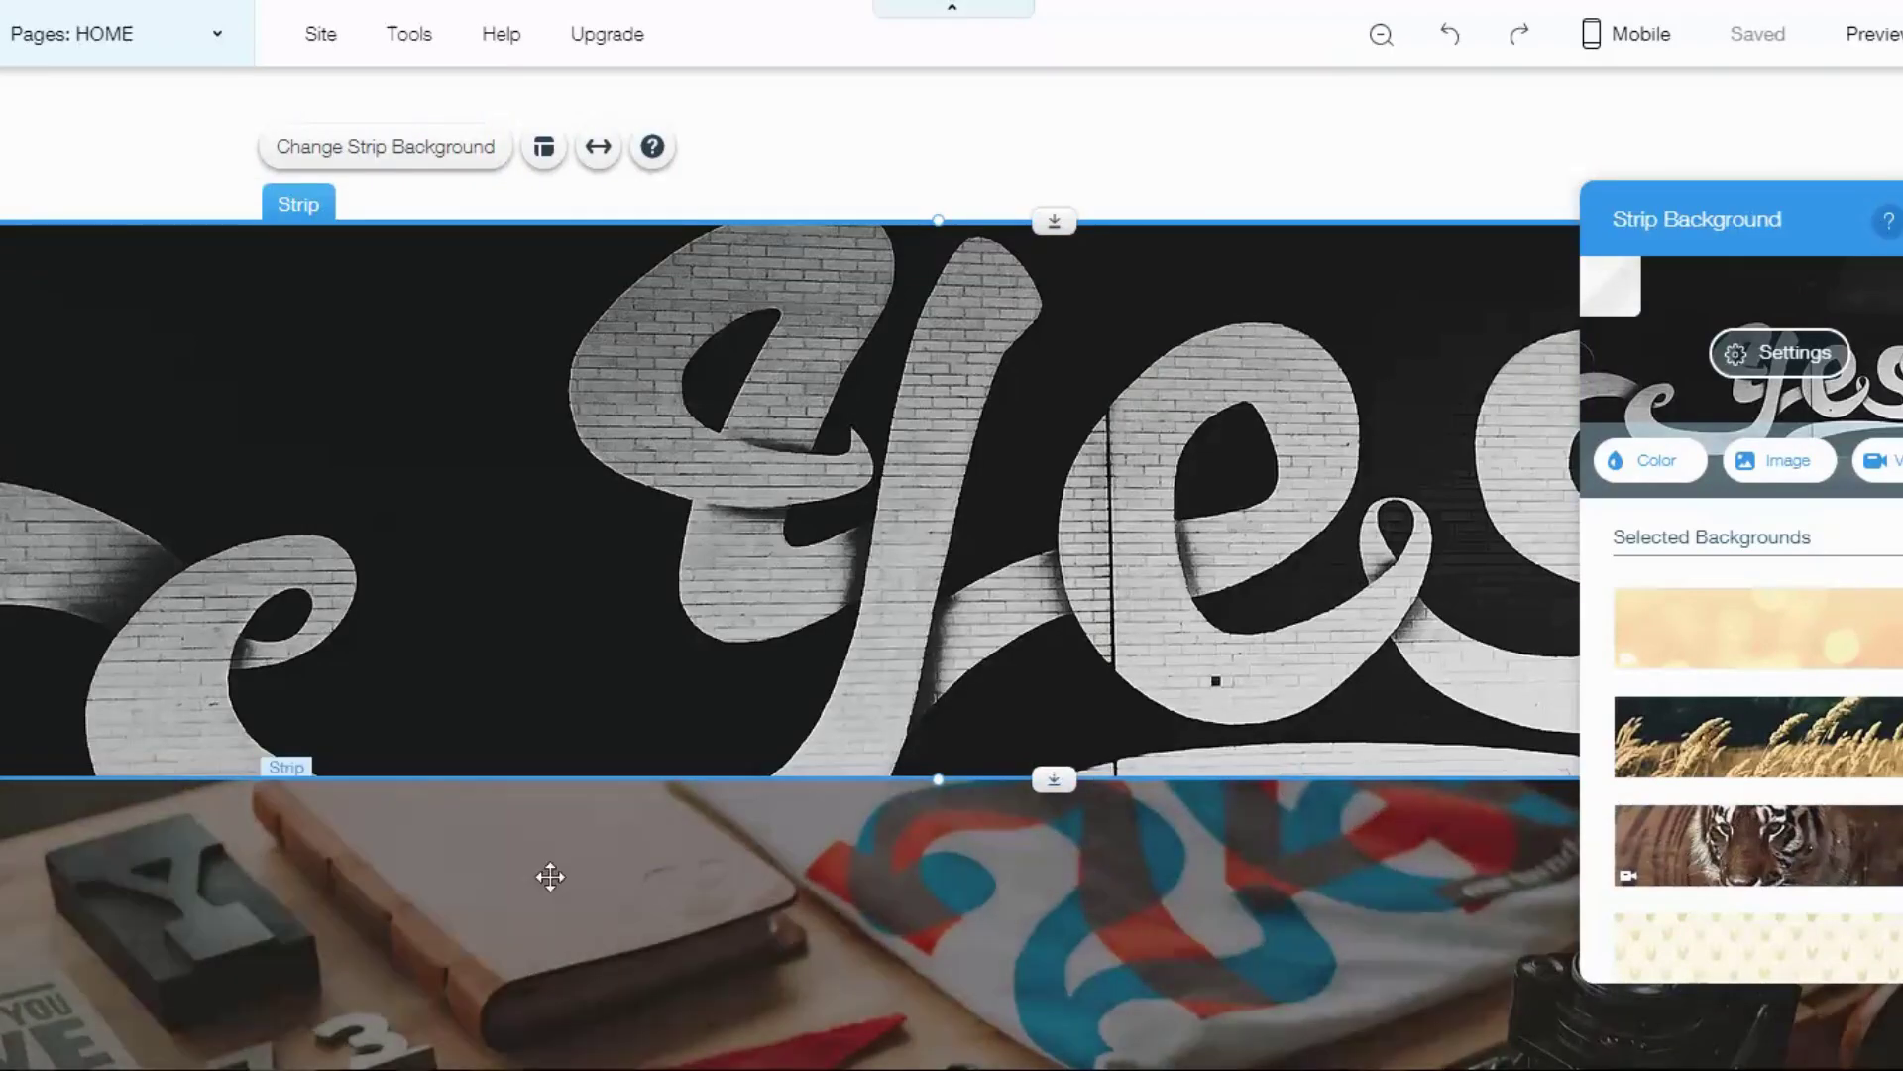
Delete the YOUR ART YOUR WAY heading and its paragraph from the desk-photo strip.
scroll(544, 863, down, 5)
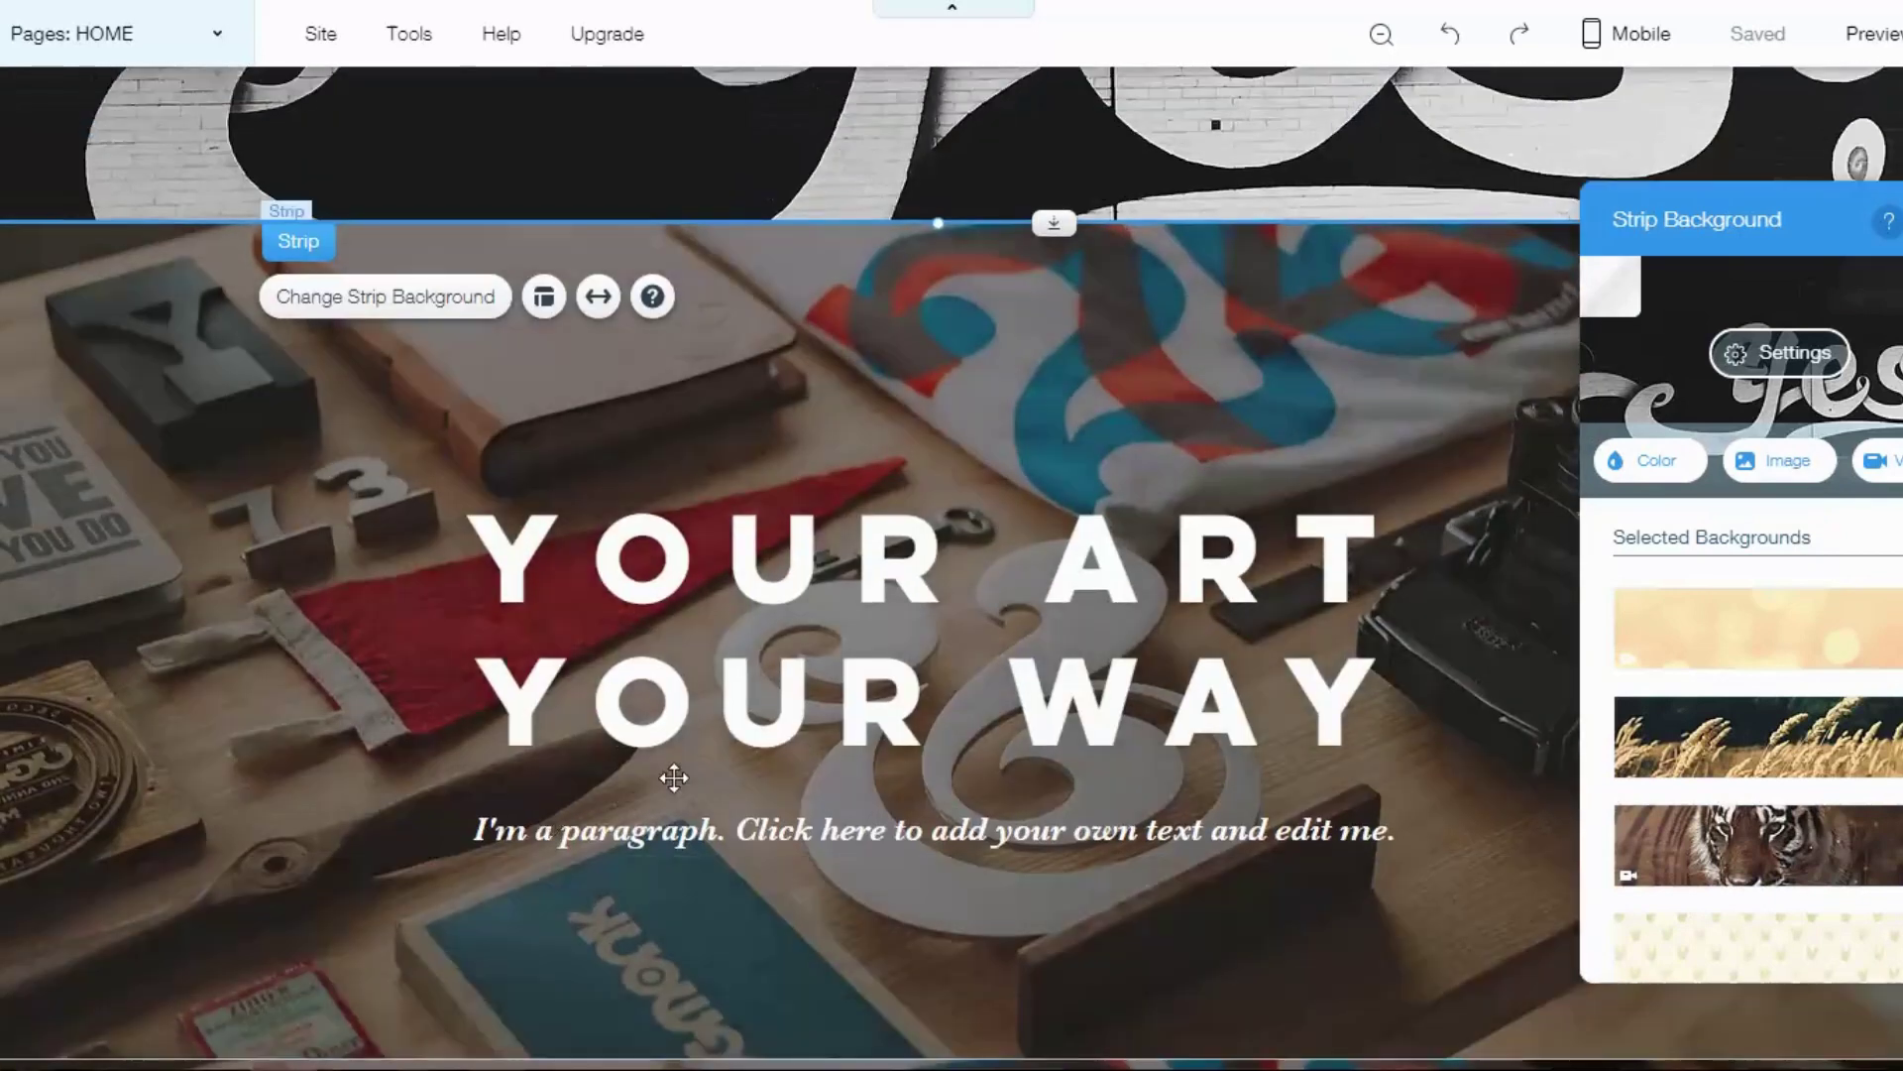
scroll(152, 510, down, 1)
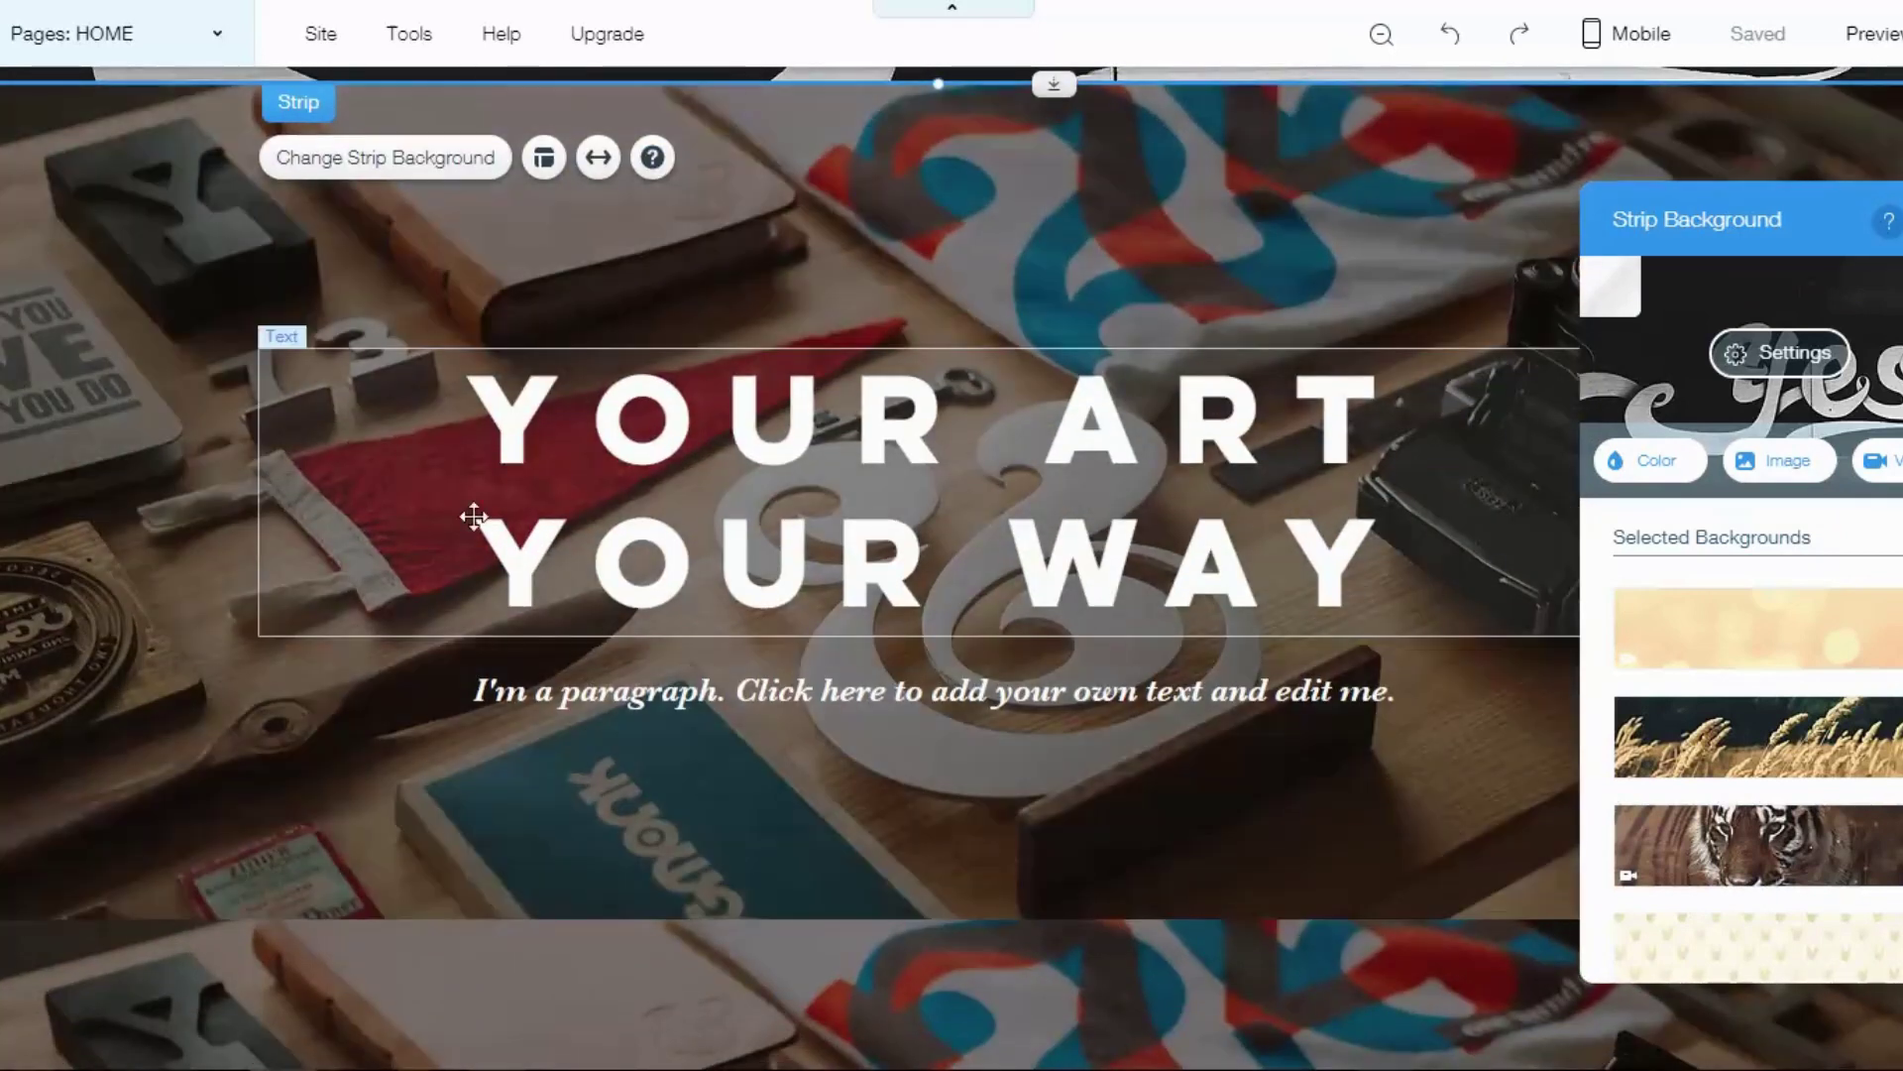
right_click(752, 433)
click(829, 540)
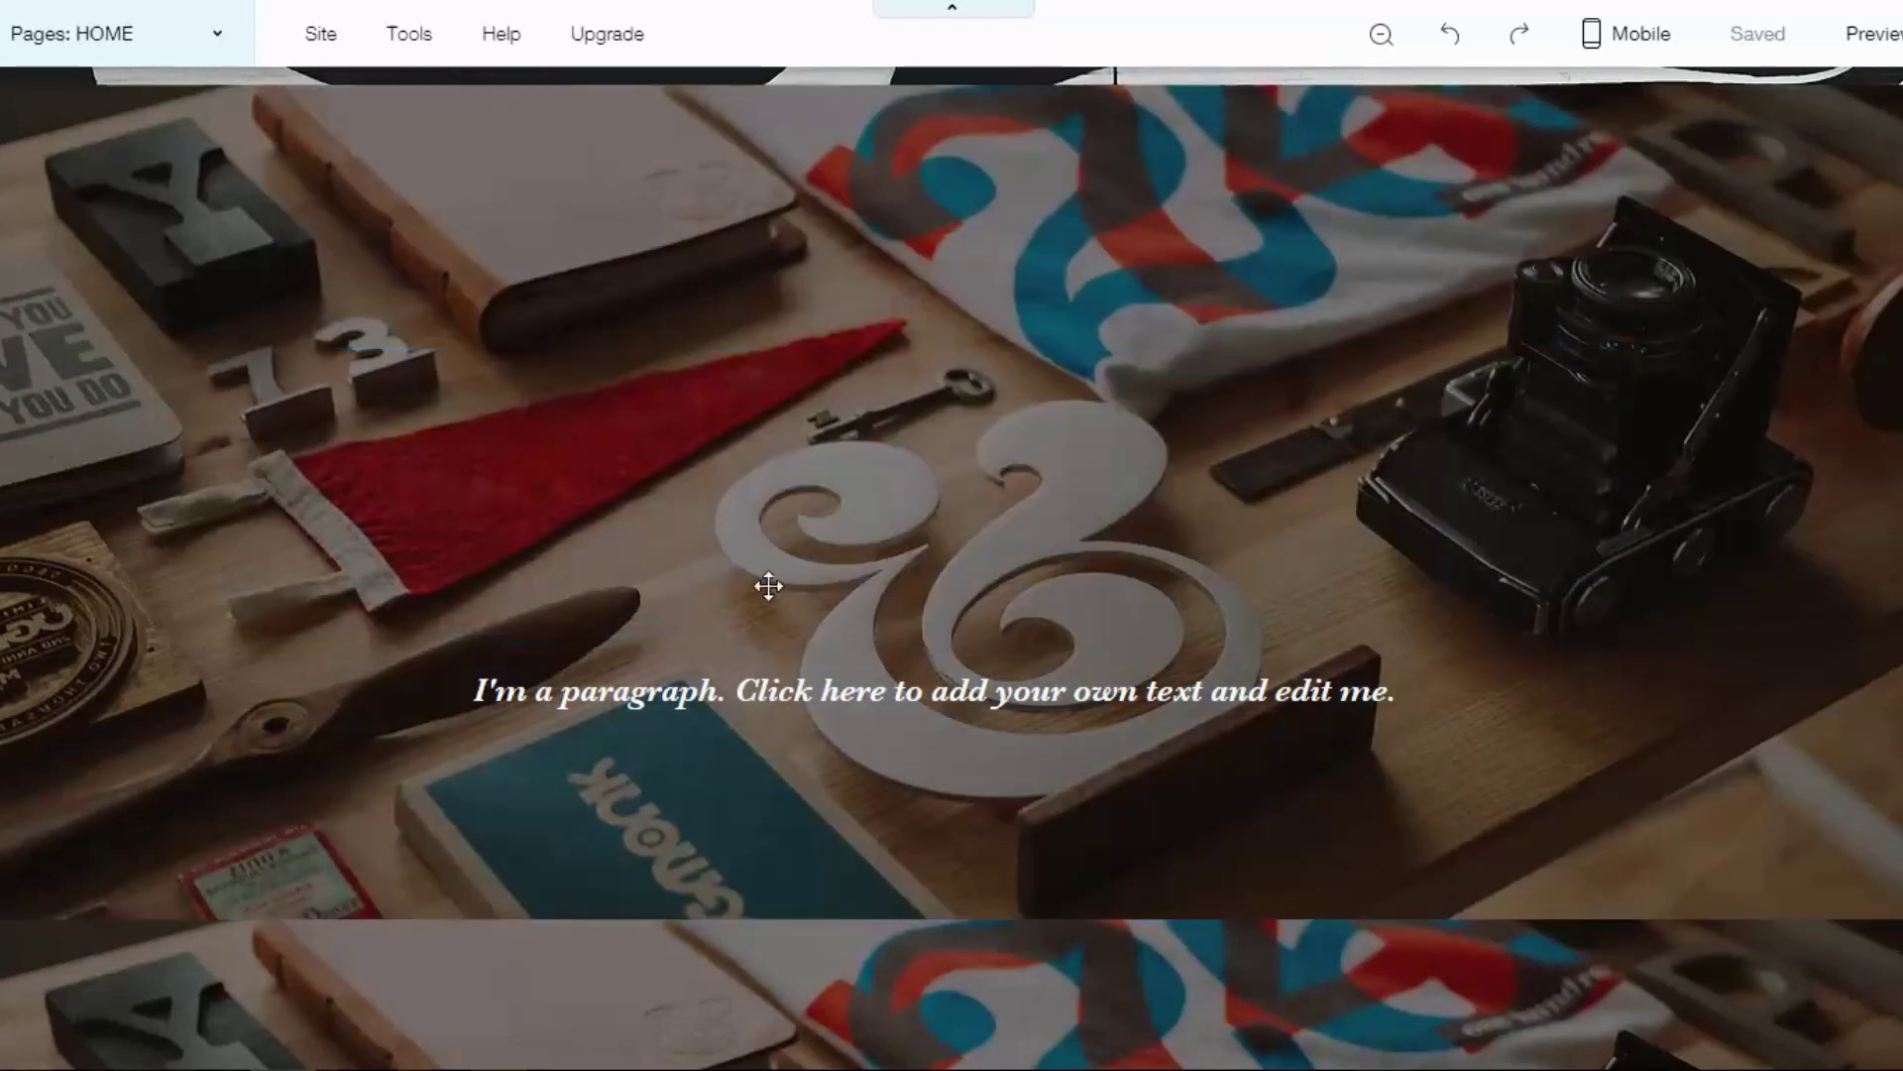
right_click(721, 701)
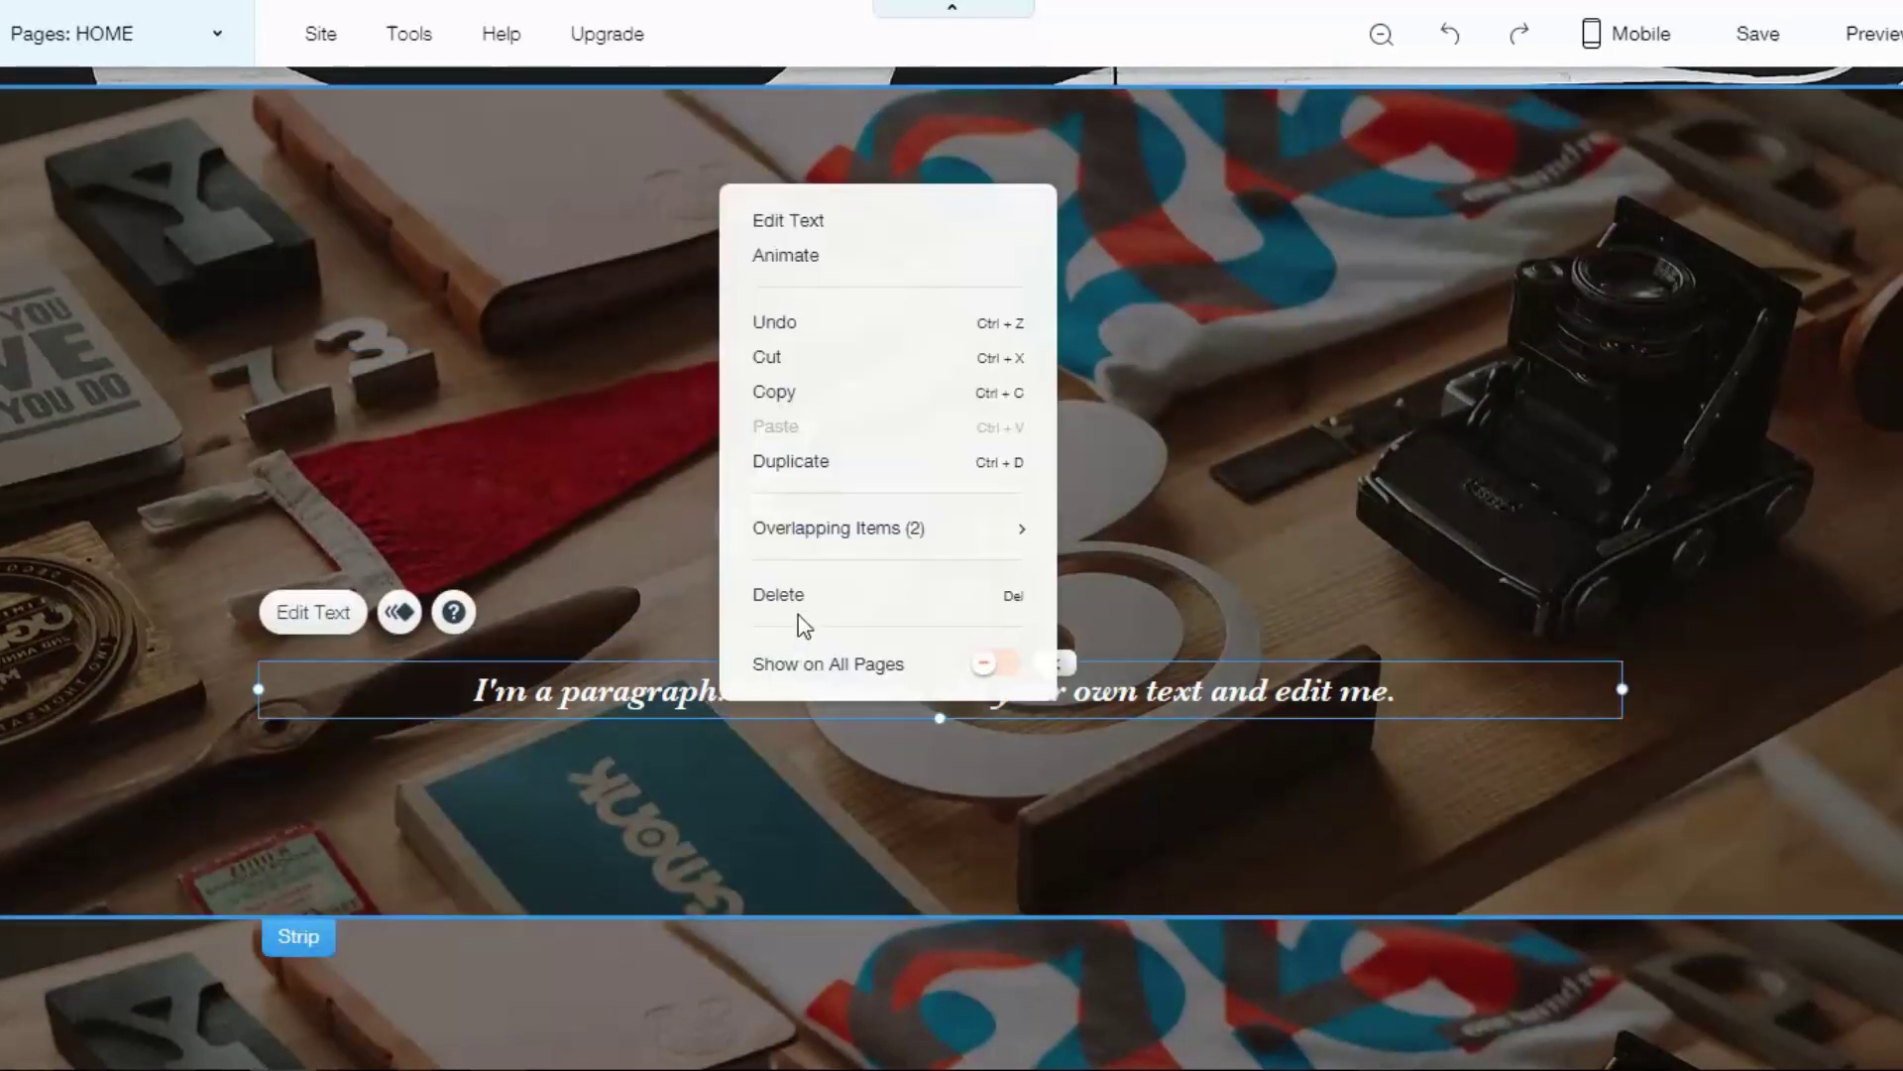
click(778, 598)
scroll(337, 635, down, 5)
scroll(417, 605, down, 2)
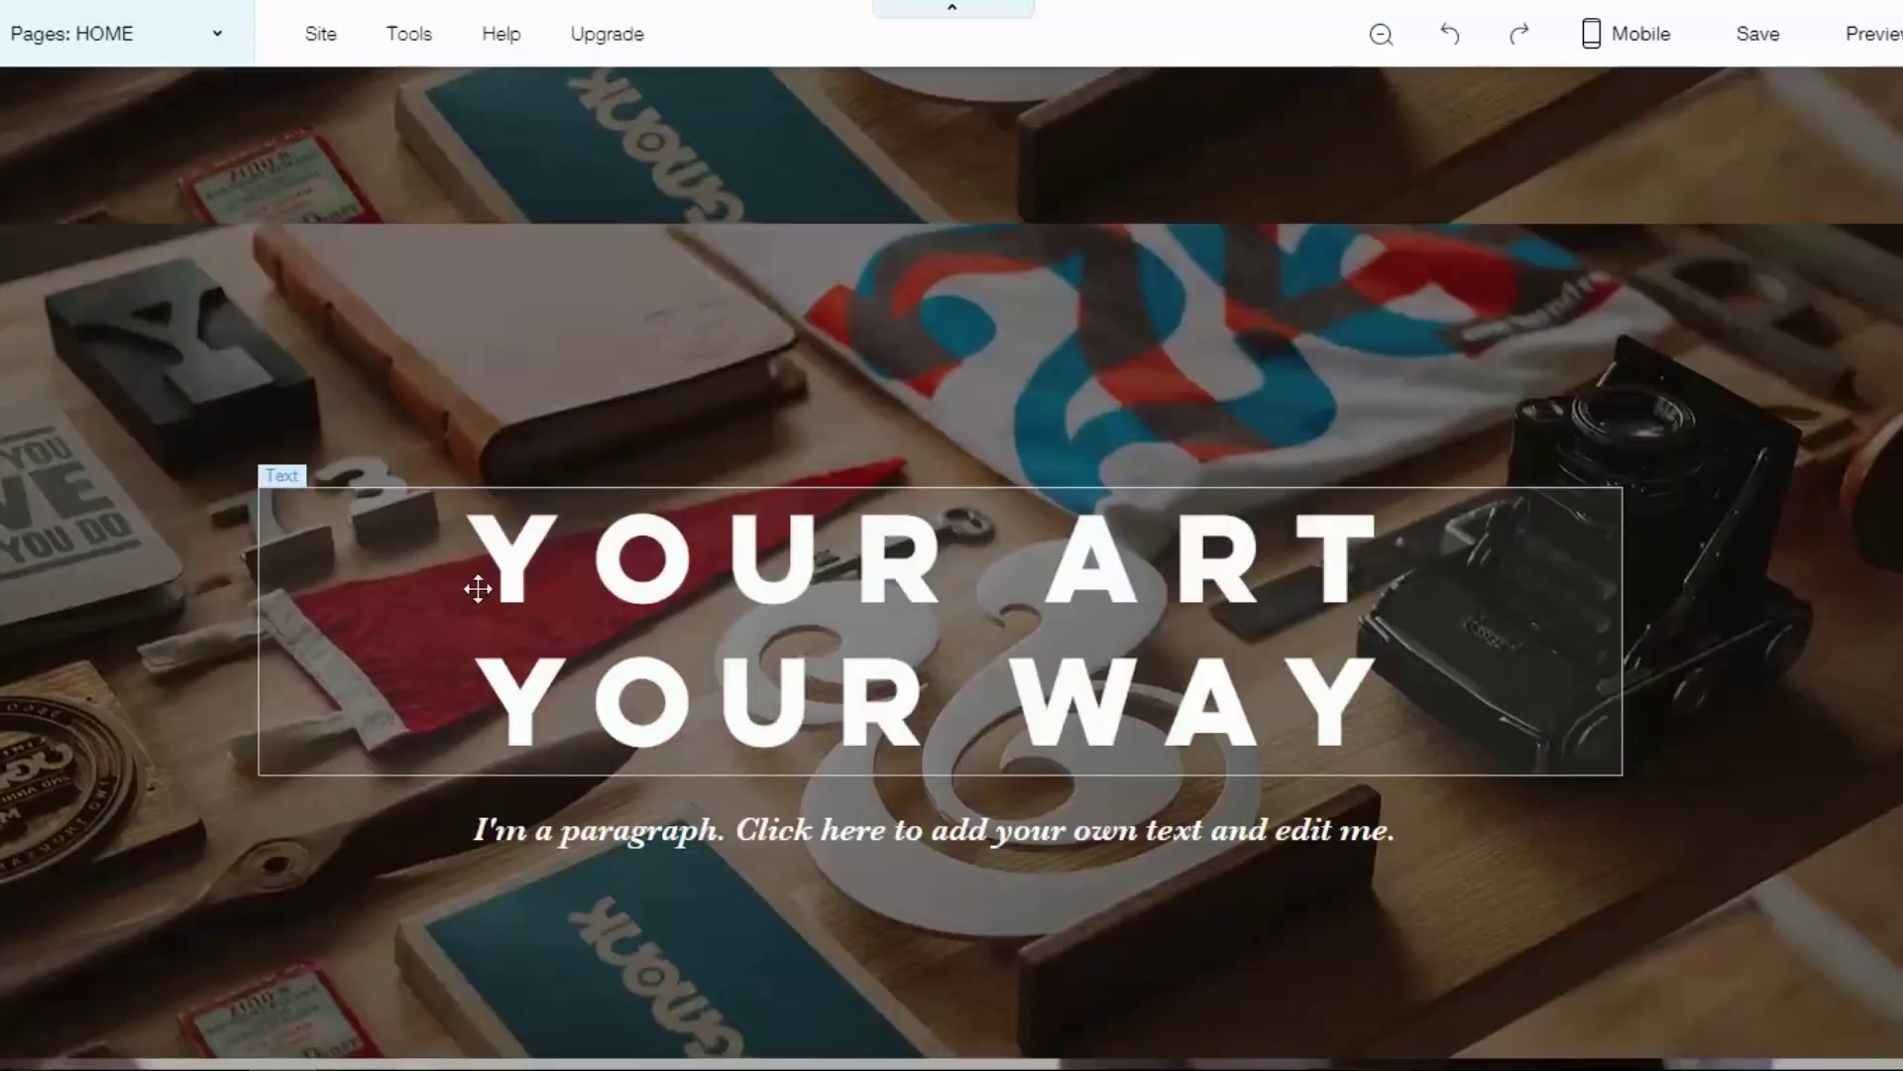
Give the YOUR ART YOUR WAY strip a solid dark blue colour background.
click(135, 368)
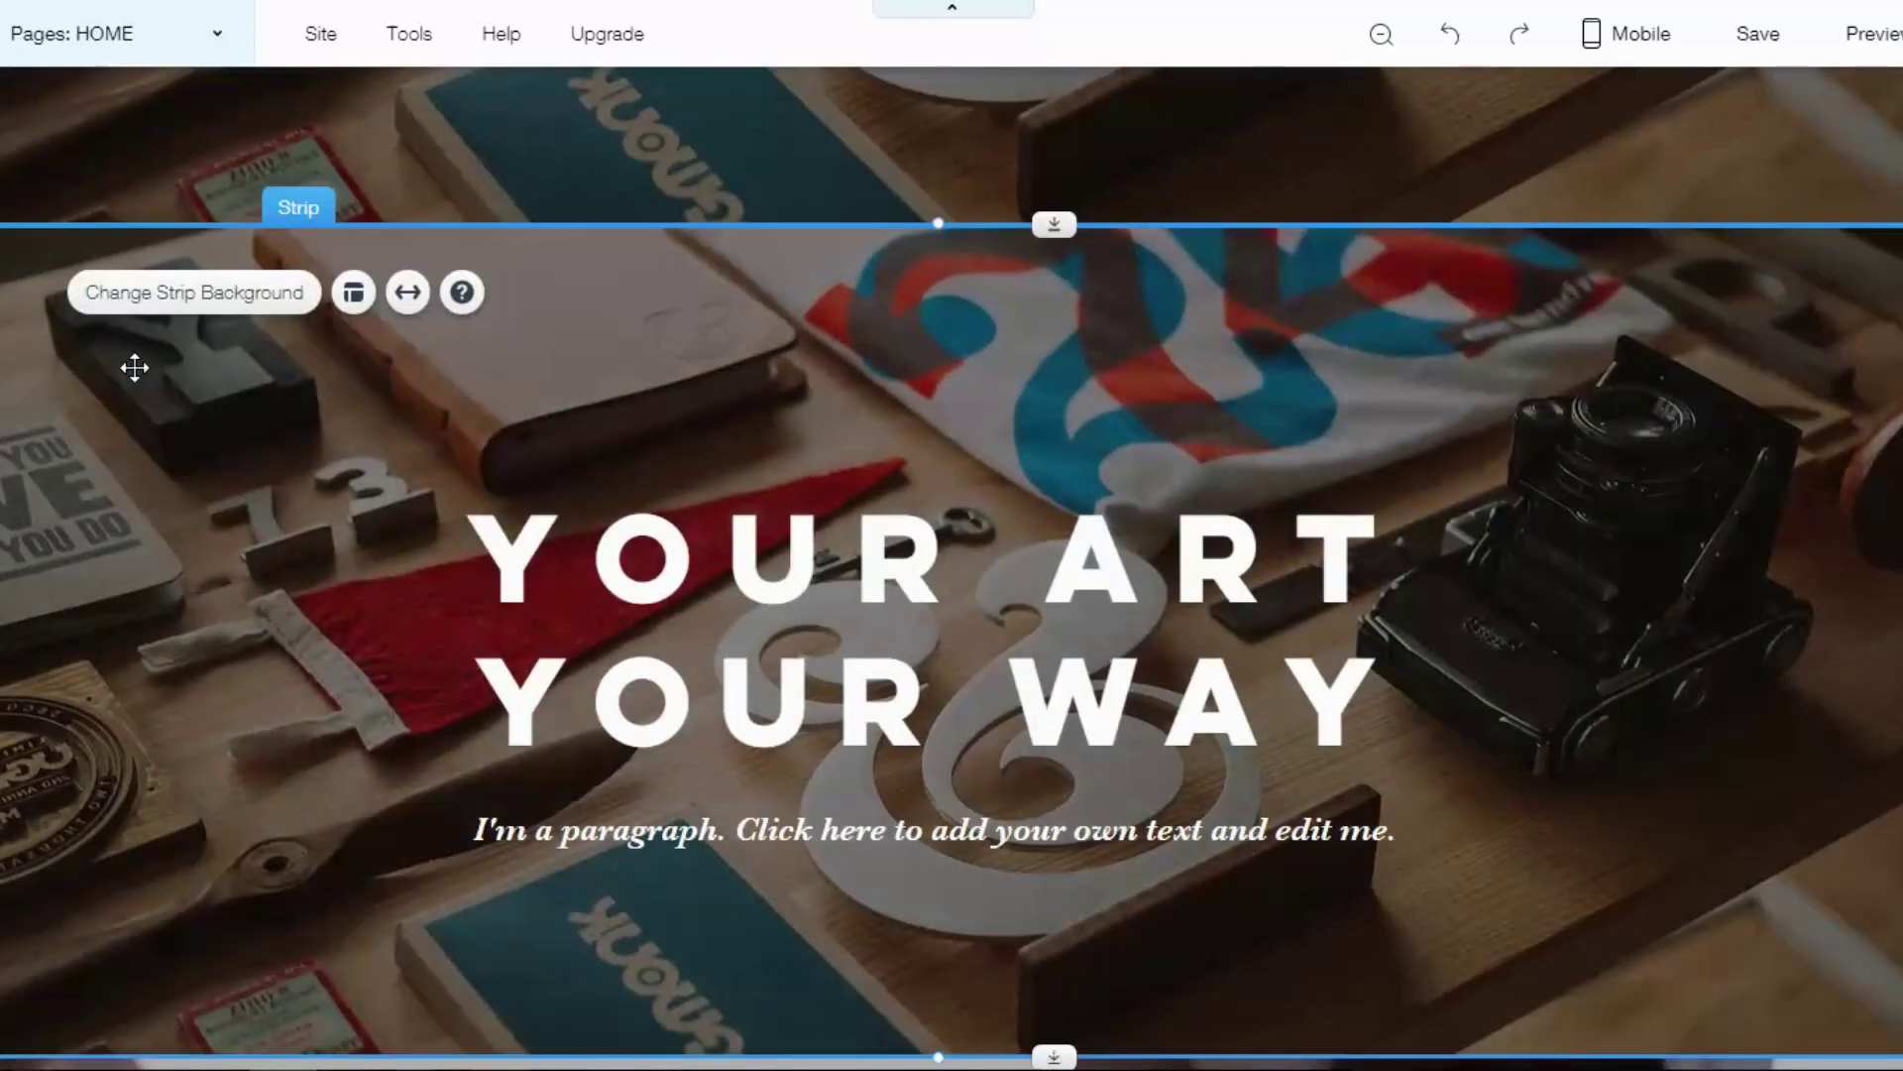
click(251, 309)
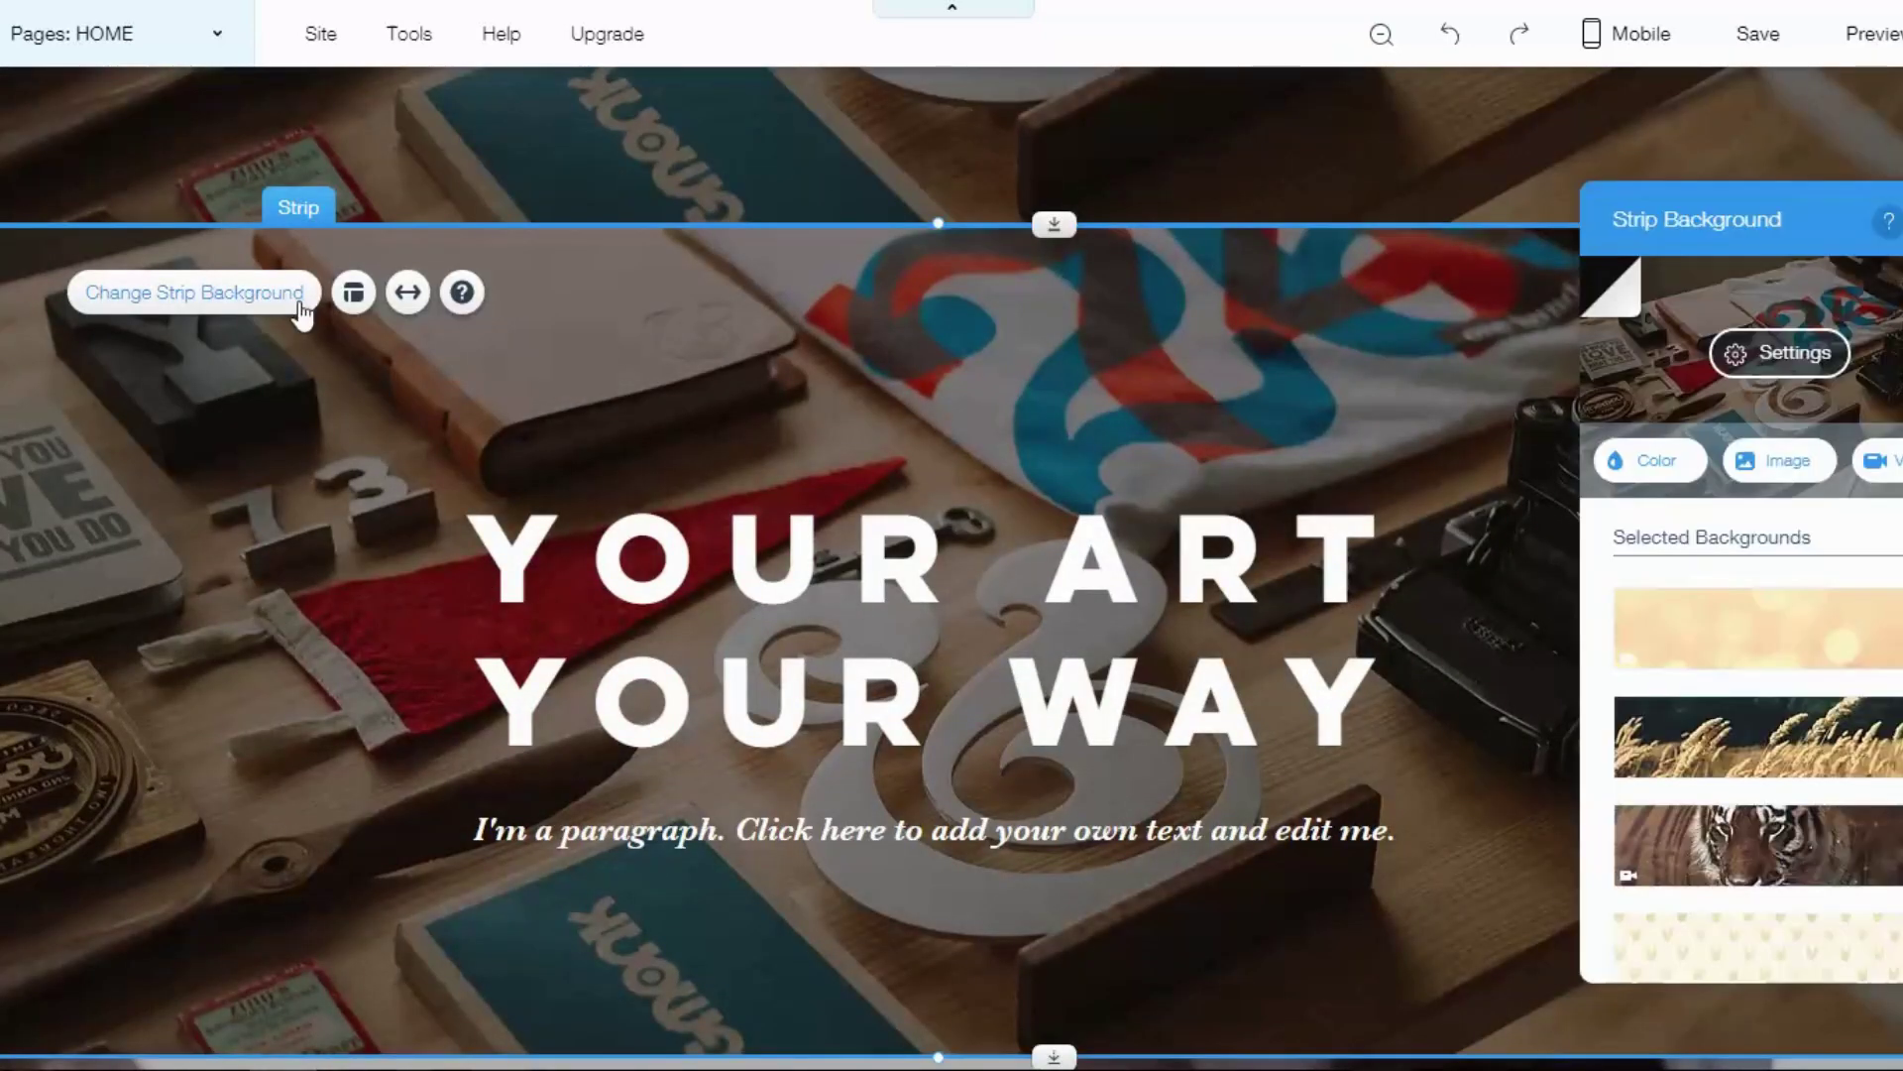
click(1646, 464)
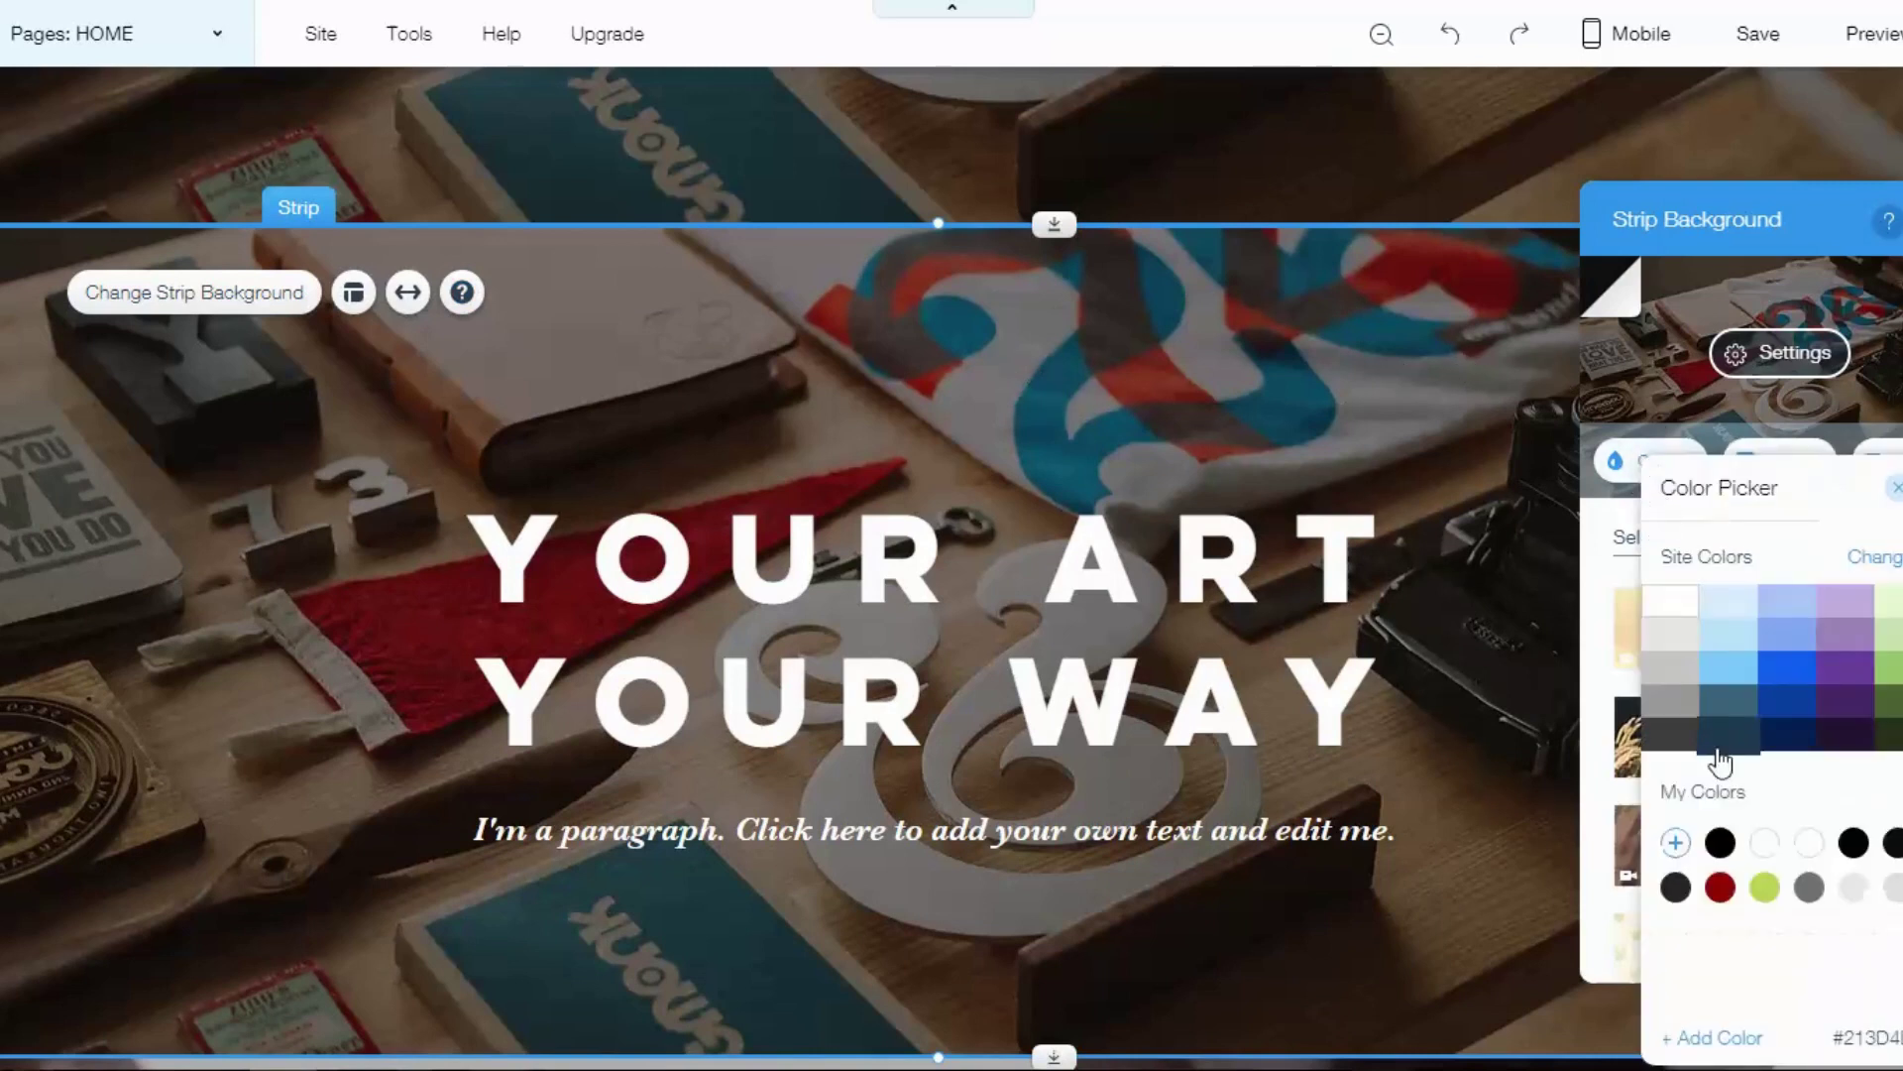
click(1671, 738)
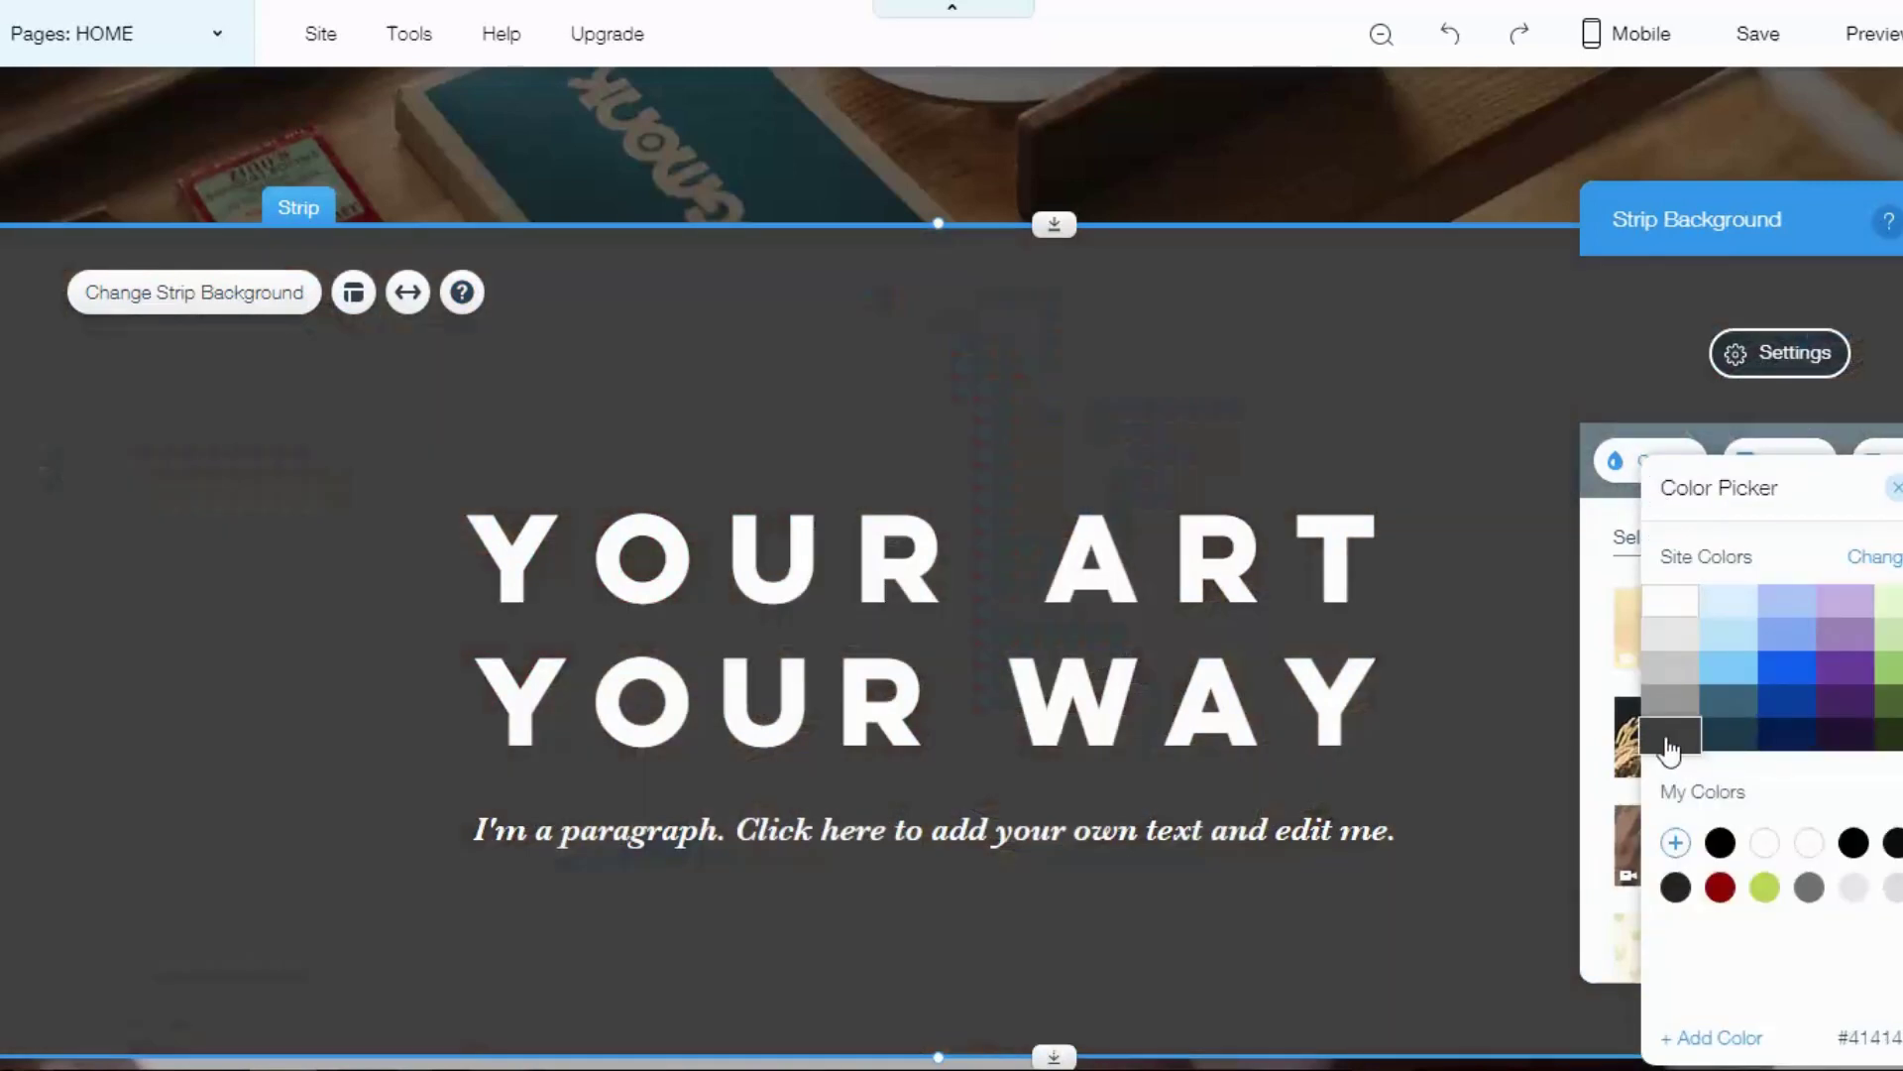
click(1730, 740)
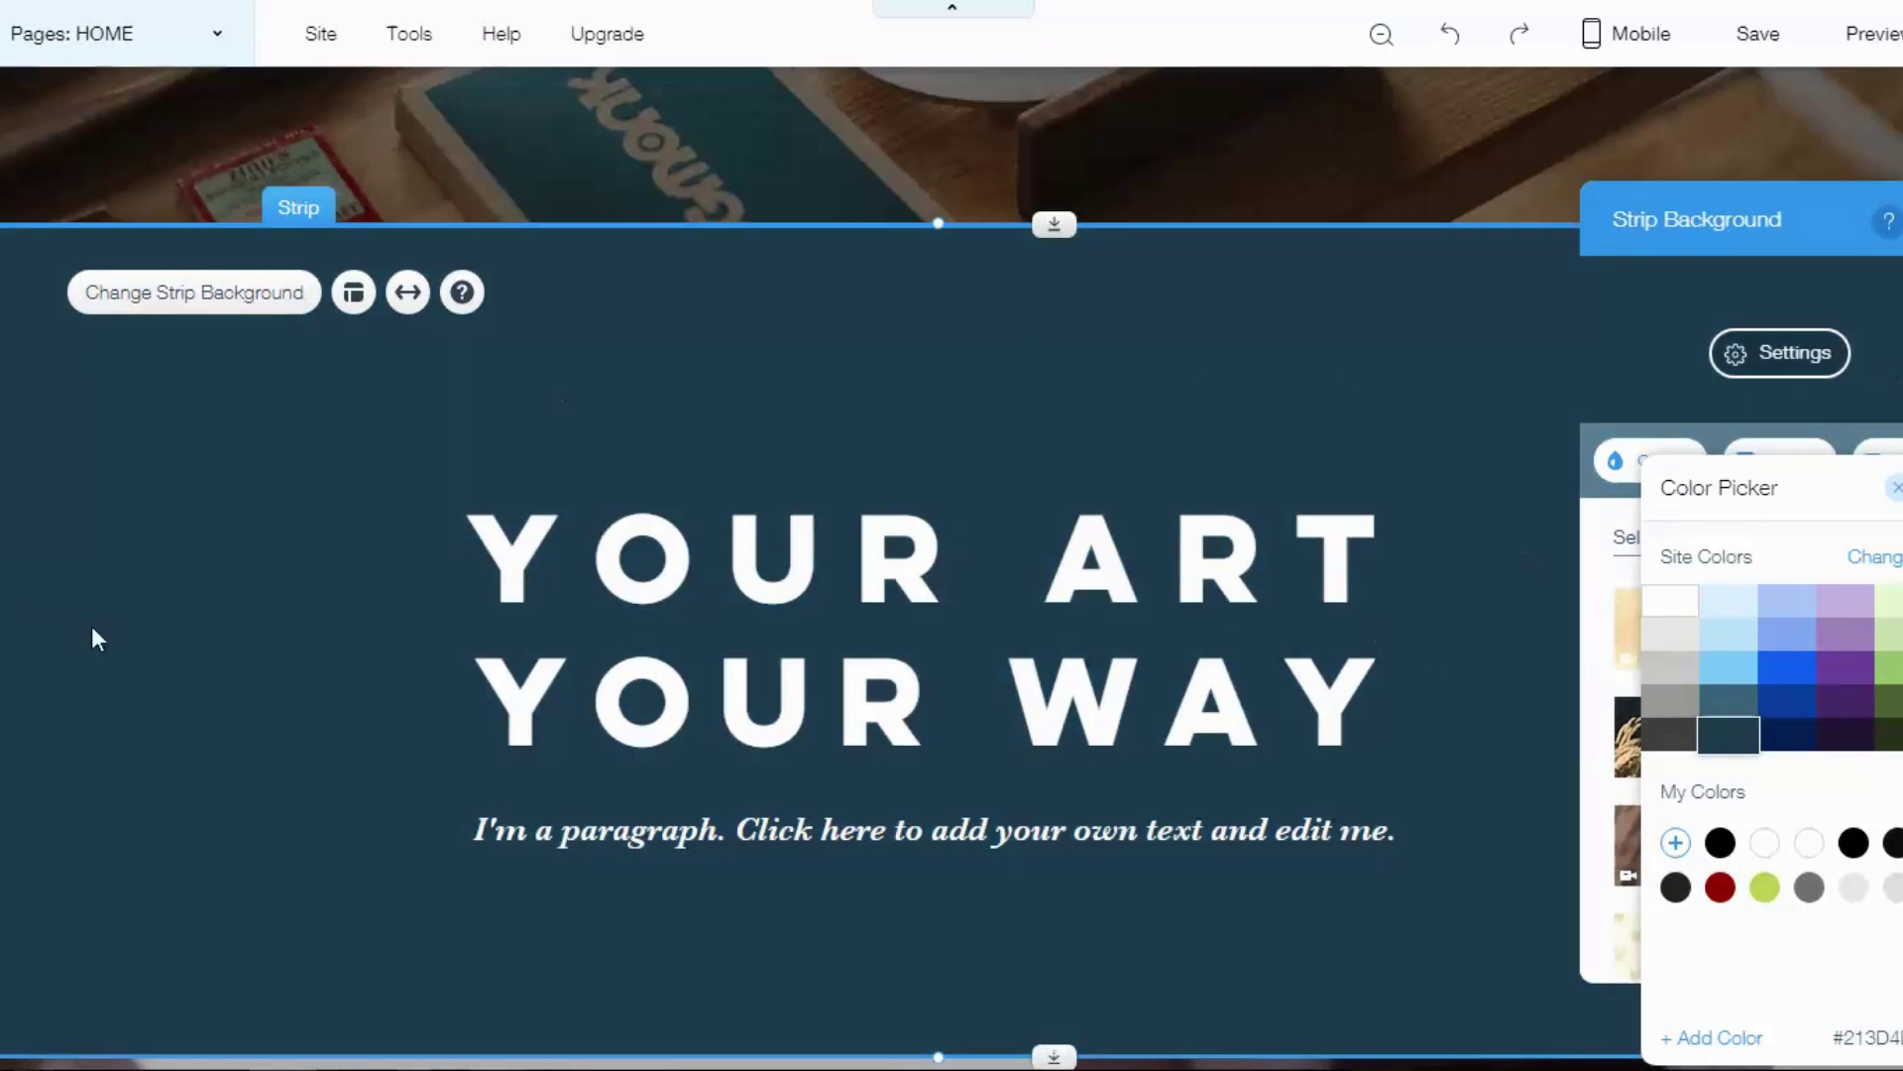
click(278, 609)
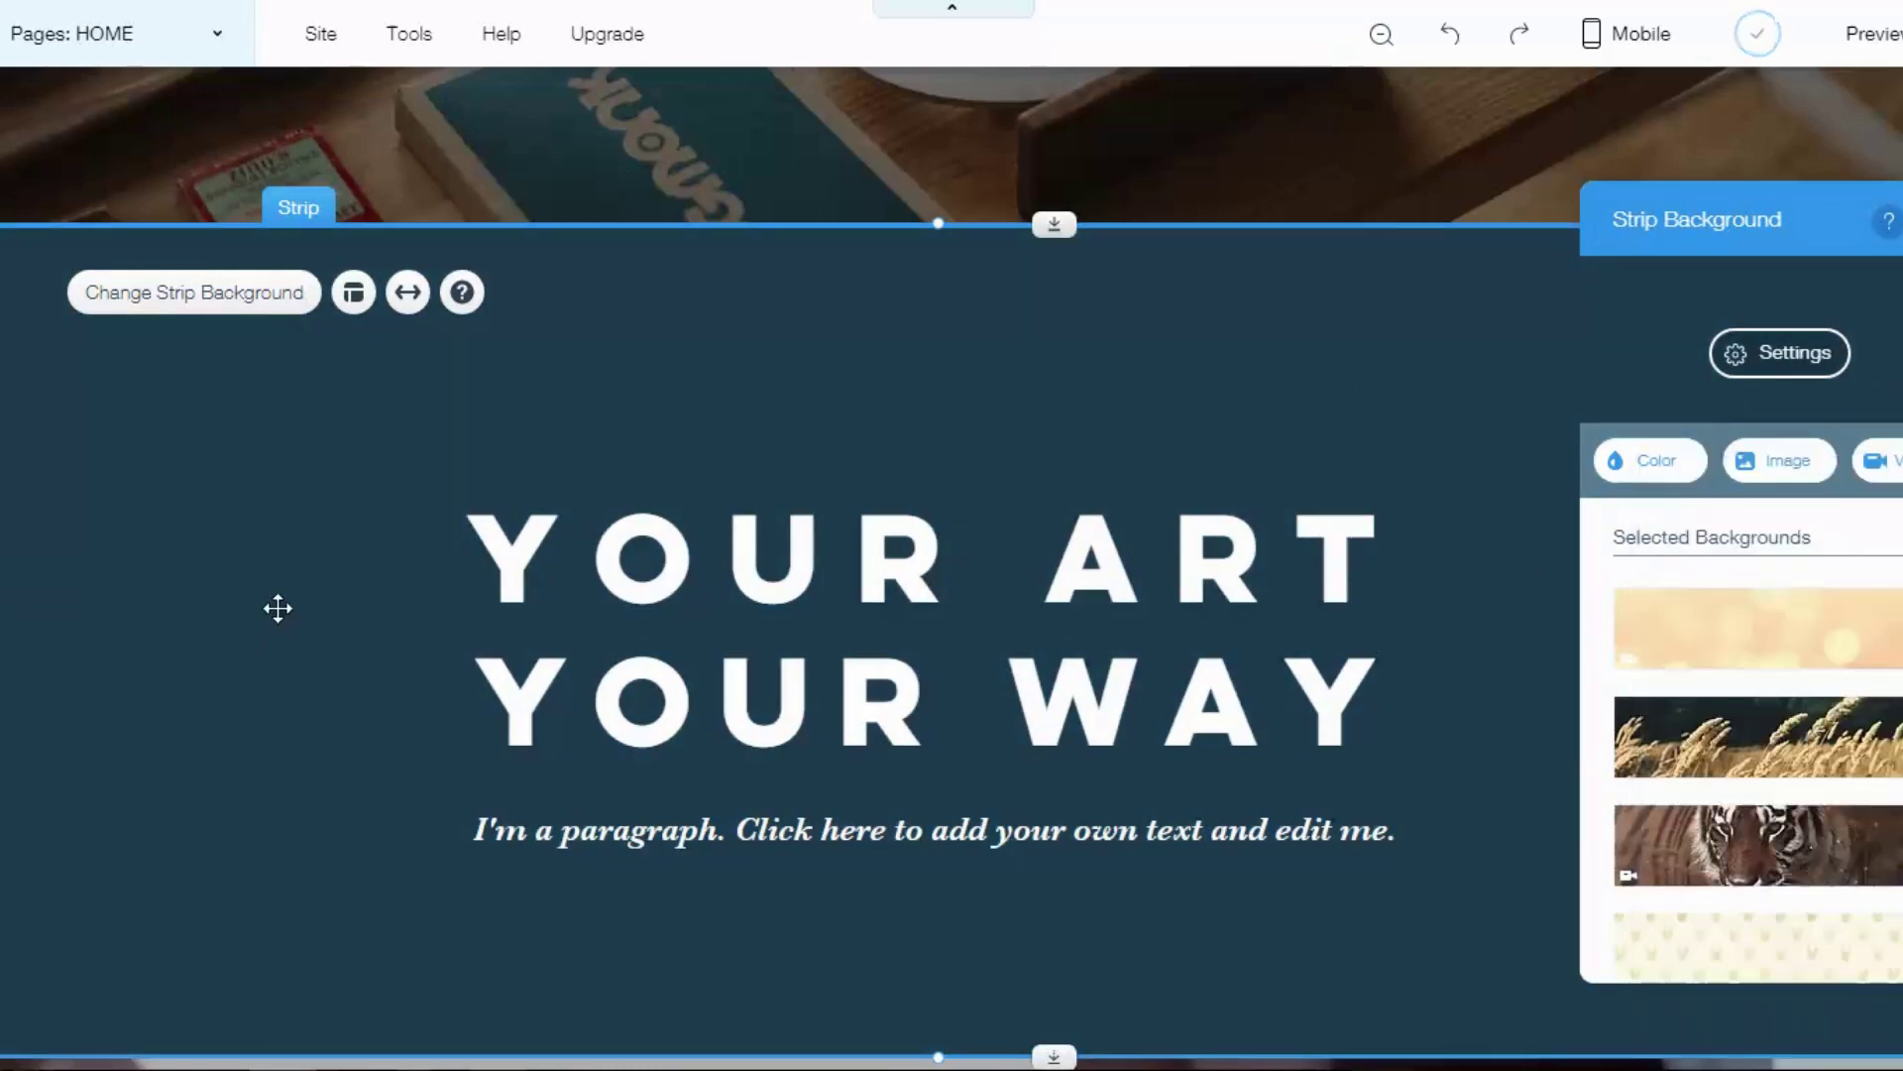
click(1855, 259)
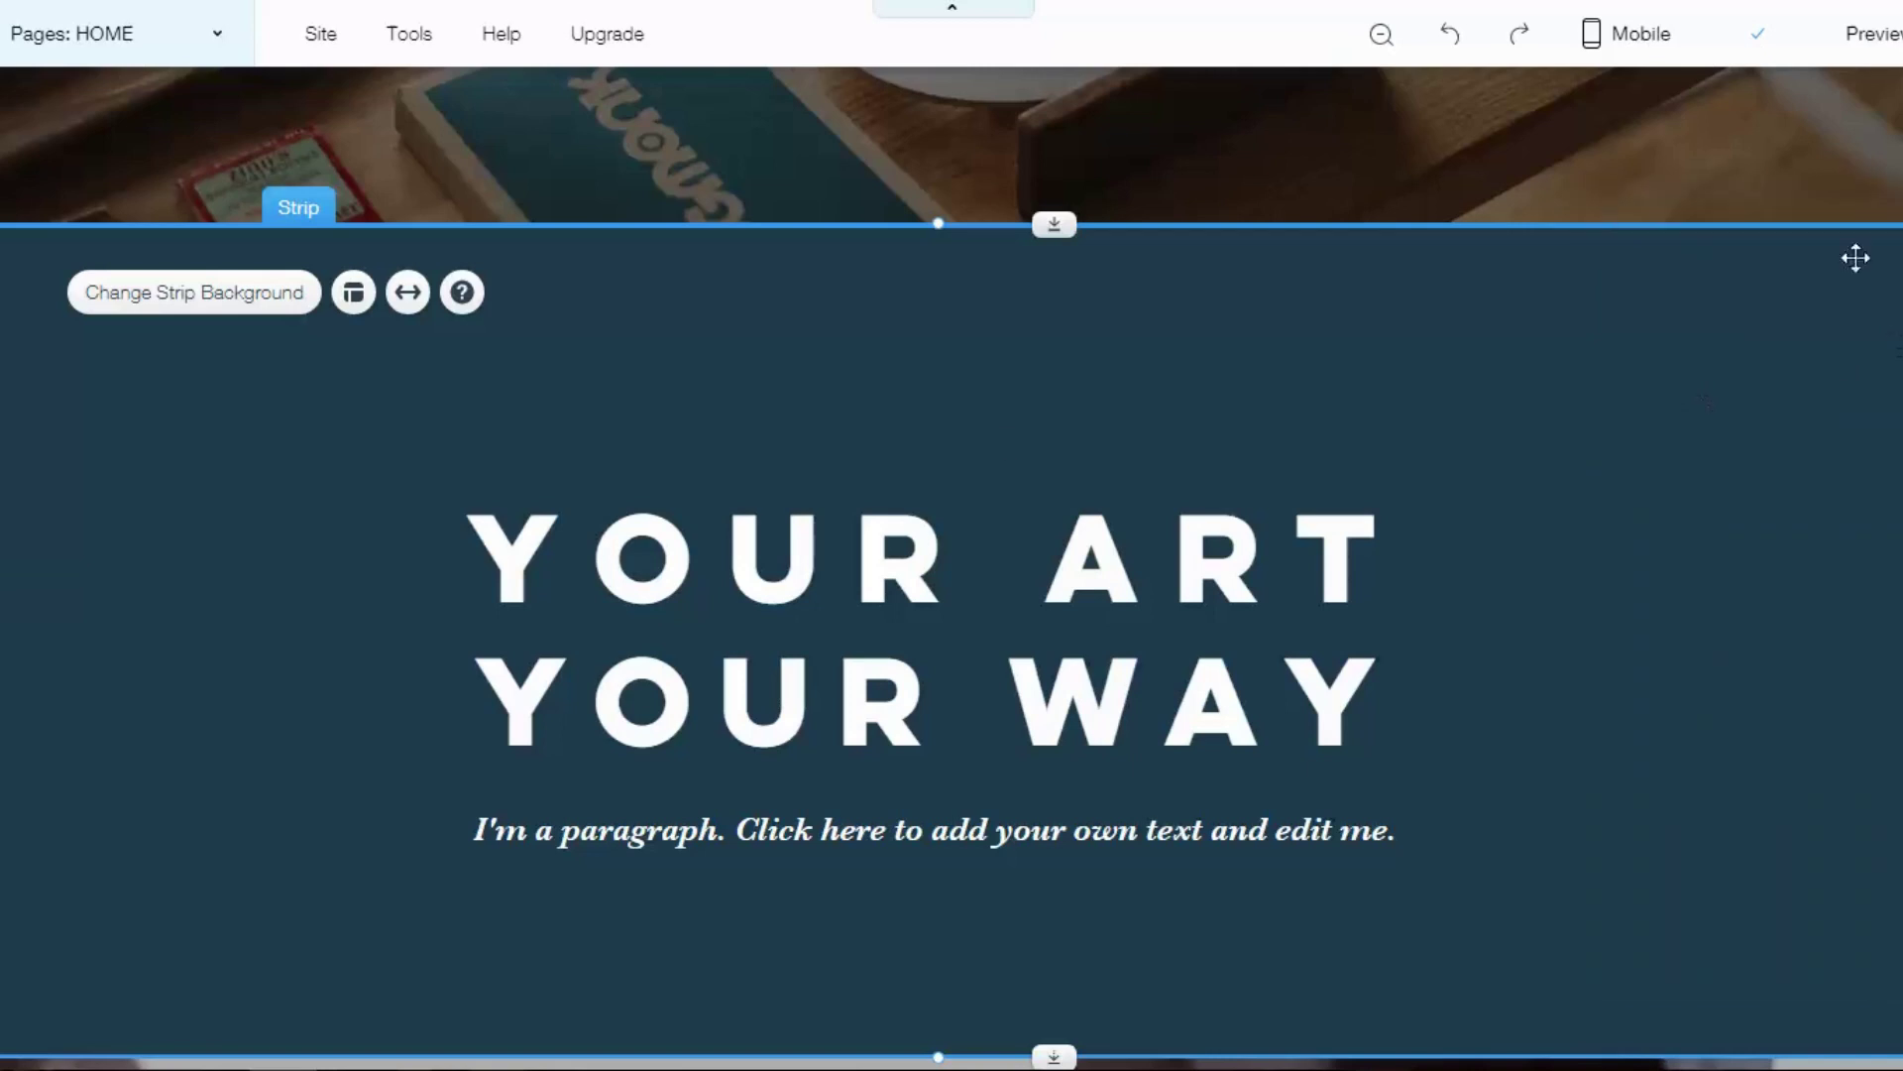
scroll(332, 791, down, 3)
scroll(331, 791, down, 5)
scroll(311, 786, down, 3)
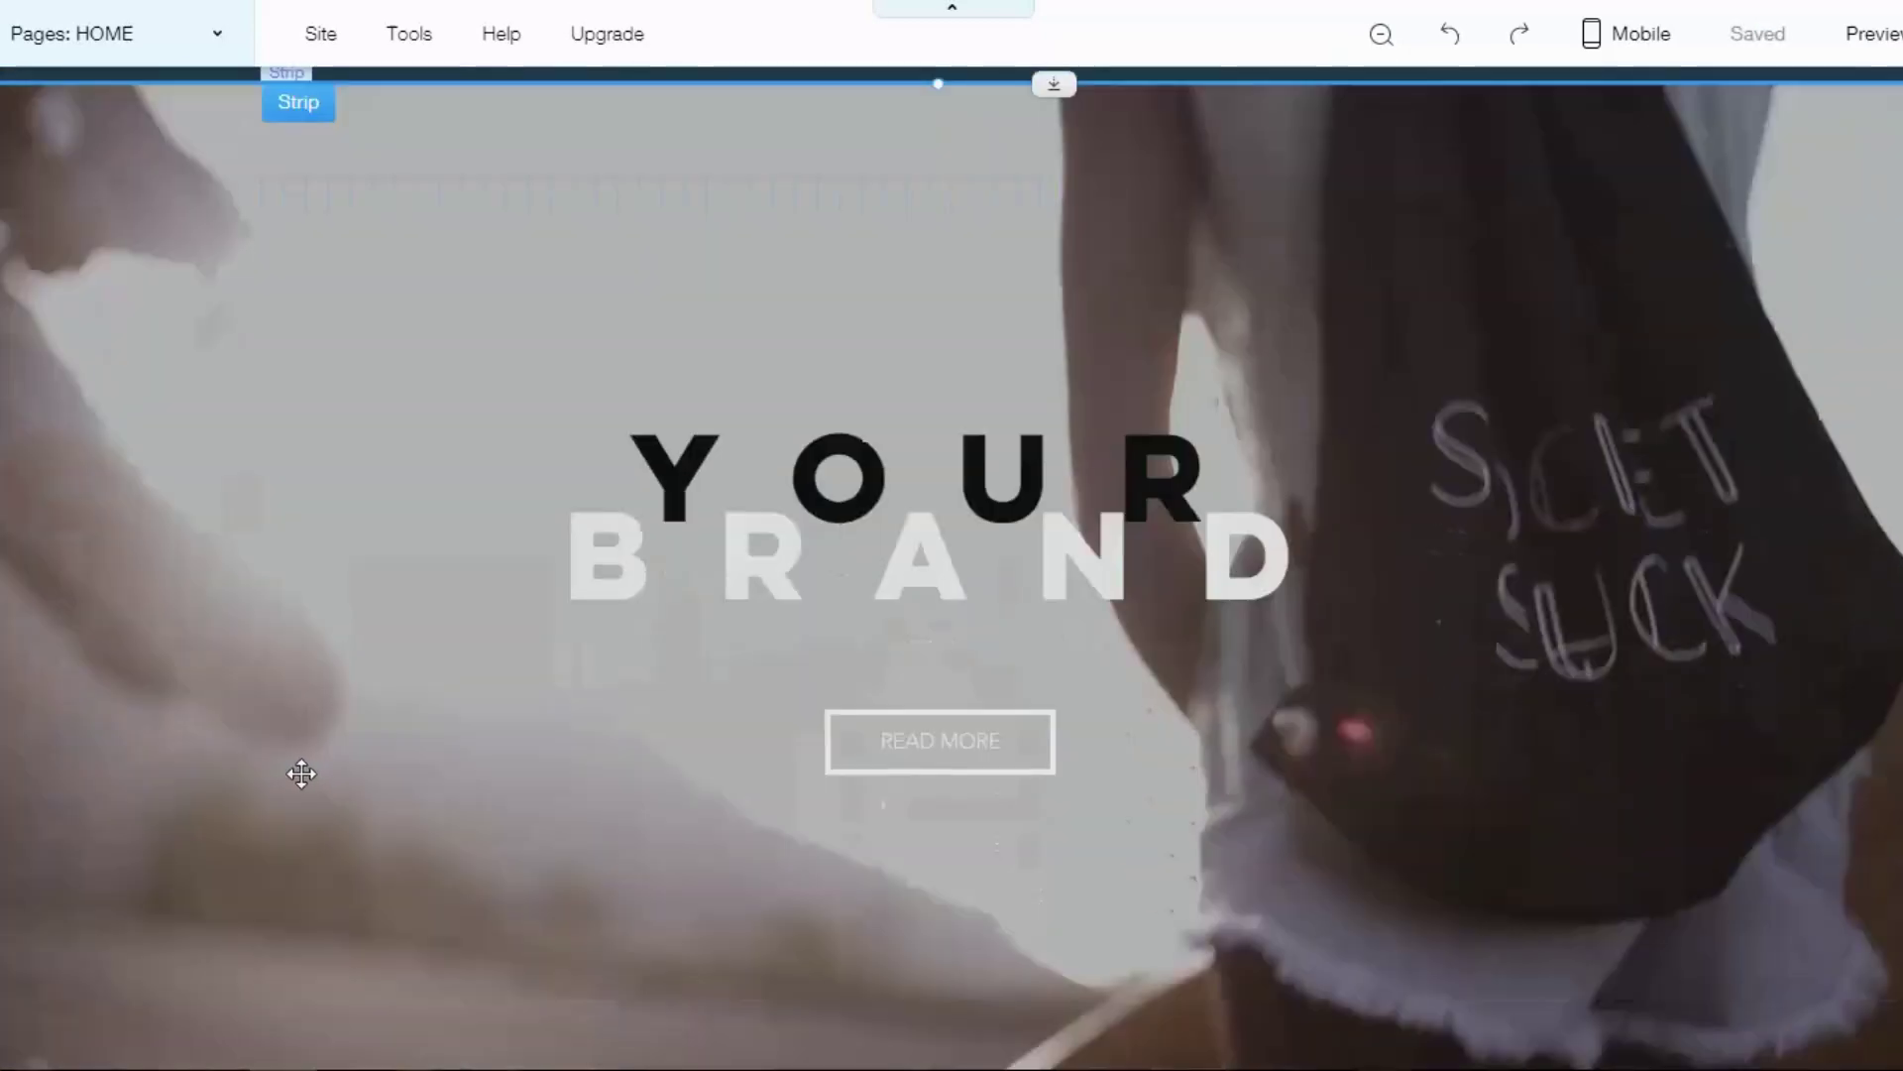
scroll(297, 769, down, 3)
scroll(299, 776, down, 2)
scroll(297, 769, up, 4)
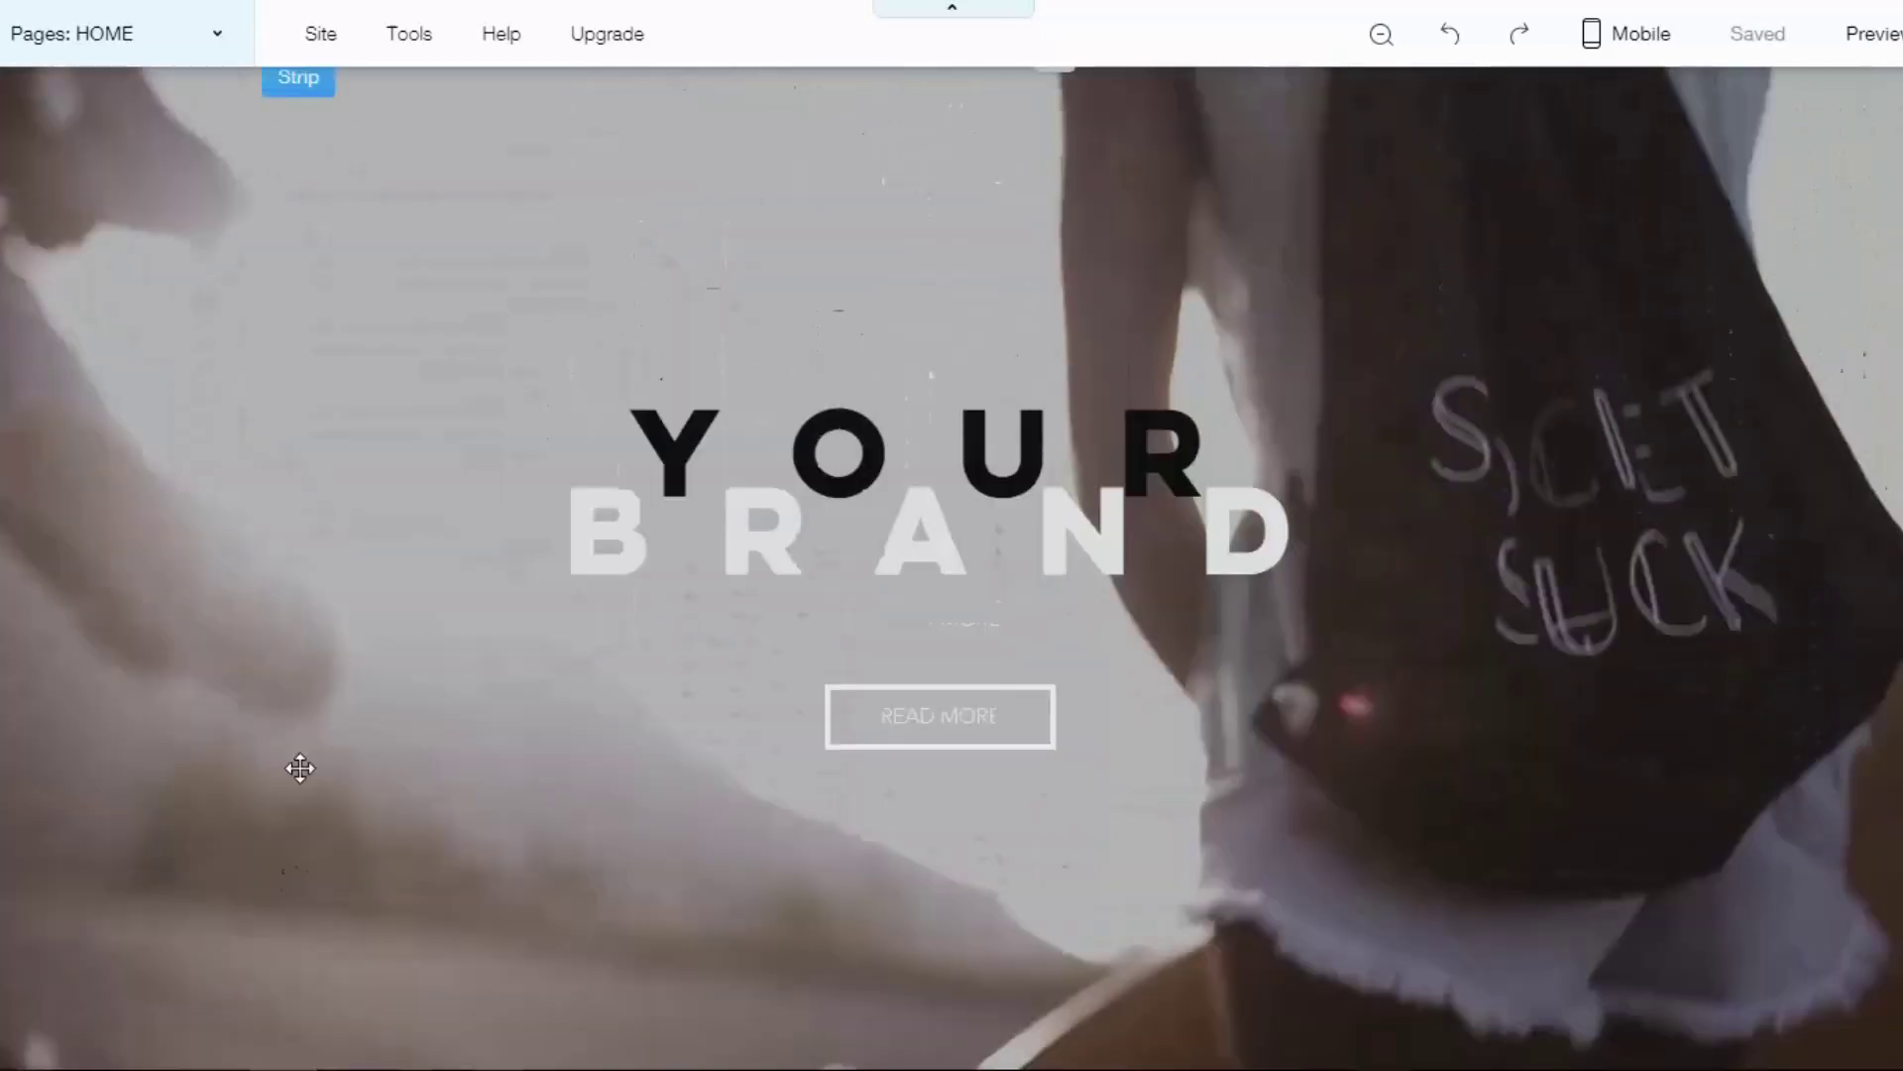
scroll(339, 486, up, 2)
scroll(1009, 536, down, 4)
scroll(1011, 550, down, 4)
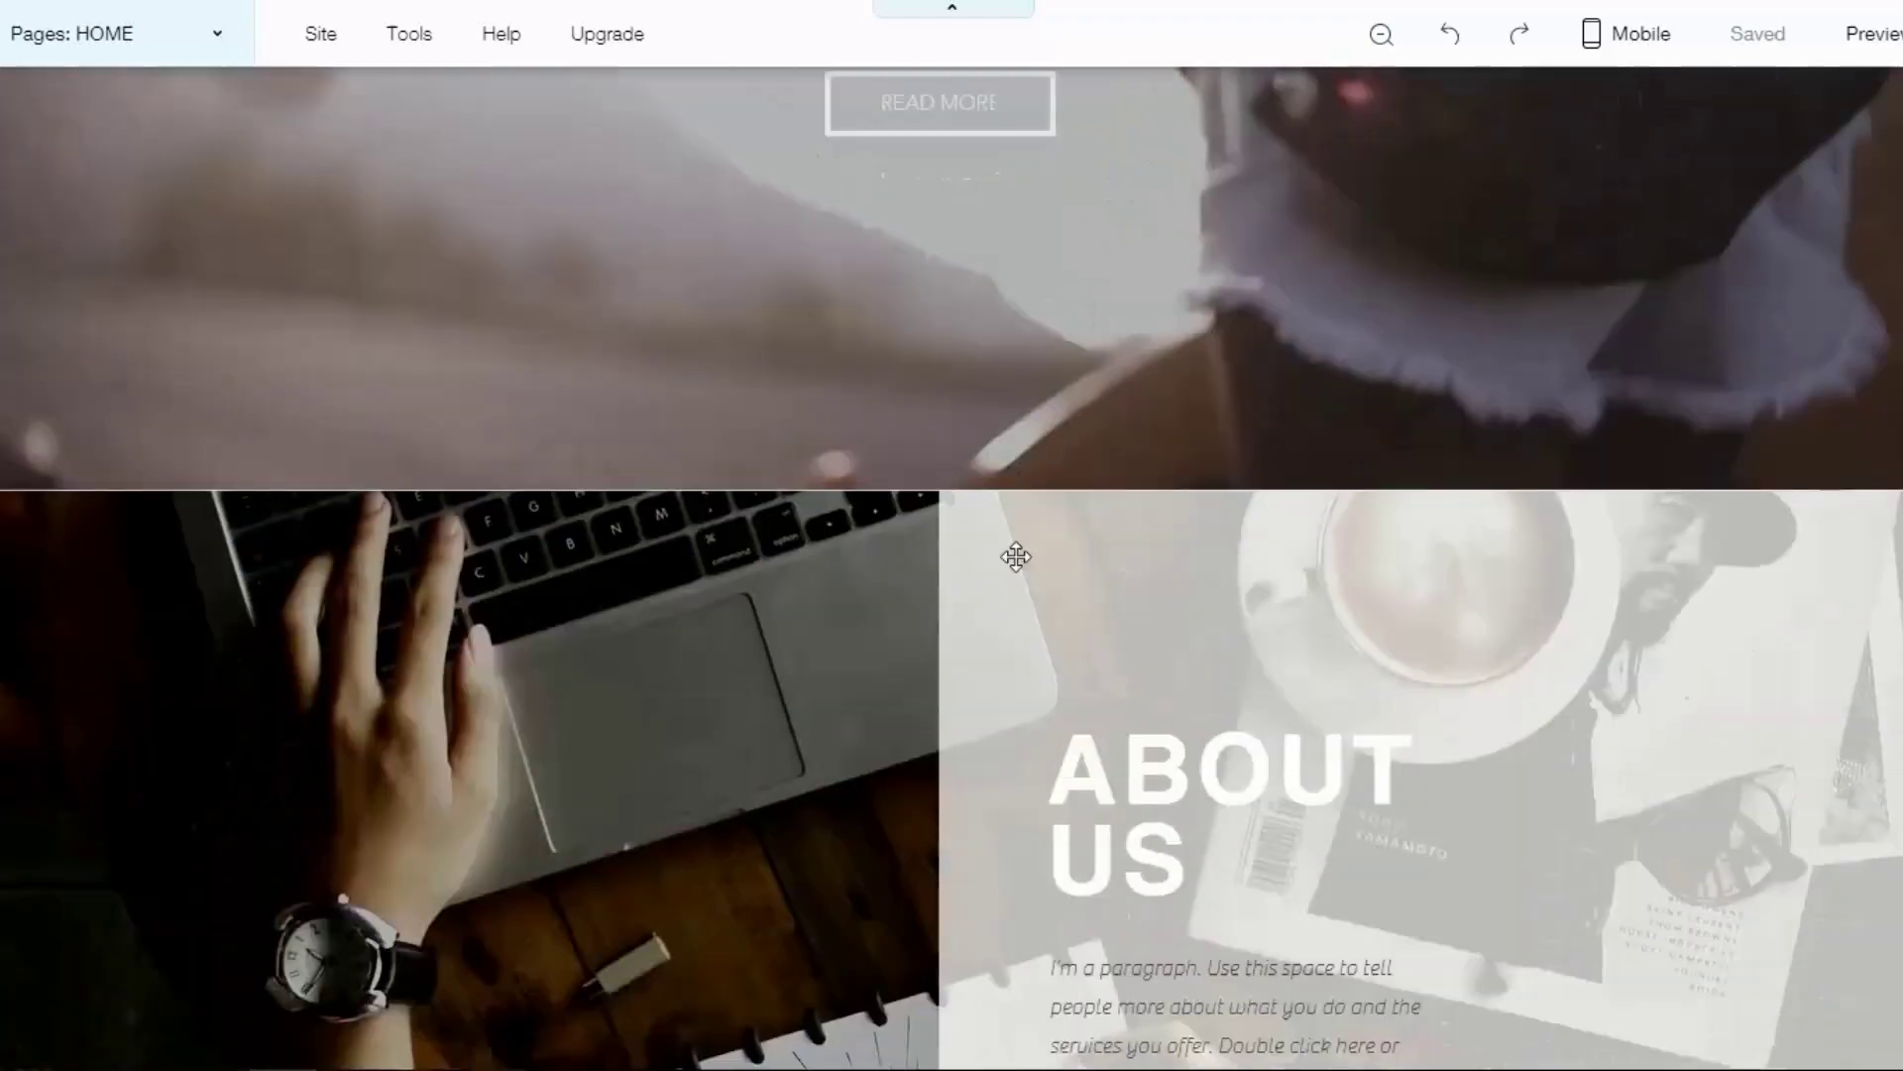
scroll(752, 578, down, 1)
scroll(409, 575, down, 4)
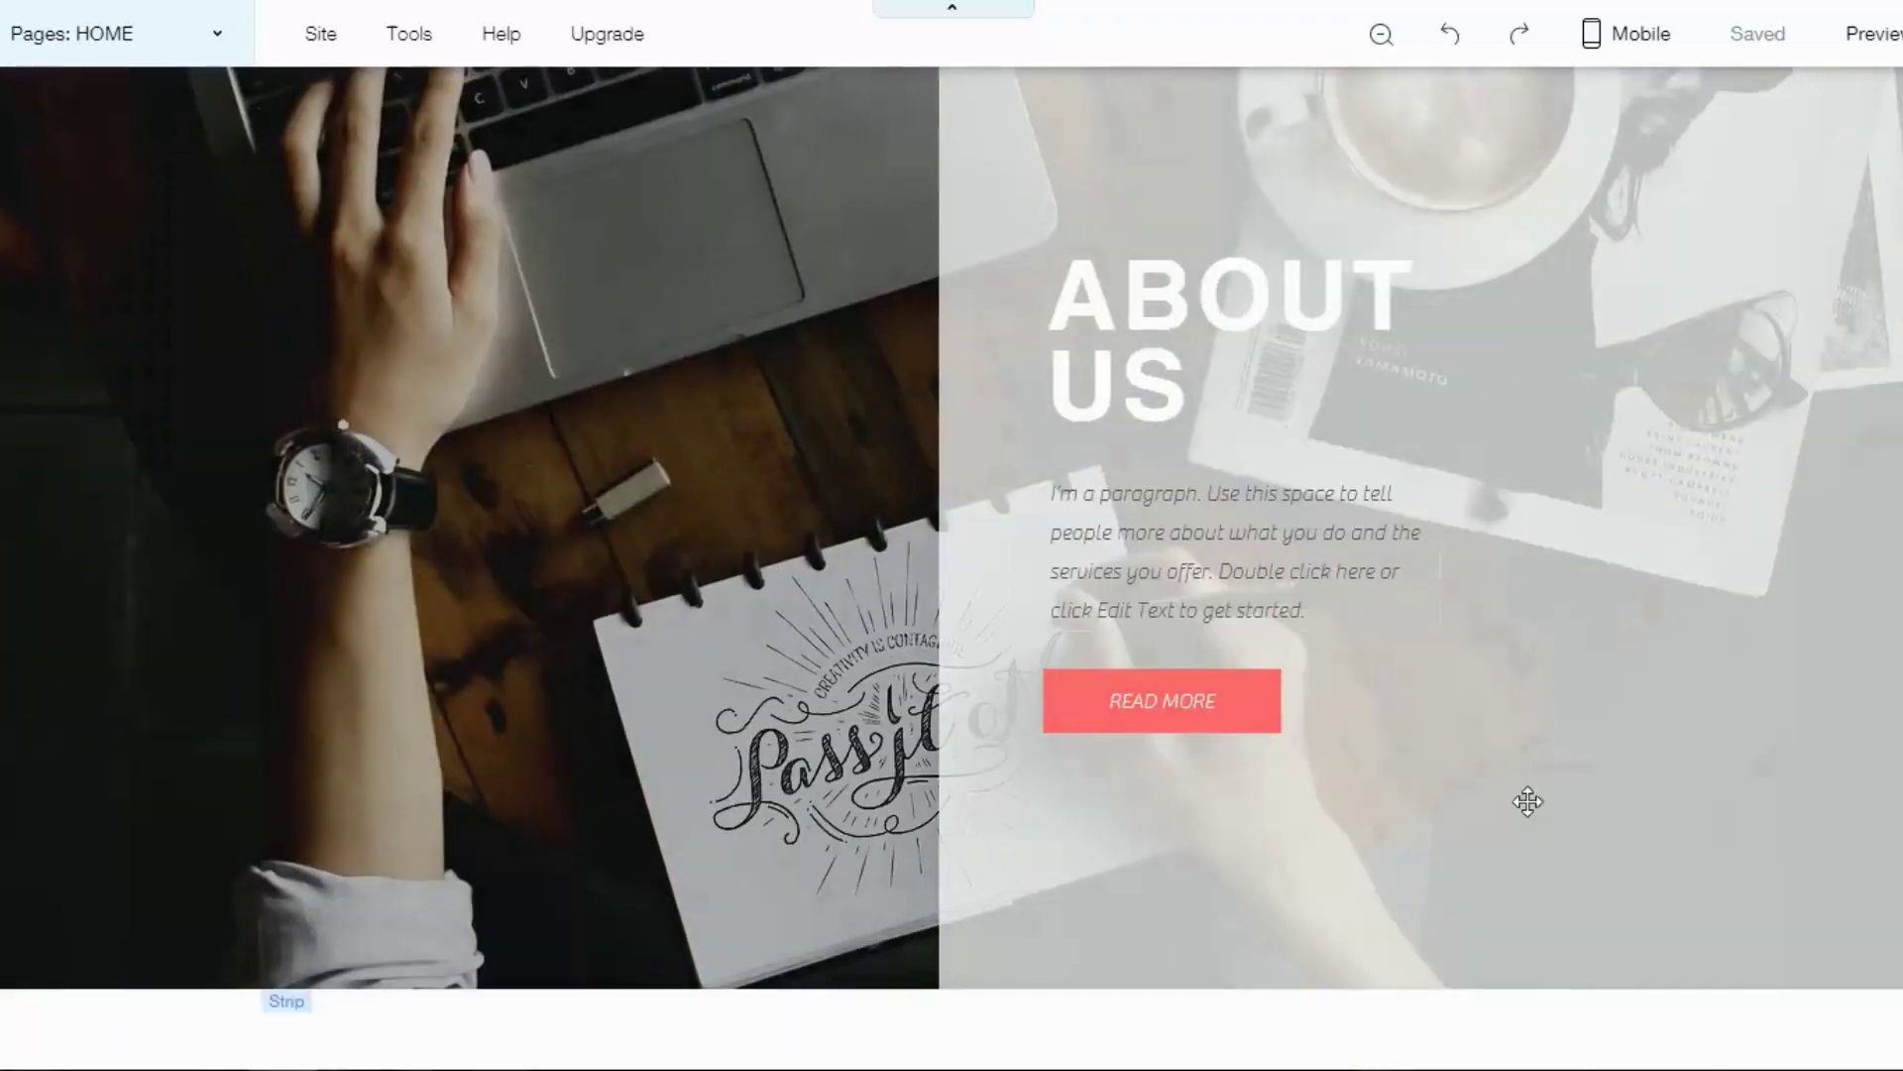
scroll(1895, 833, up, 4)
scroll(1499, 603, up, 5)
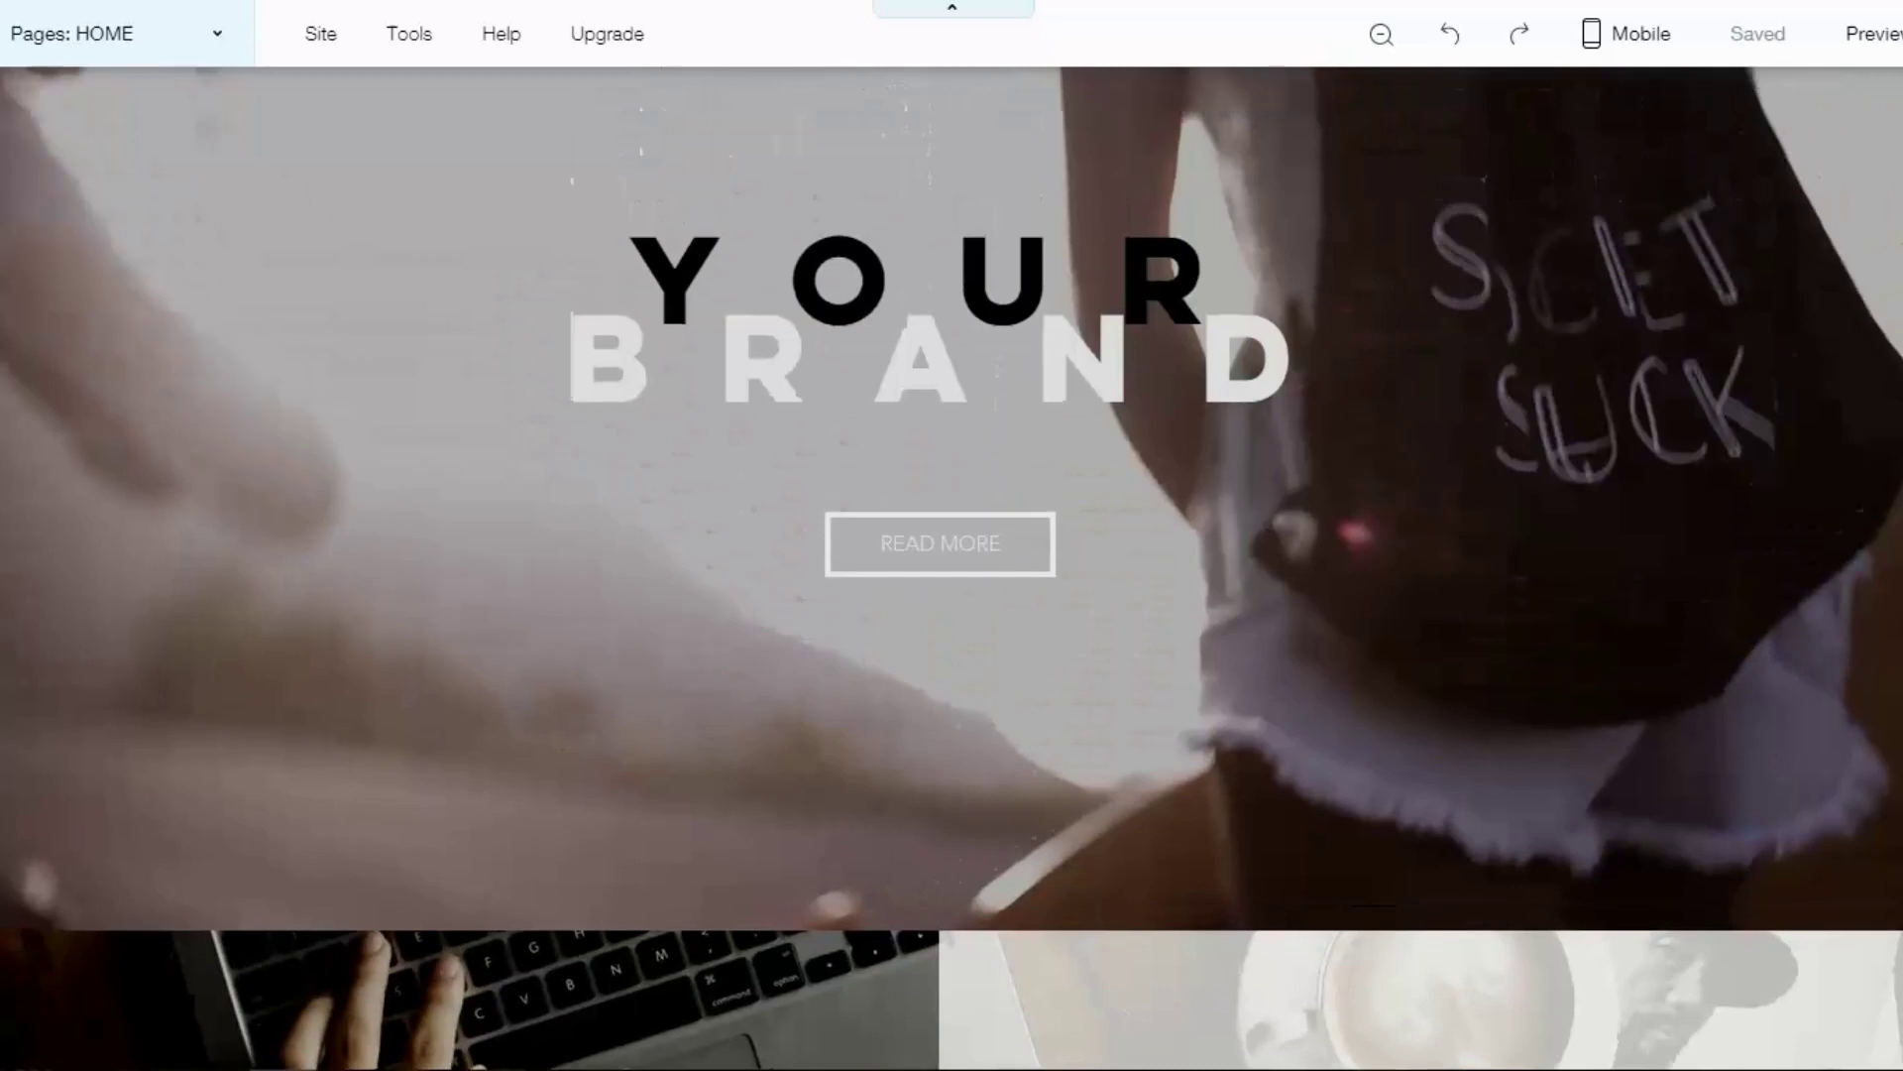
scroll(1499, 602, up, 3)
click(271, 342)
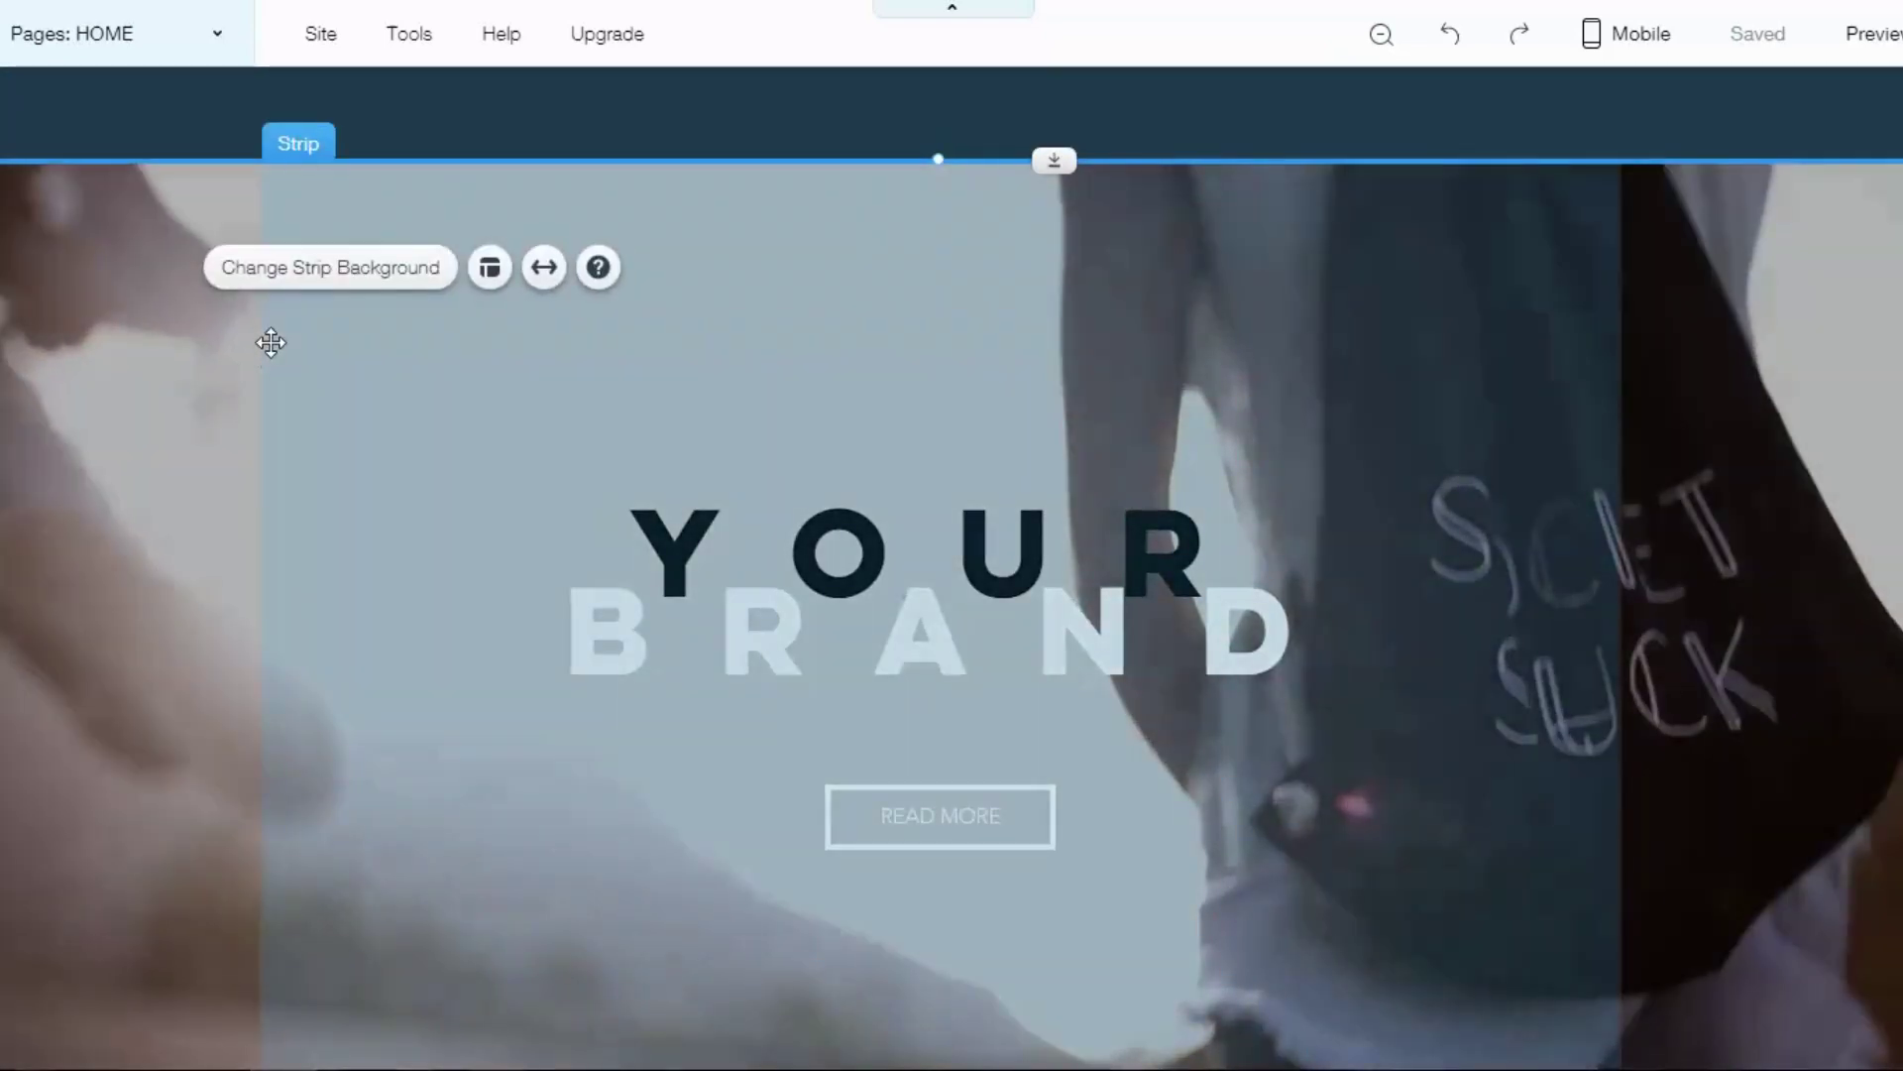
Set the YOUR BRAND strip background to the graffiti warehouse photo from My Images.
click(297, 283)
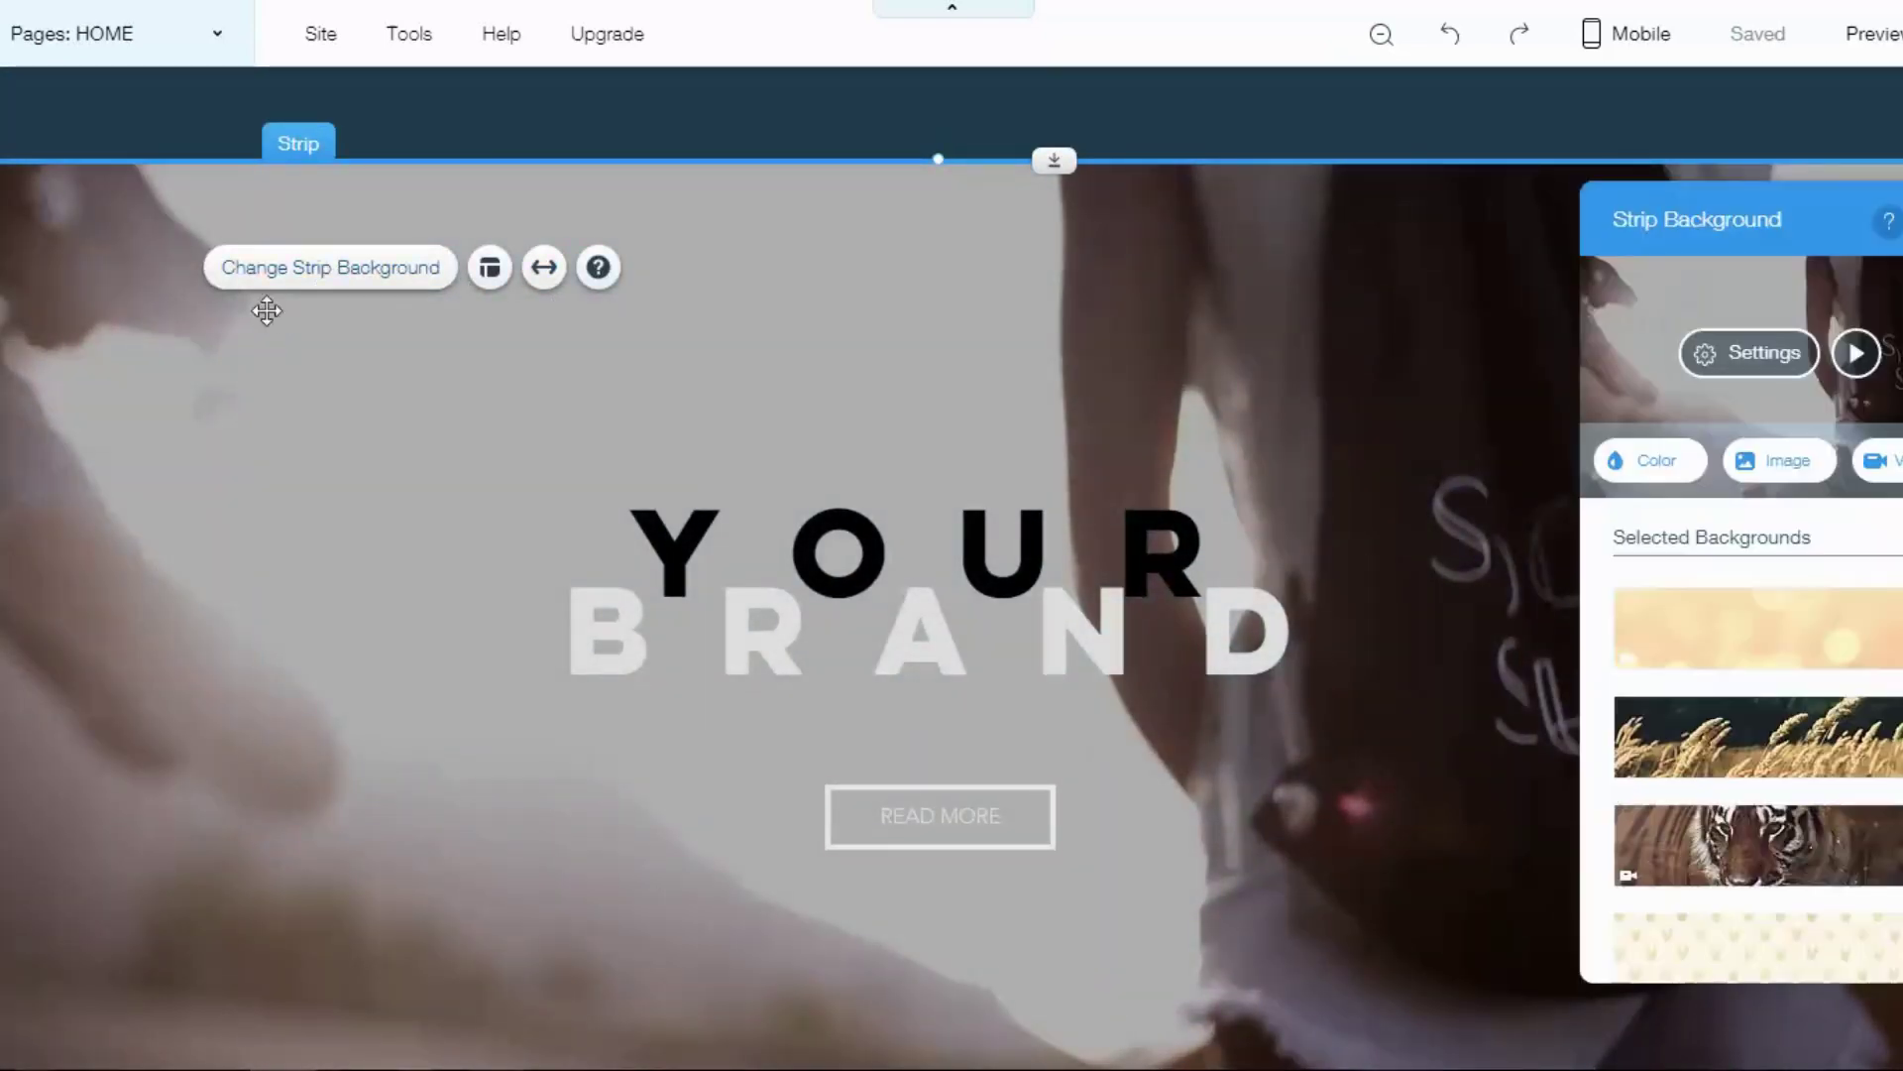
click(1792, 462)
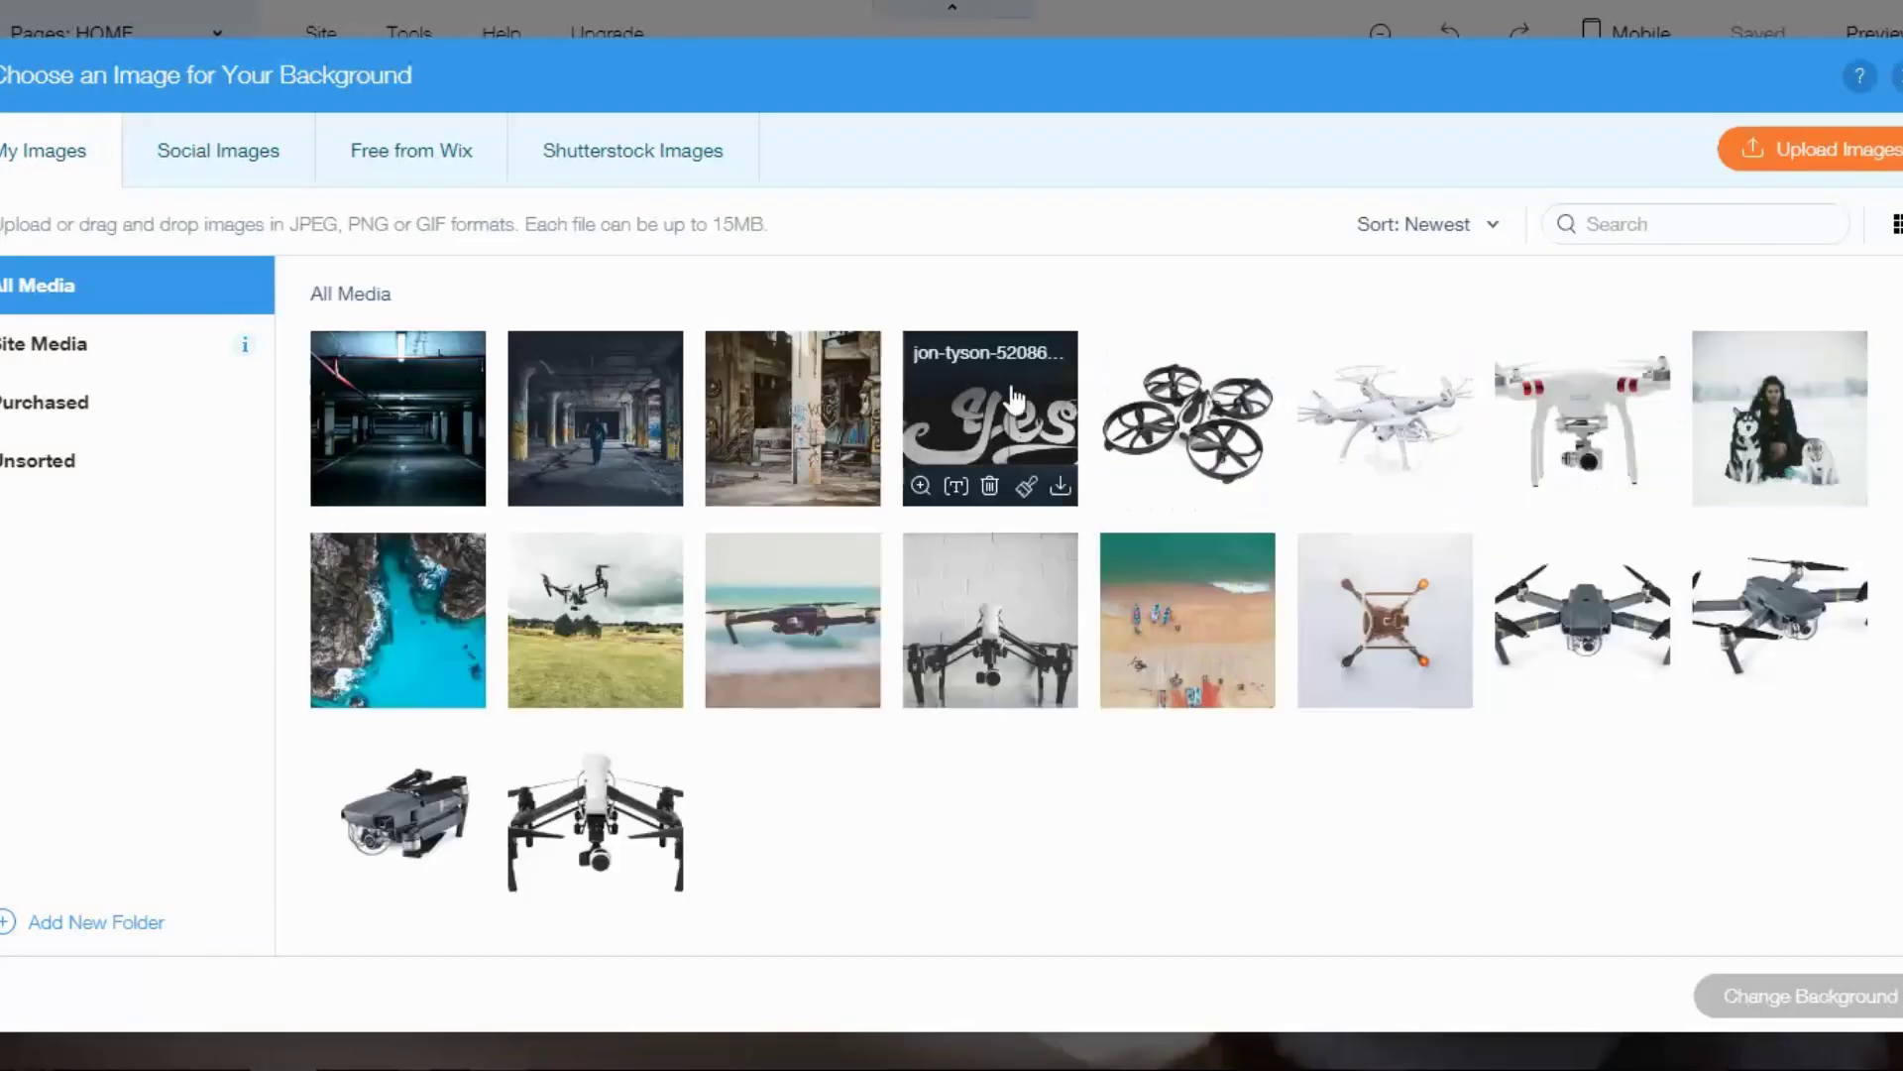
click(607, 406)
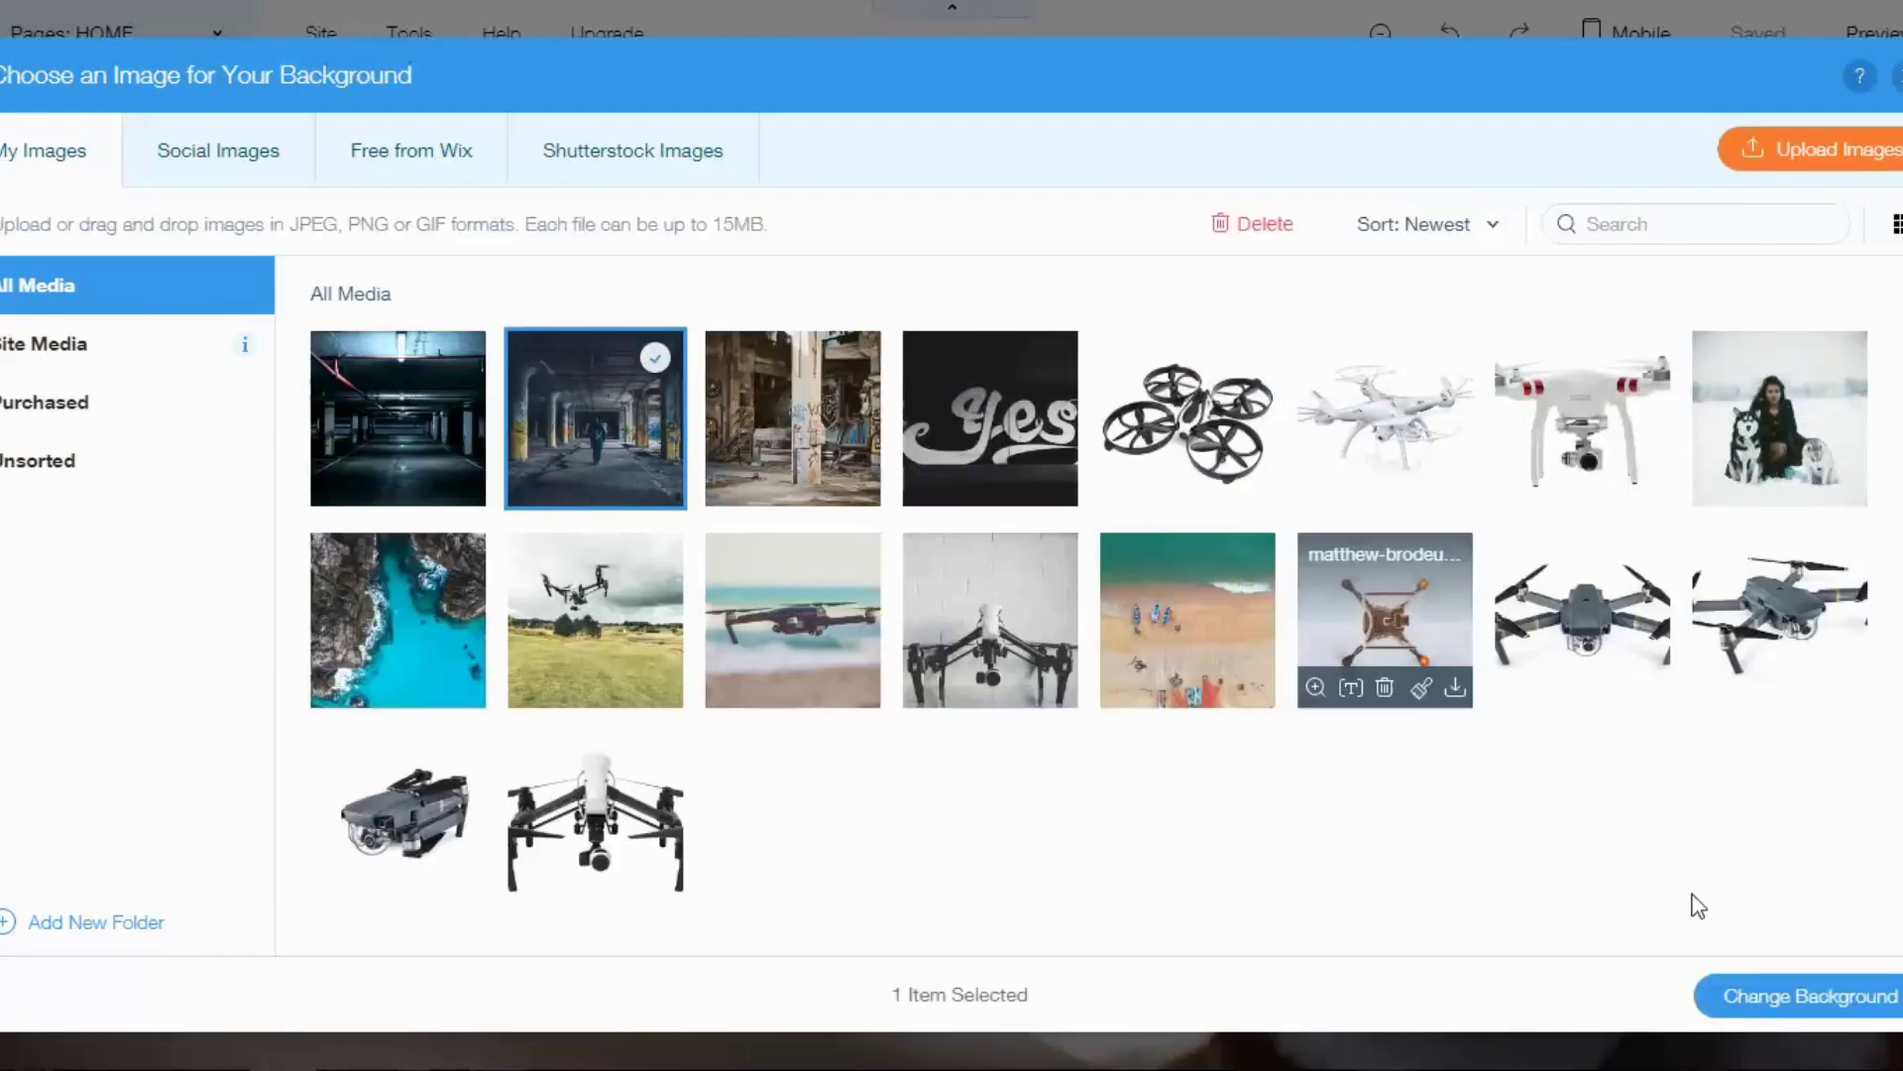
click(1784, 996)
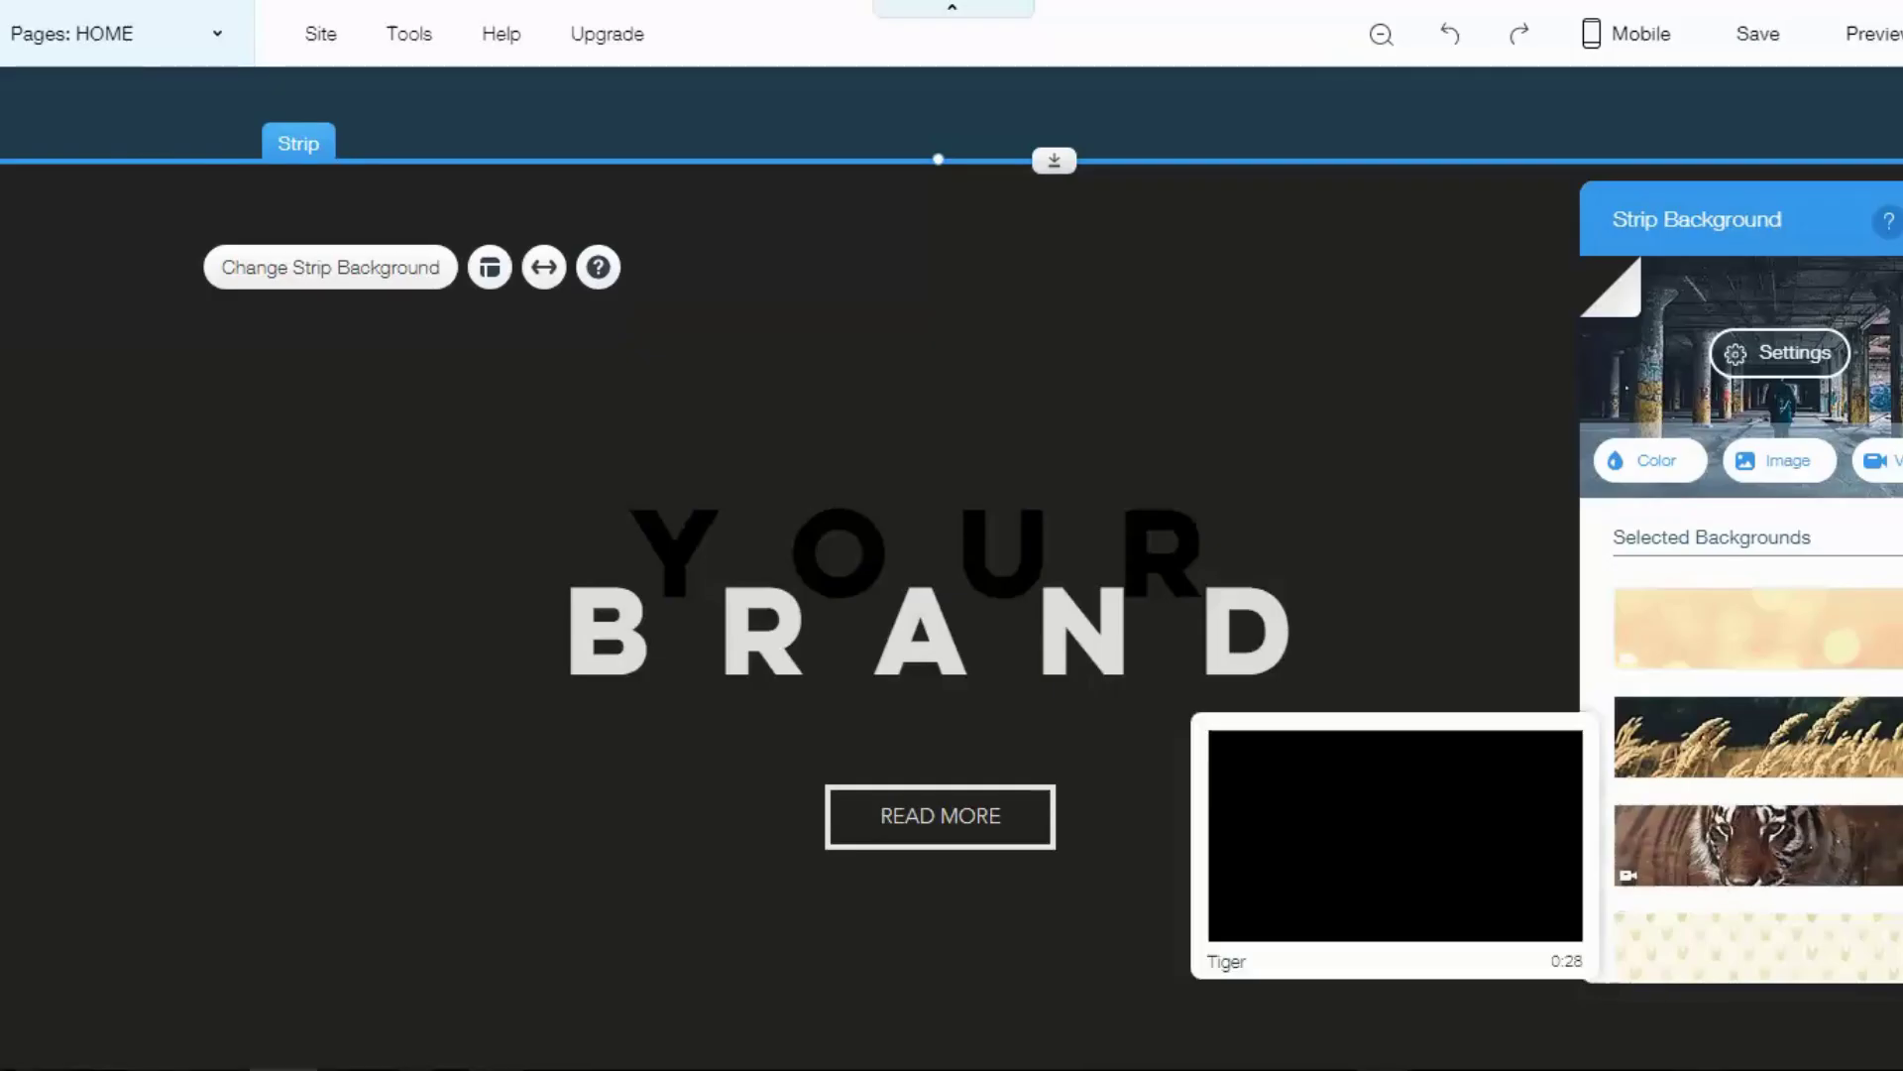
Scroll through the page to review the new backgrounds, then select the desk photo strip.
scroll(793, 565, up, 5)
scroll(793, 565, up, 5)
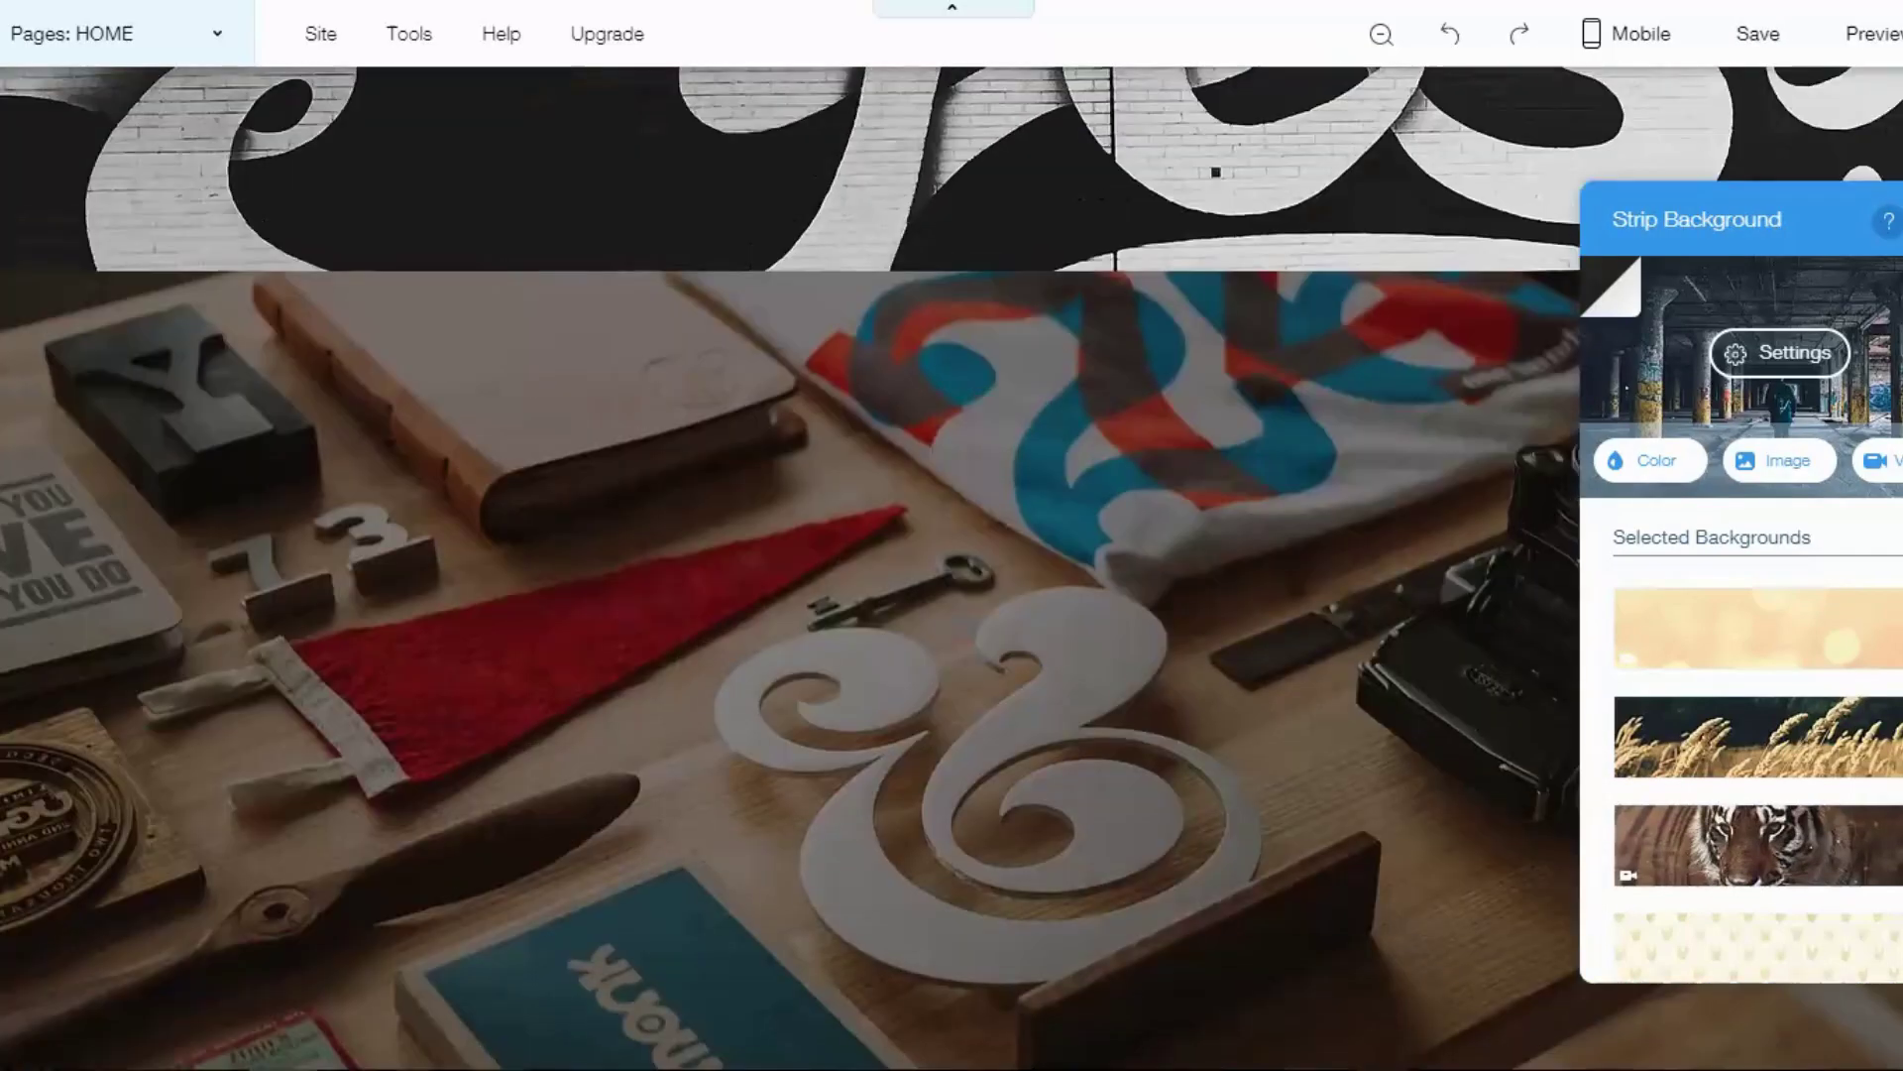
scroll(951, 565, down, 7)
scroll(952, 565, down, 8)
scroll(952, 565, down, 5)
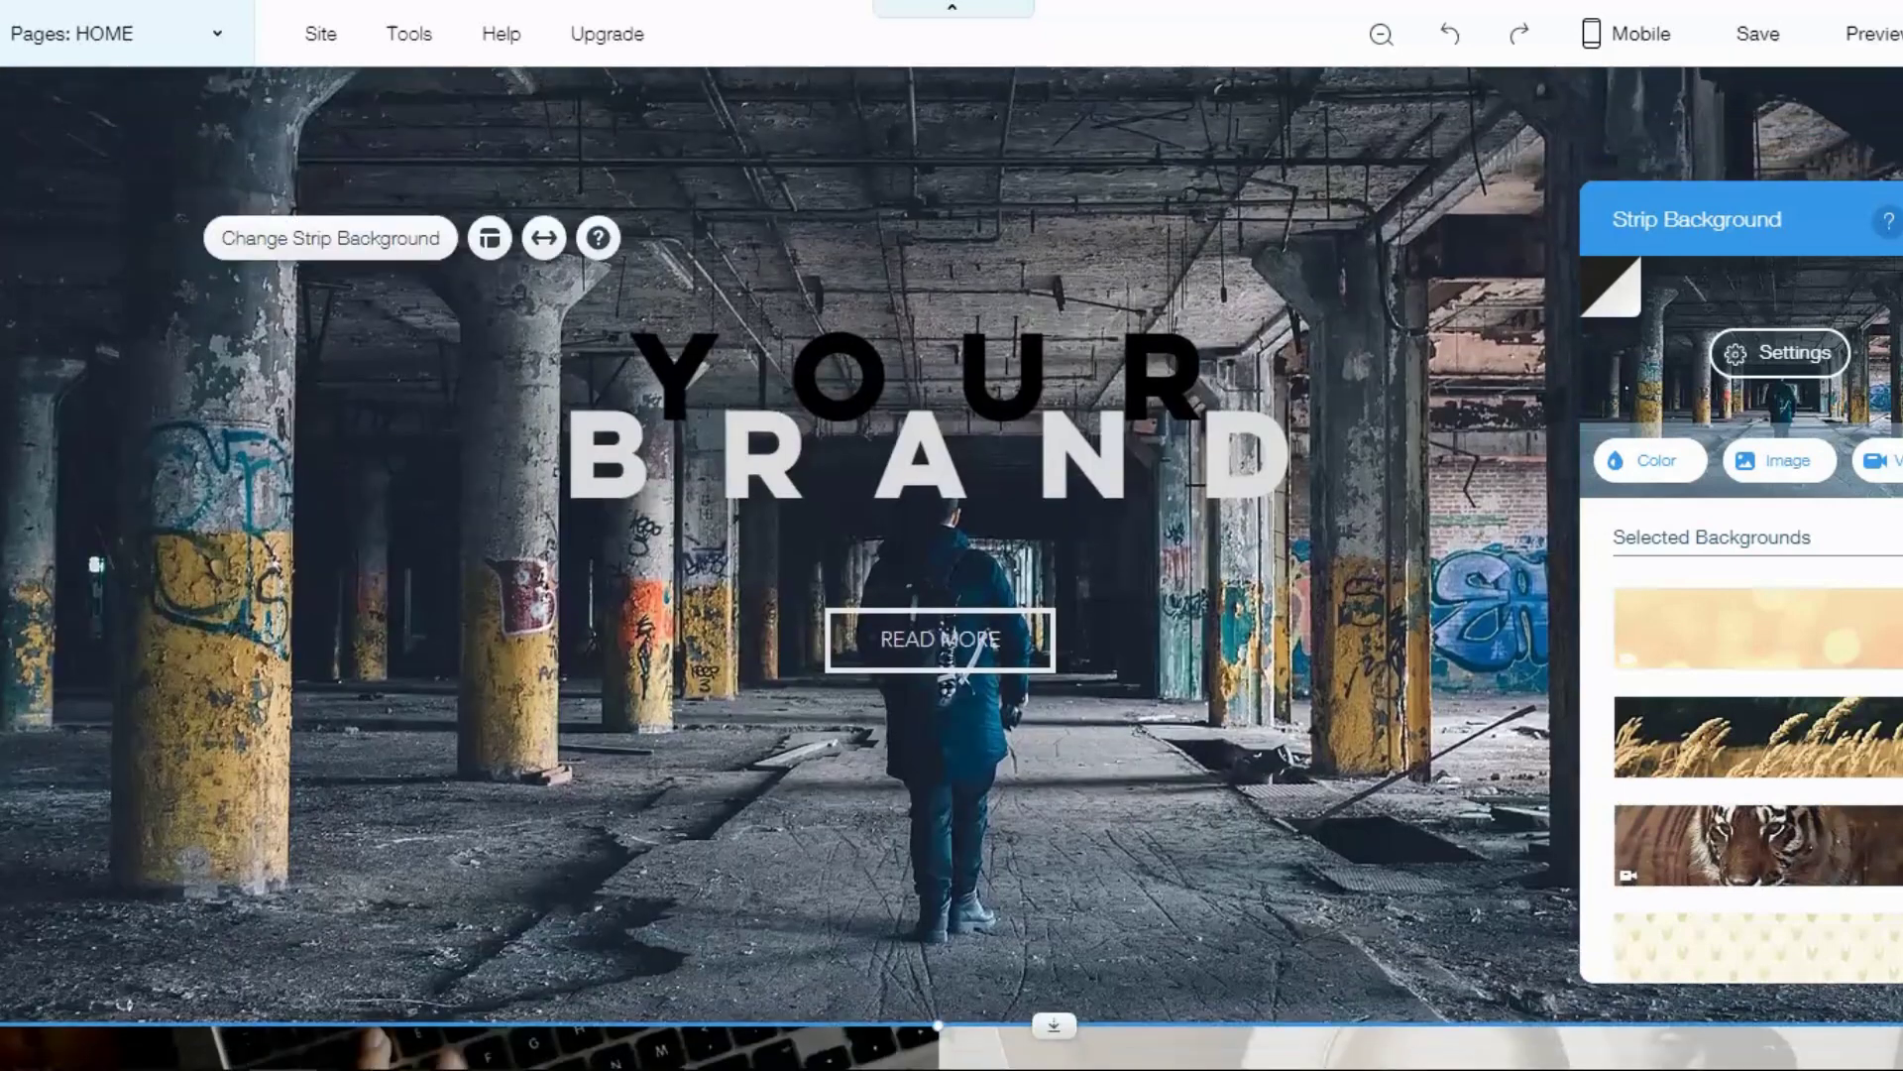
scroll(793, 565, up, 3)
scroll(793, 565, up, 5)
scroll(793, 565, up, 2)
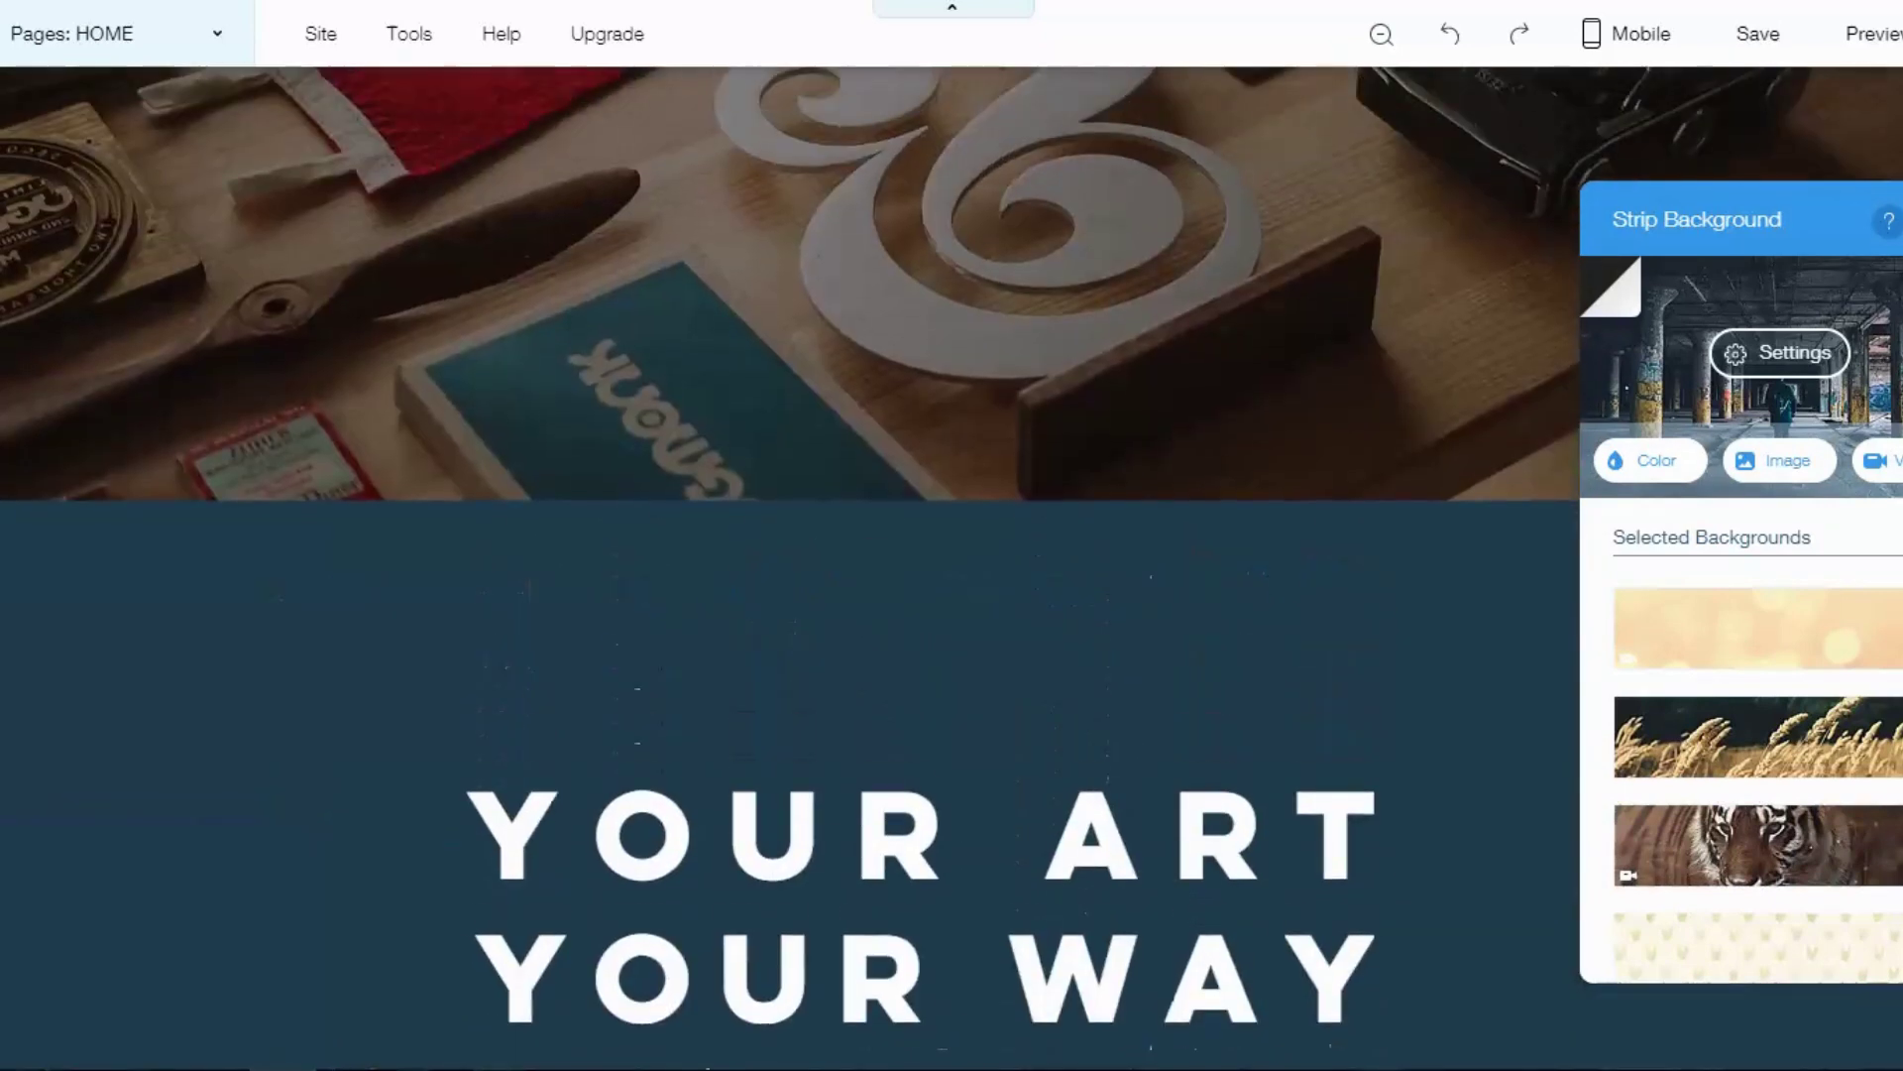
scroll(793, 565, down, 1)
scroll(793, 565, up, 3)
scroll(793, 565, down, 8)
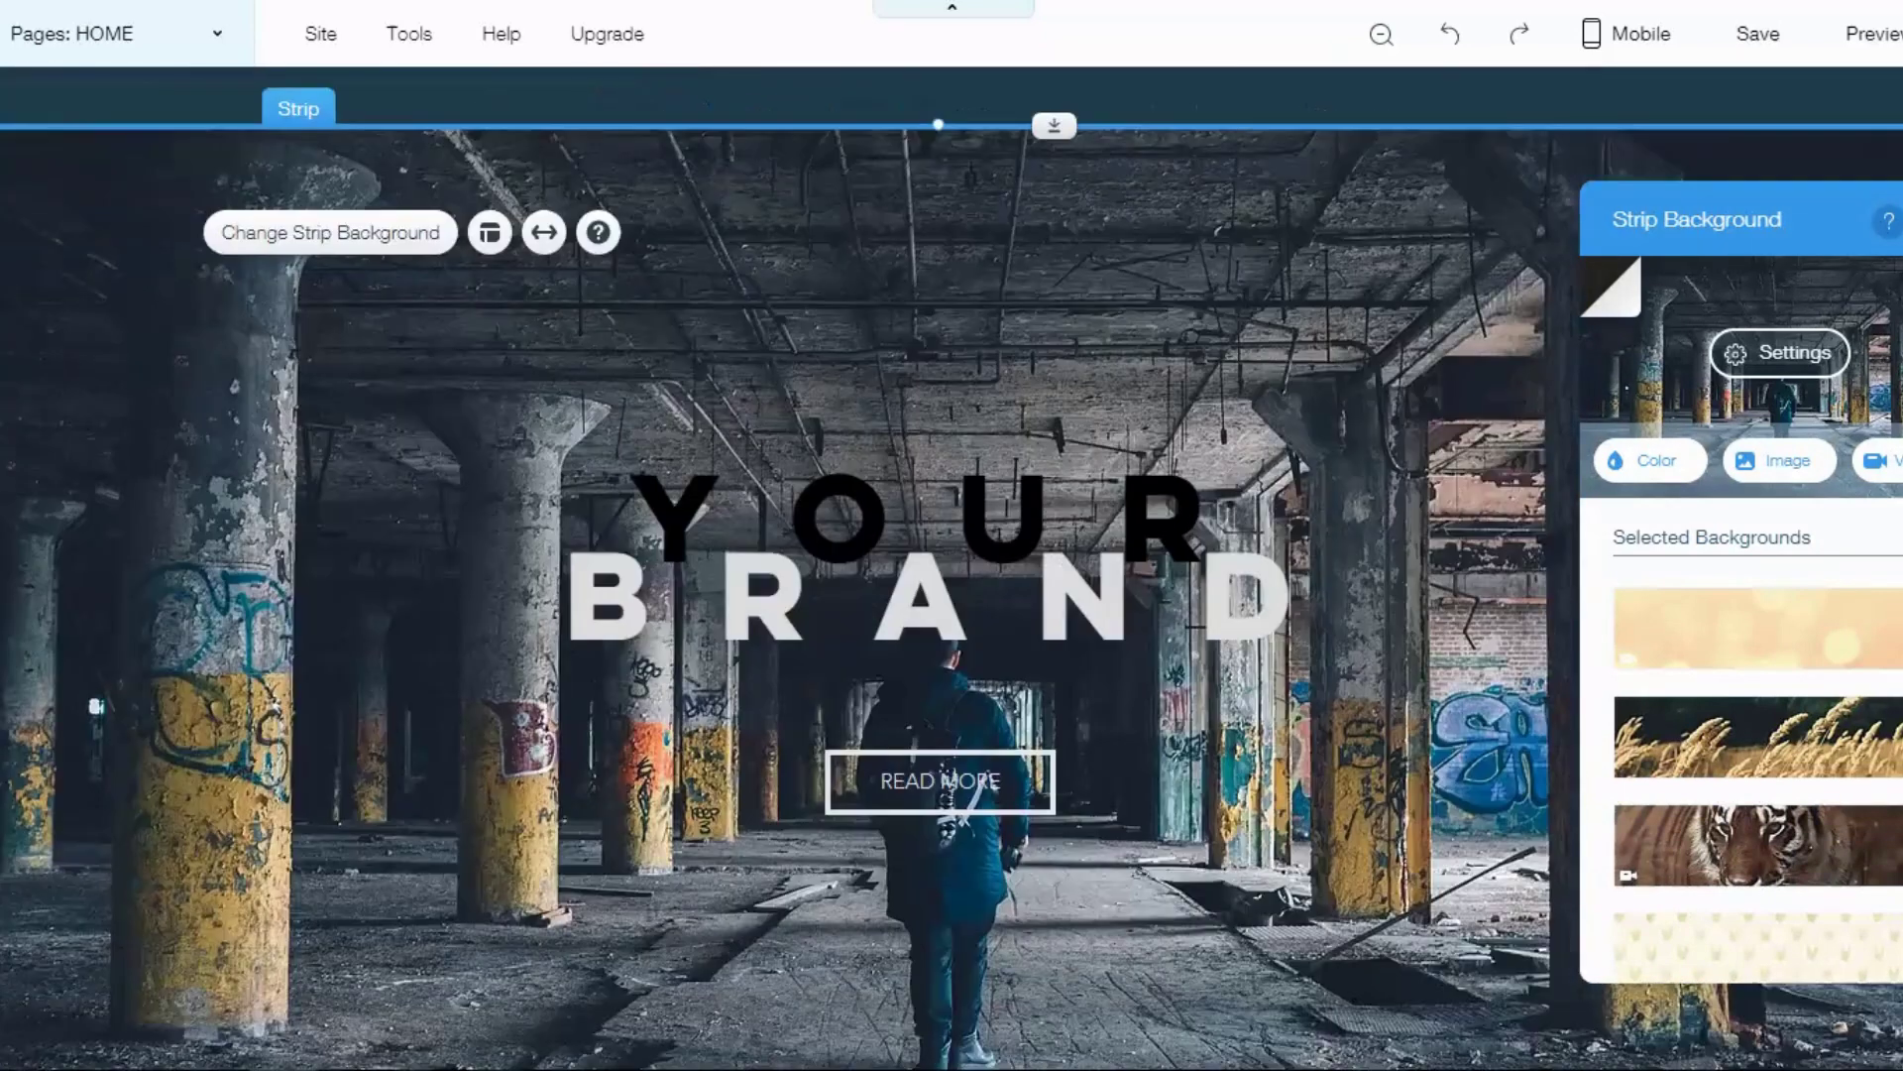
scroll(944, 784, down, 1)
scroll(944, 783, up, 4)
scroll(944, 784, up, 8)
scroll(944, 783, up, 6)
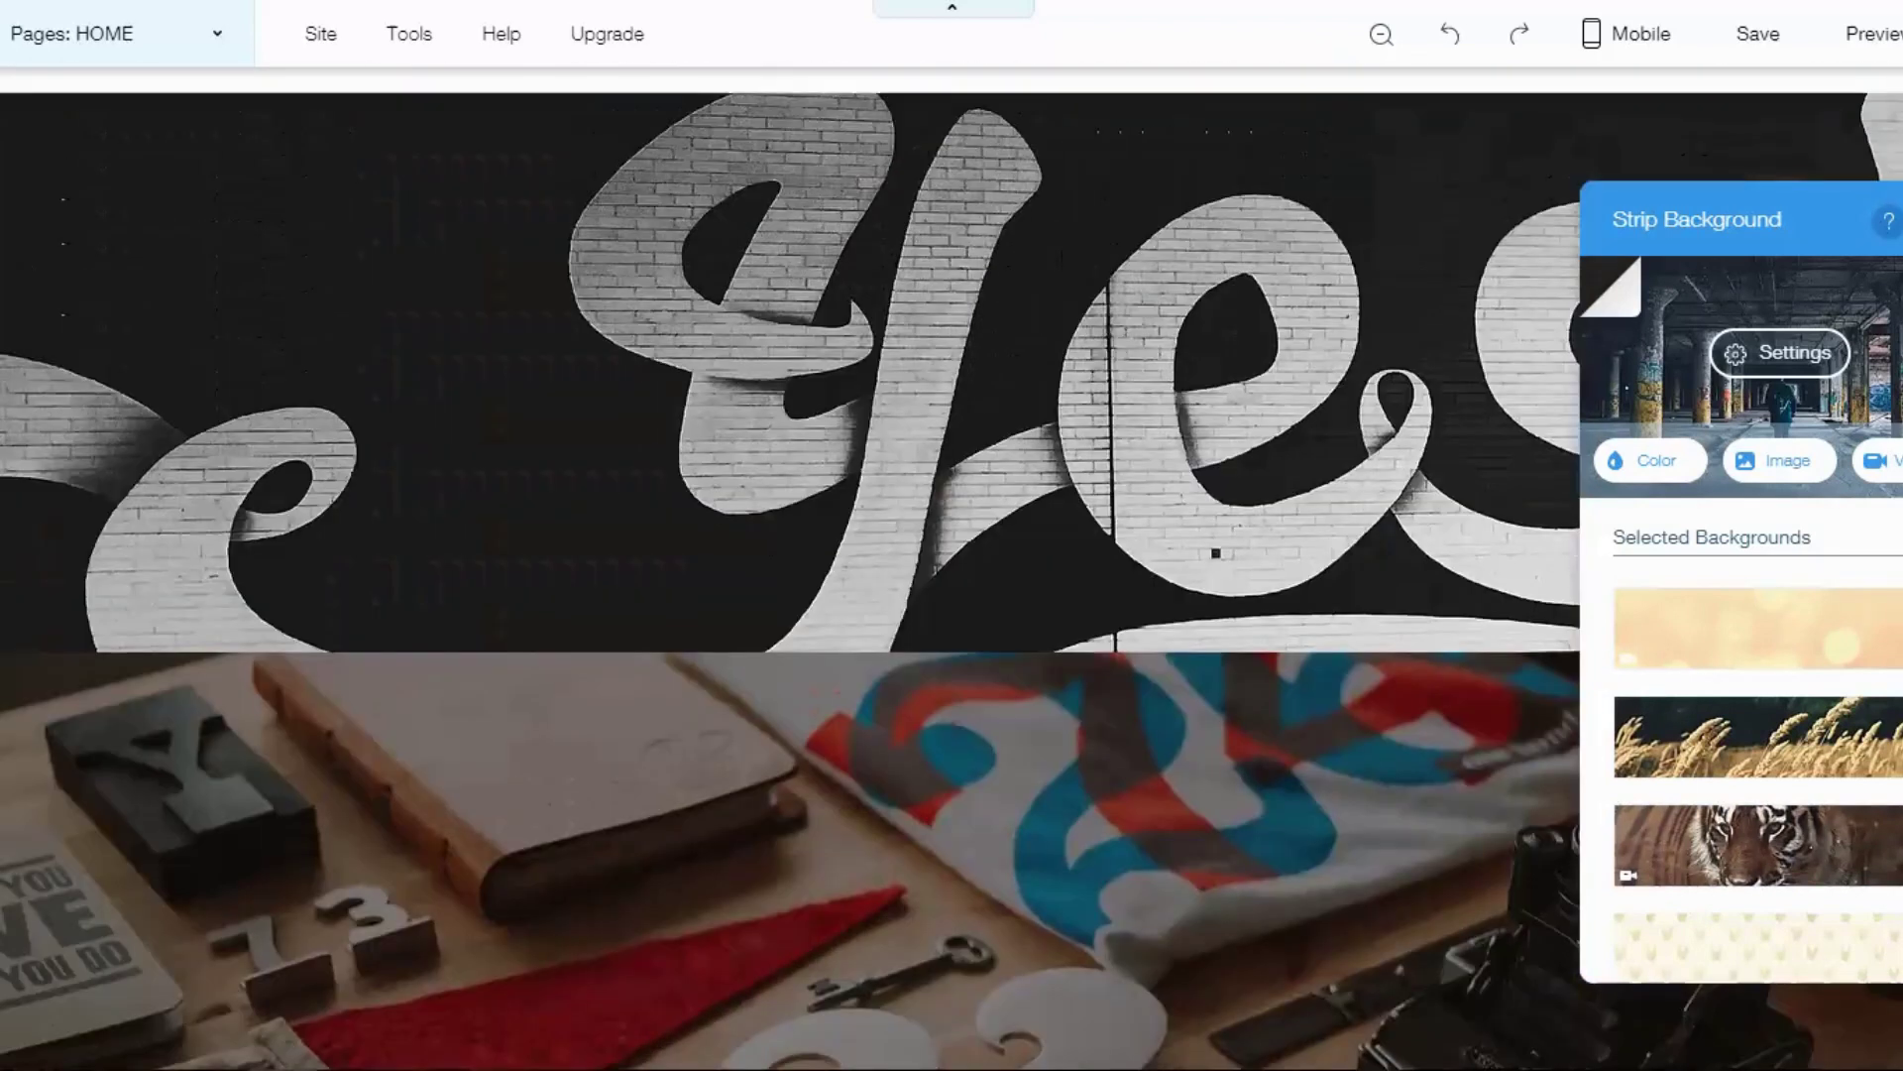
scroll(793, 580, up, 1)
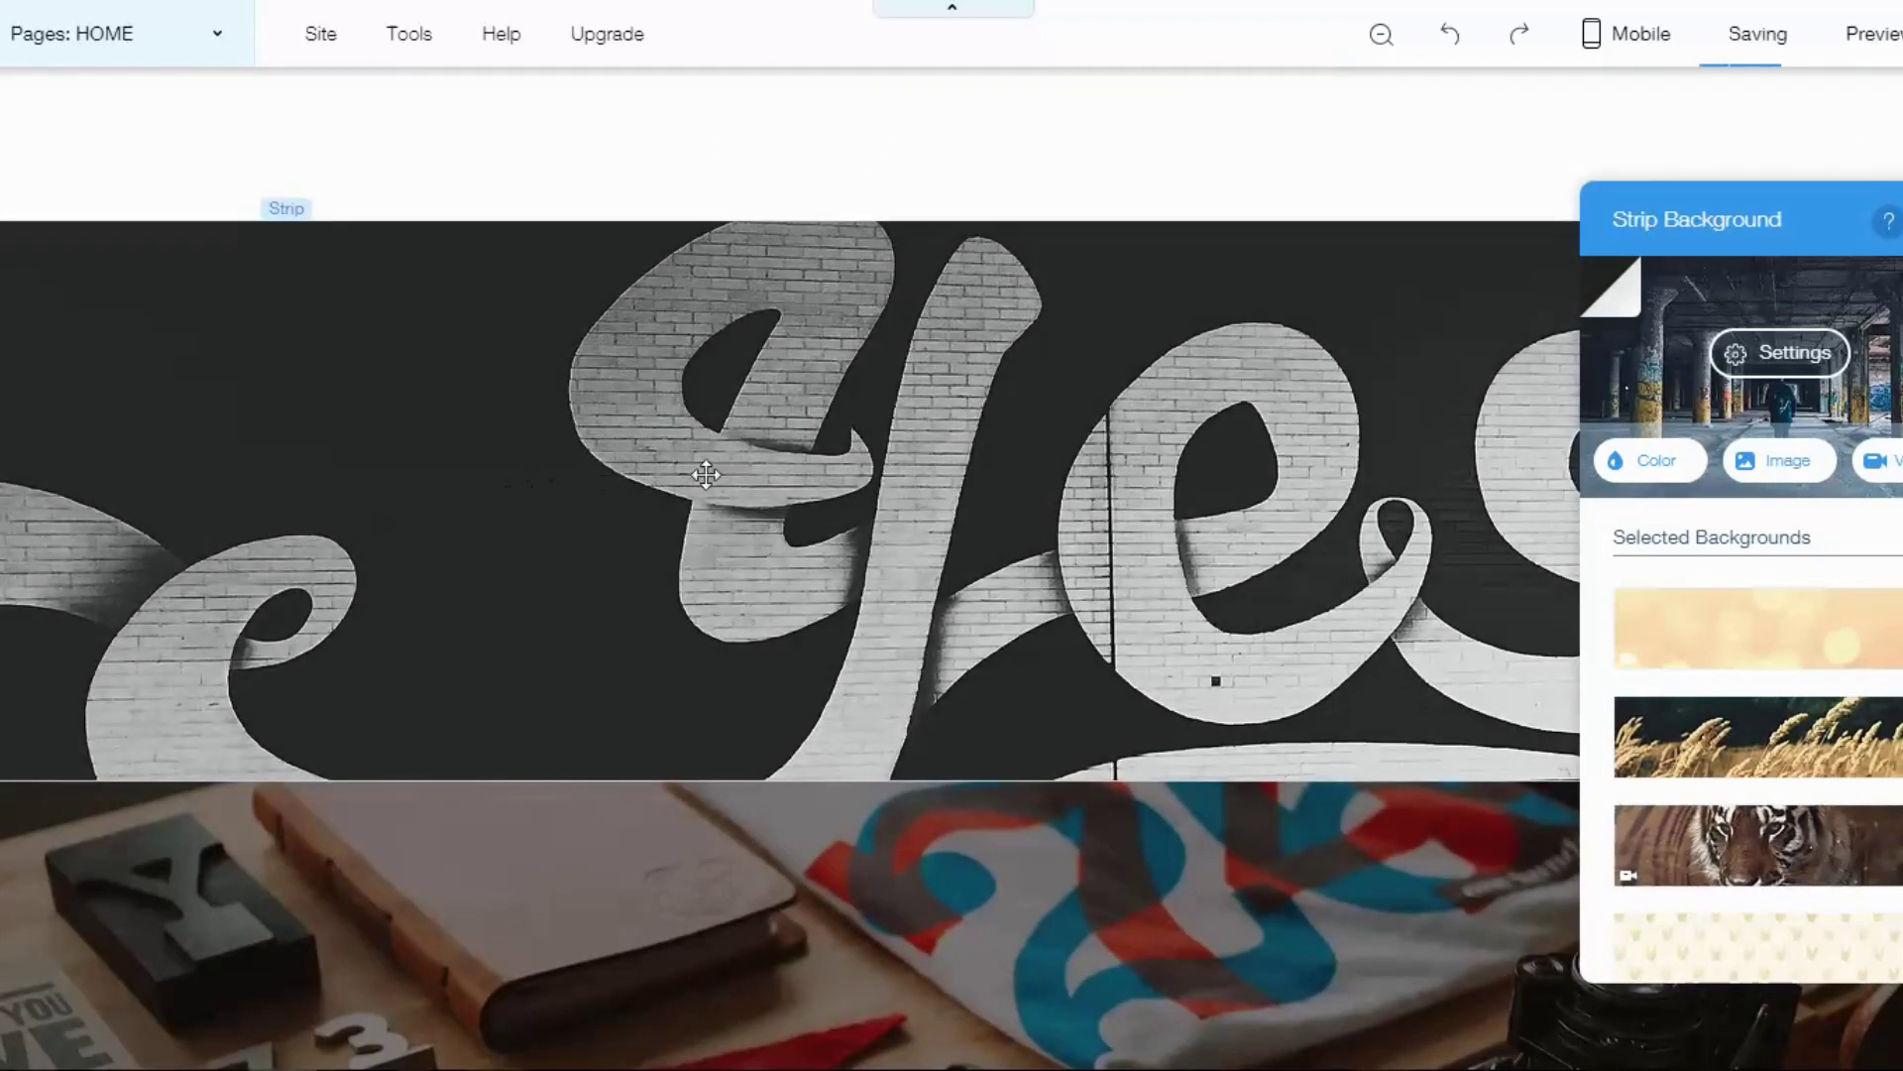
scroll(706, 478, down, 1)
scroll(645, 491, down, 1)
scroll(495, 516, down, 2)
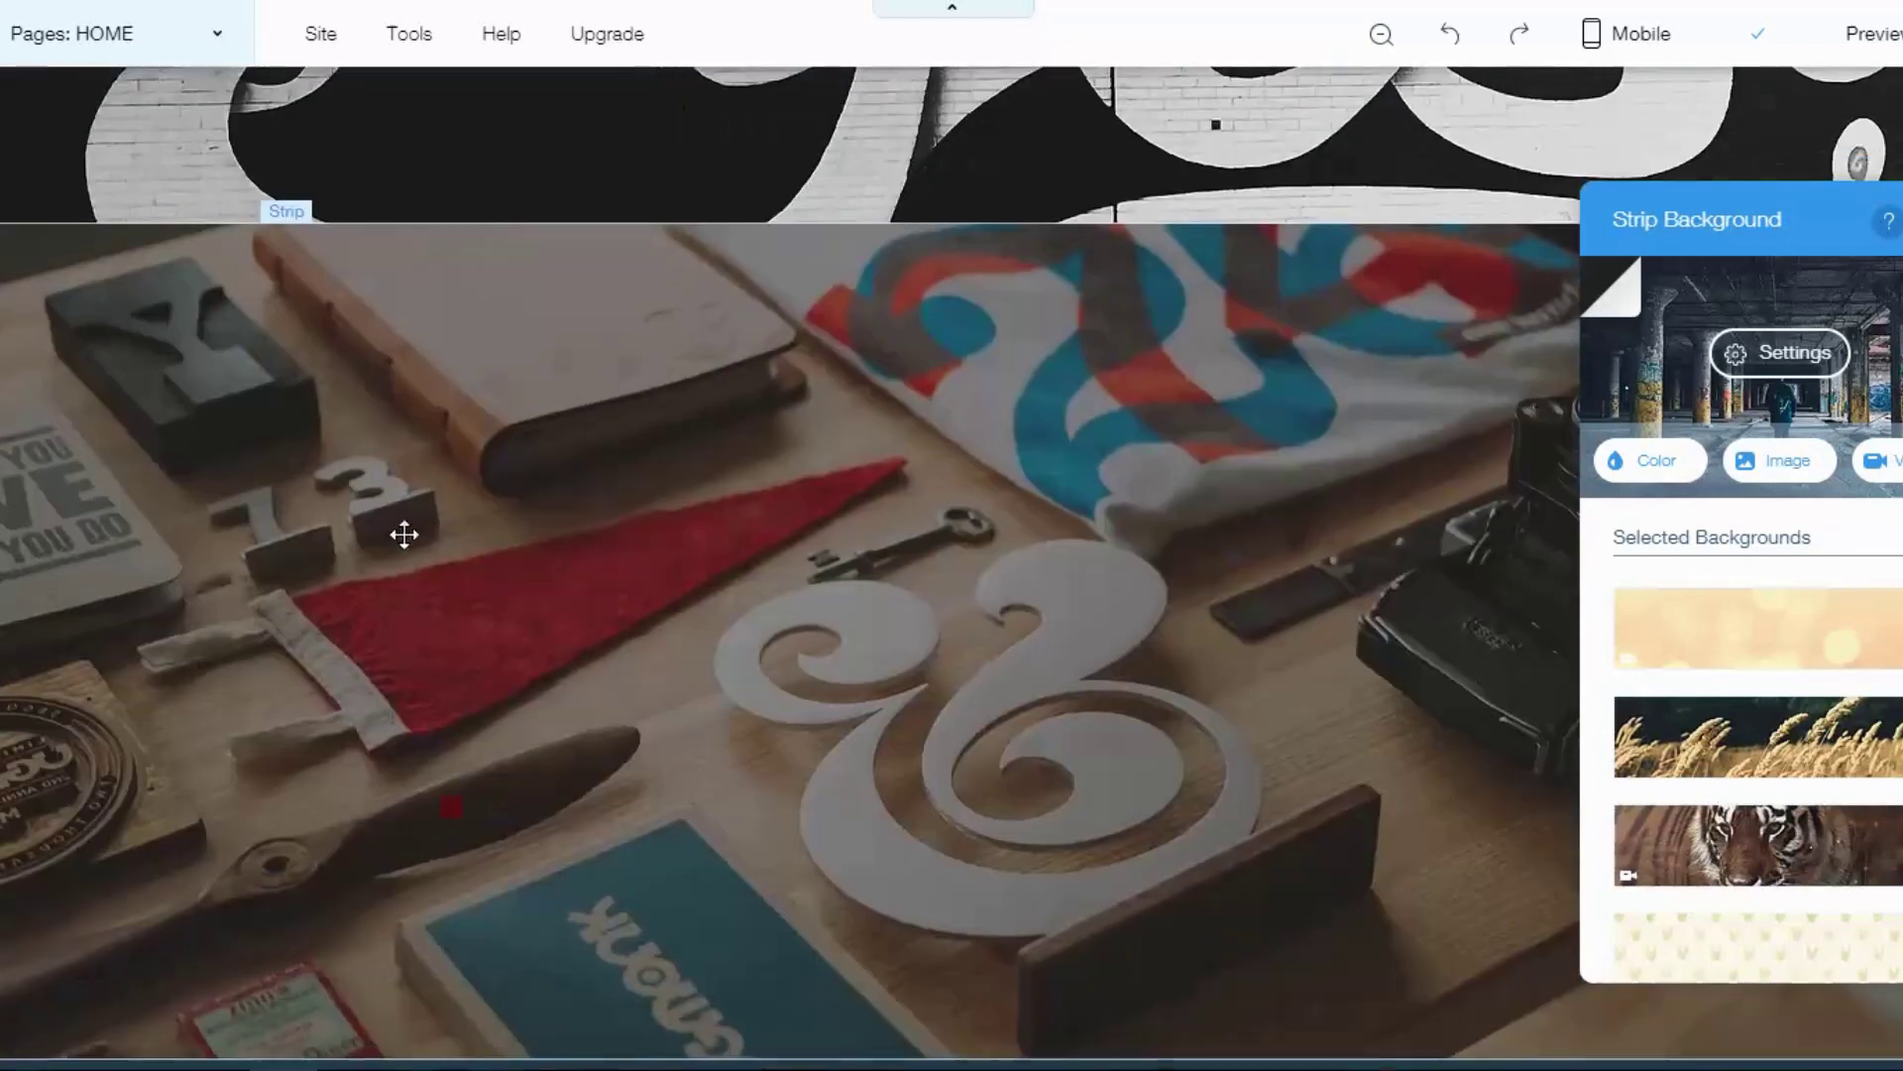
scroll(416, 535, down, 1)
scroll(446, 516, down, 1)
scroll(446, 456, up, 1)
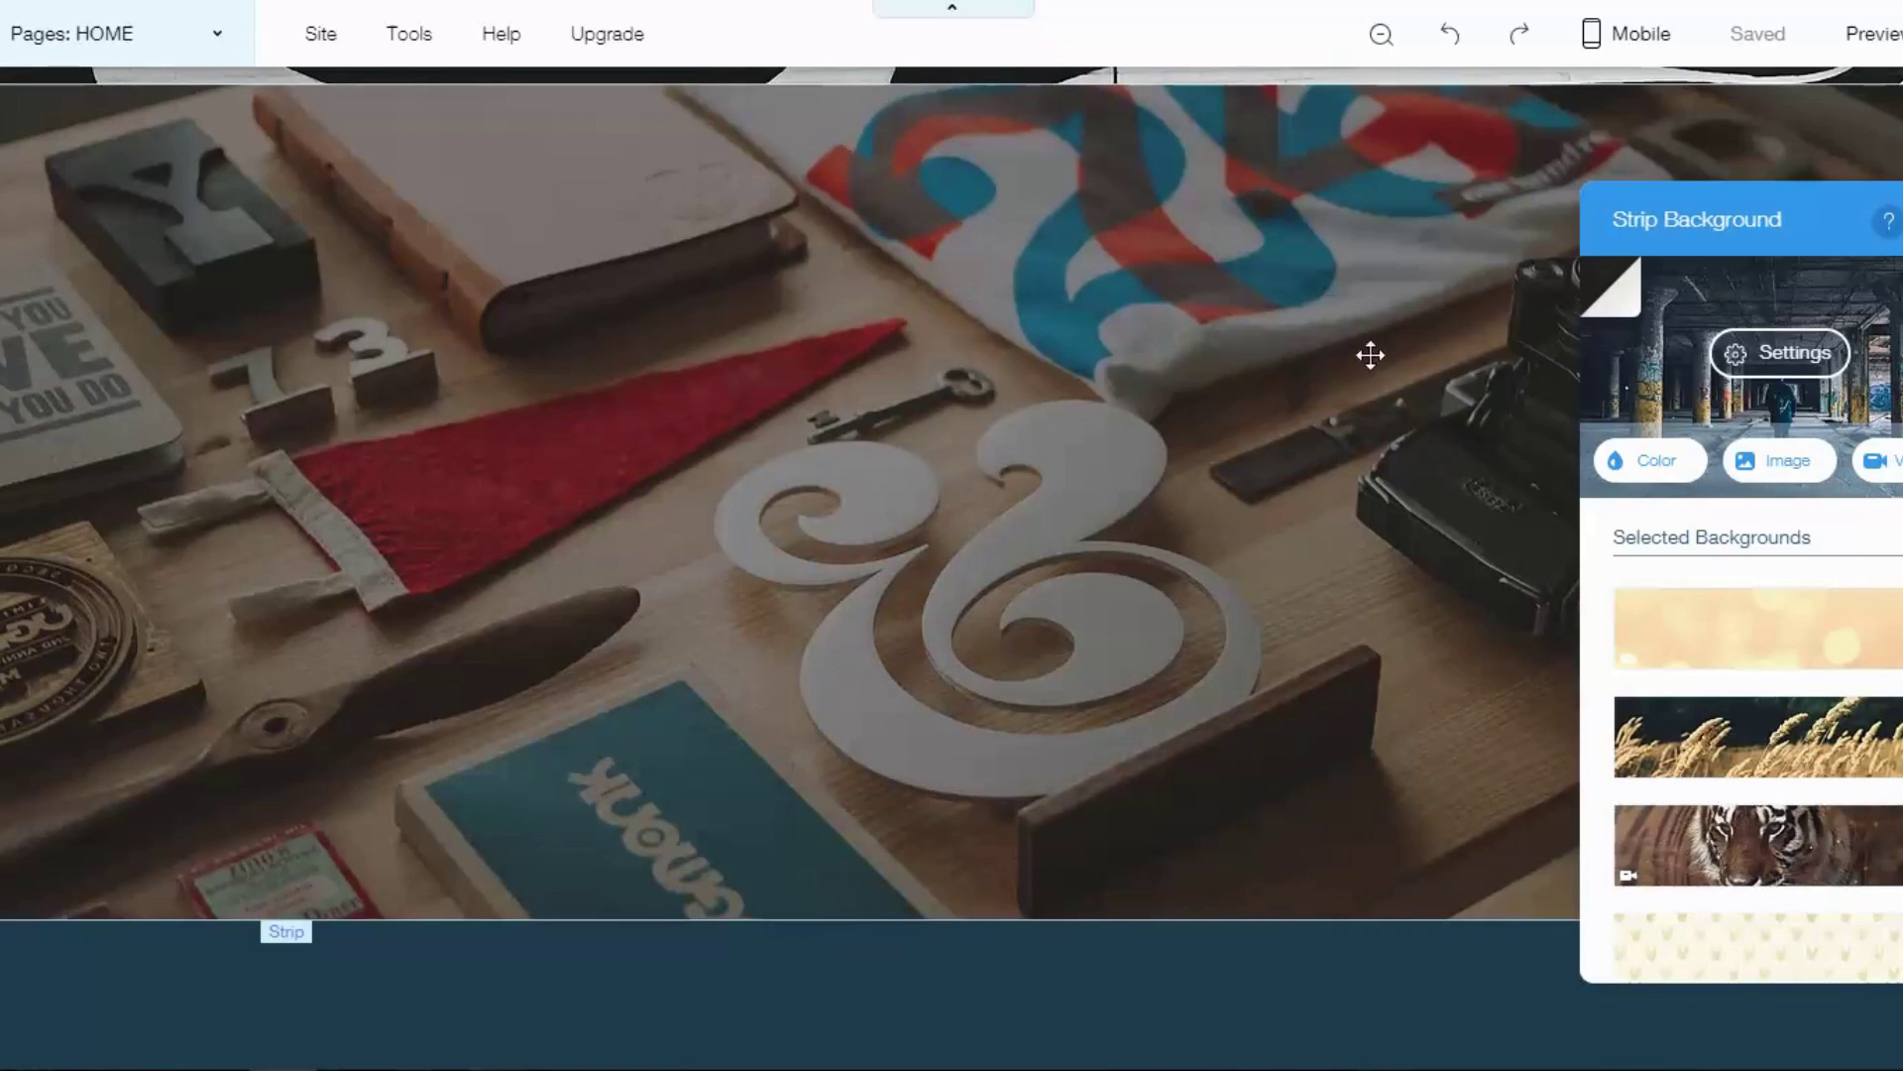
scroll(1031, 370, down, 3)
scroll(694, 436, down, 1)
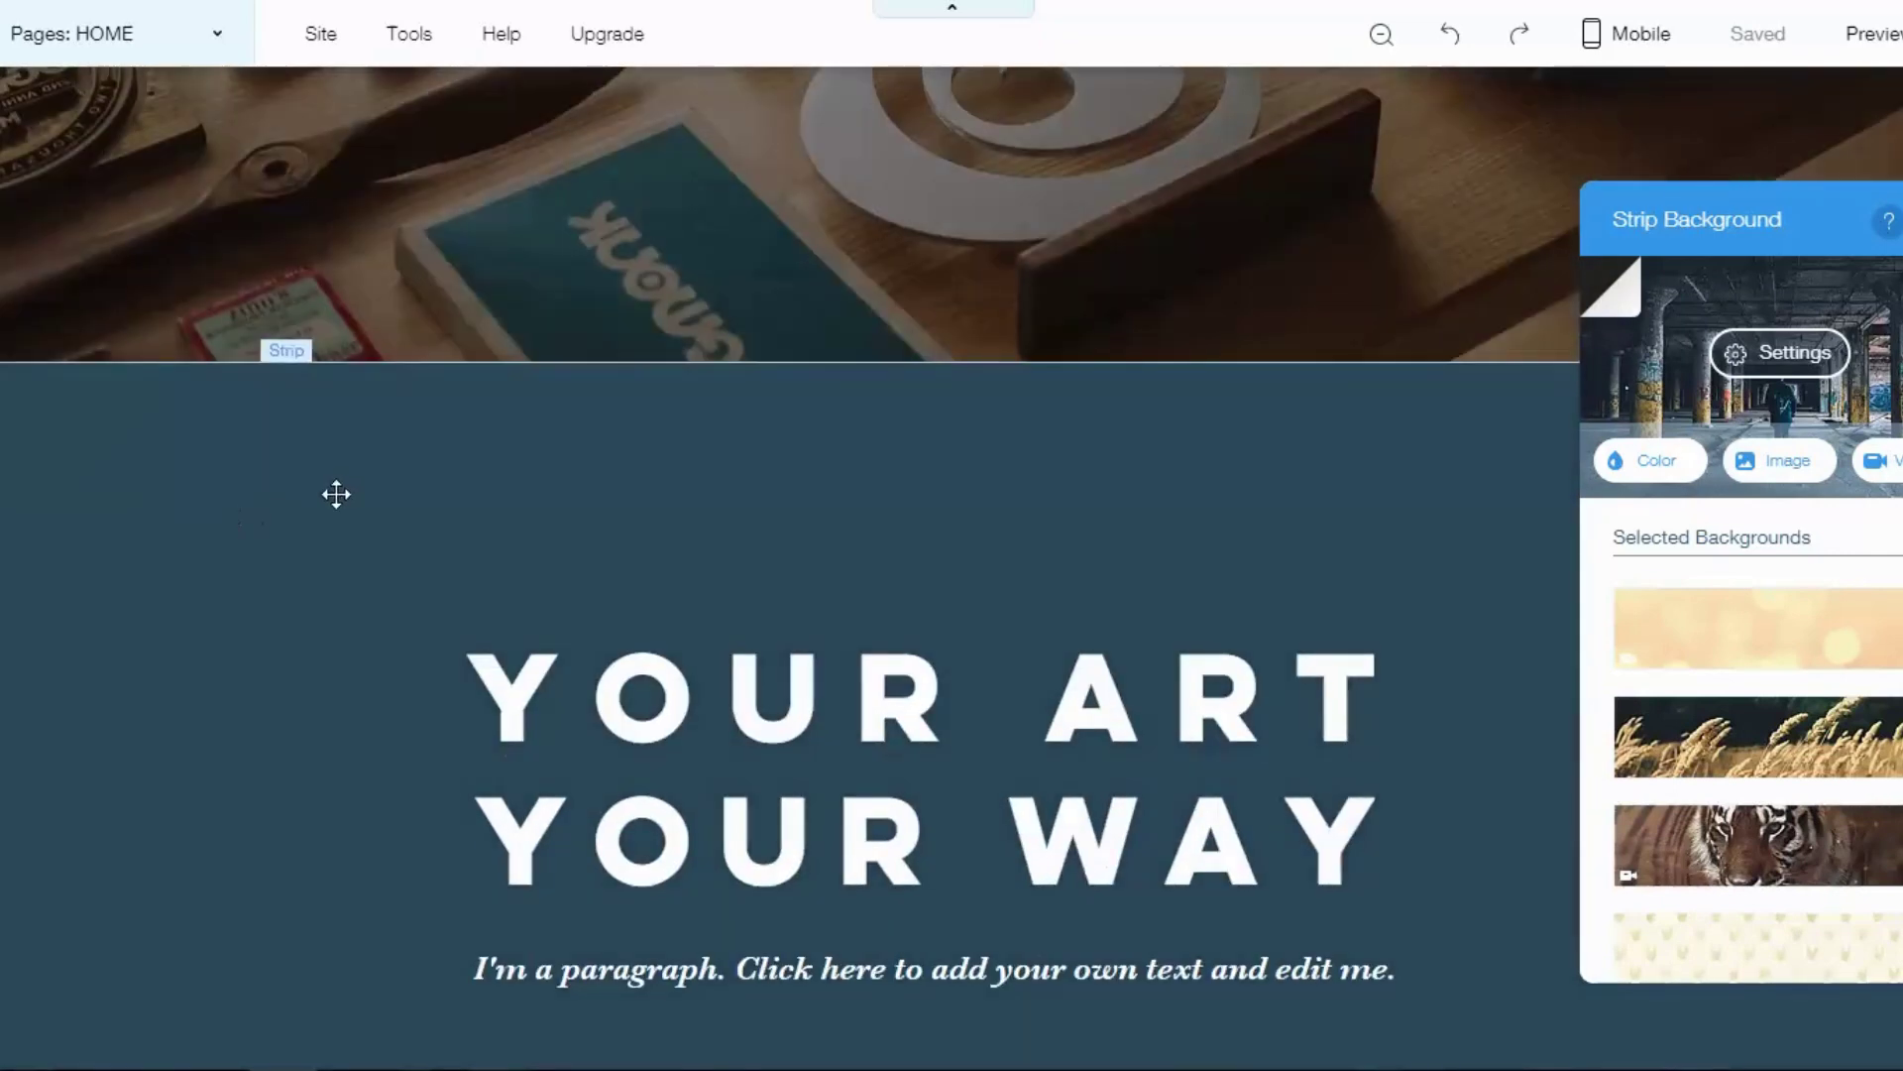
scroll(541, 518, up, 1)
scroll(470, 351, up, 1)
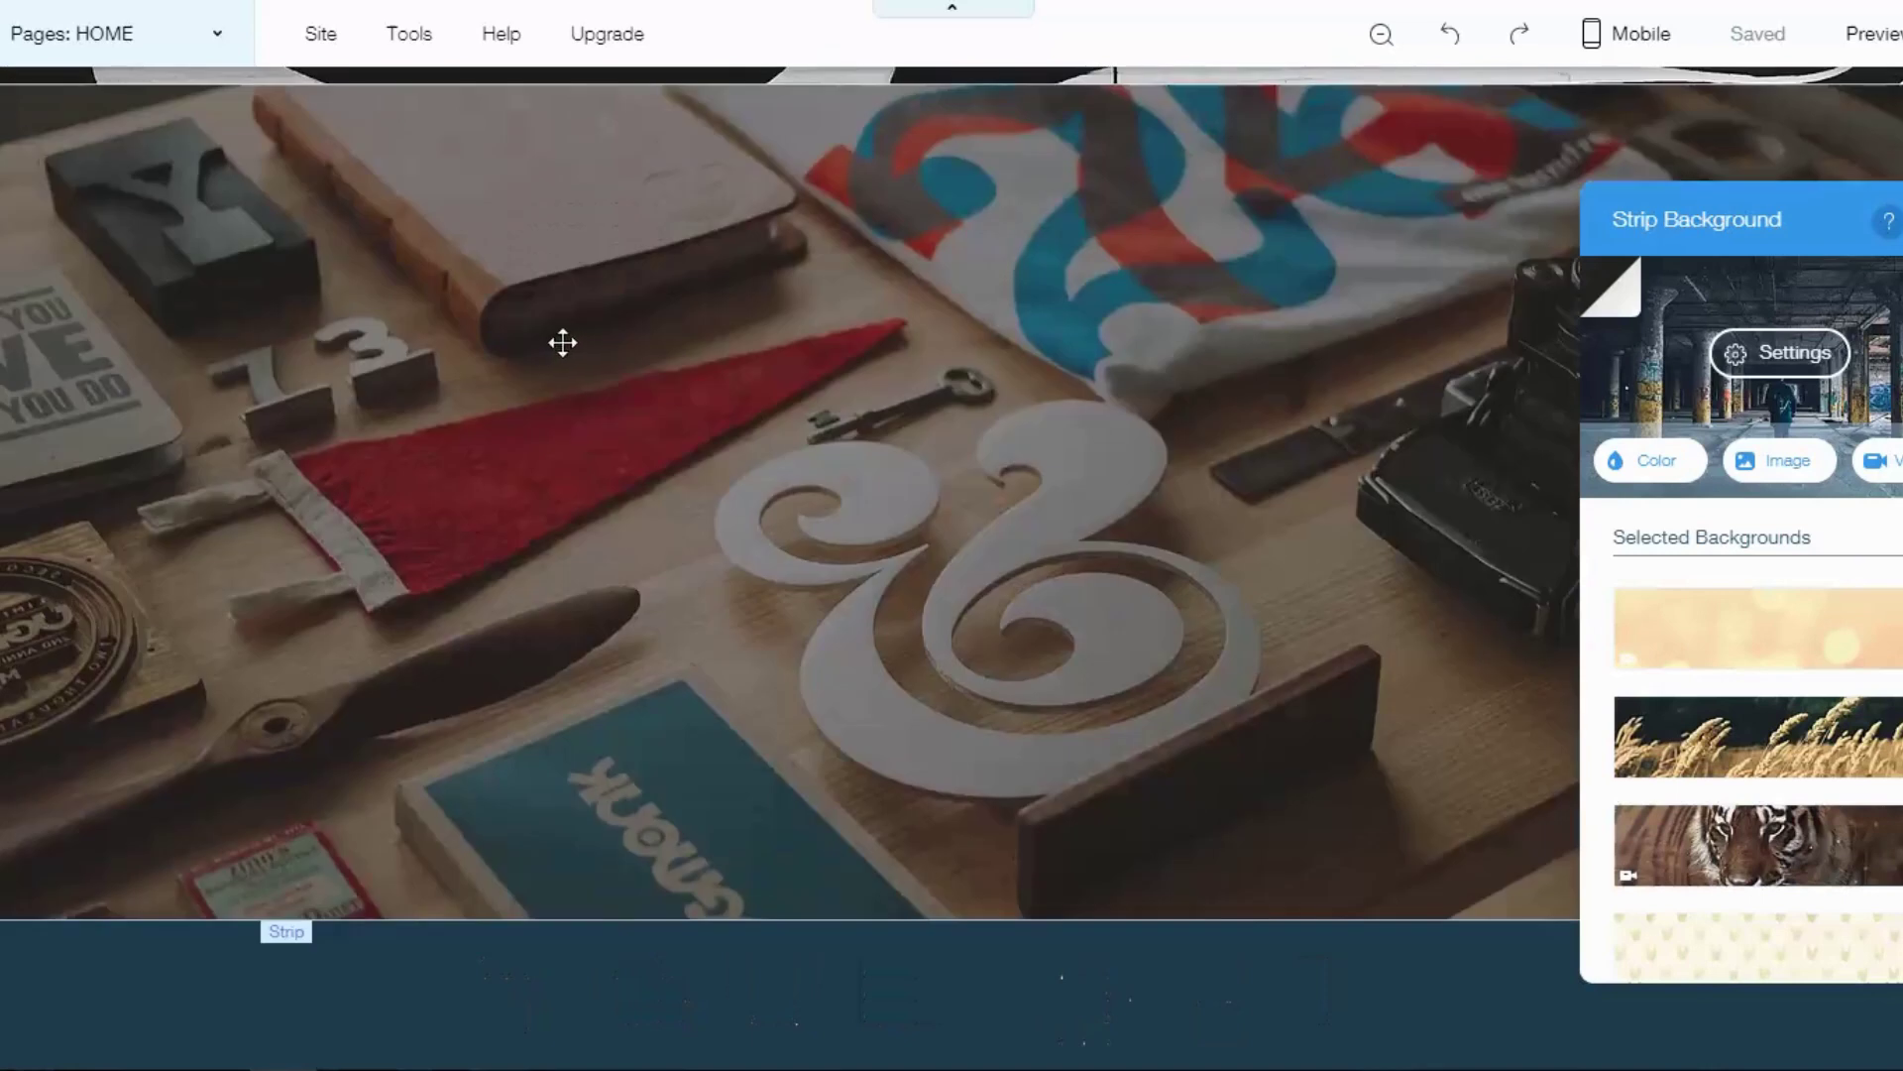
click(958, 263)
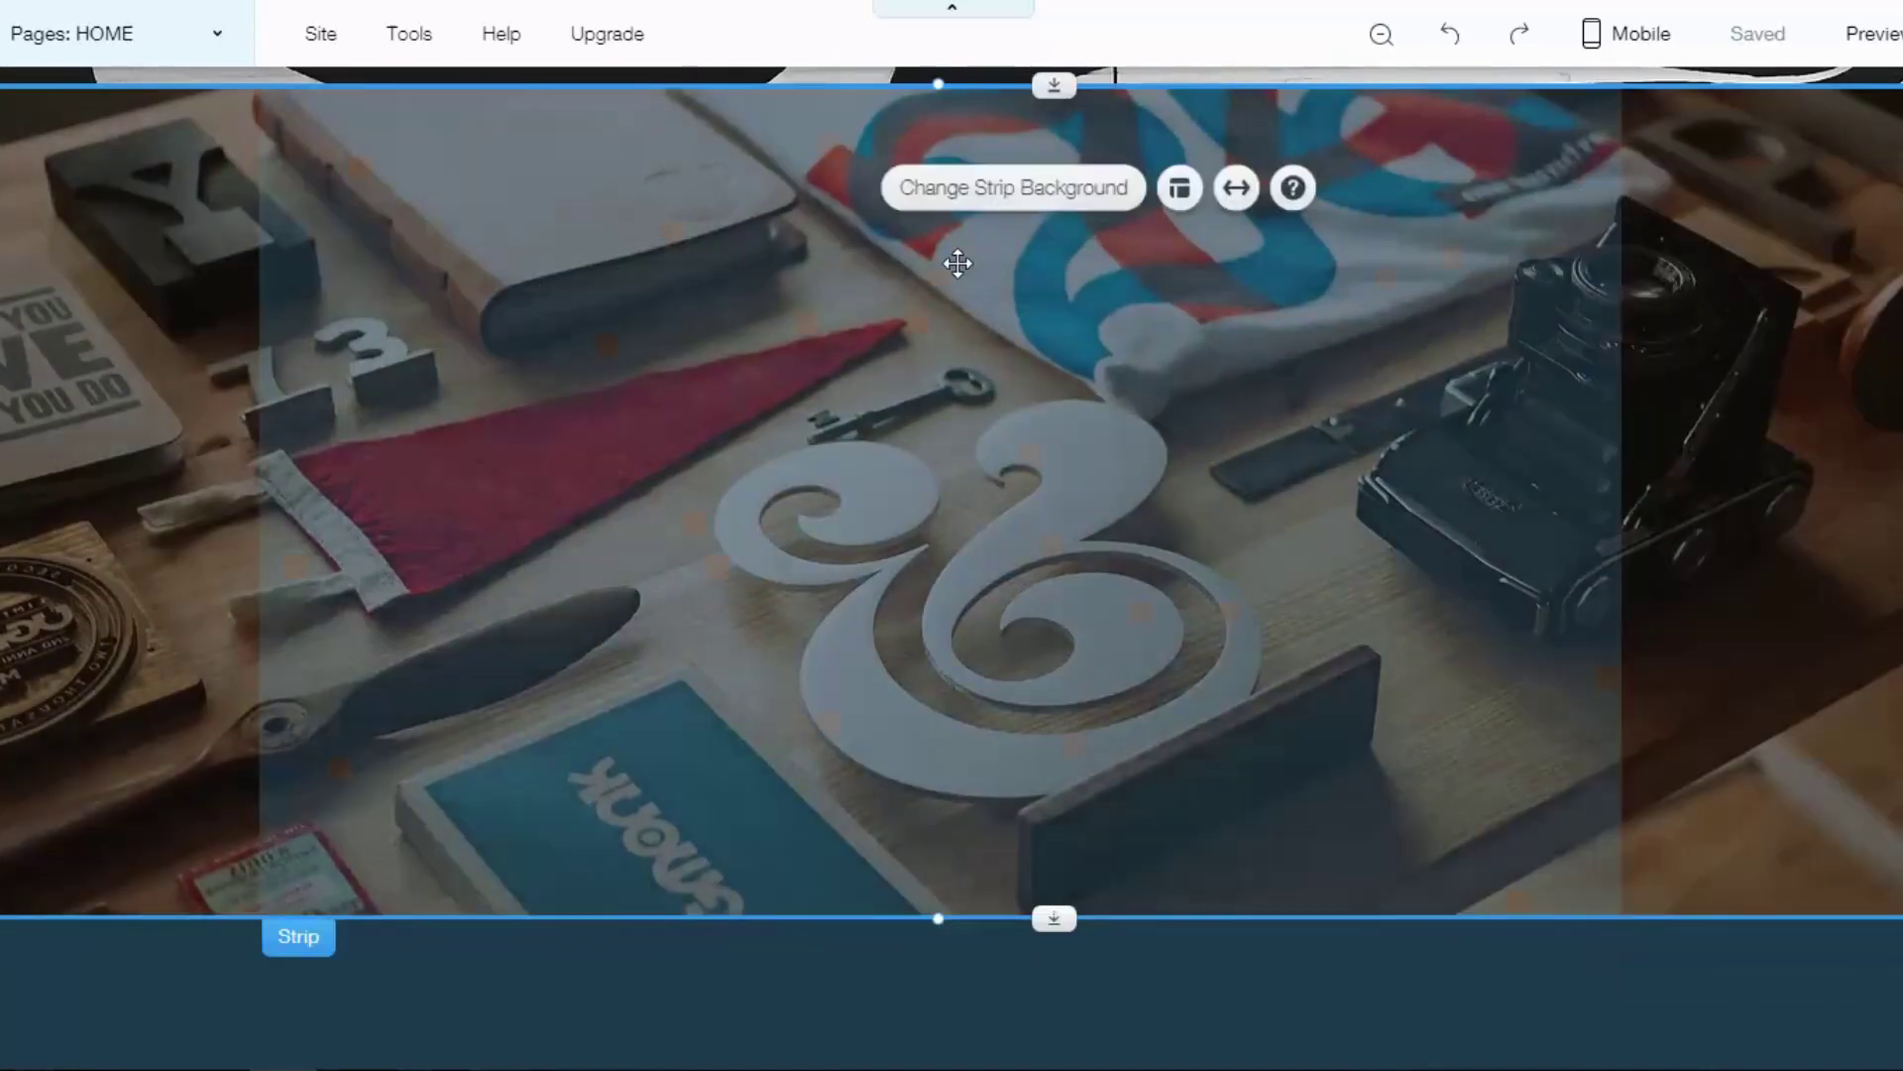
Apply the Reveal scroll effect to the desk photo strip's background image.
click(972, 198)
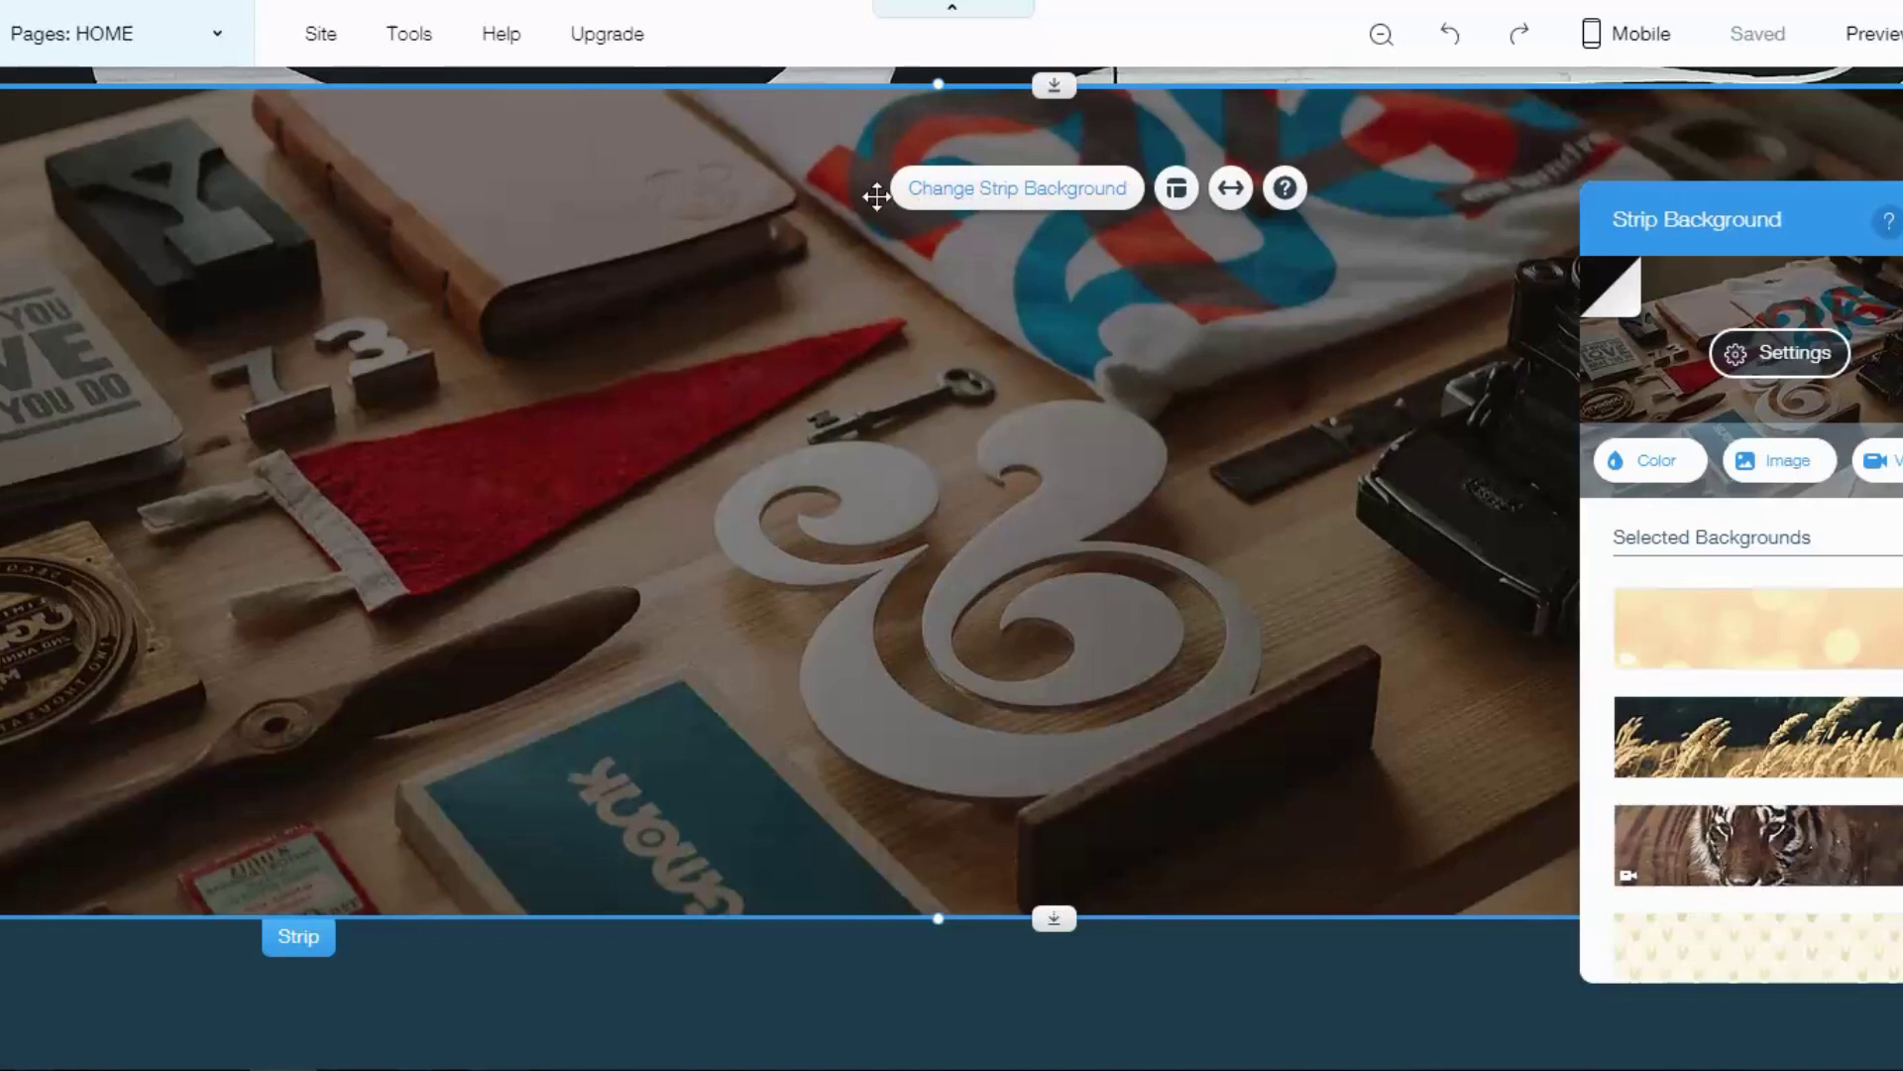
click(1763, 367)
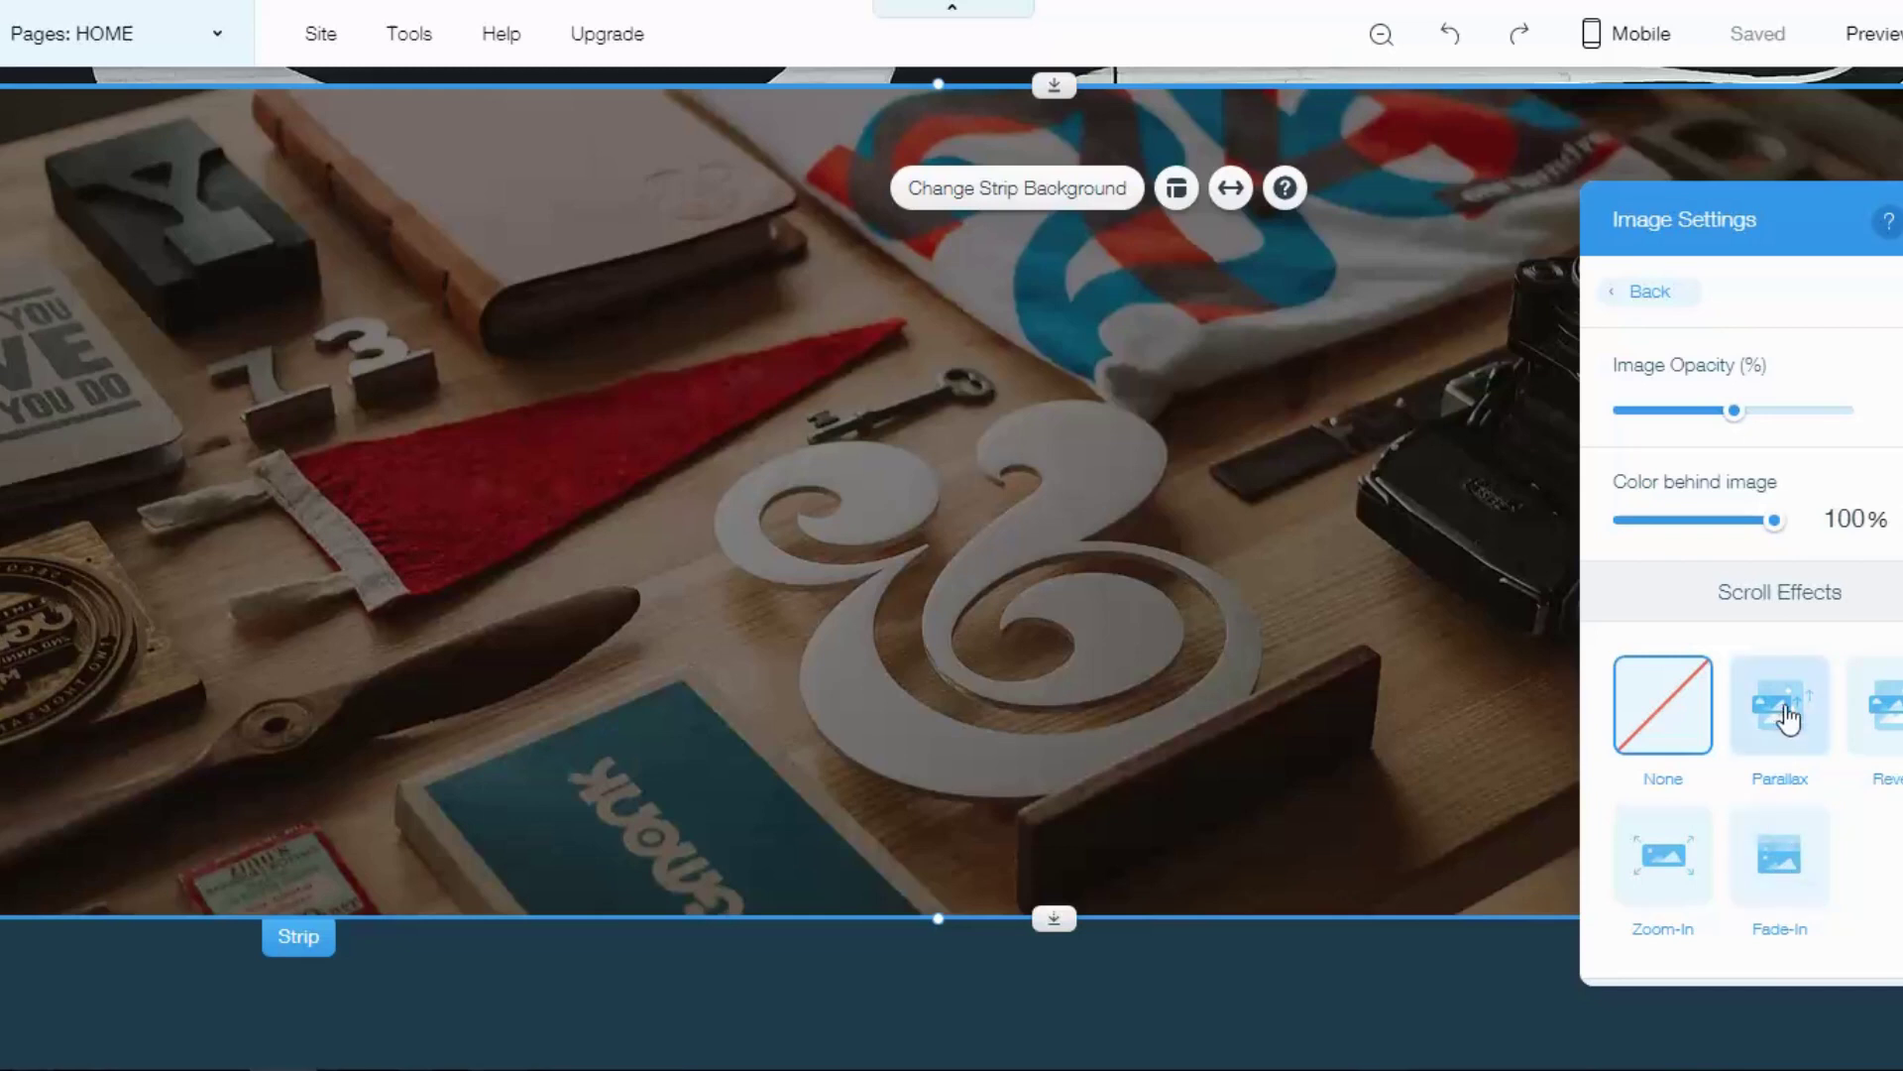
click(1883, 704)
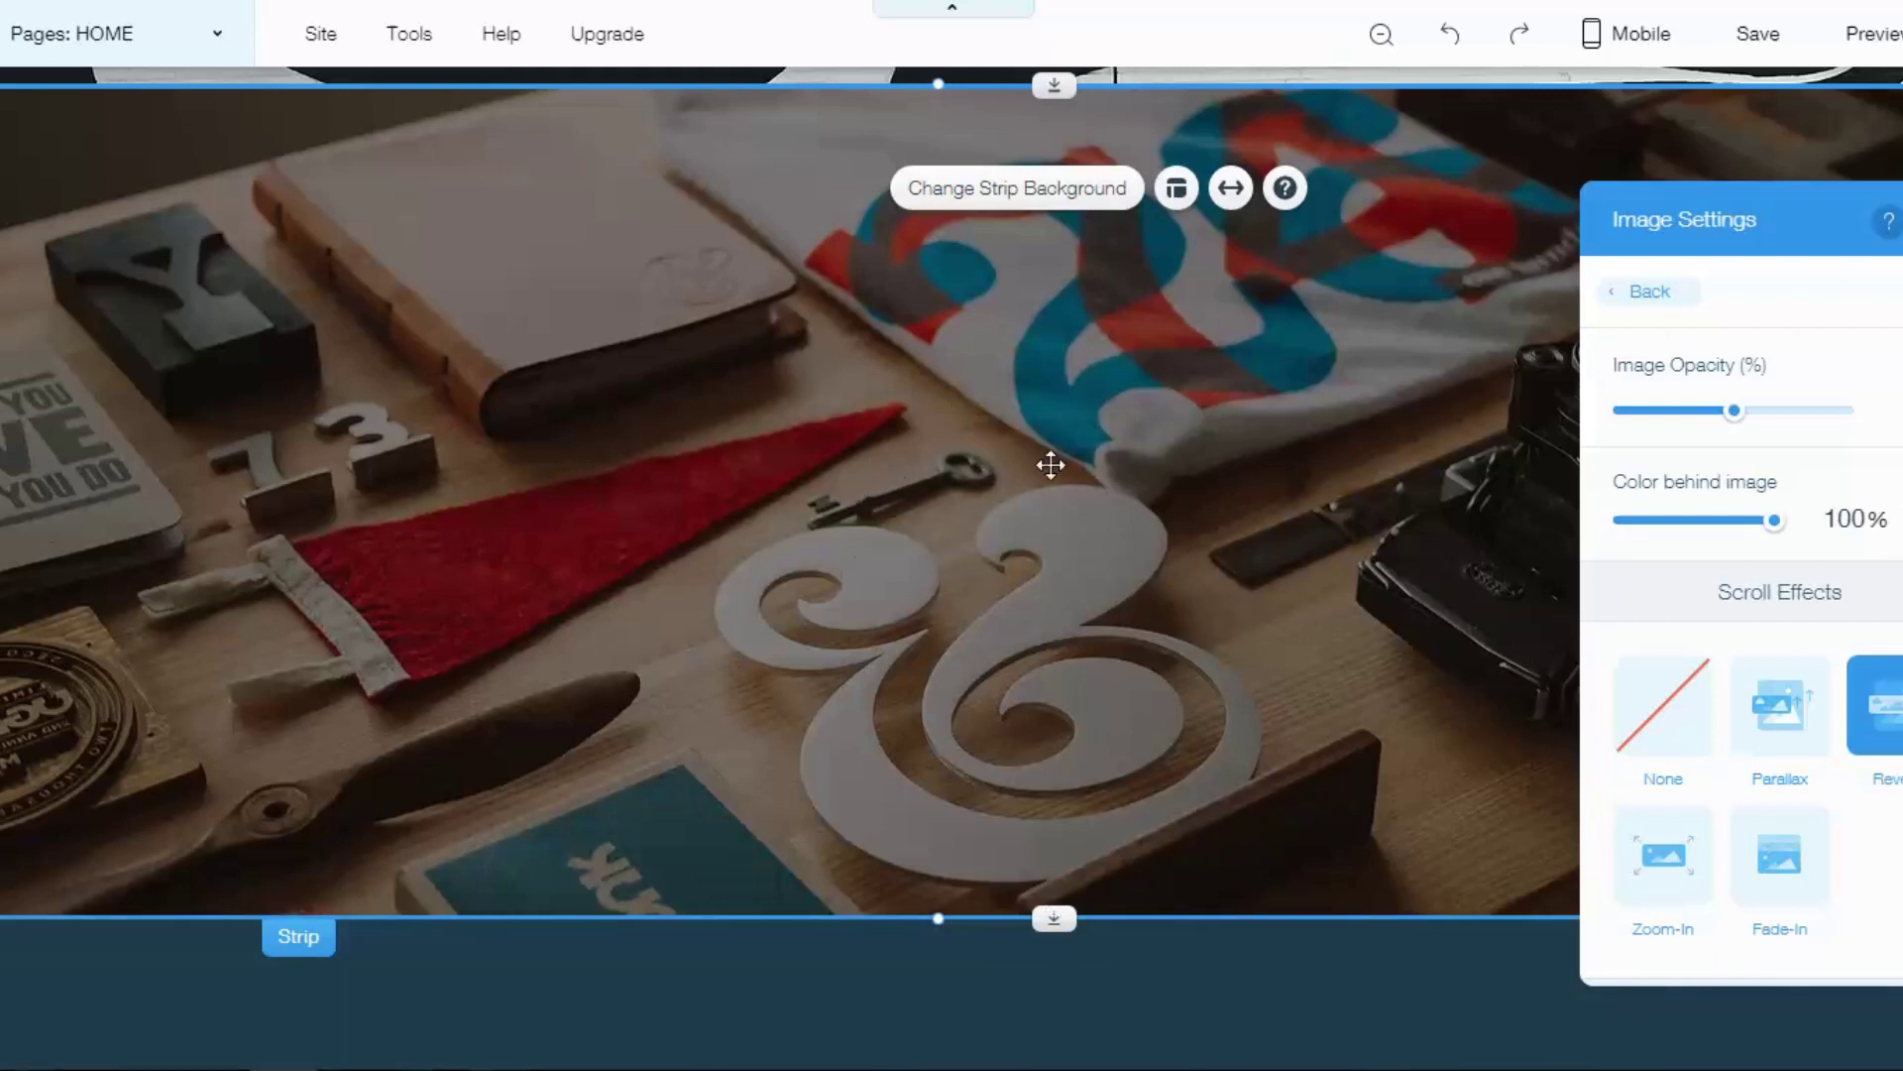
Give the YOUR BRAND graffiti strip's background image the Zoom-In scroll effect.
scroll(1415, 374, down, 3)
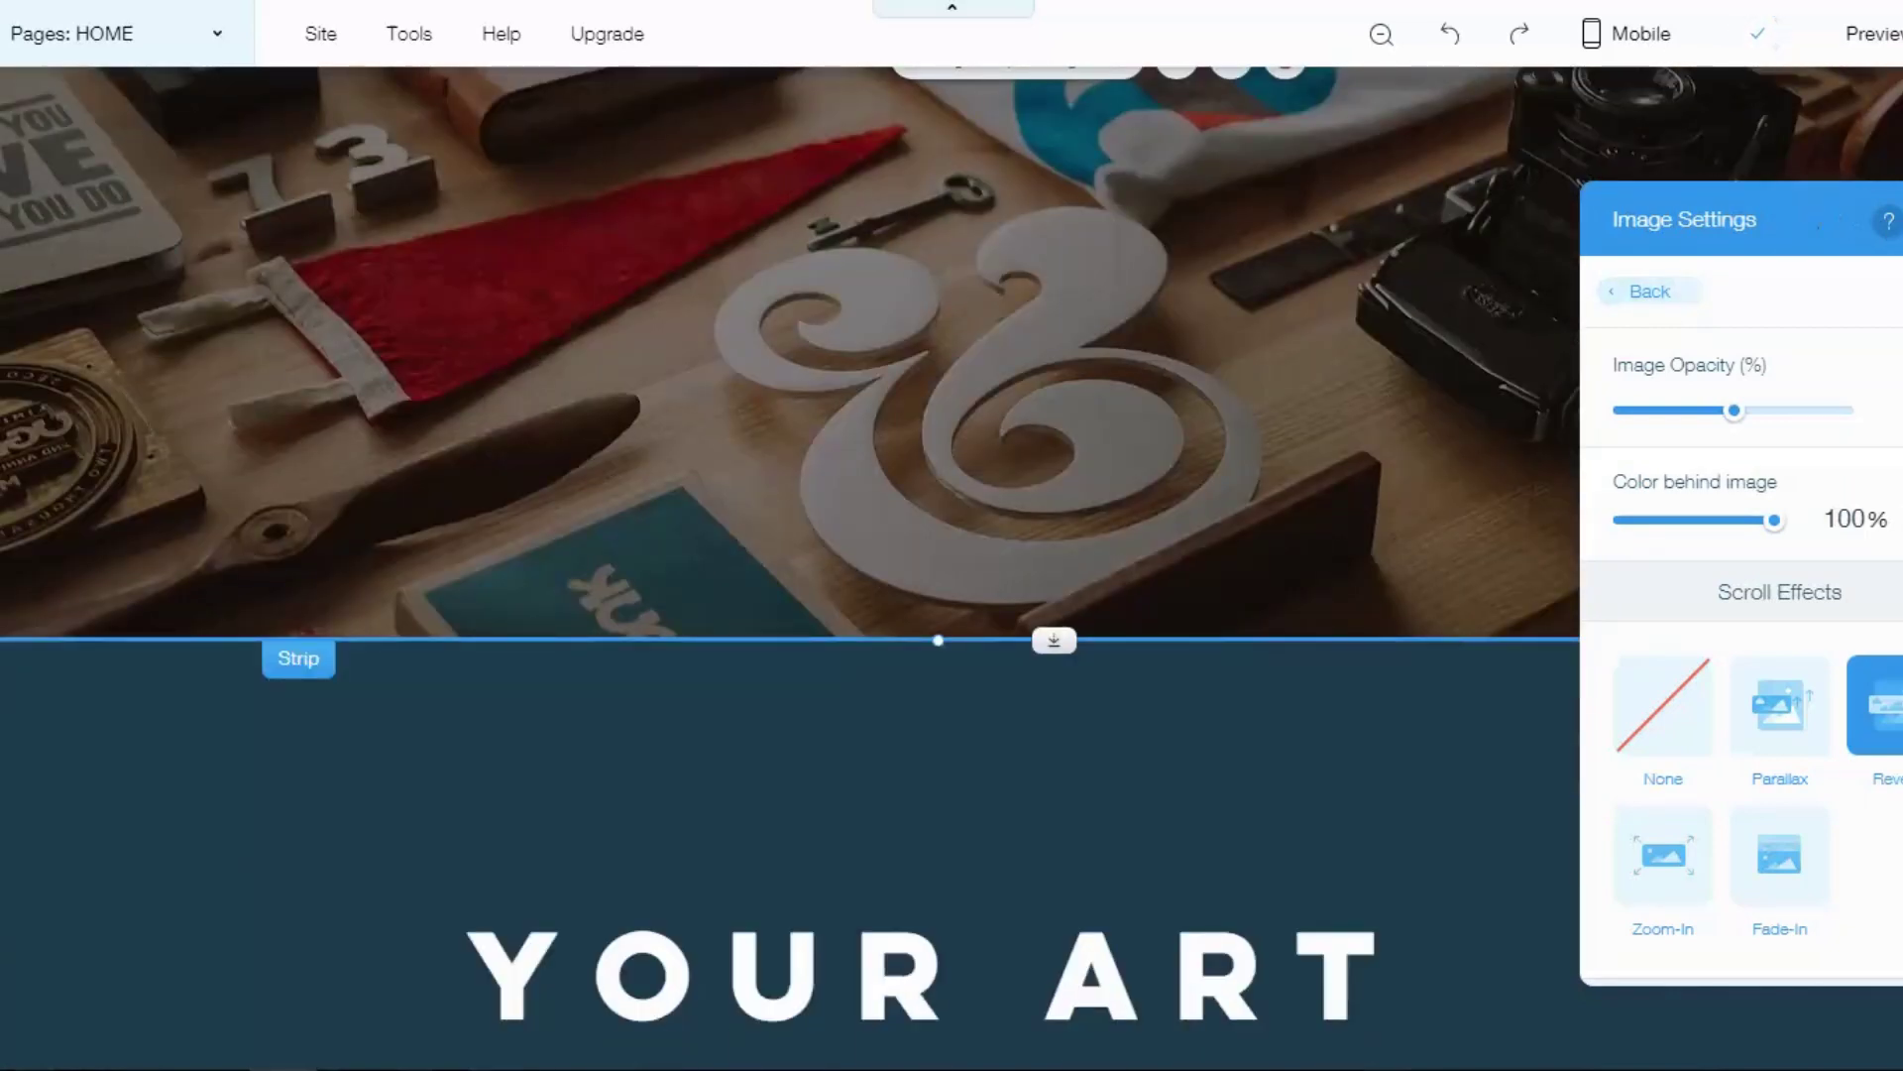
scroll(157, 769, down, 4)
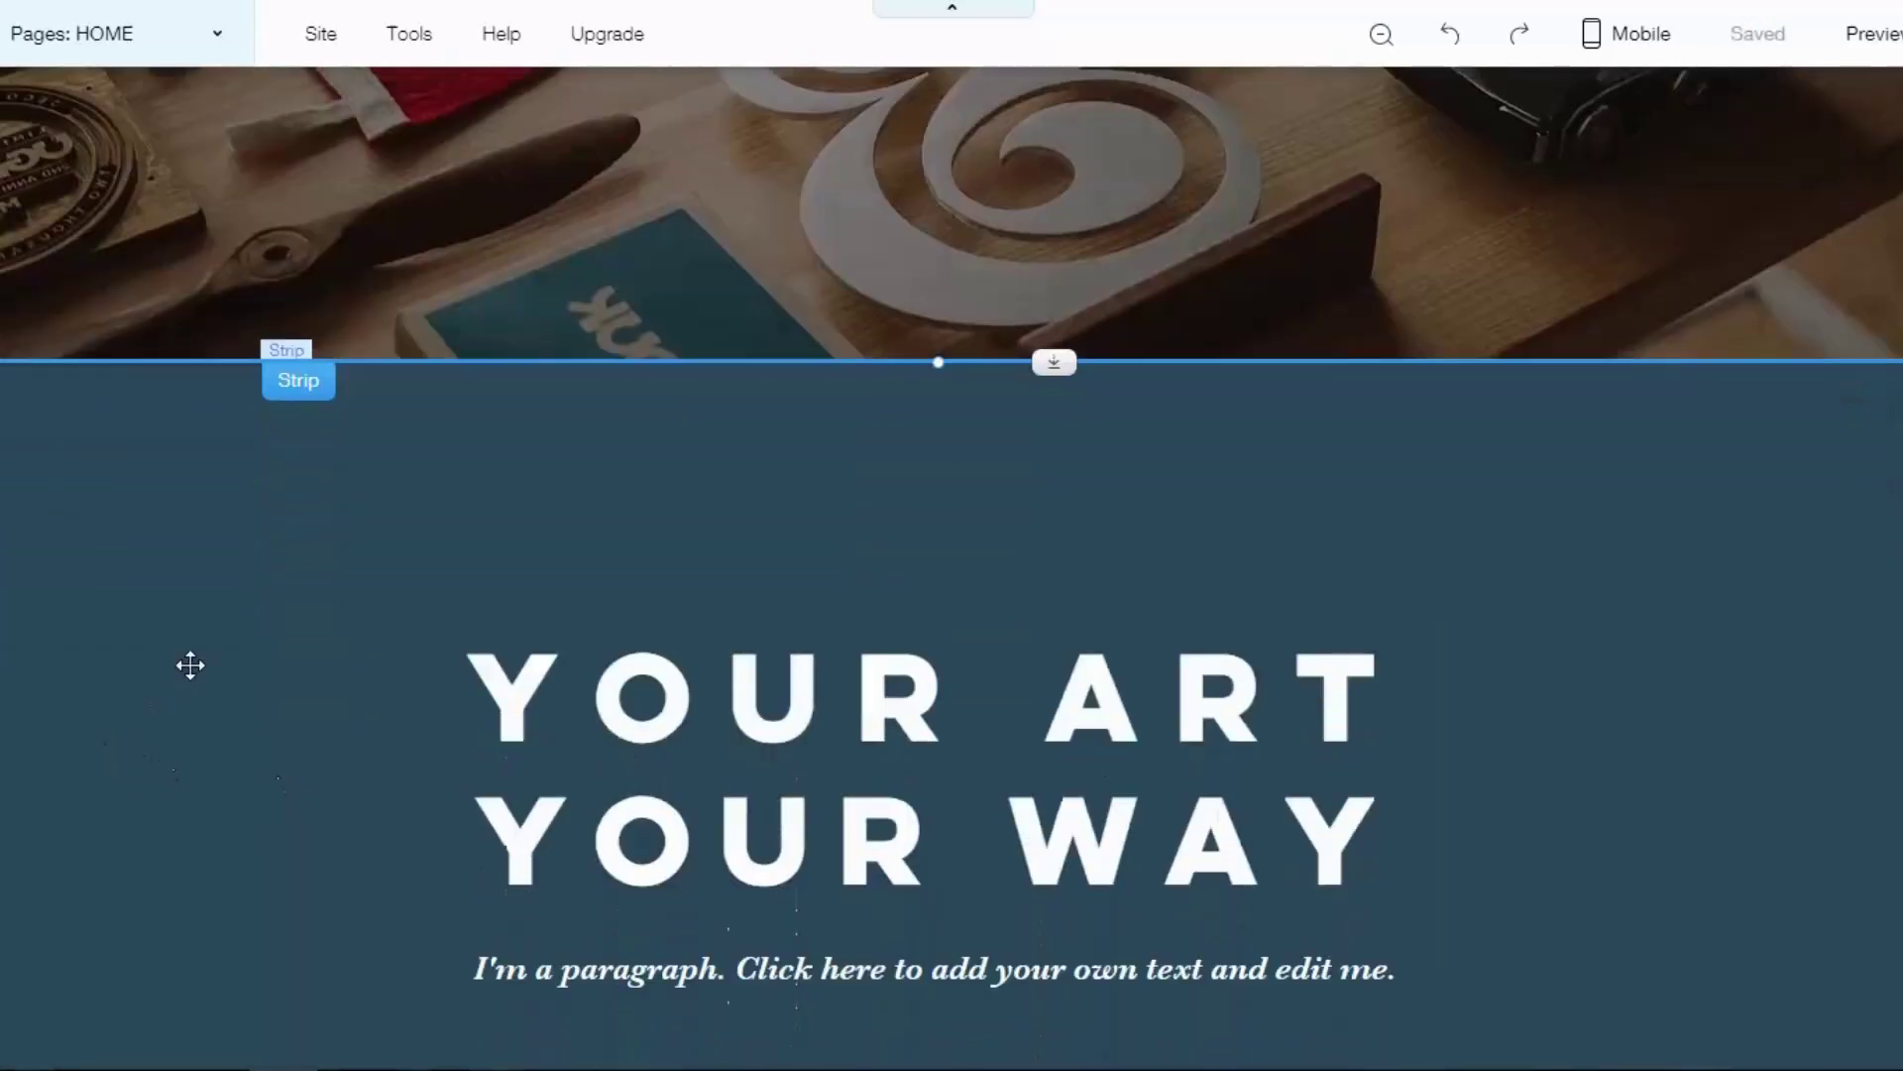
scroll(261, 661, down, 4)
scroll(302, 637, down, 3)
scroll(153, 642, down, 3)
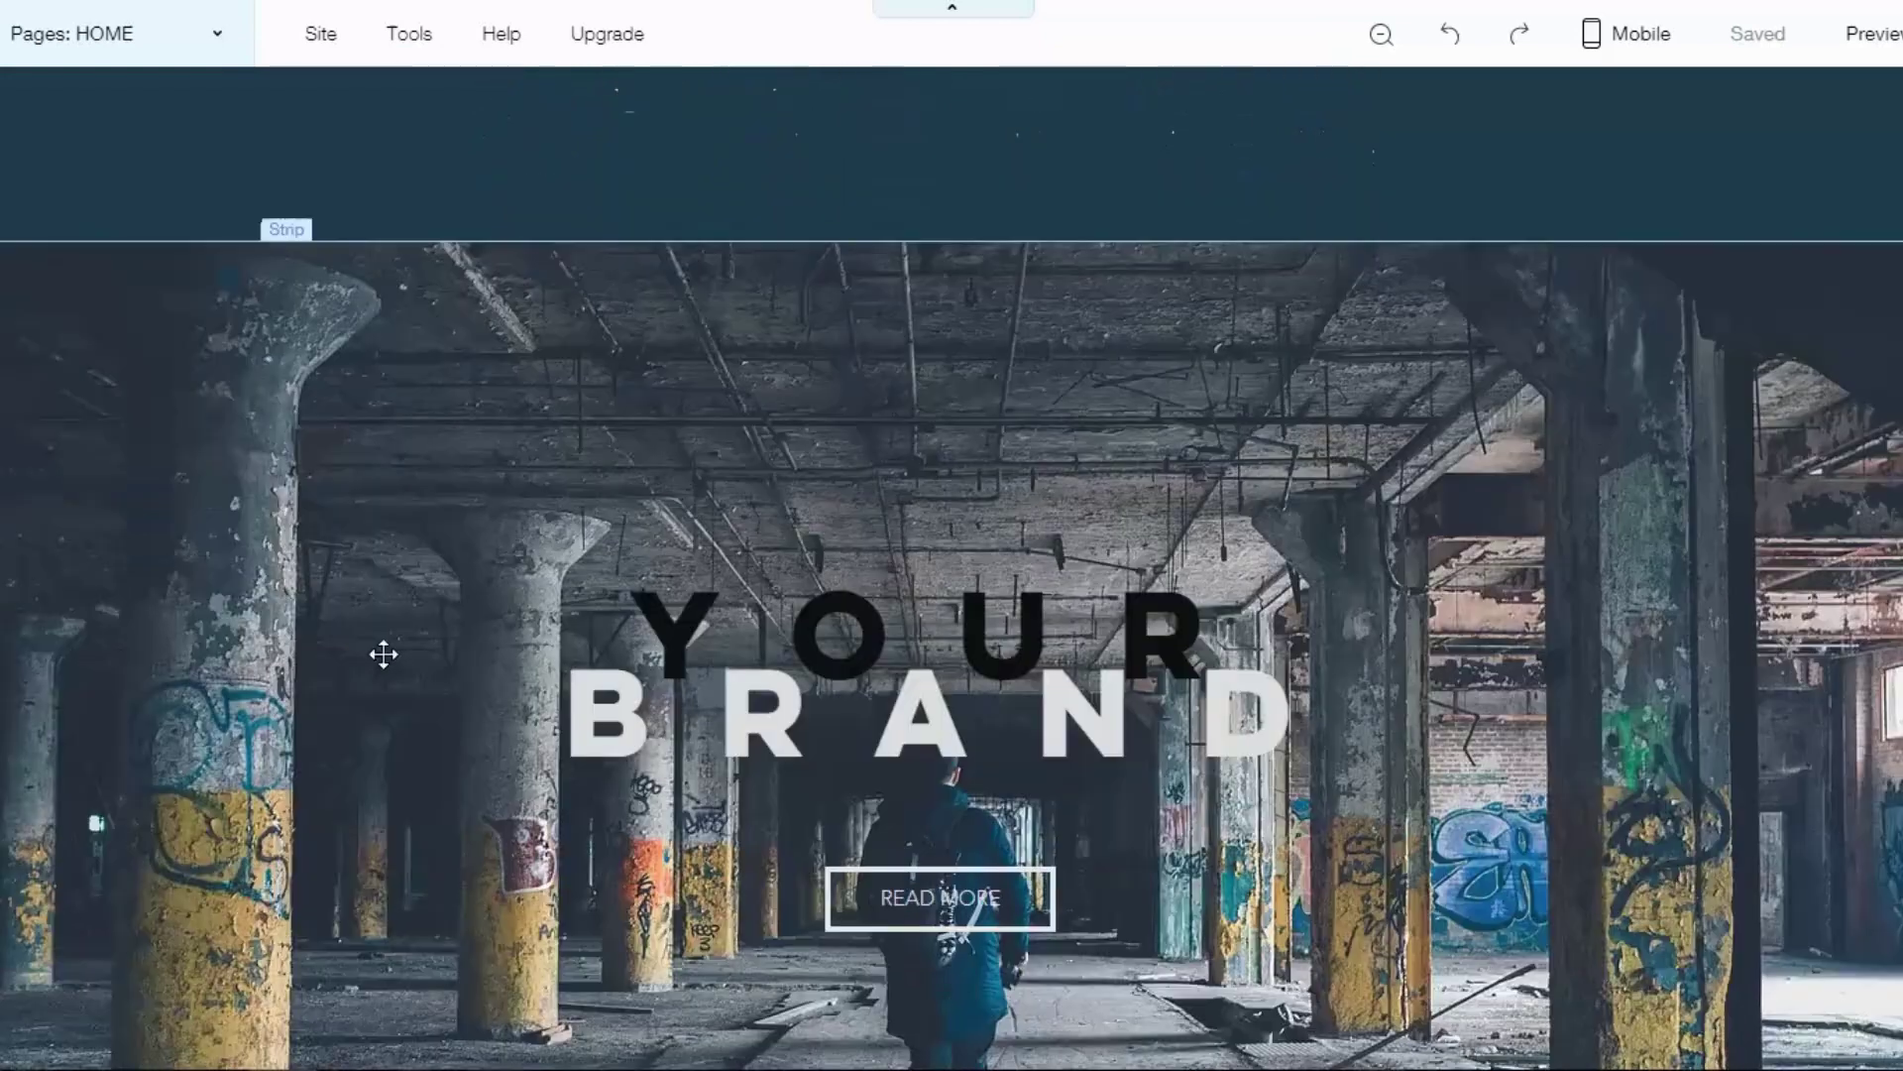
click(158, 357)
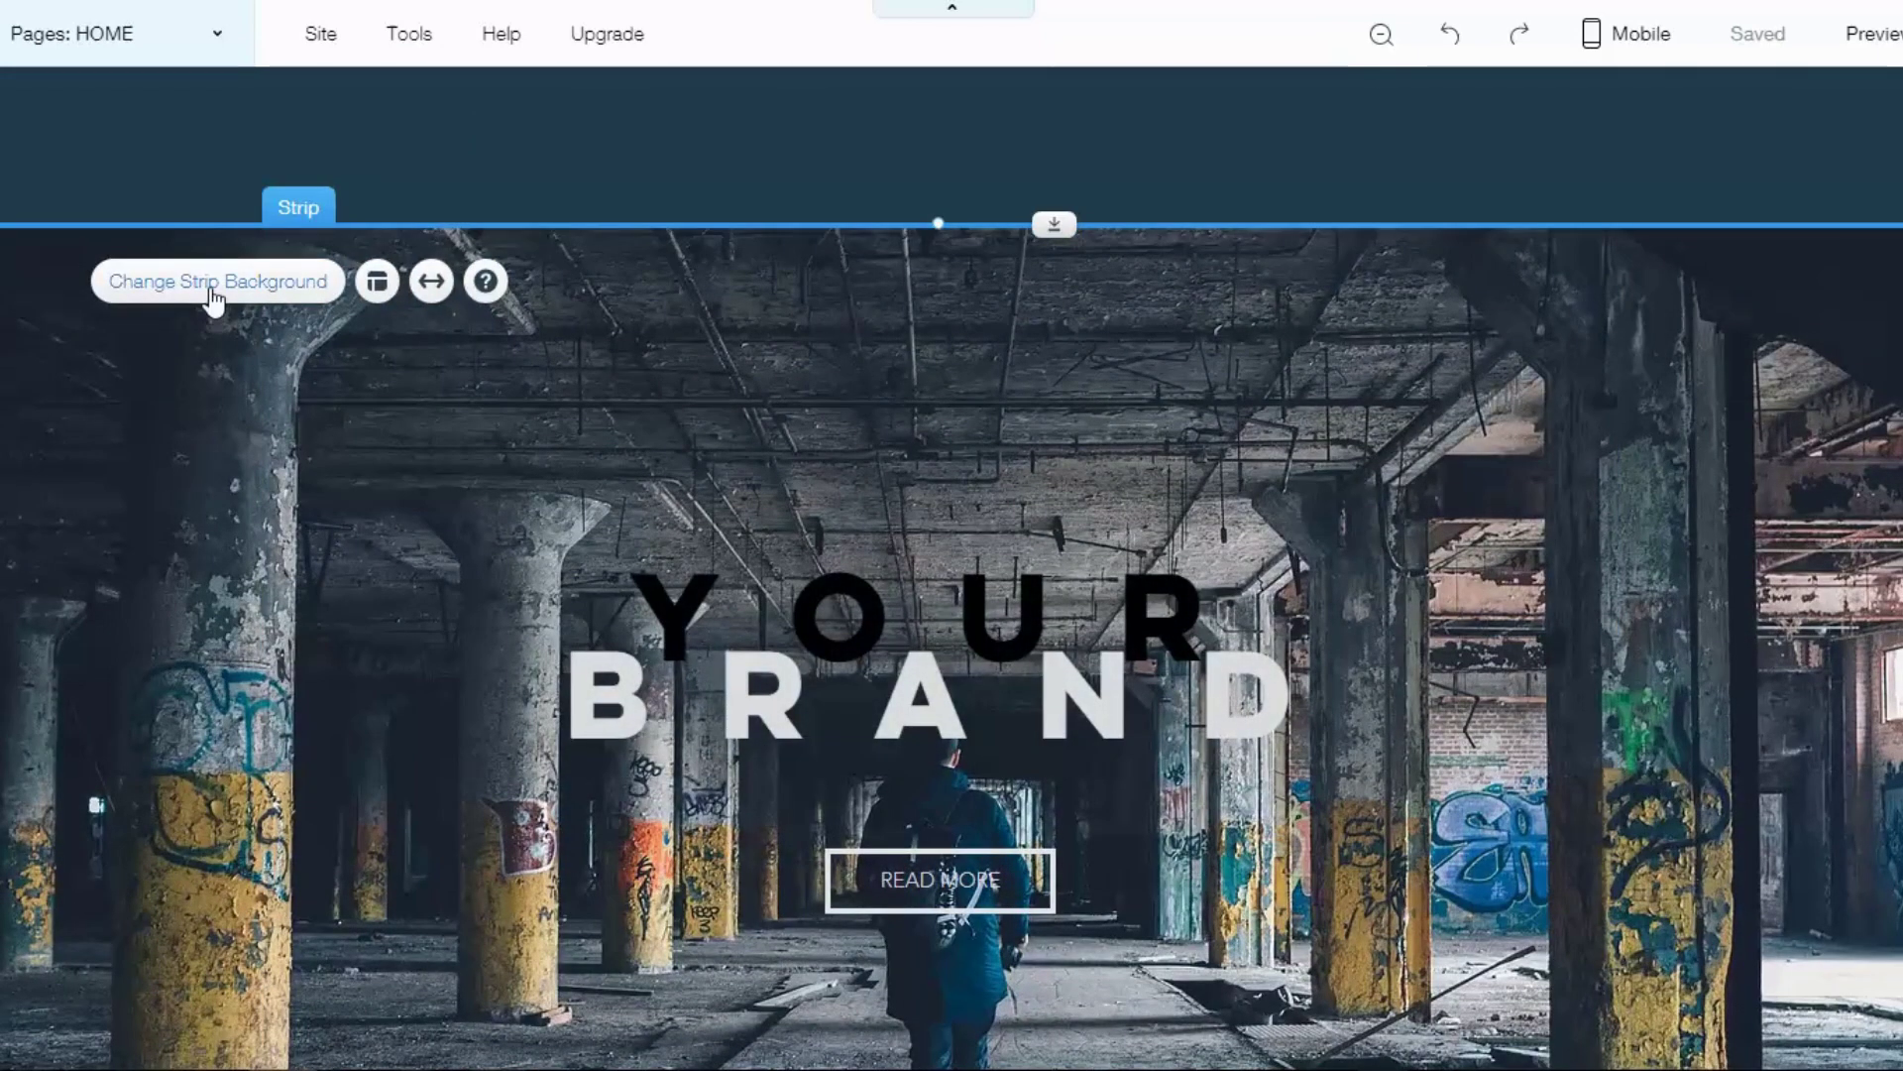
click(212, 285)
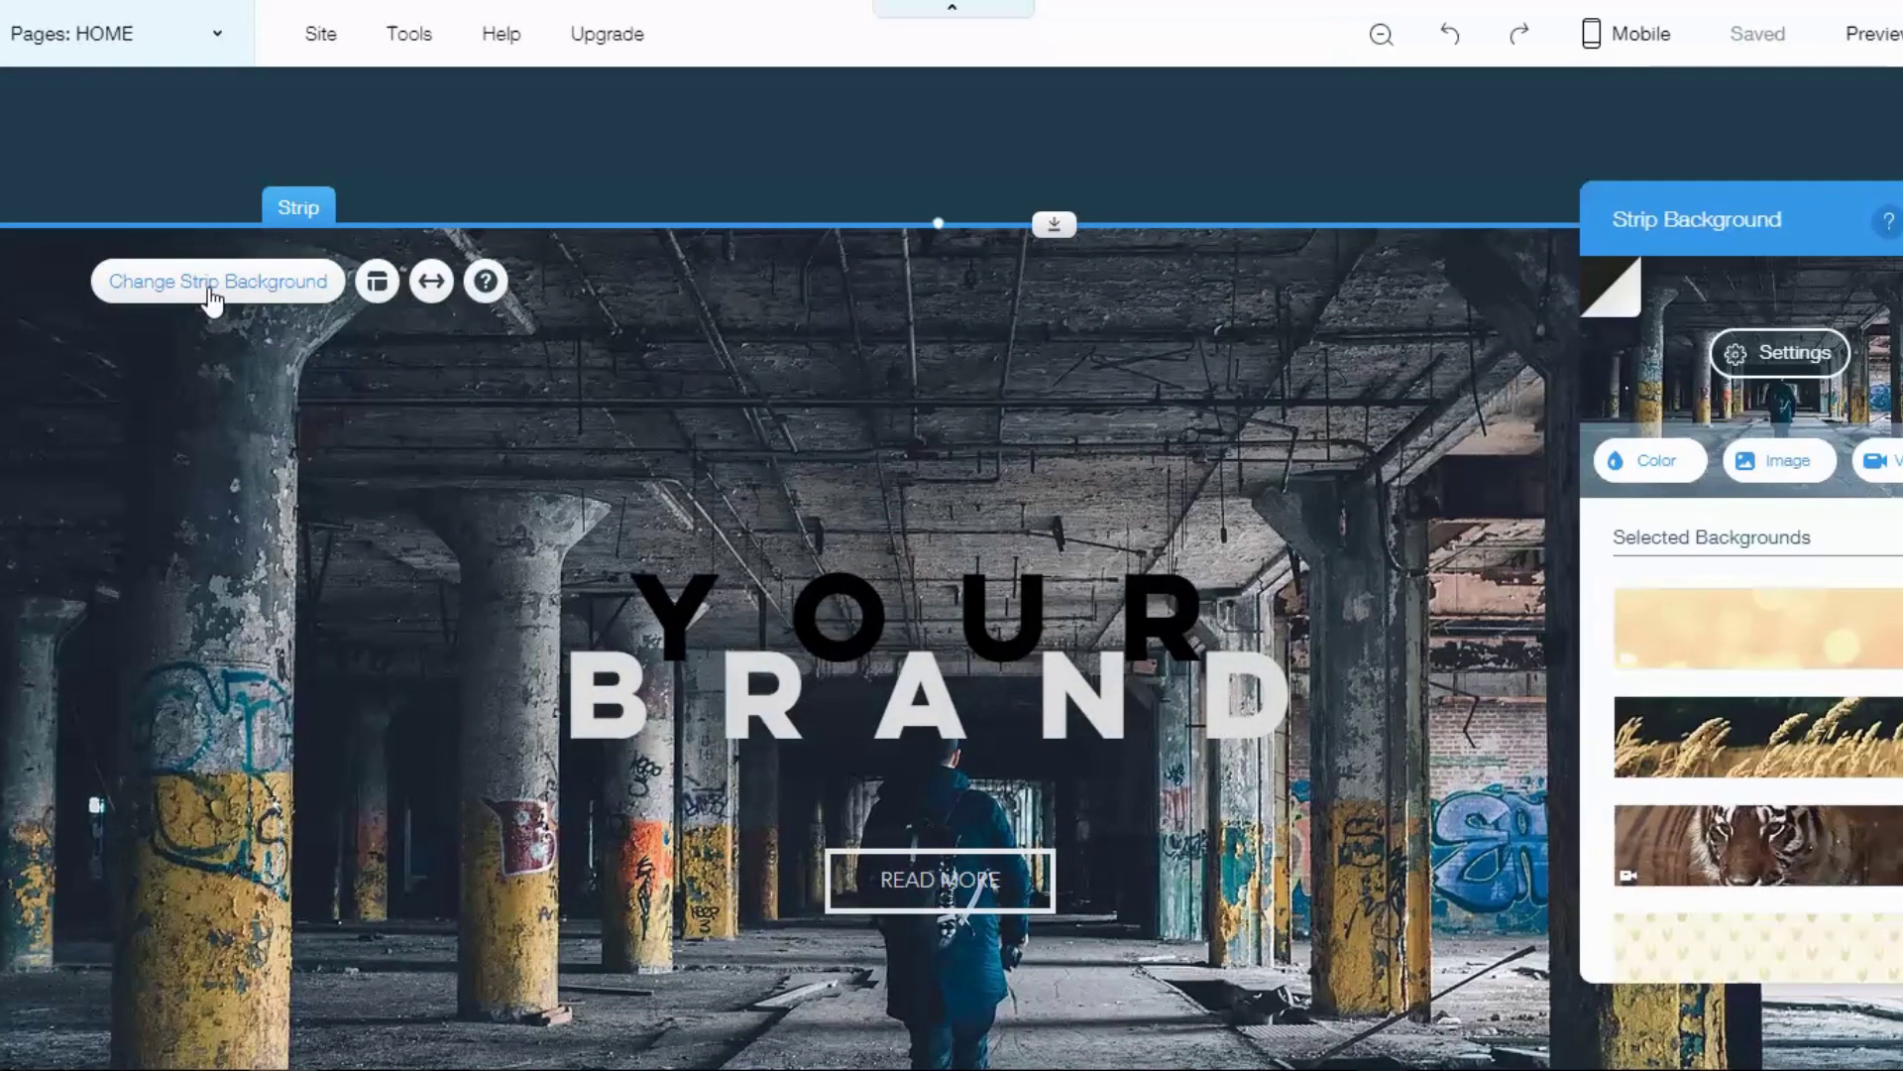
click(1773, 364)
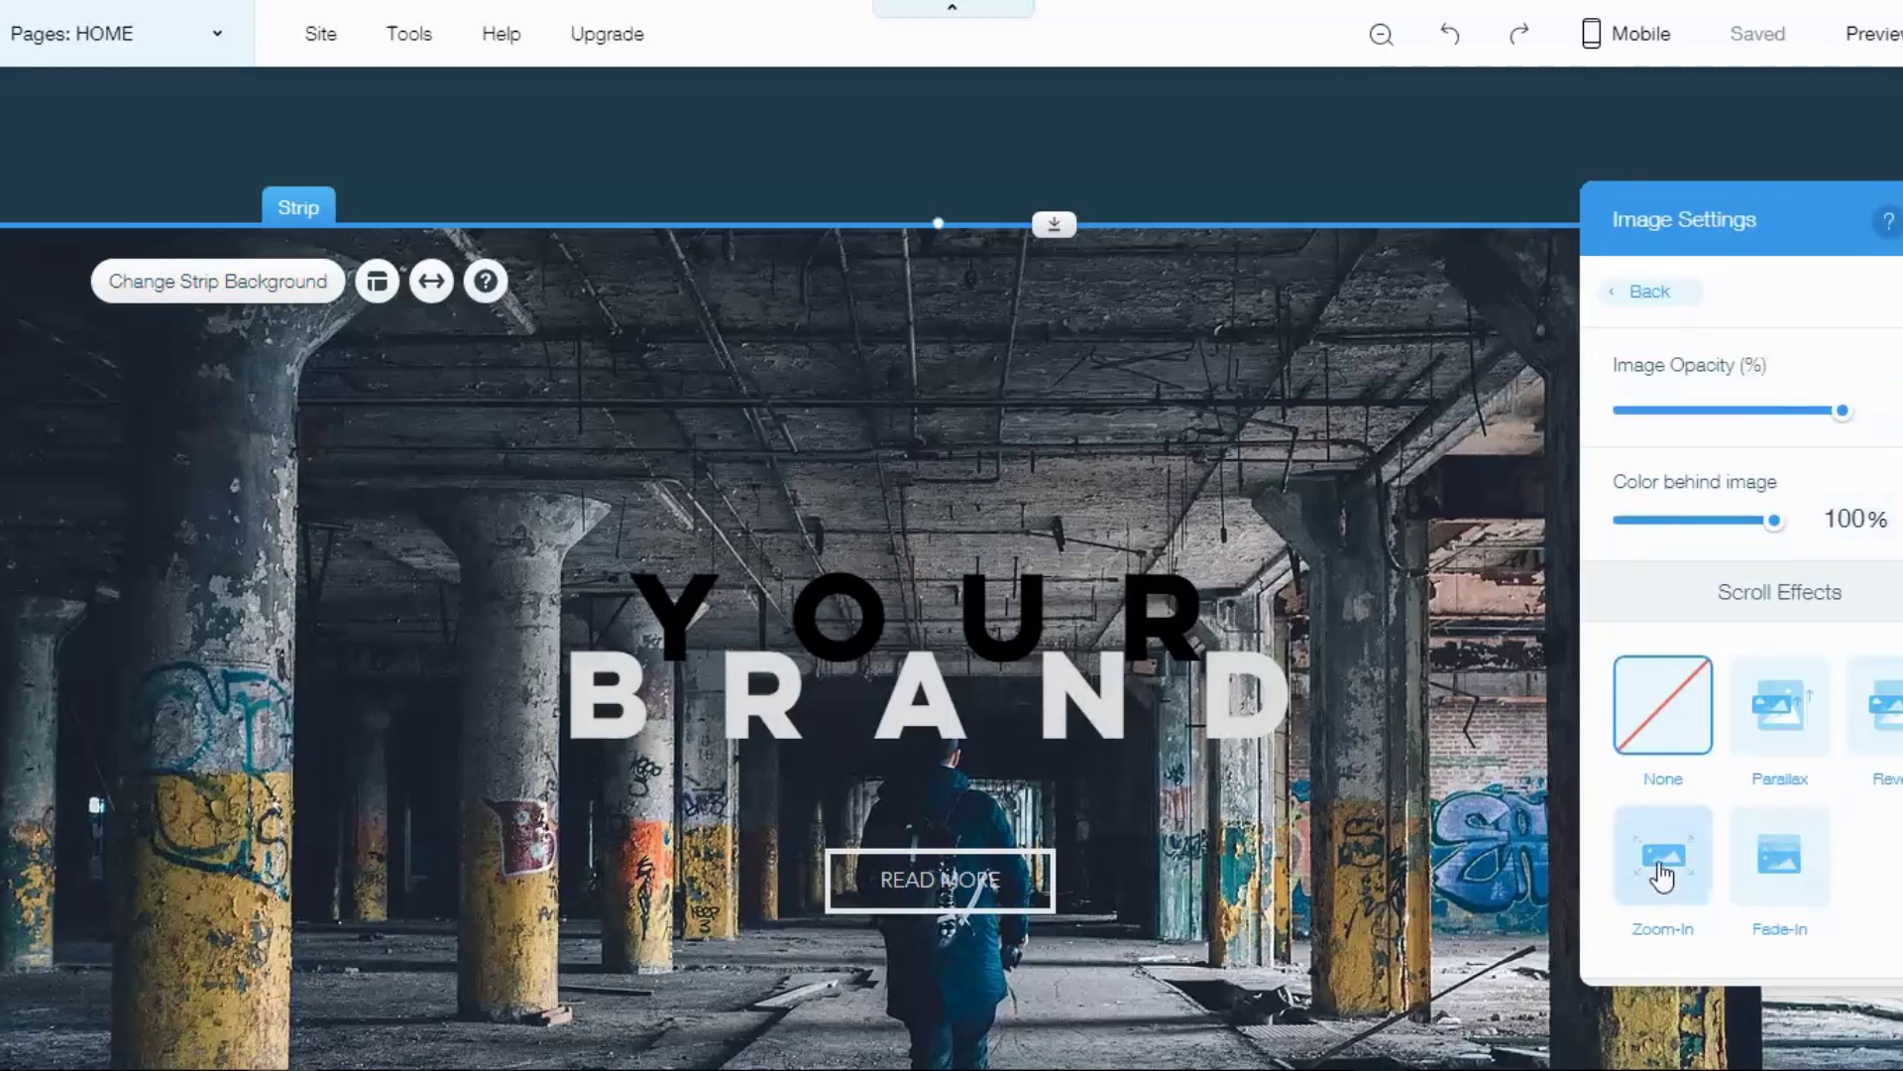
click(1663, 866)
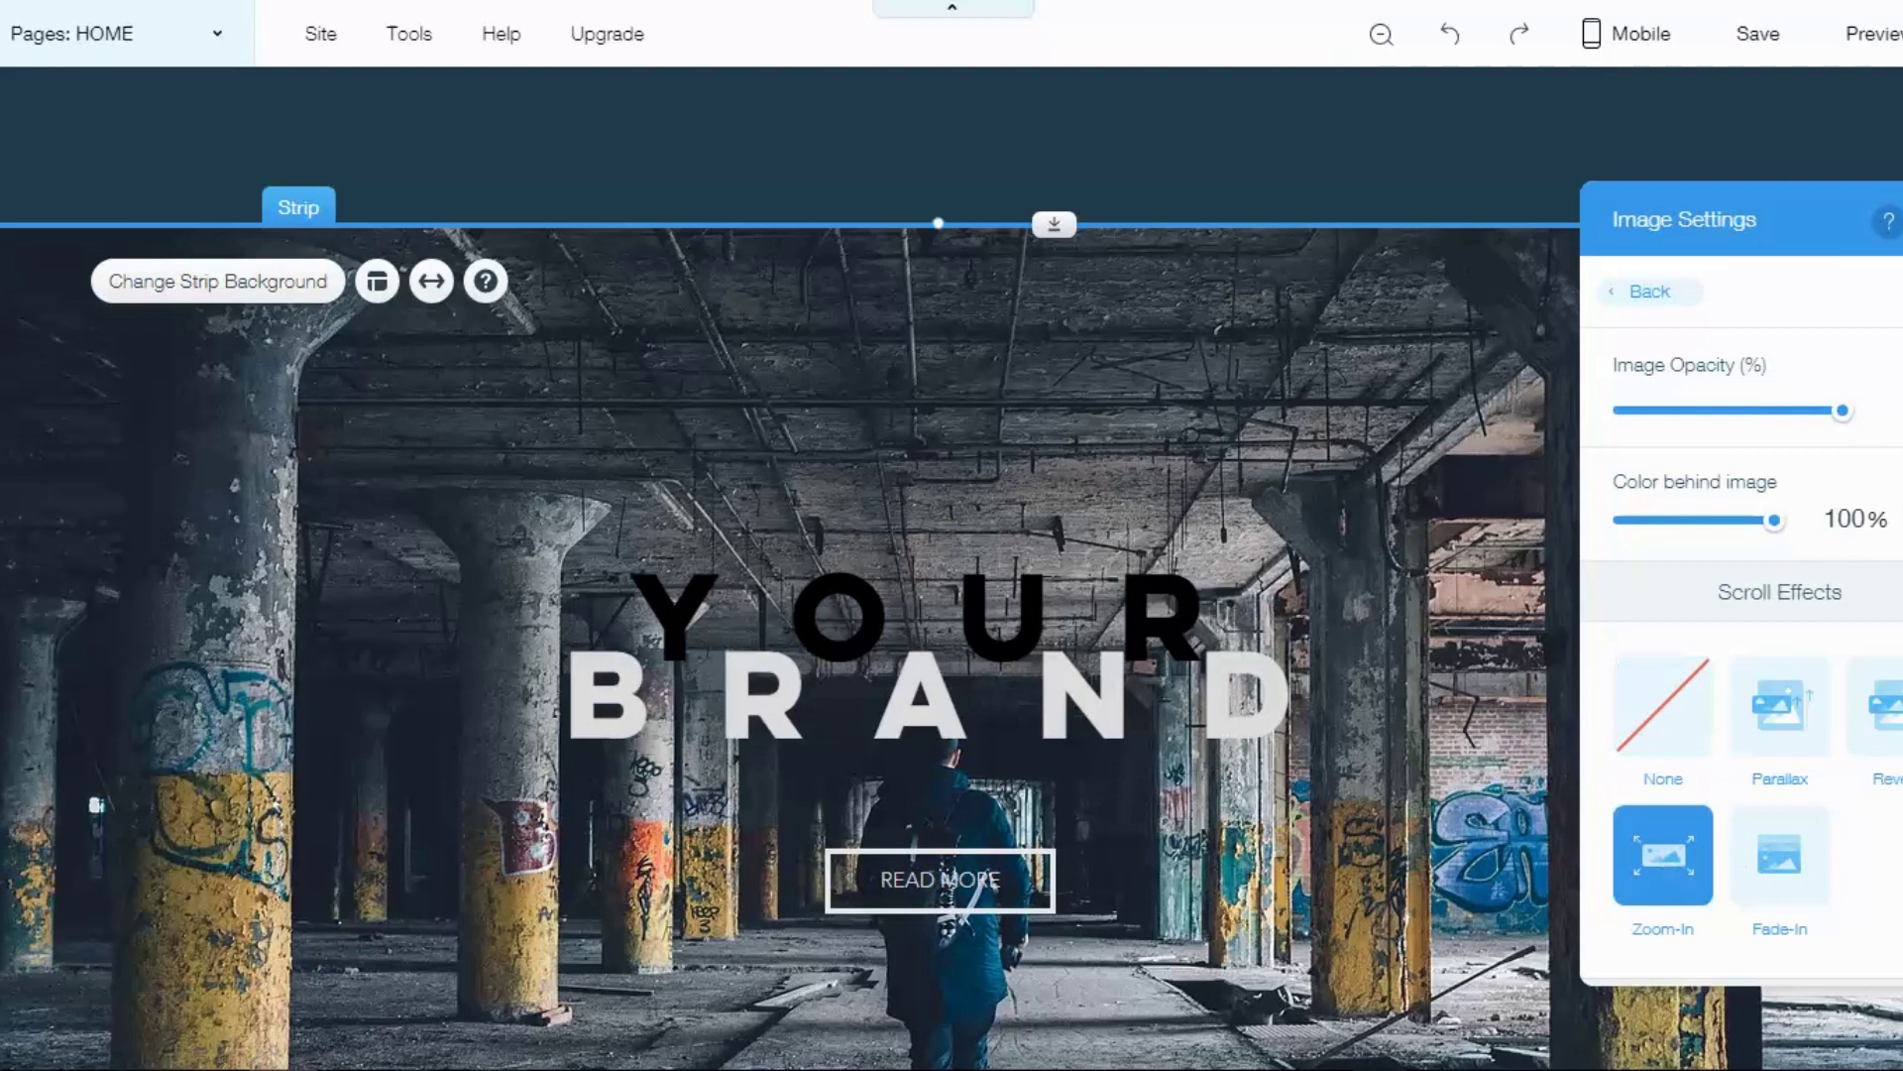
key(Escape)
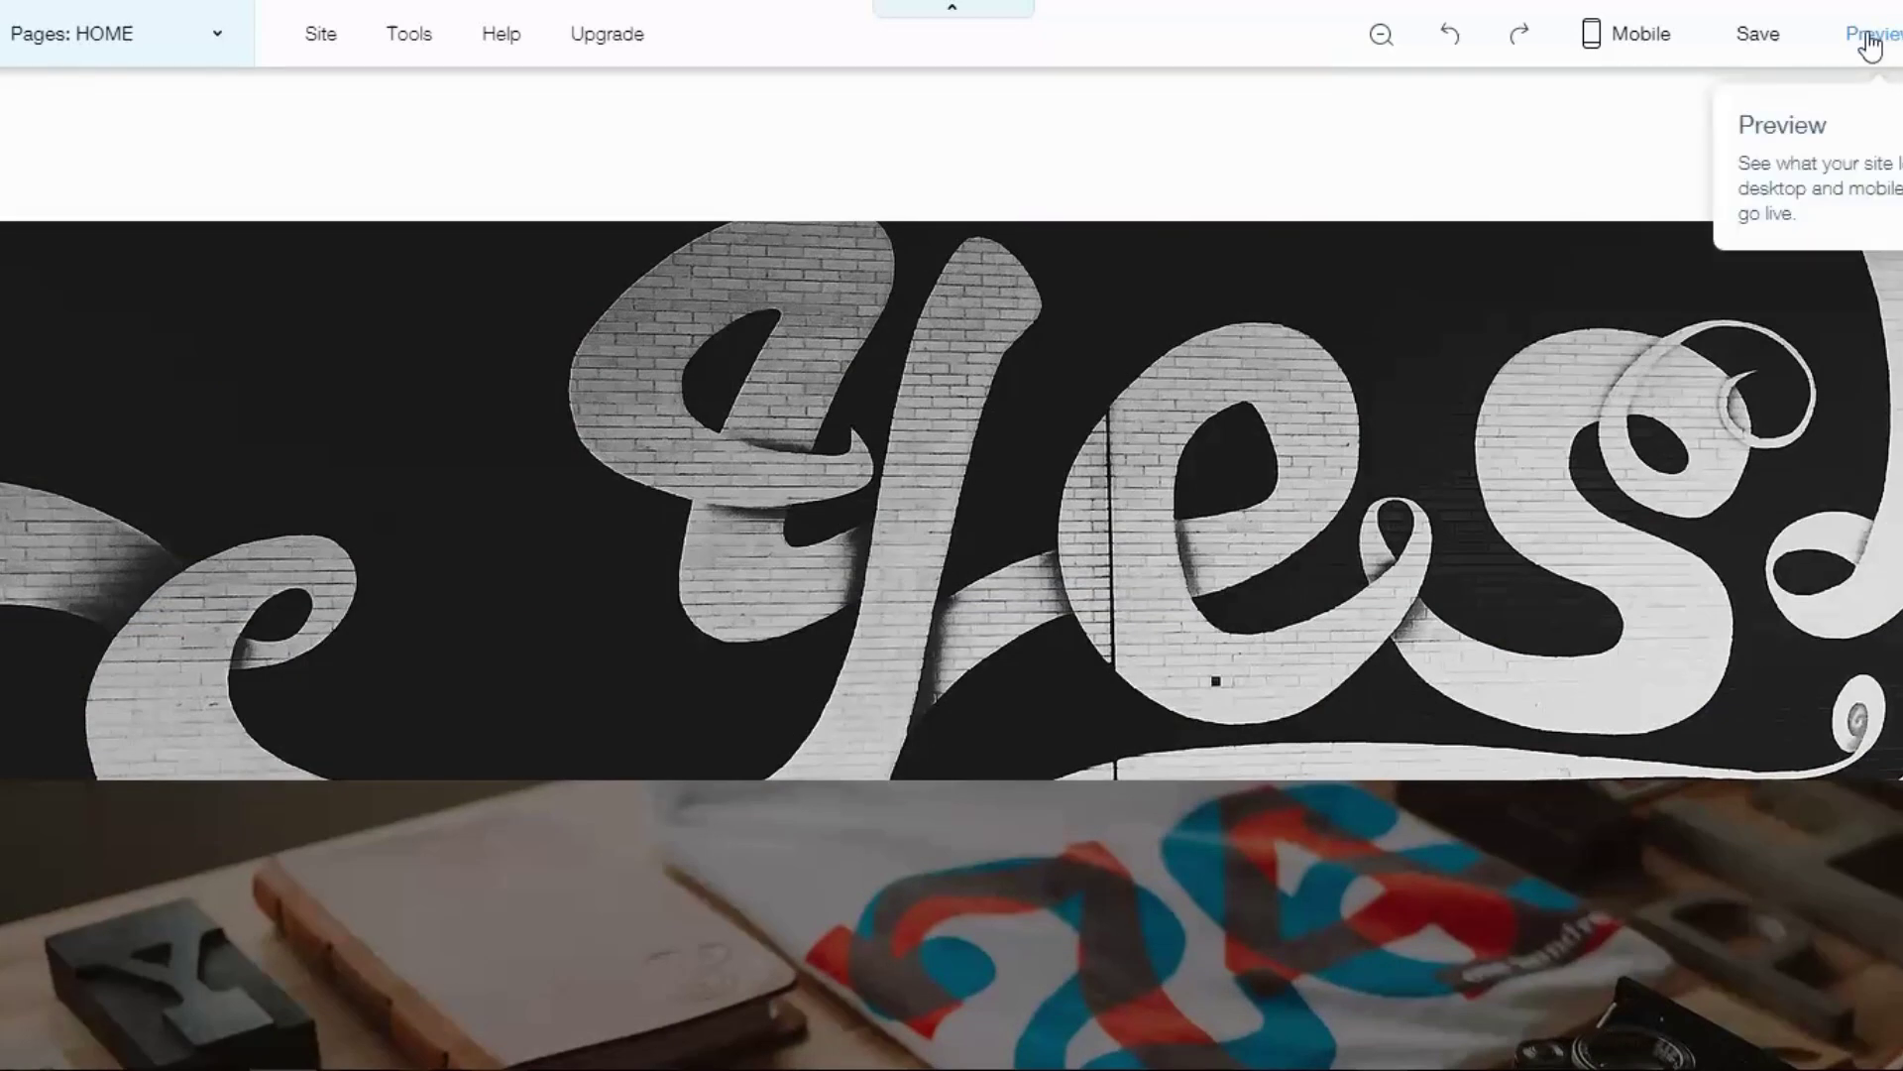
Preview the homepage and scroll up and down to watch the Reveal and Zoom-In effects.
click(1870, 37)
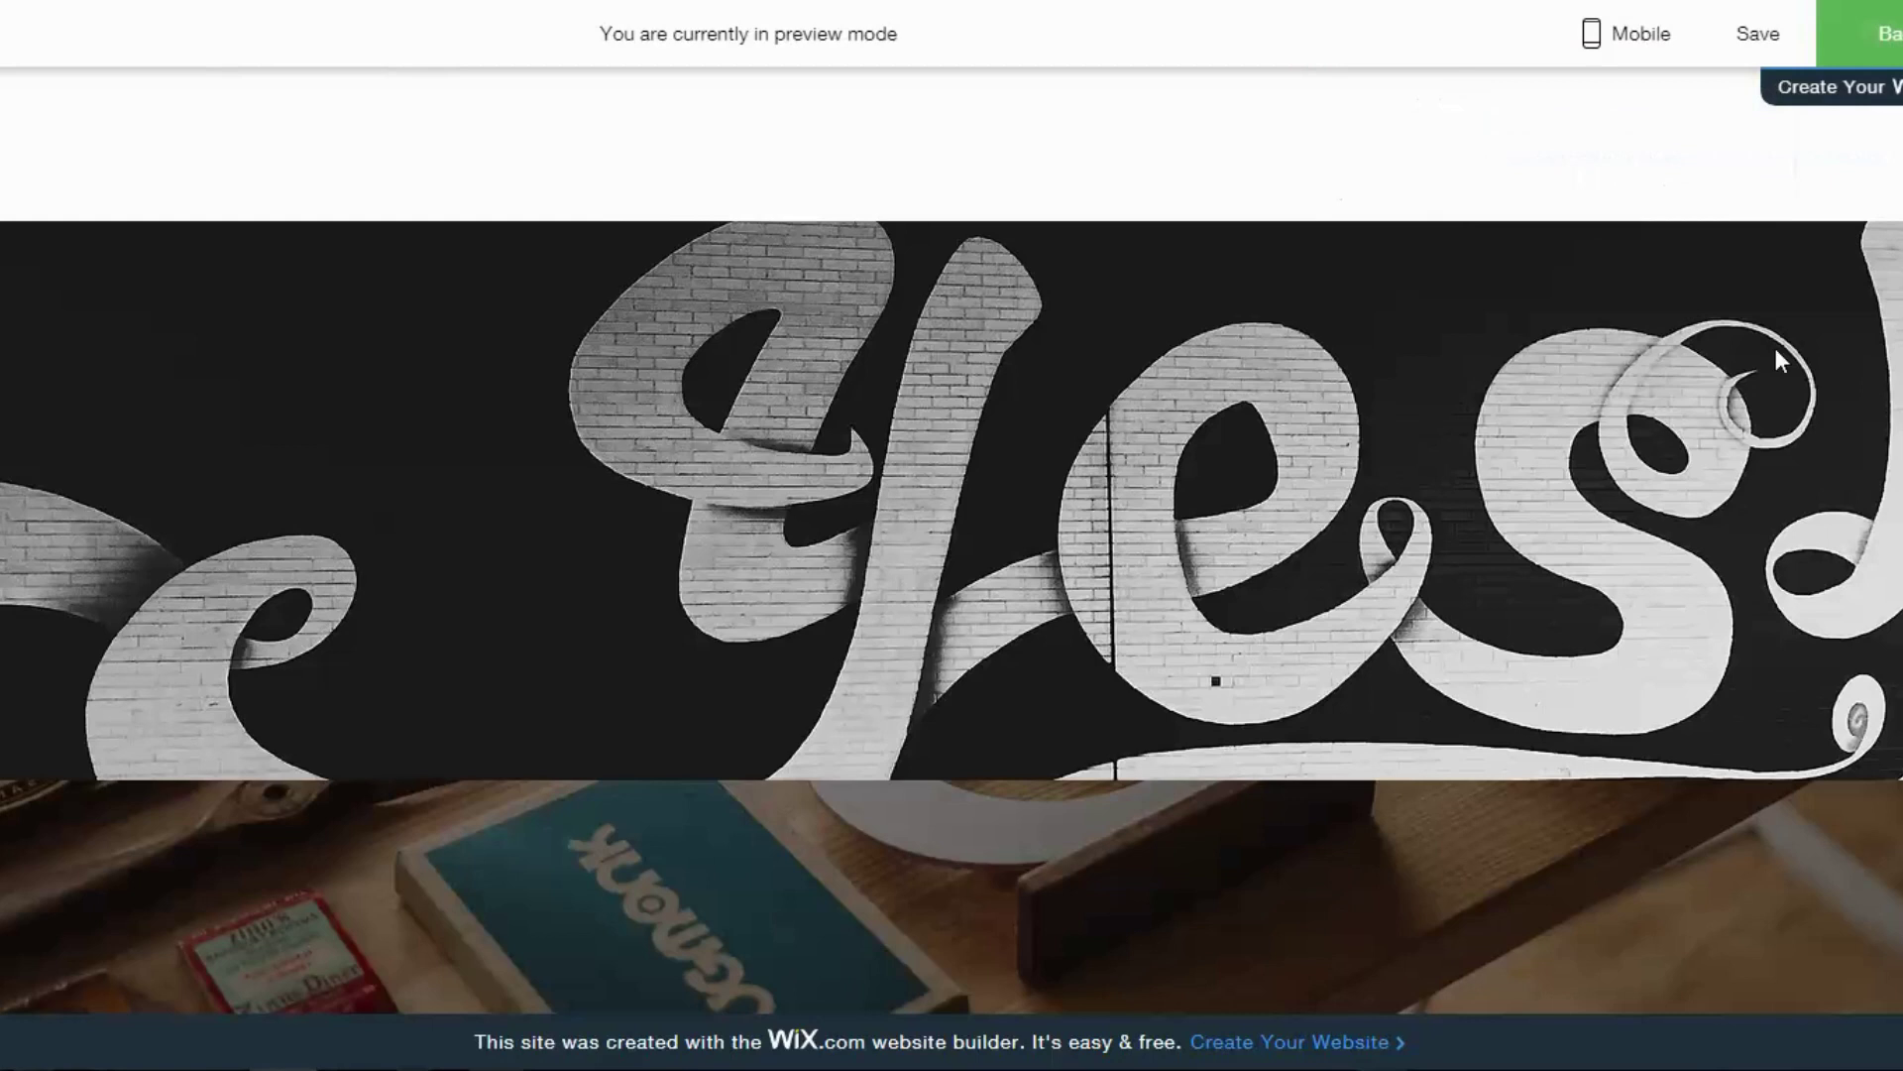
scroll(951, 535, down, 5)
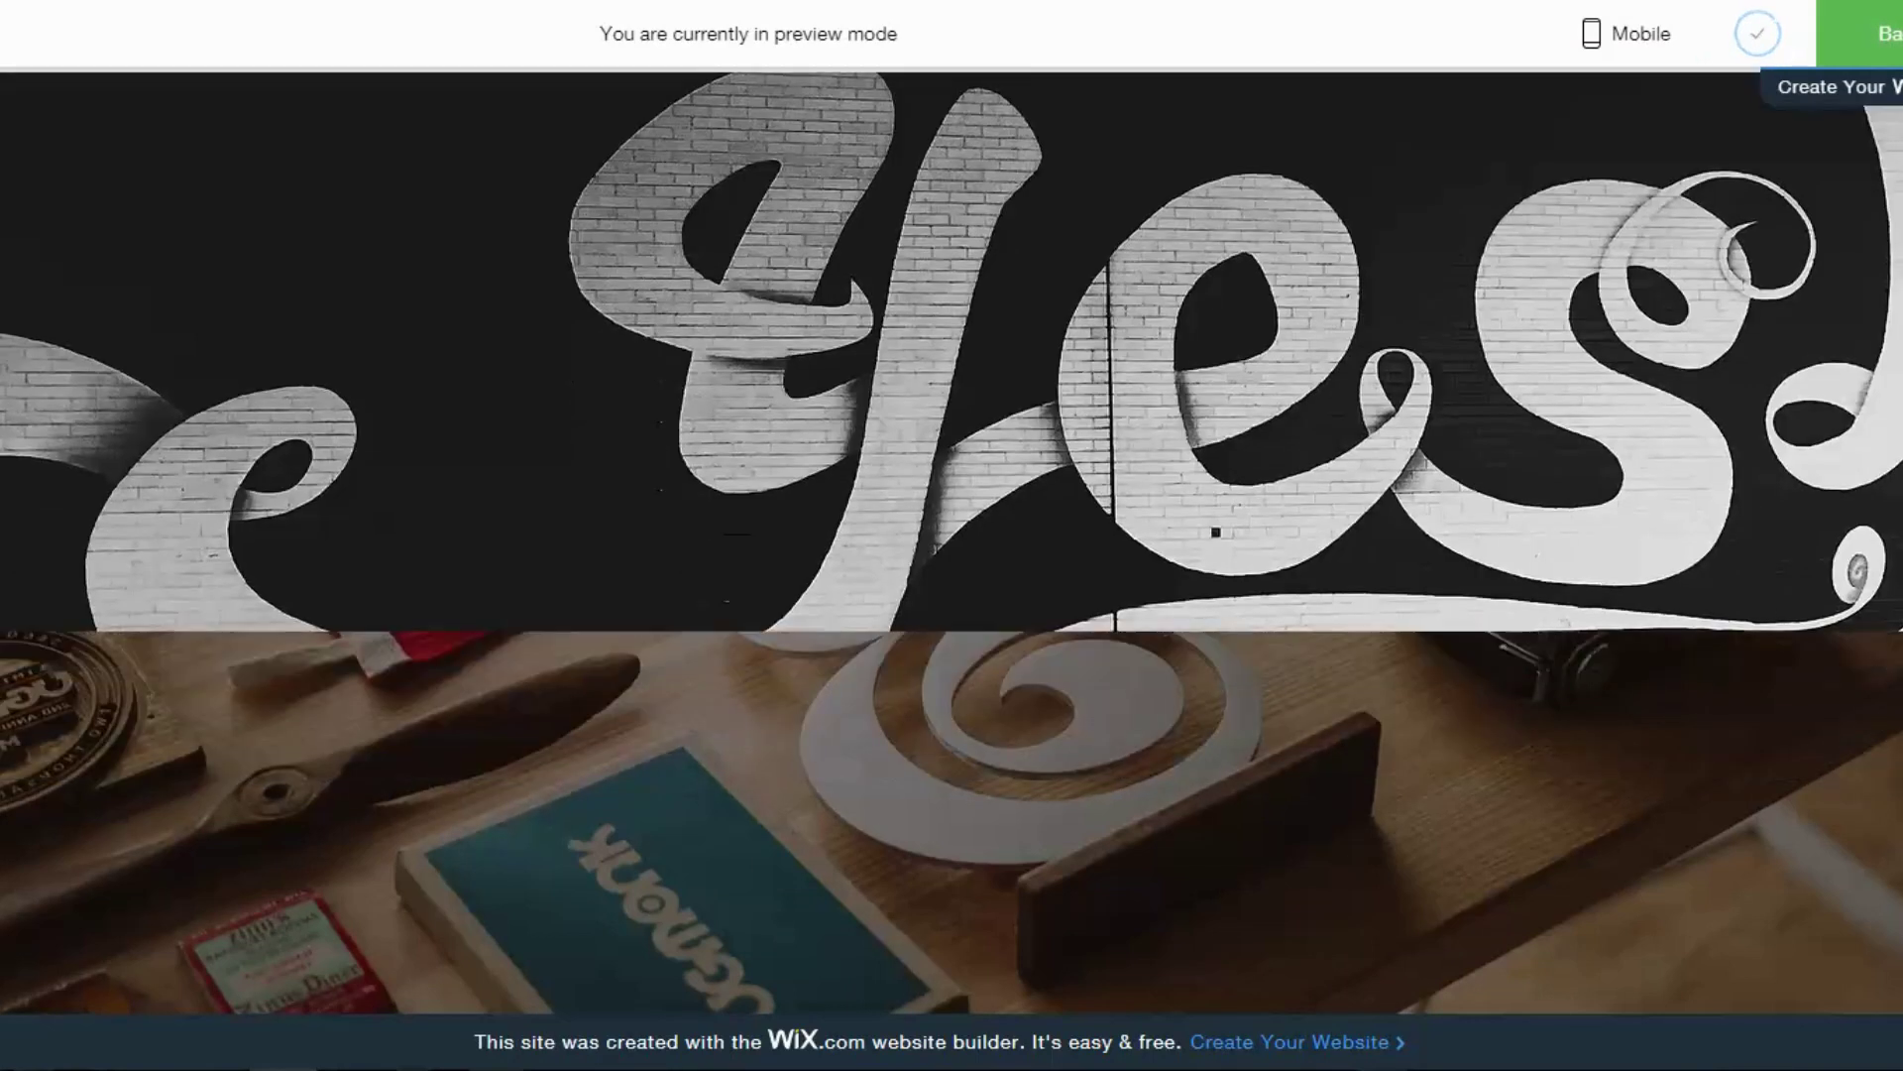
scroll(952, 535, down, 2)
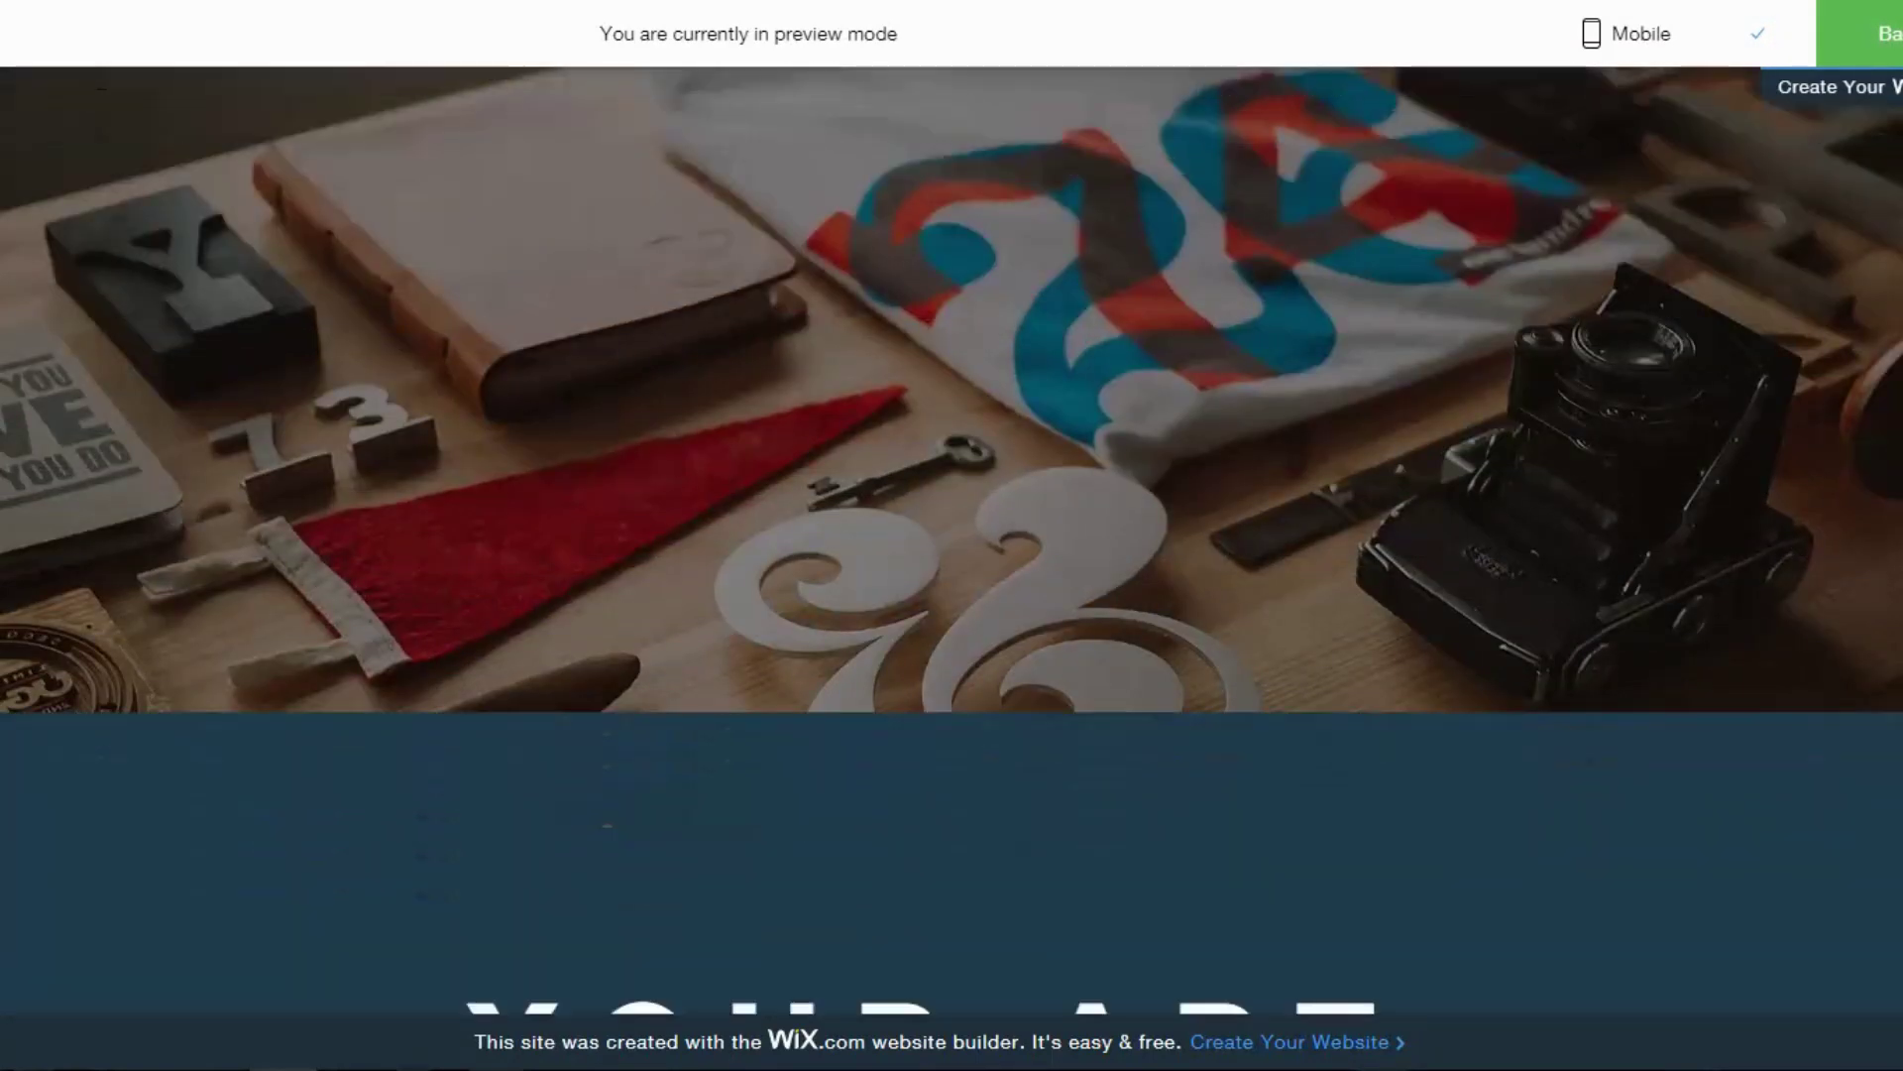
scroll(952, 535, down, 5)
scroll(952, 536, down, 2)
scroll(952, 535, down, 2)
scroll(951, 535, down, 2)
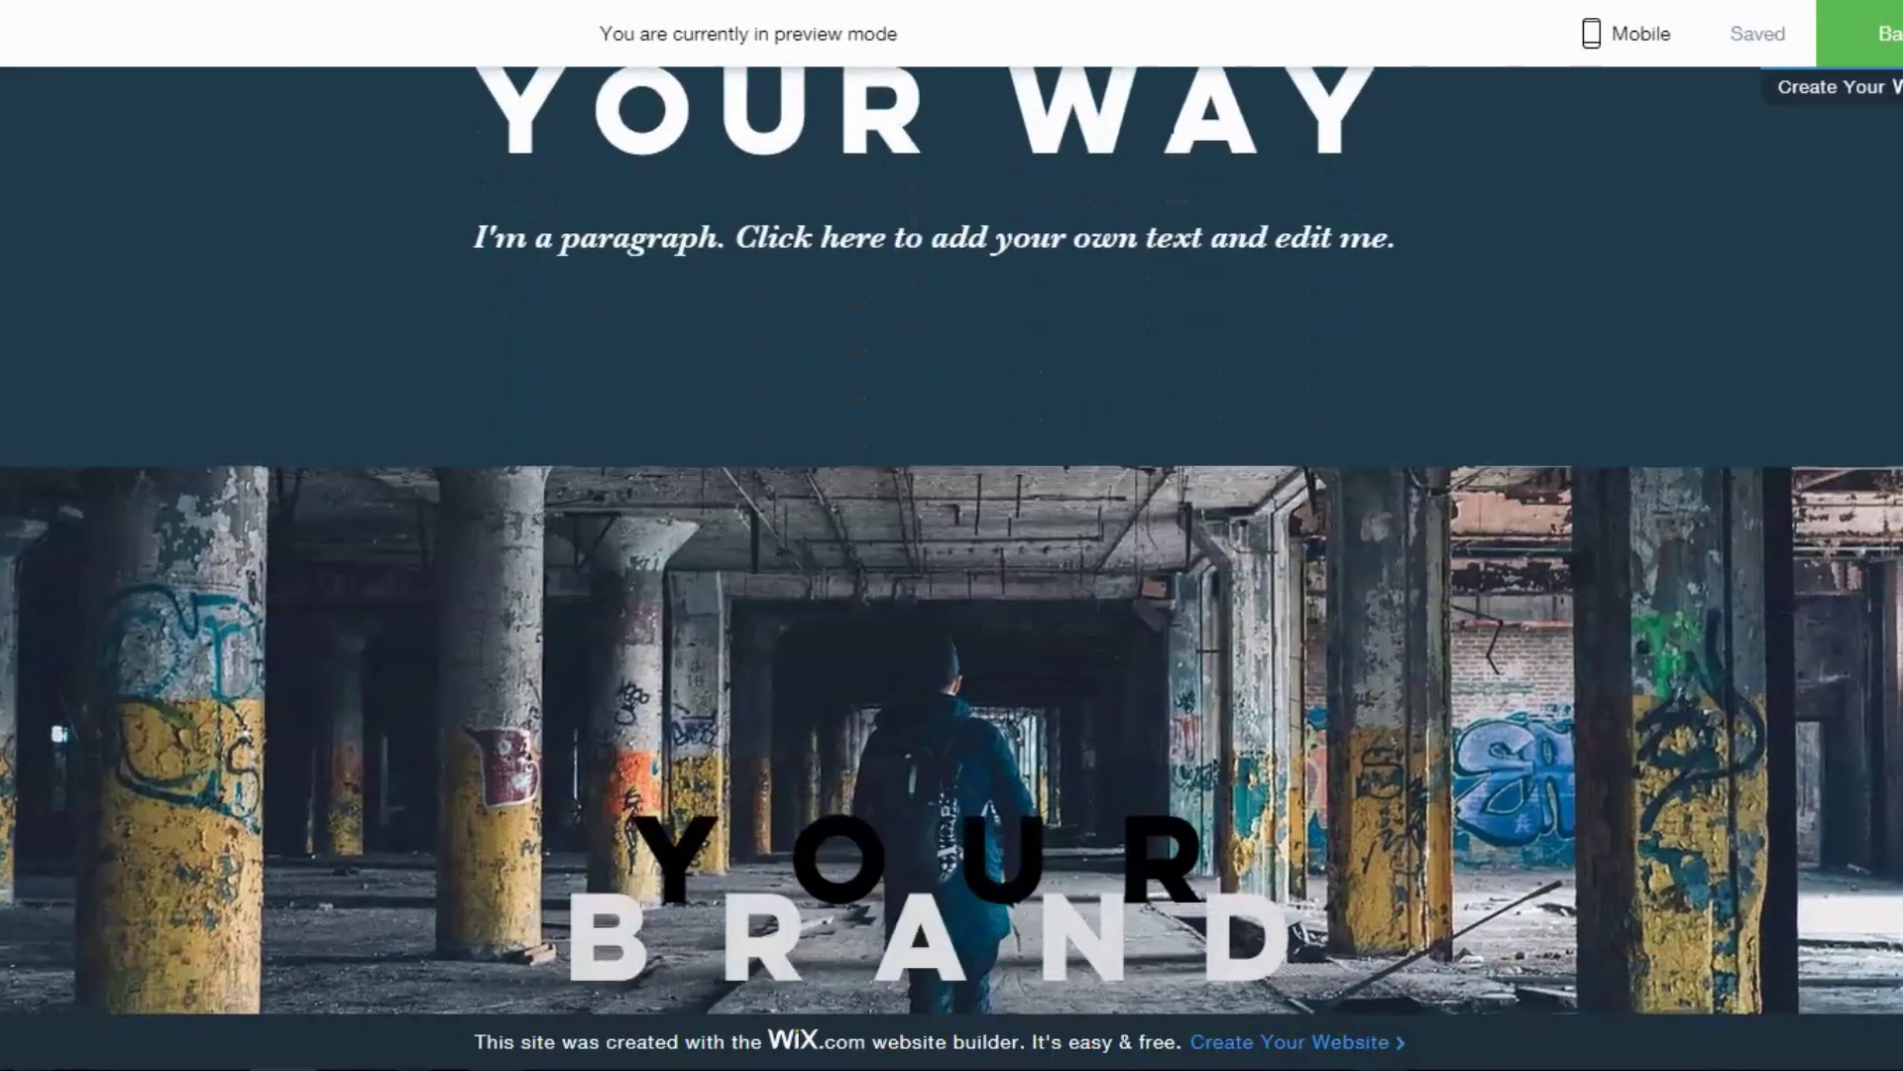
scroll(952, 535, down, 3)
scroll(952, 535, down, 3)
scroll(952, 535, down, 5)
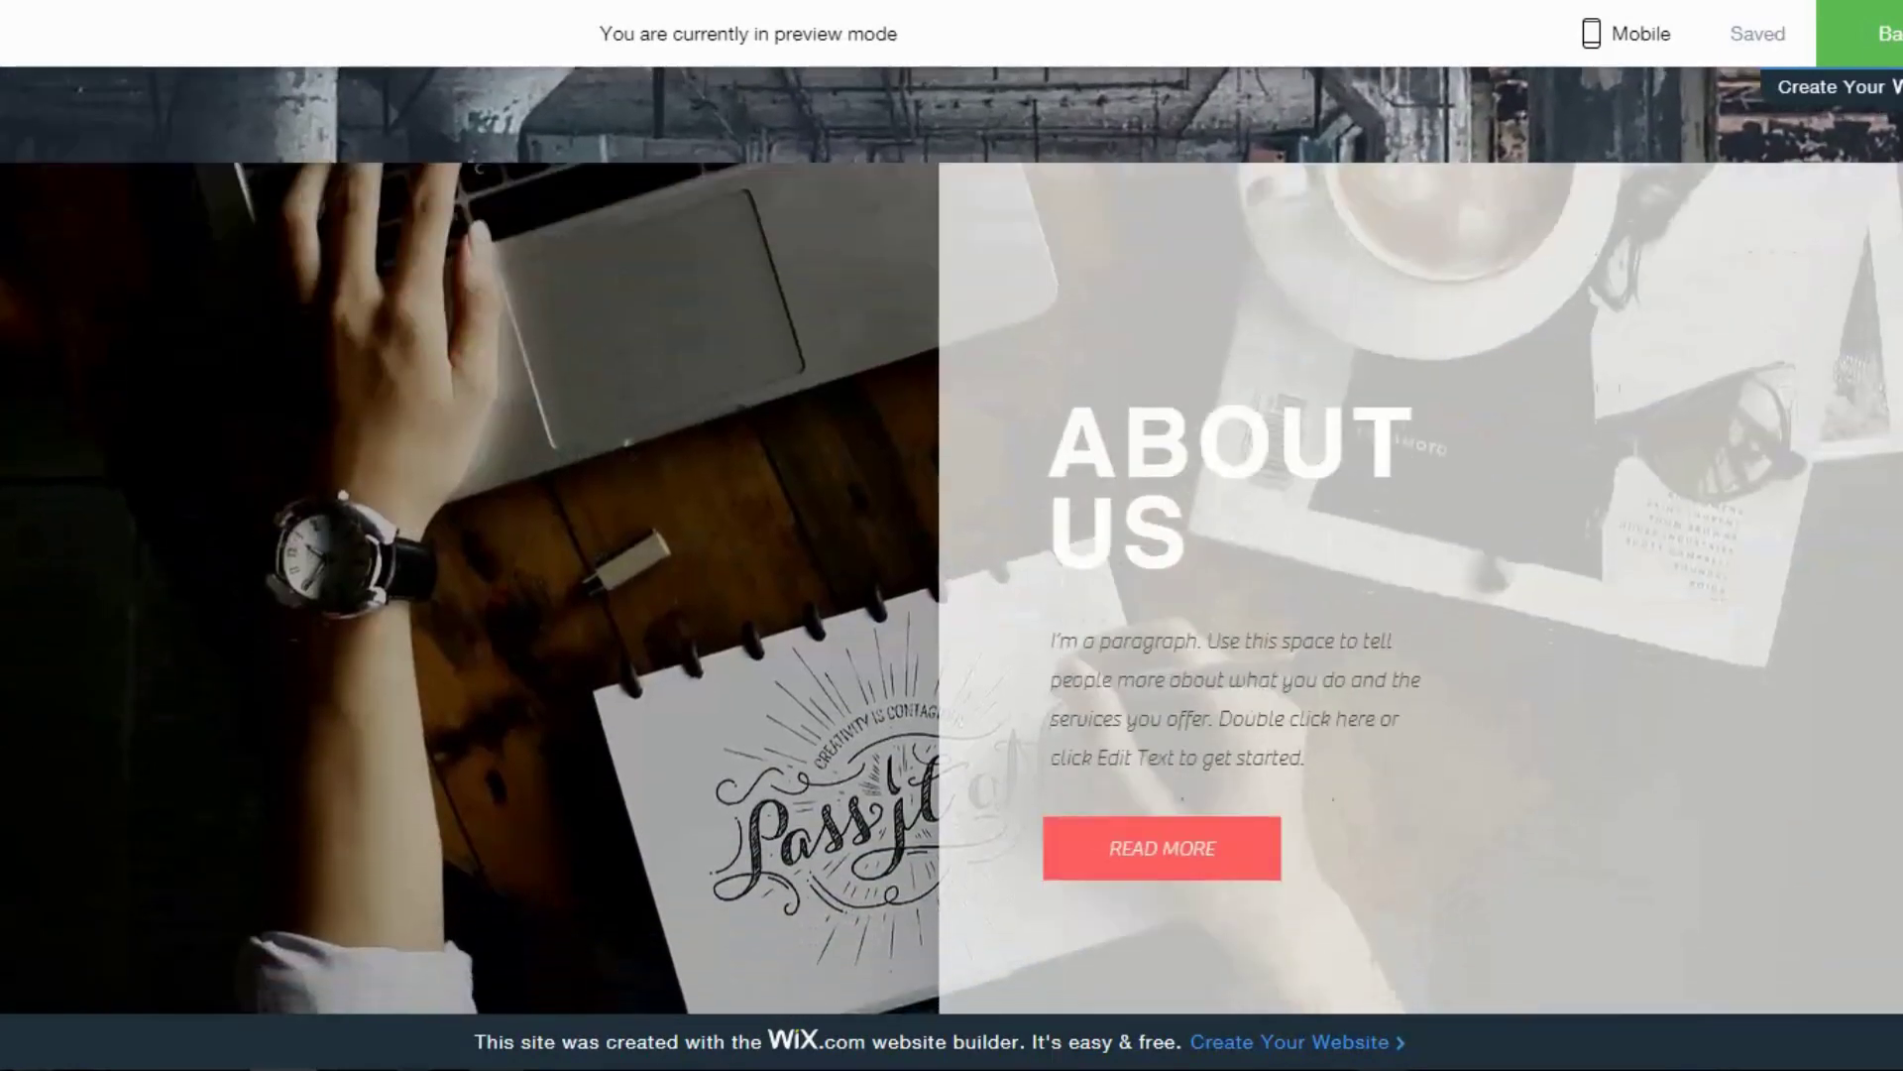
scroll(952, 535, down, 3)
scroll(952, 535, up, 1)
scroll(952, 536, up, 3)
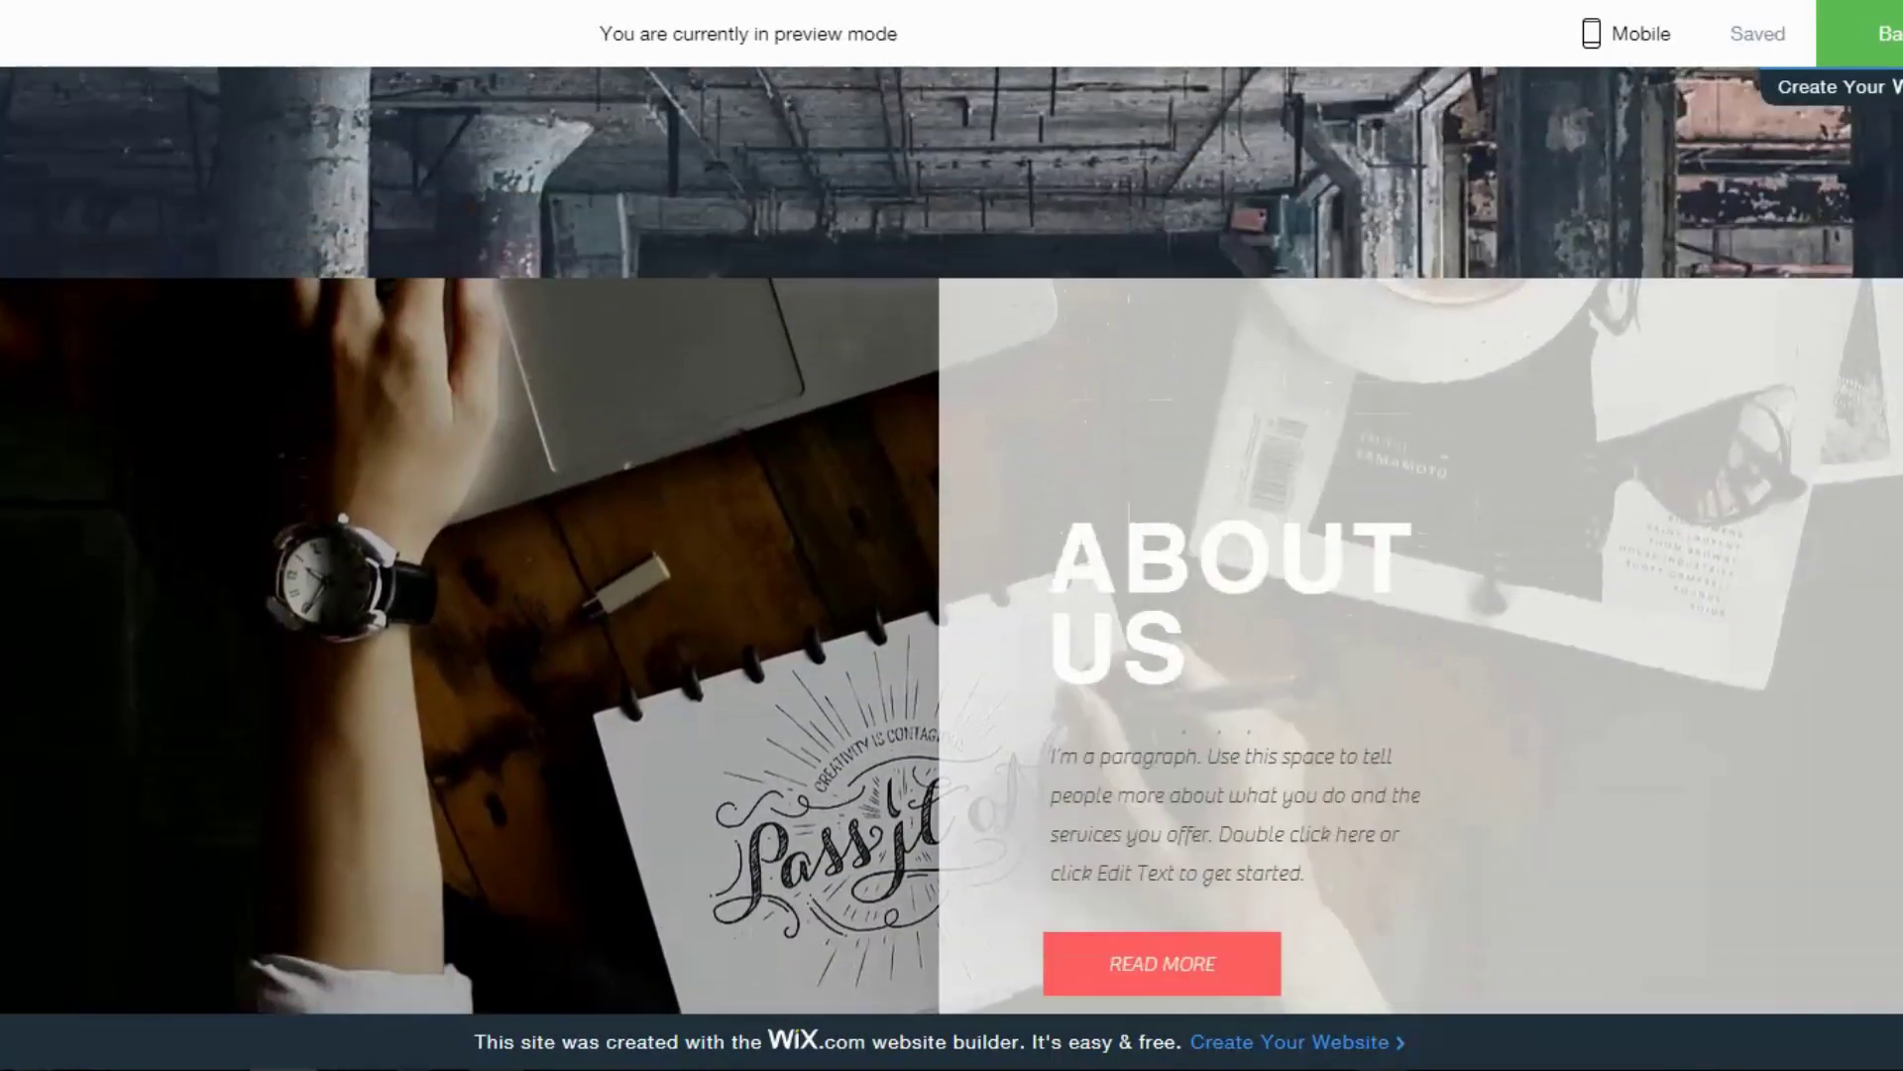
scroll(952, 535, up, 4)
scroll(952, 536, up, 4)
scroll(952, 536, up, 2)
scroll(951, 535, up, 4)
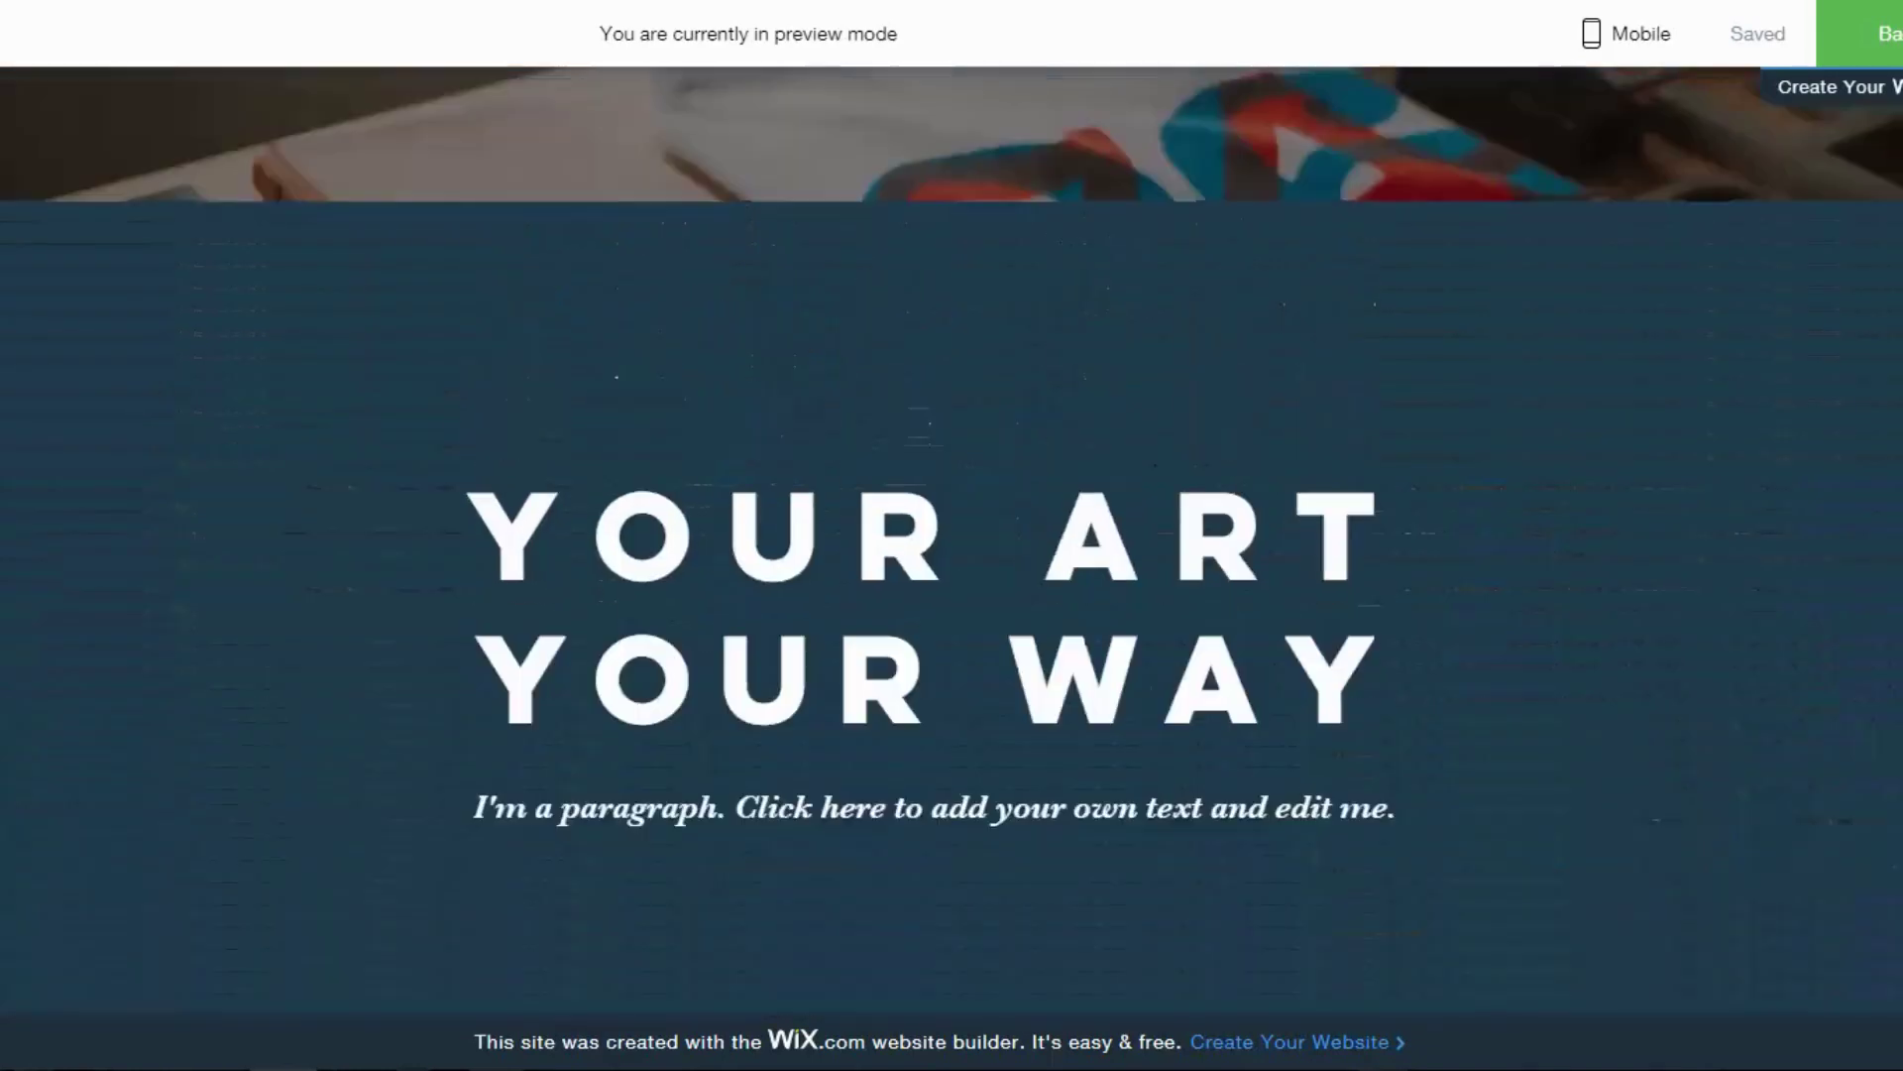
scroll(952, 536, up, 4)
scroll(952, 536, up, 3)
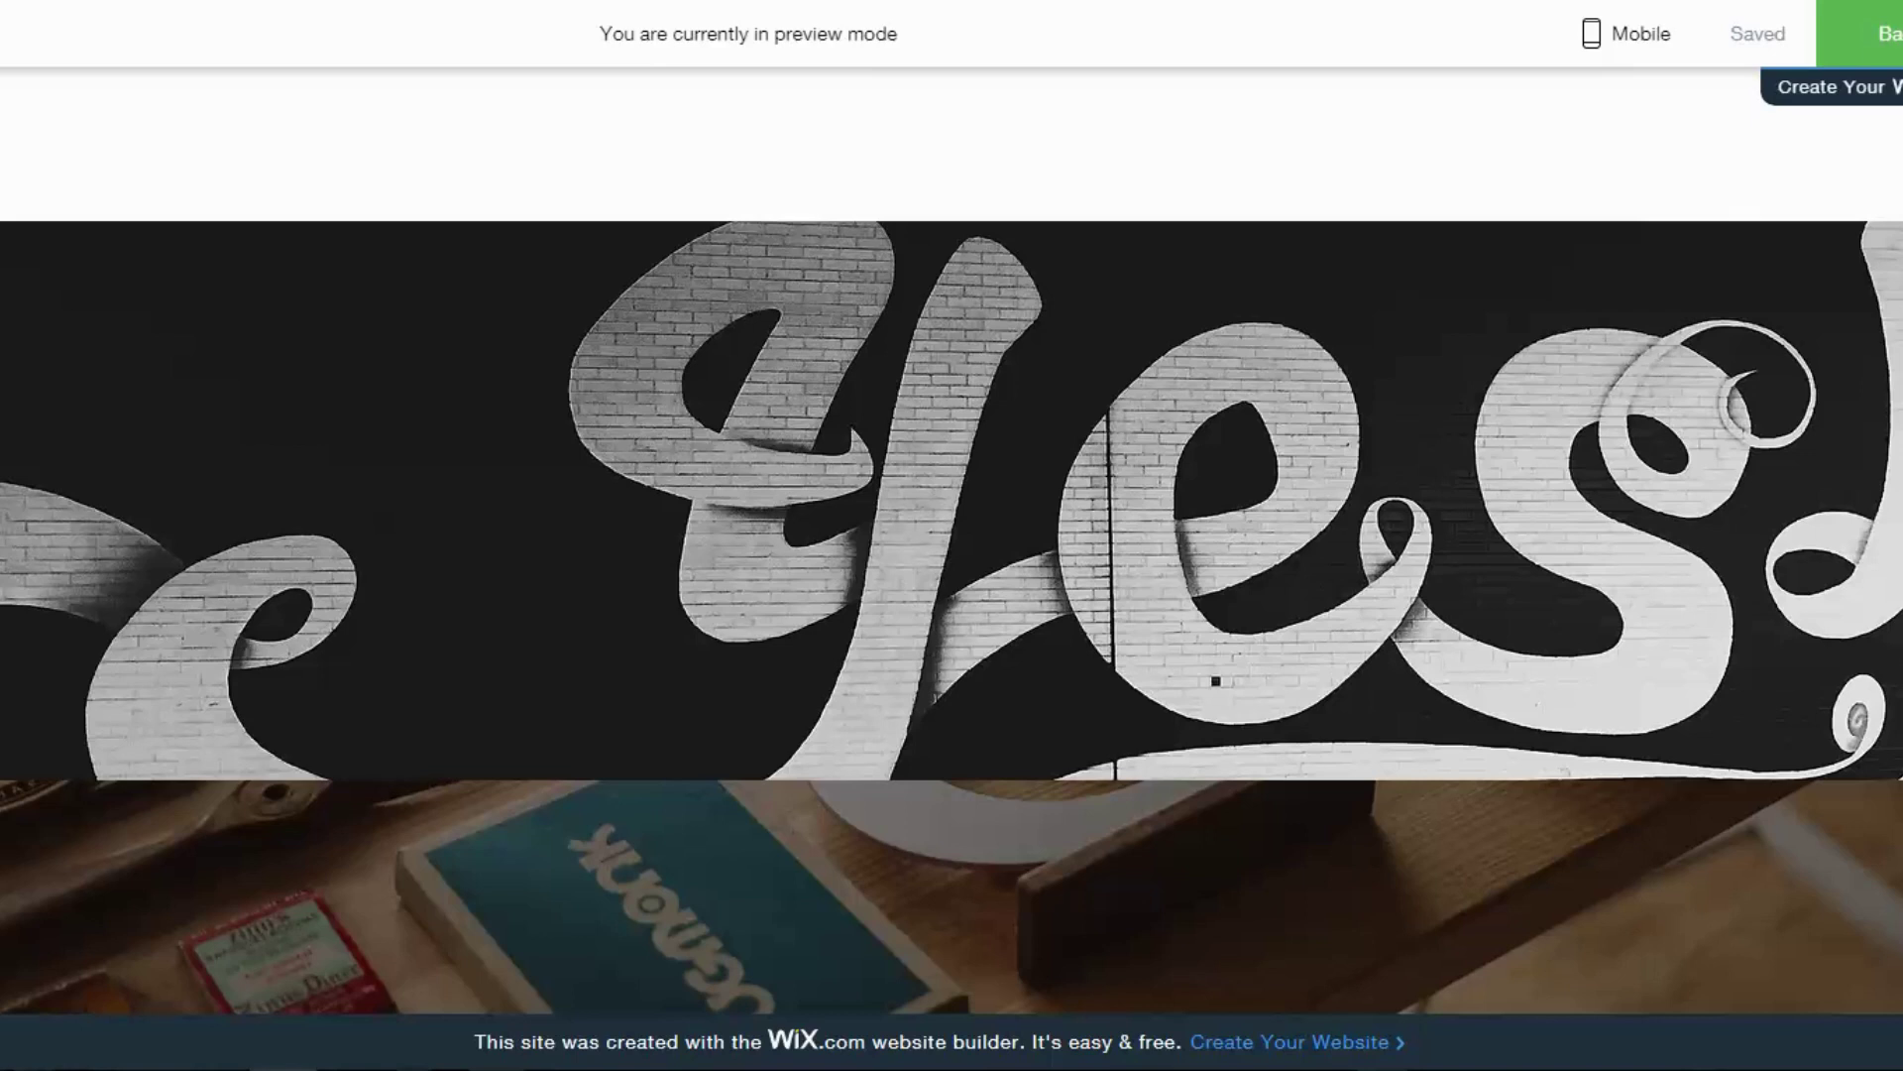
scroll(952, 535, down, 3)
scroll(952, 535, down, 1)
scroll(952, 536, down, 3)
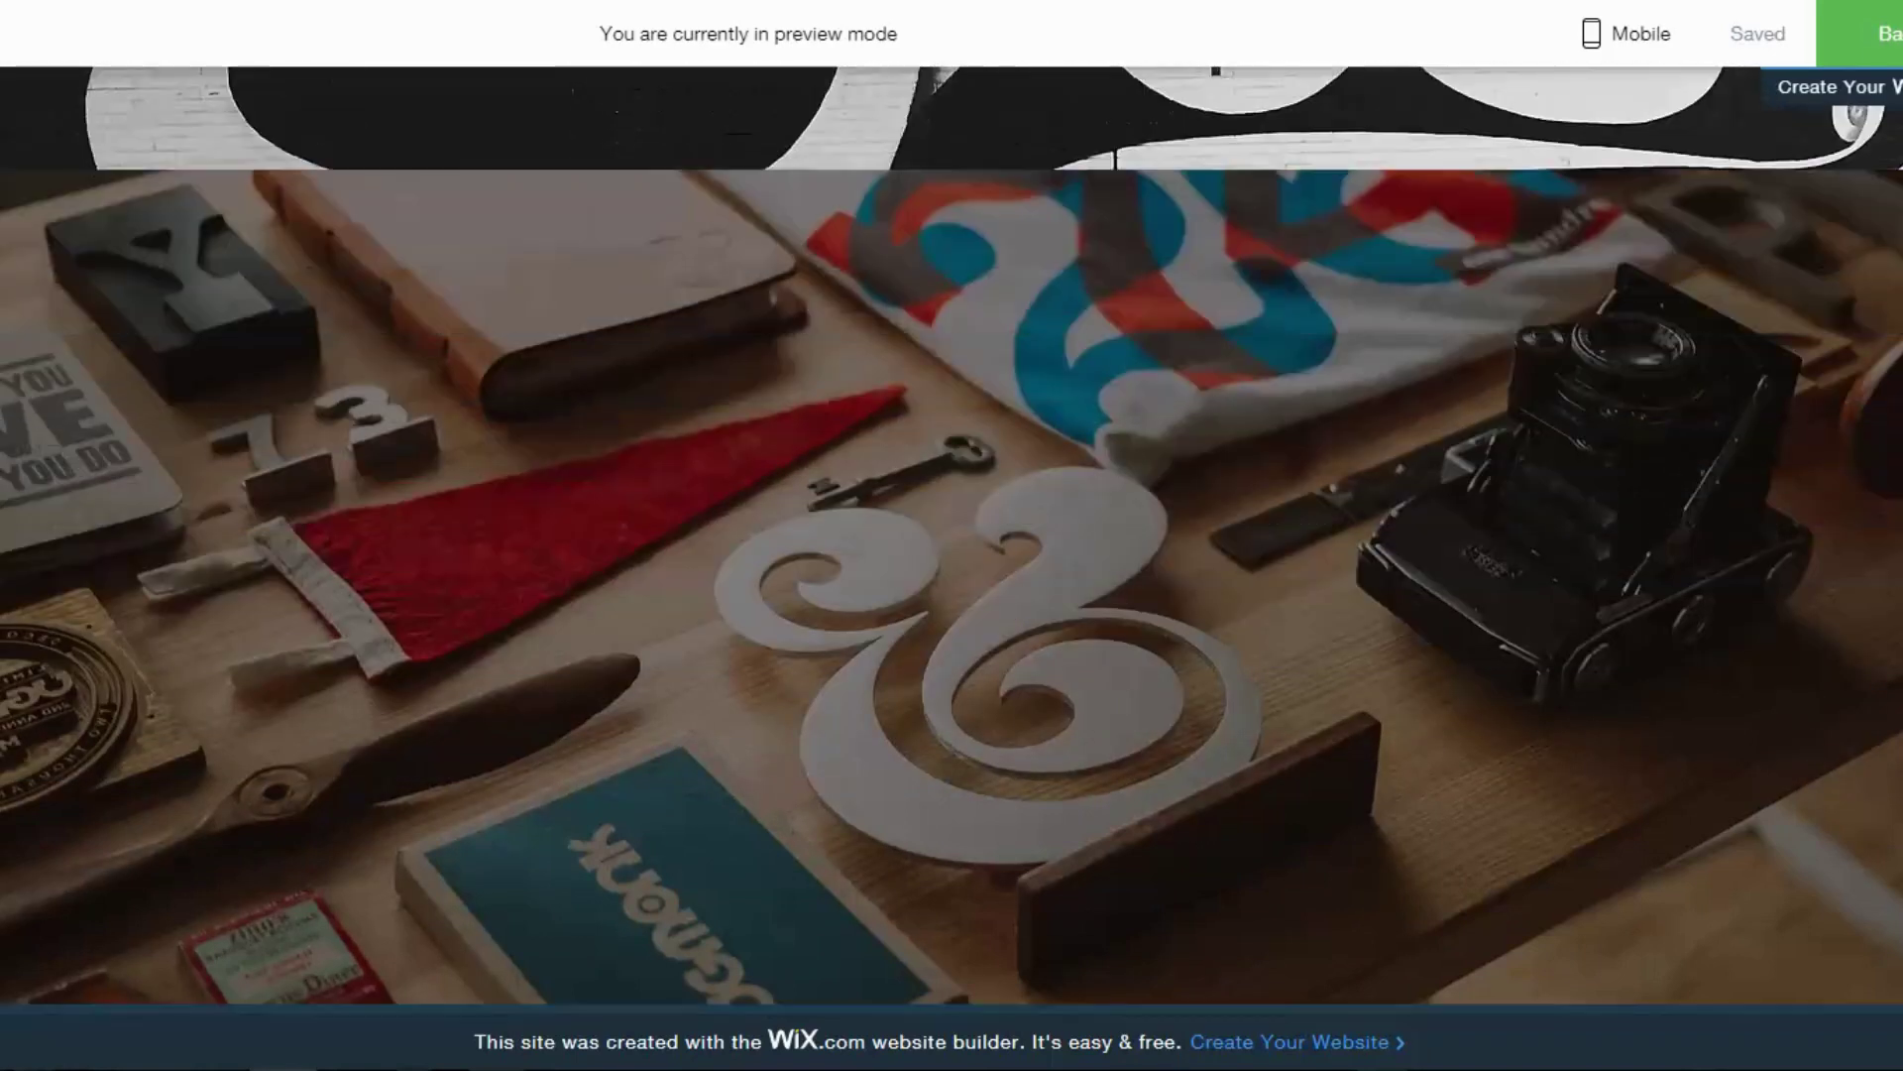
scroll(952, 536, down, 3)
scroll(951, 535, down, 3)
scroll(952, 535, down, 3)
scroll(952, 536, down, 3)
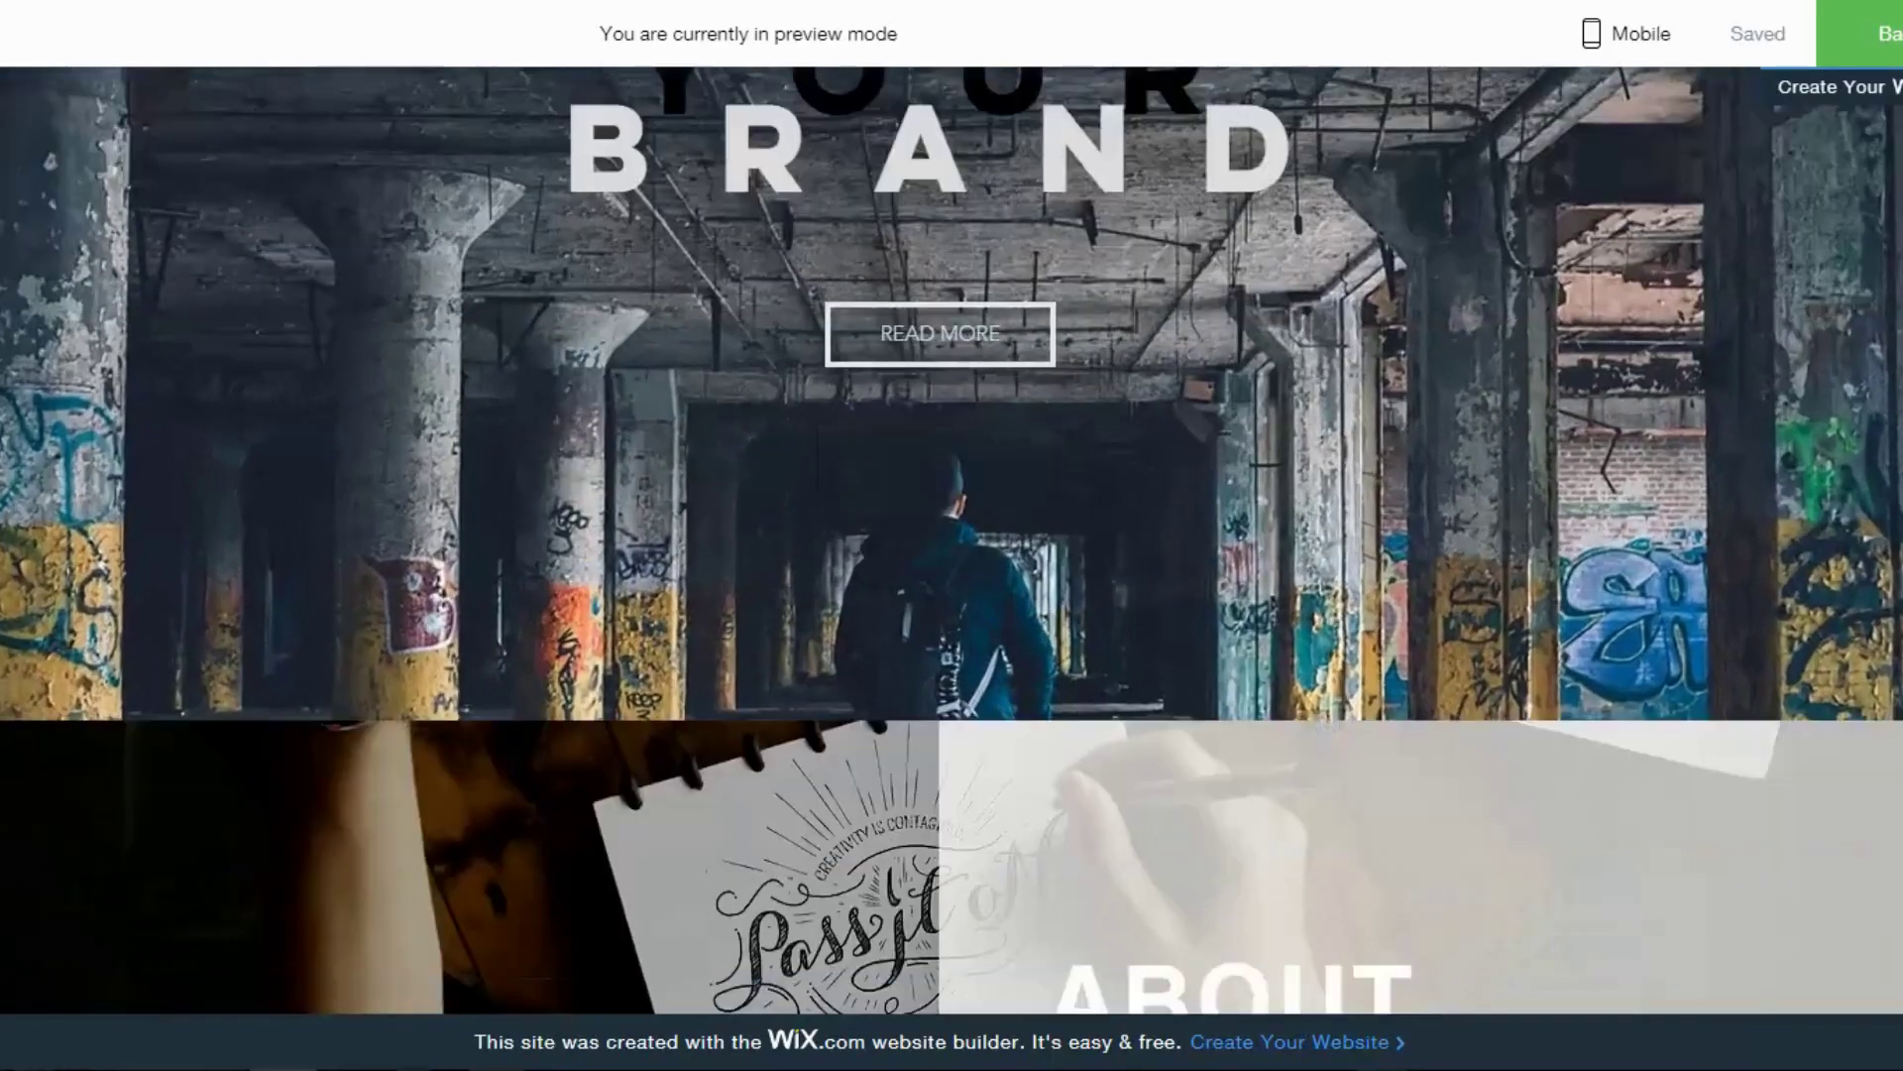
scroll(951, 535, down, 3)
scroll(952, 536, up, 2)
scroll(952, 536, up, 3)
scroll(952, 535, up, 3)
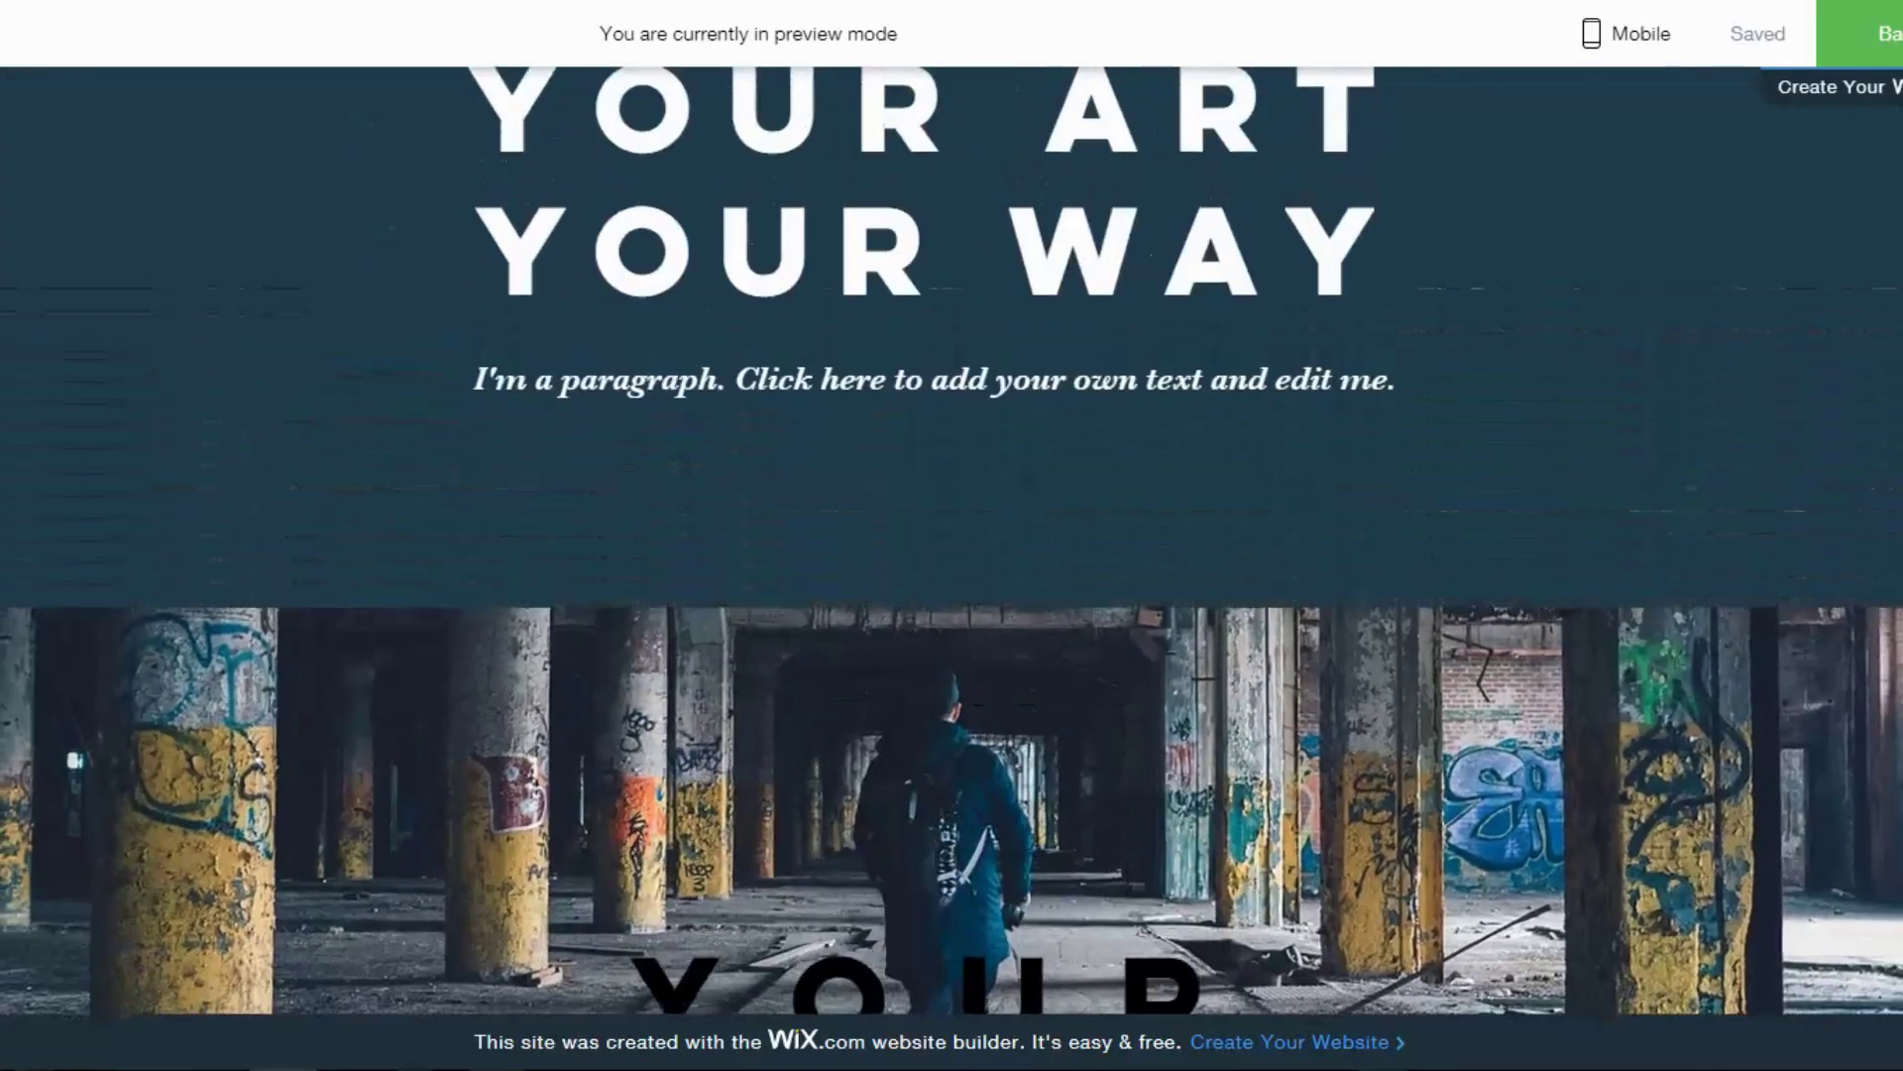
scroll(952, 535, up, 3)
scroll(952, 535, up, 3)
scroll(952, 535, up, 3)
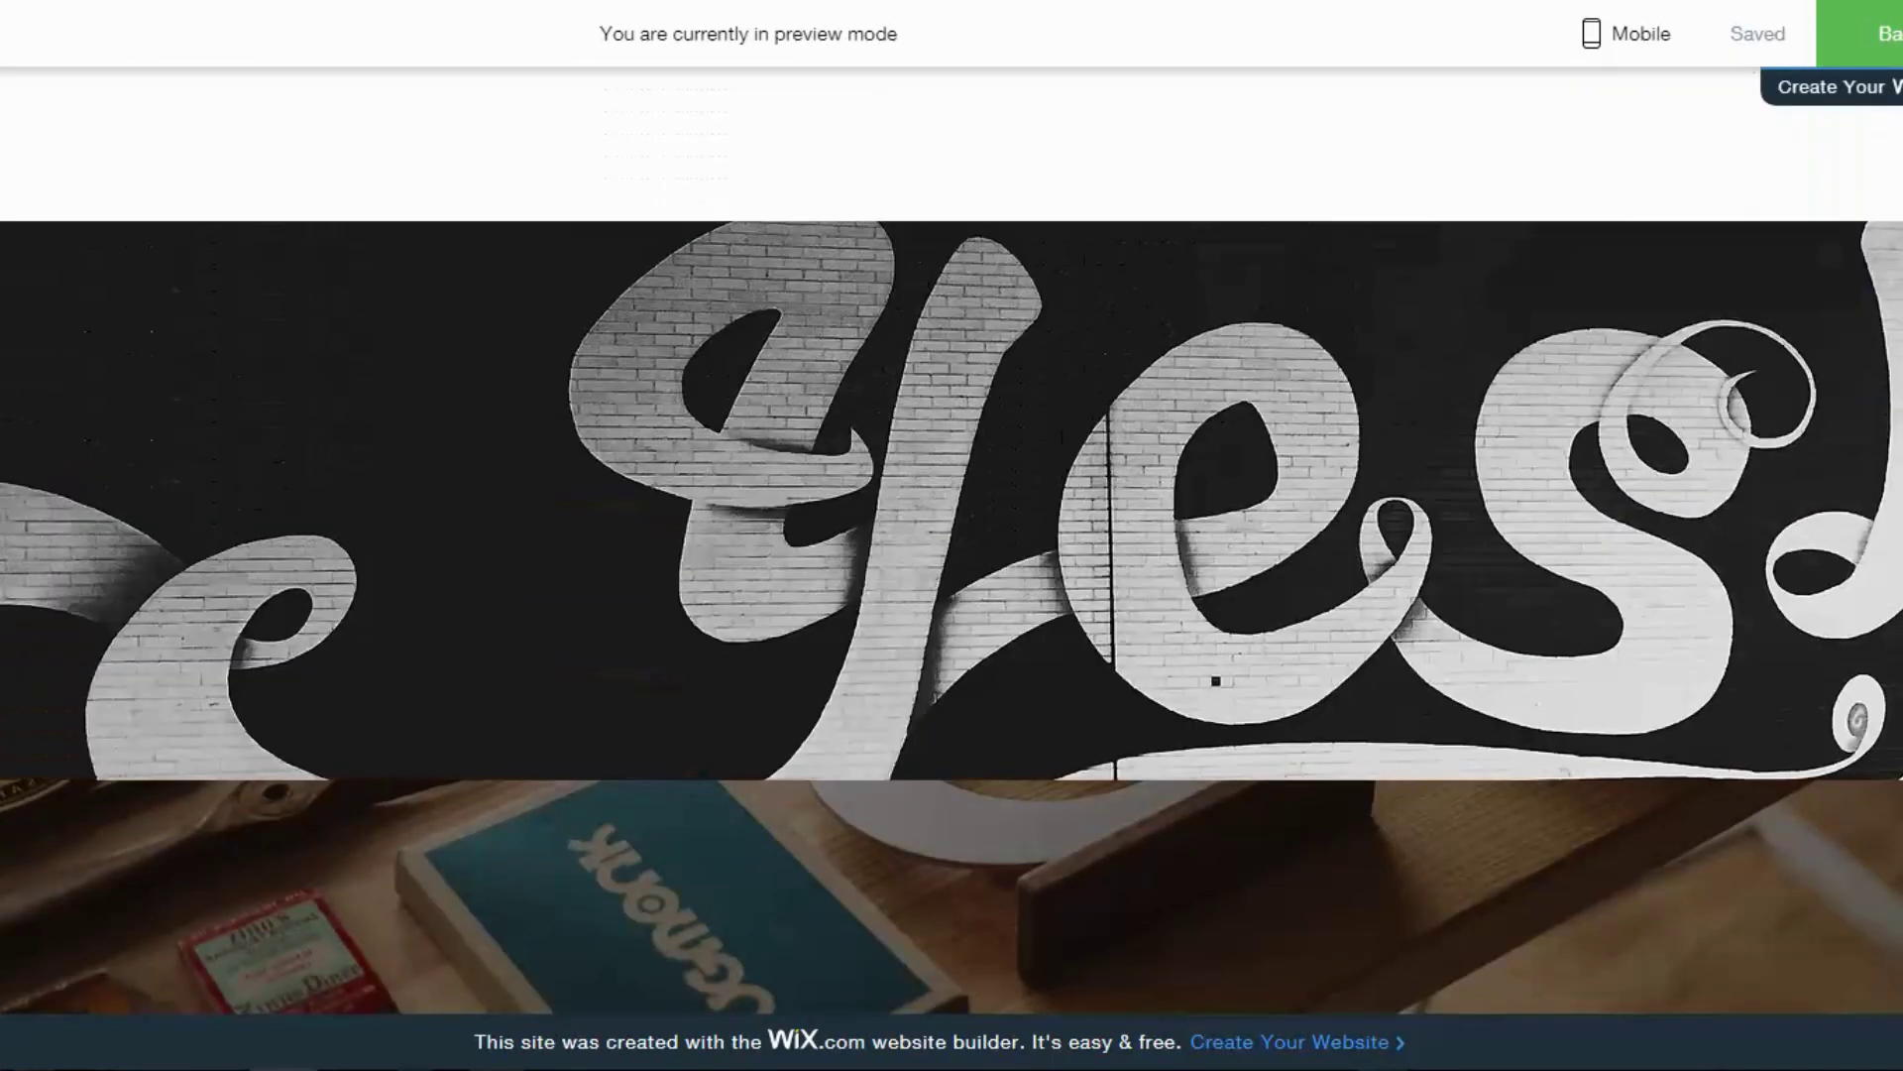
scroll(952, 536, down, 3)
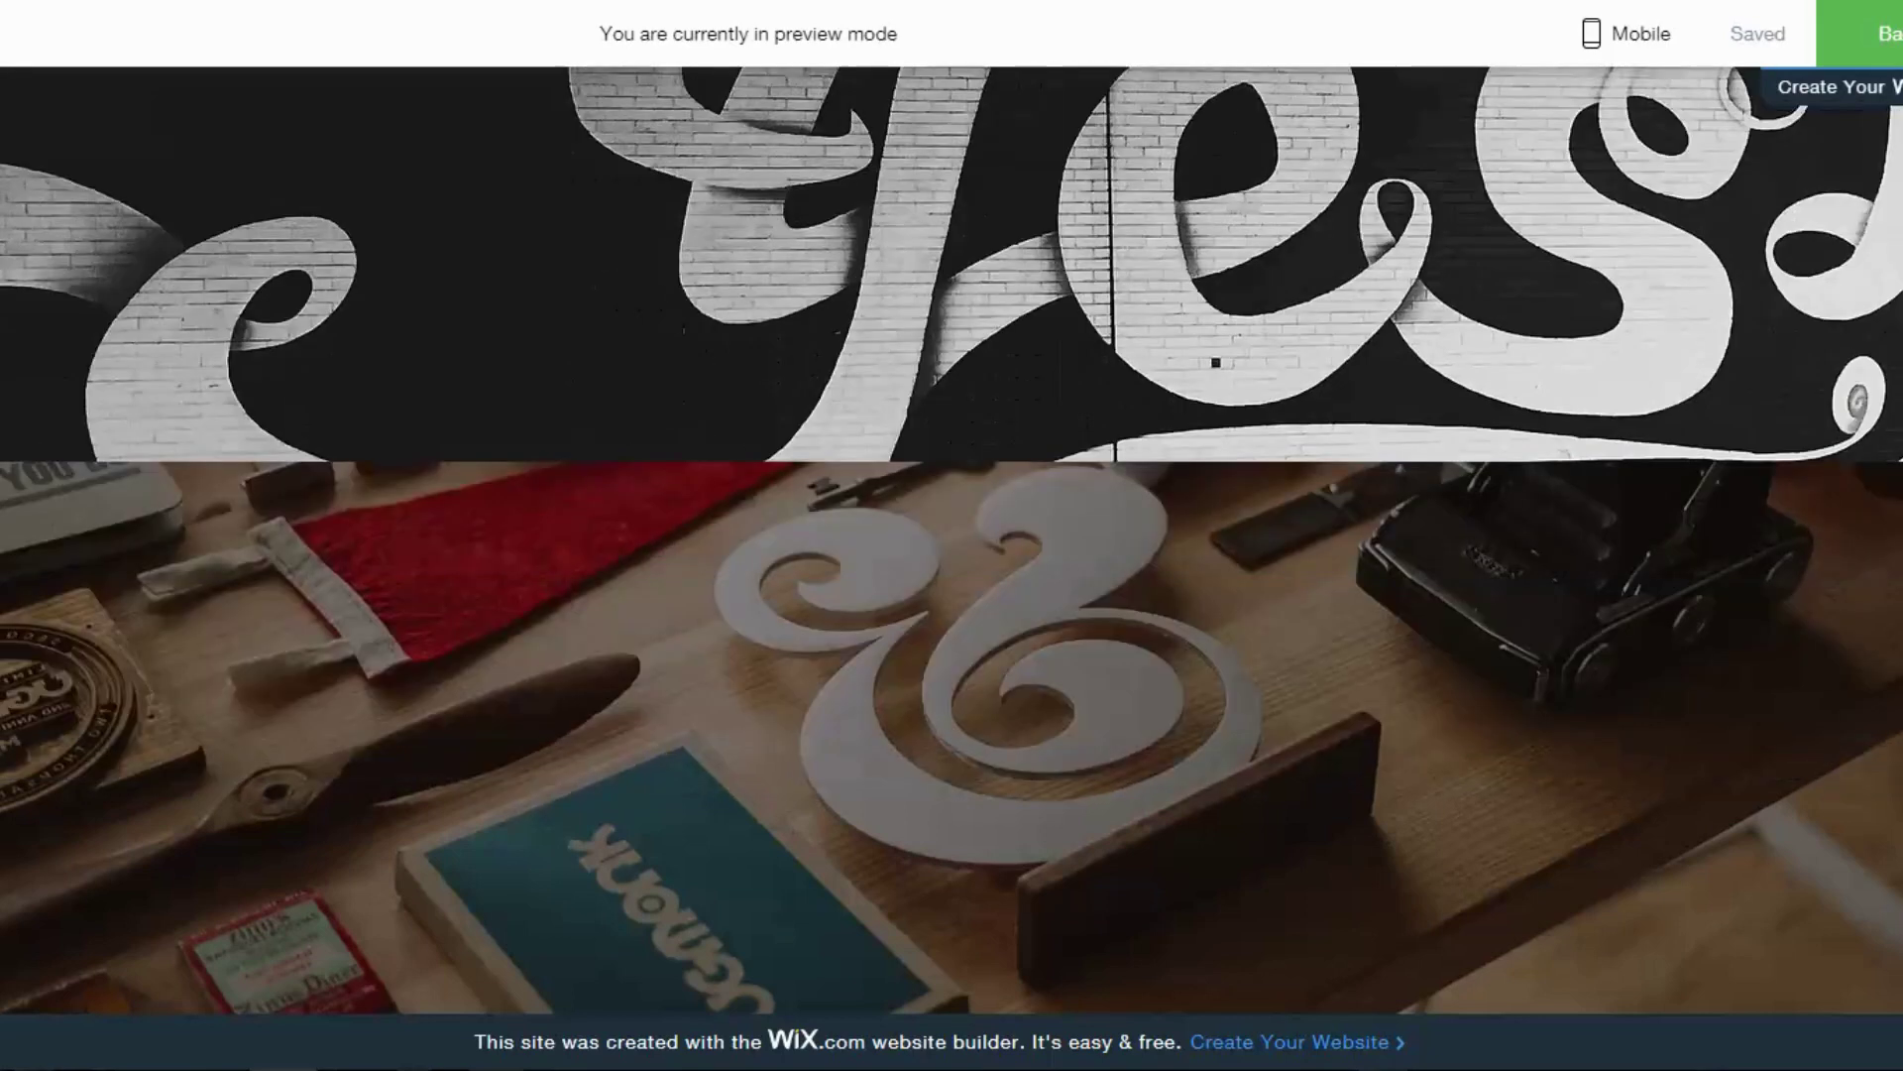
scroll(952, 535, down, 2)
scroll(952, 536, down, 3)
scroll(952, 535, down, 3)
scroll(951, 536, down, 3)
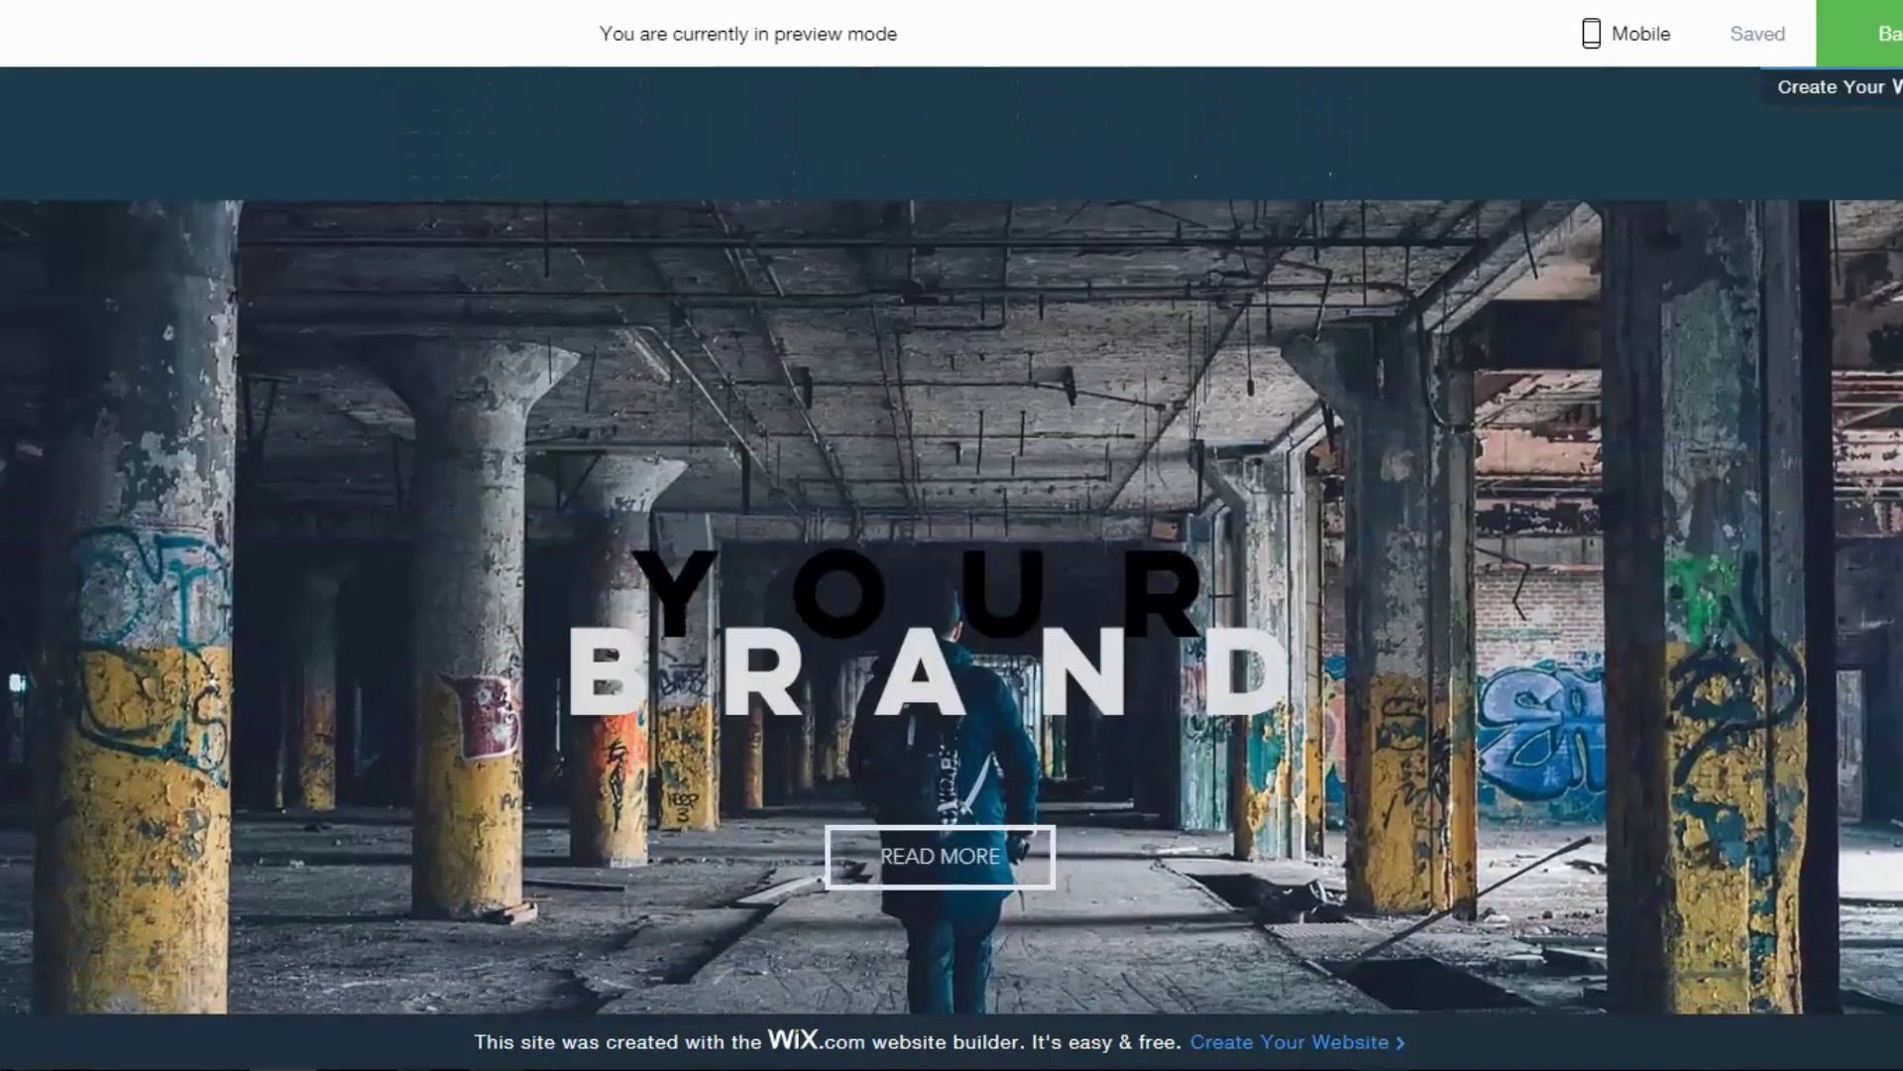
scroll(951, 535, down, 3)
scroll(952, 535, down, 2)
scroll(951, 535, up, 3)
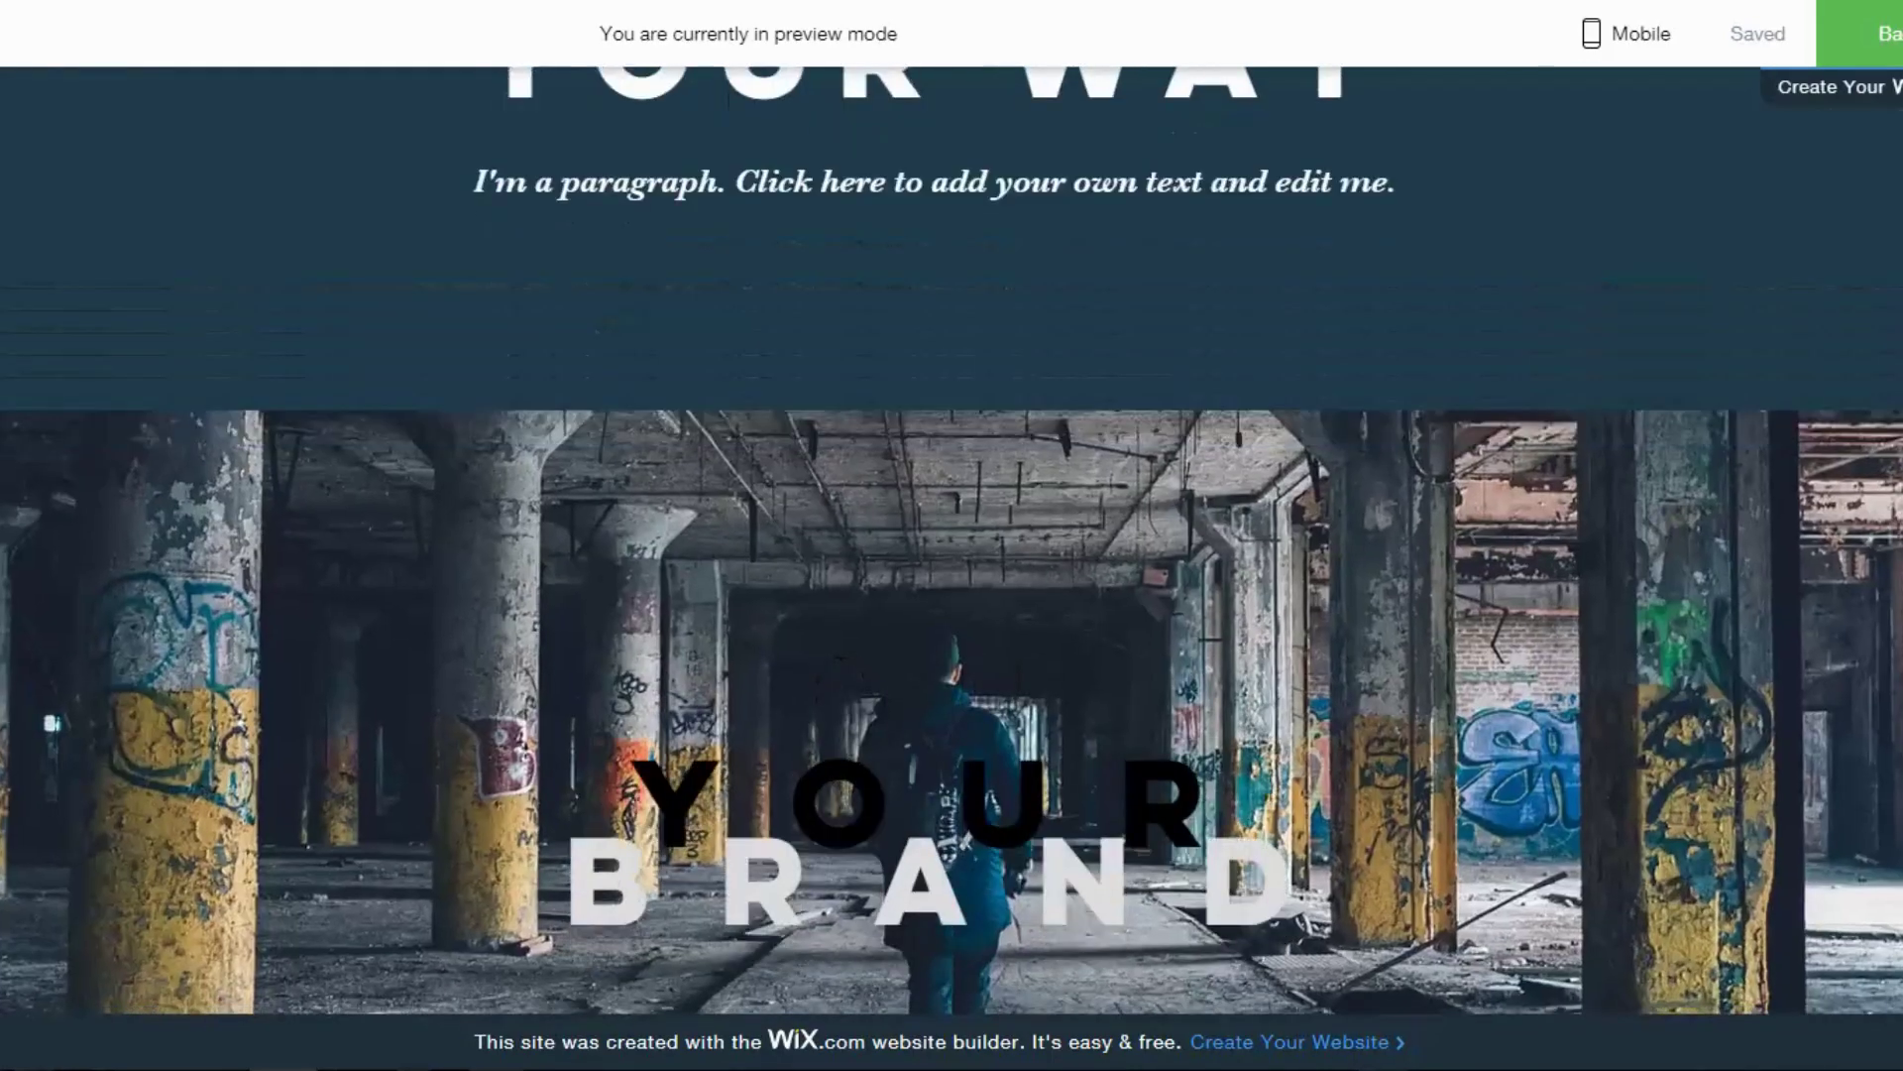
scroll(952, 535, up, 3)
scroll(951, 536, up, 3)
scroll(952, 536, up, 2)
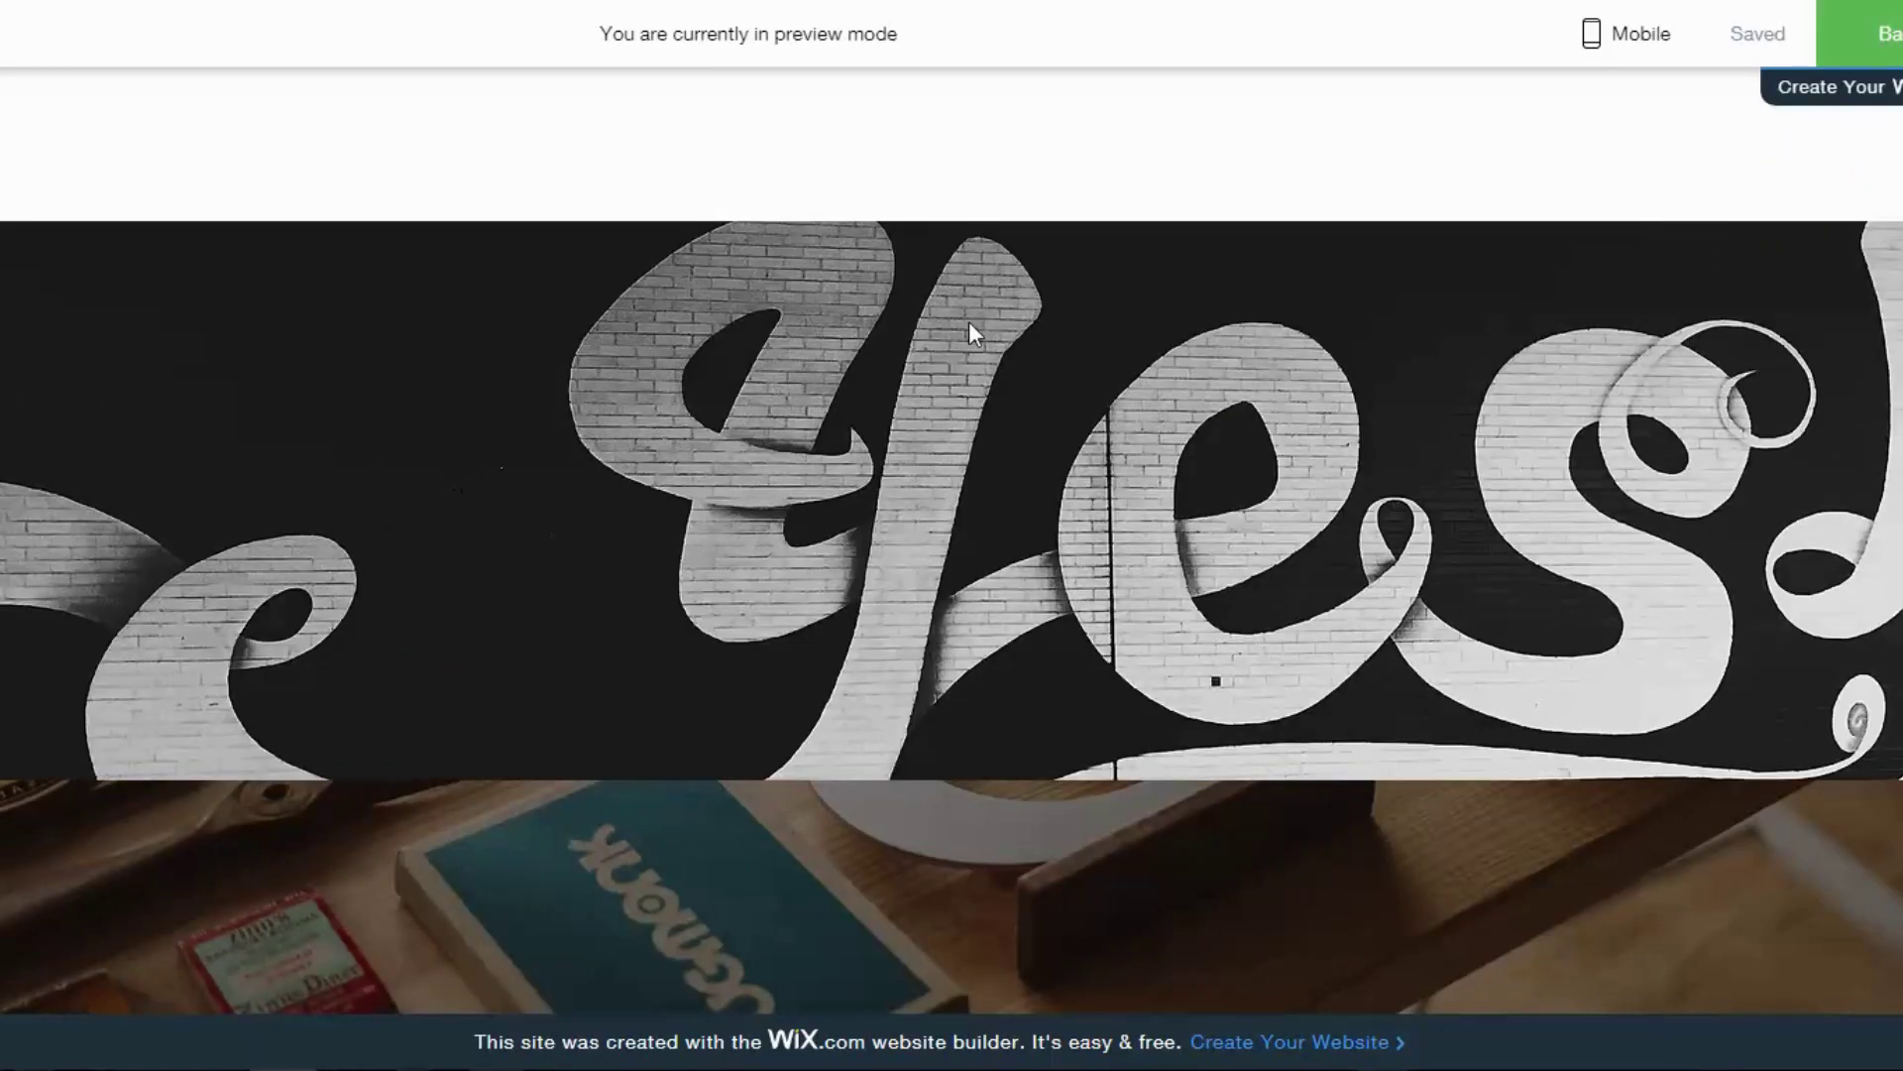
Return from preview and check the Yes mural strip's background settings, leaving scroll effect None.
click(1888, 38)
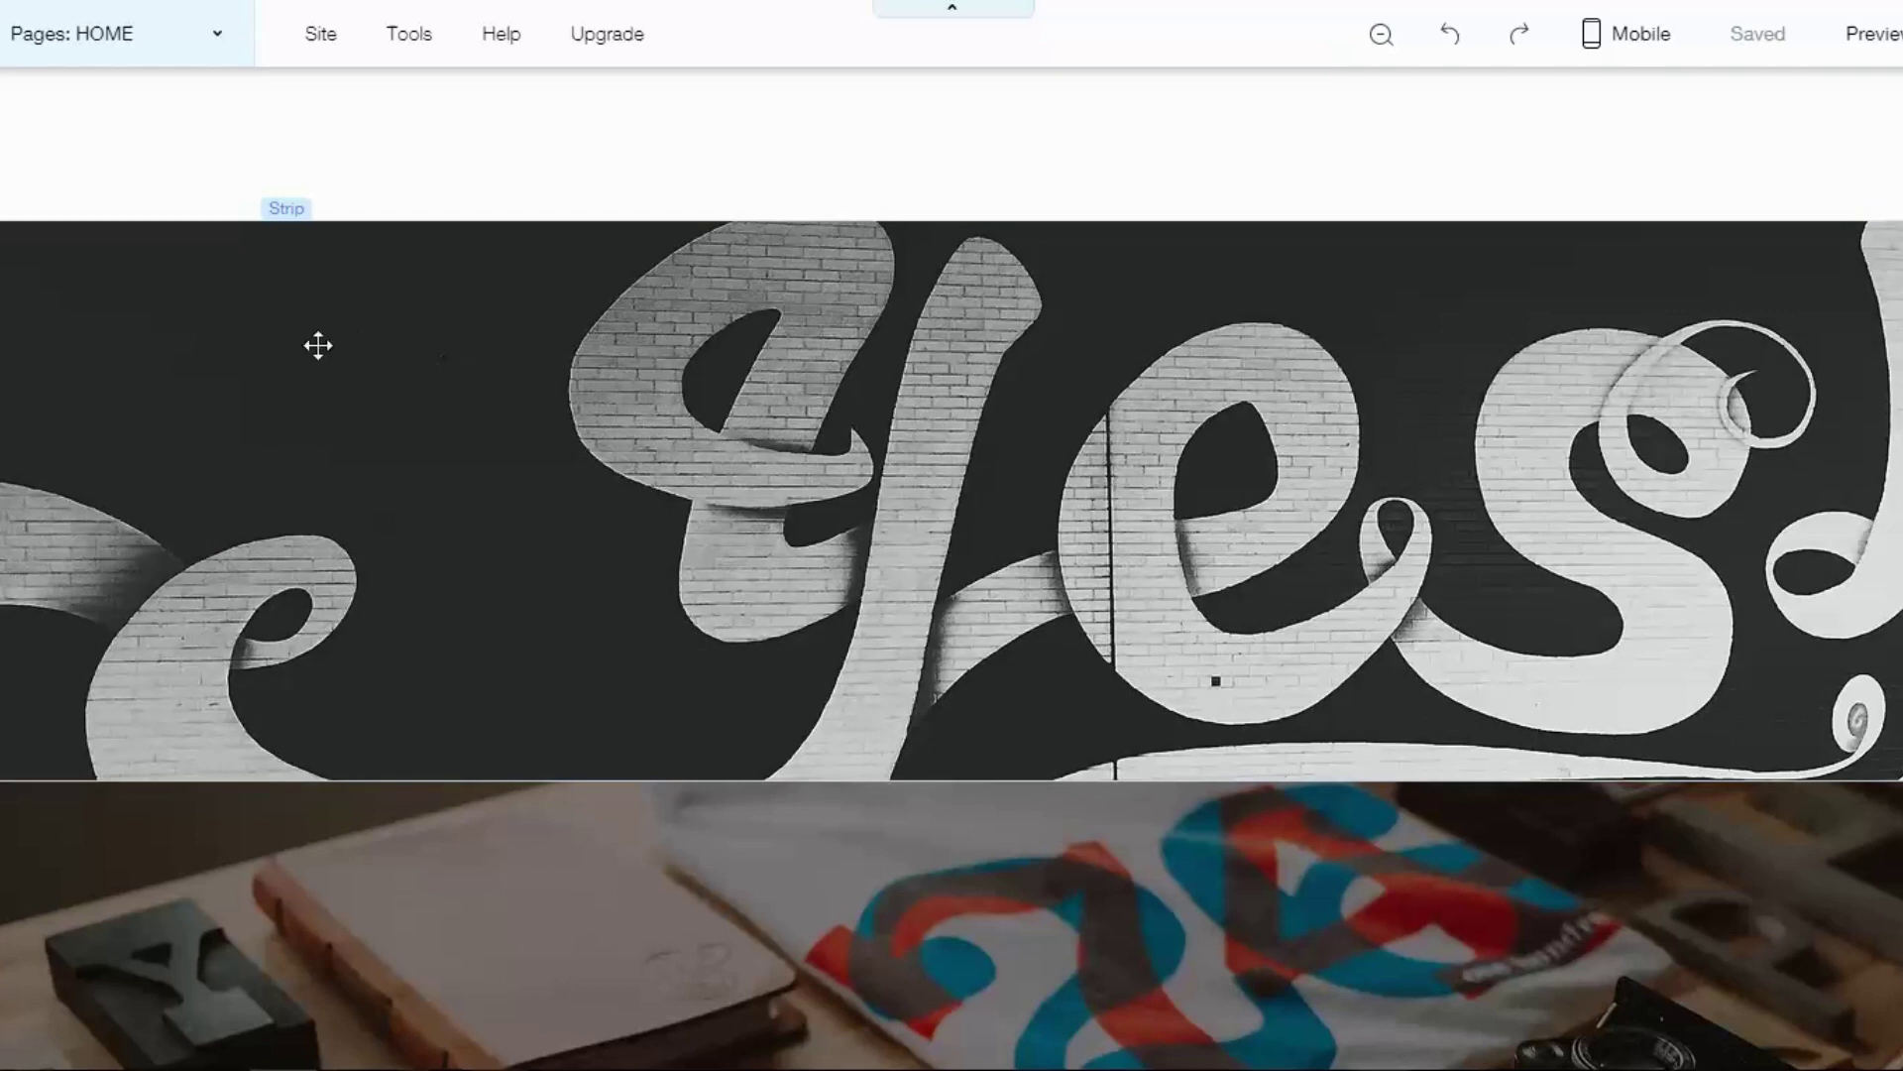
click(307, 342)
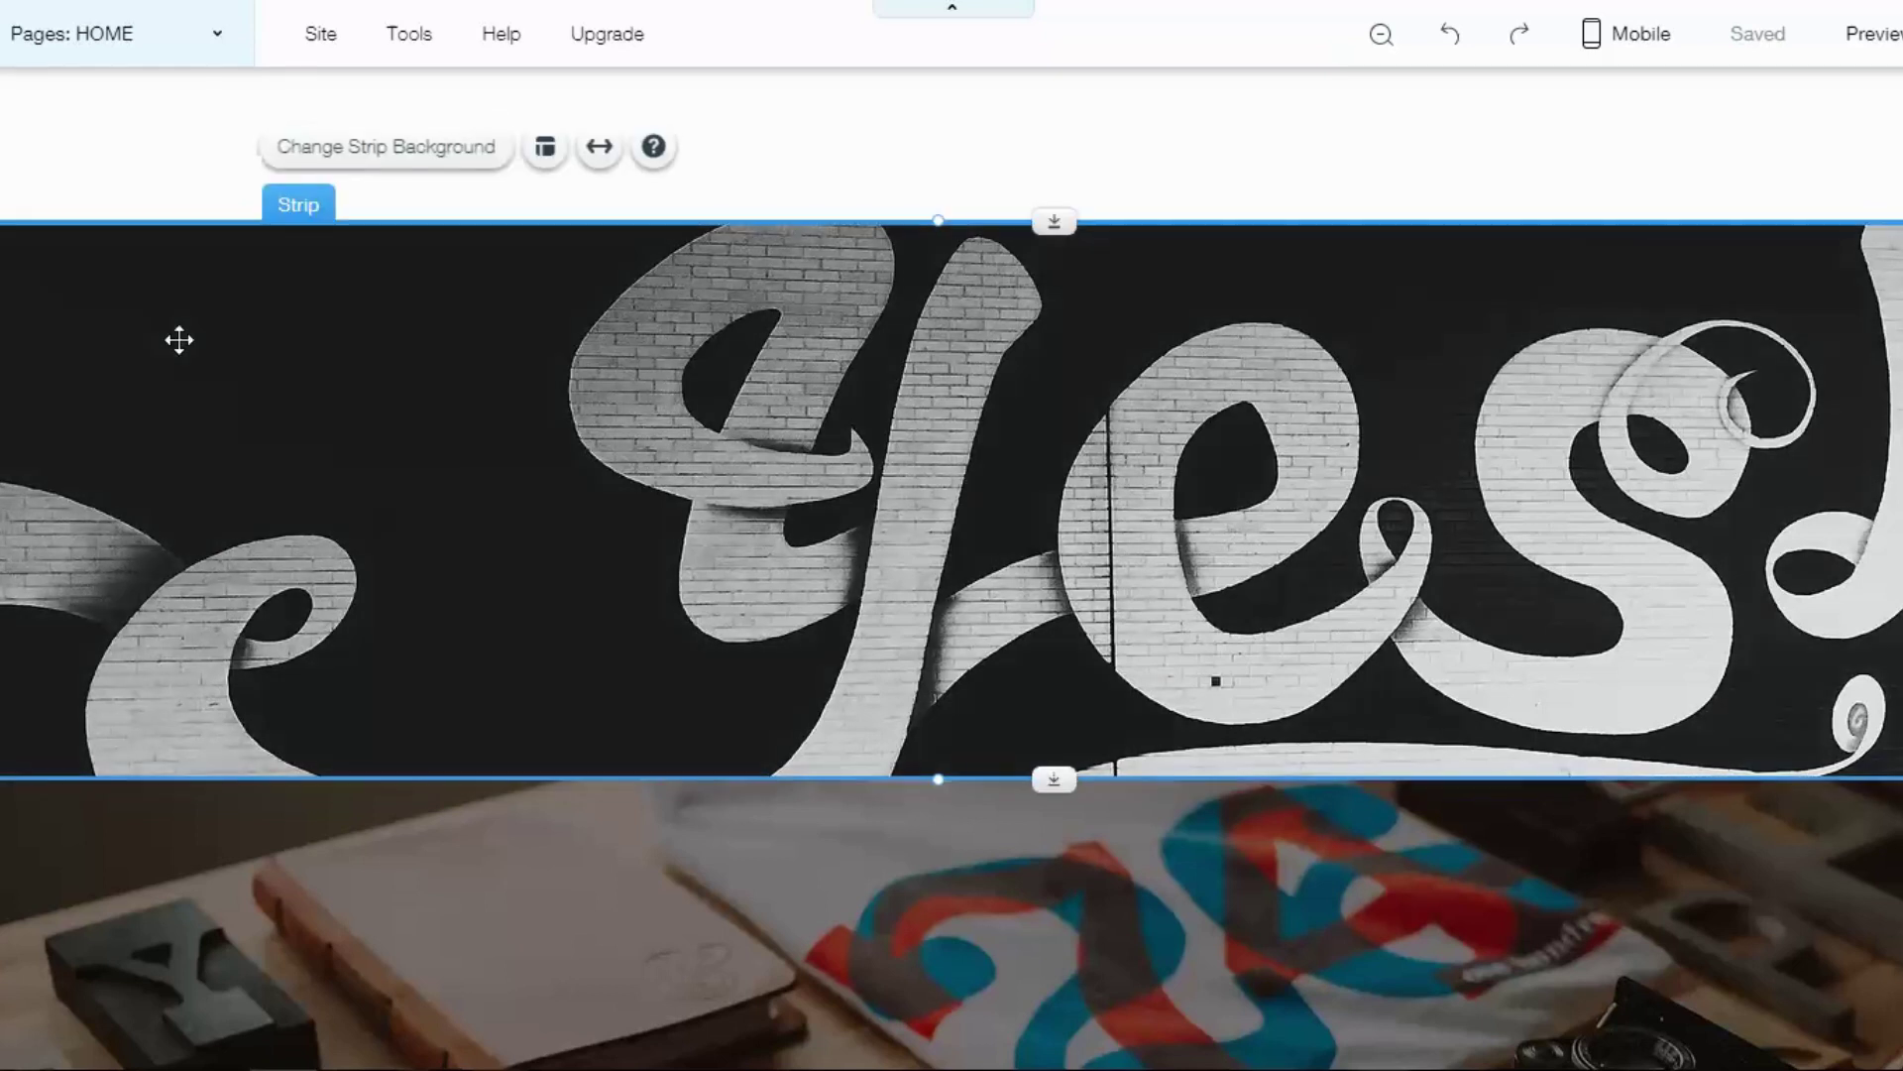
click(355, 159)
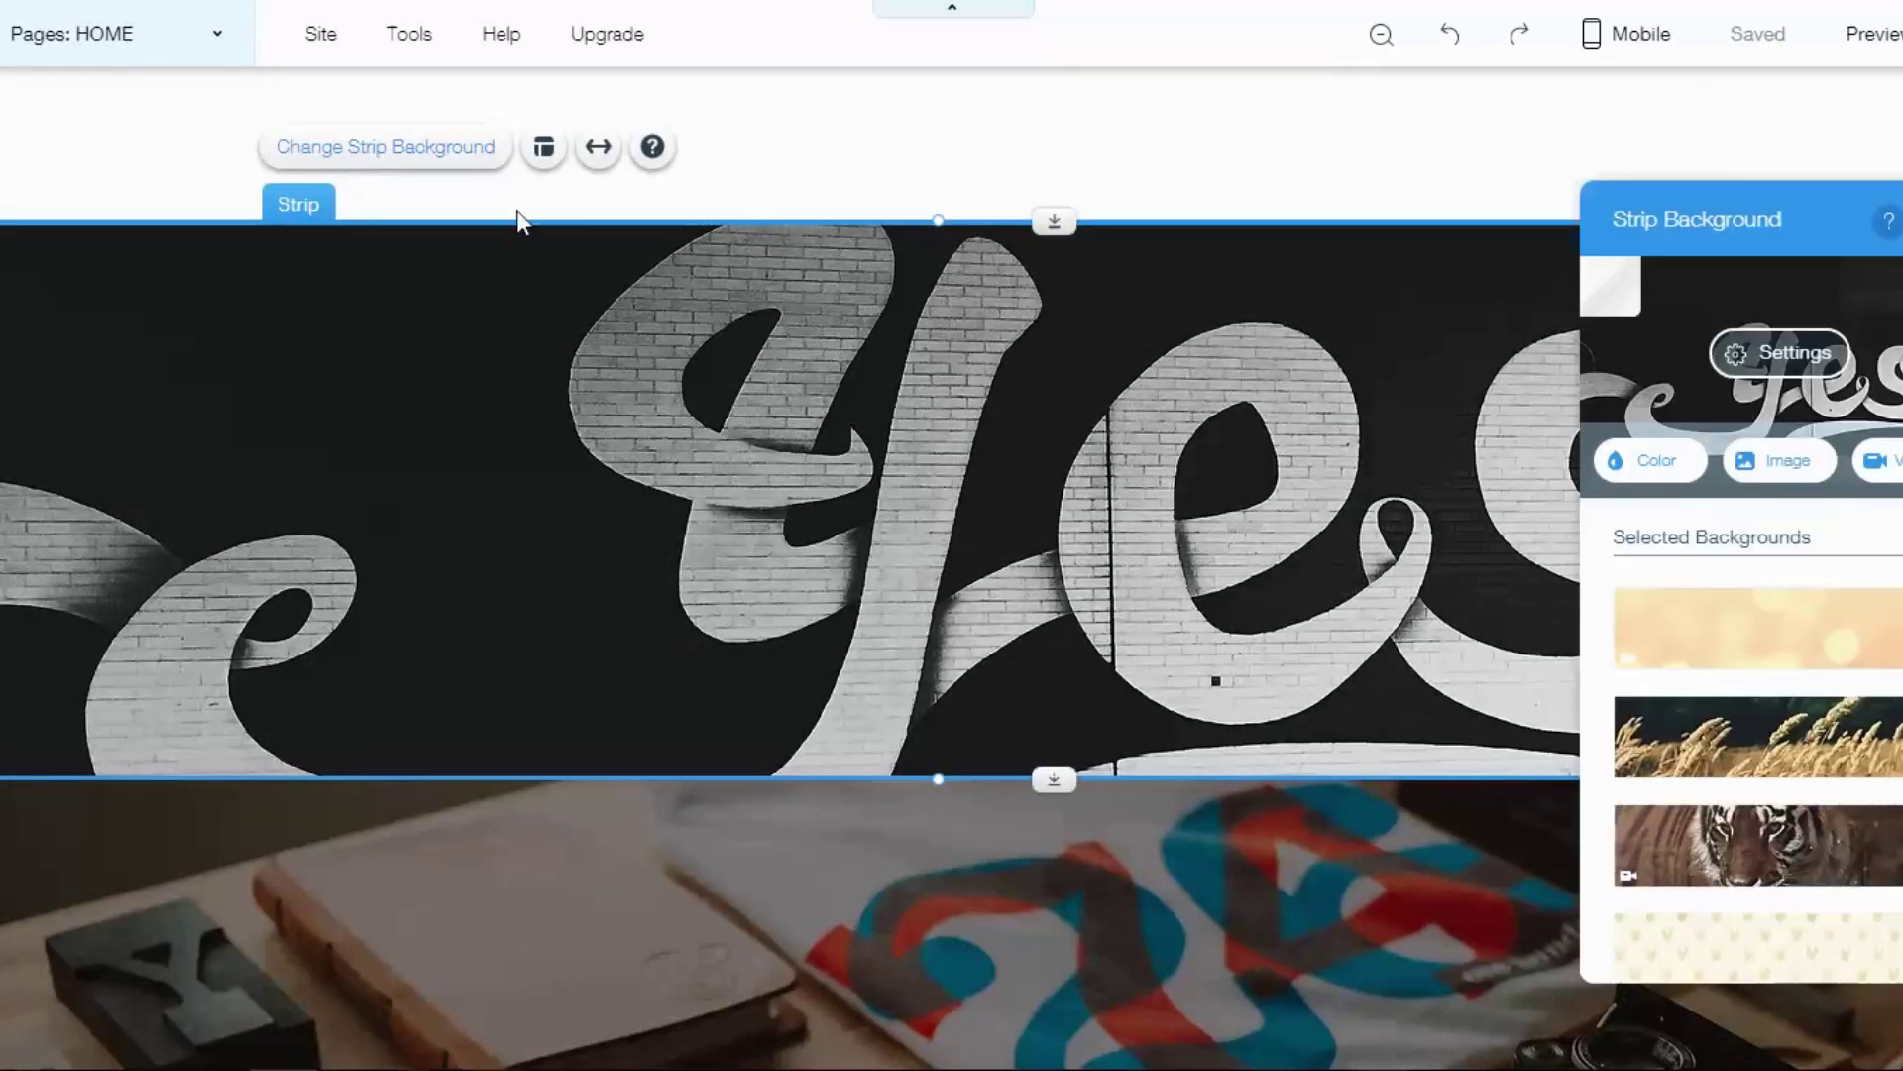
click(1797, 357)
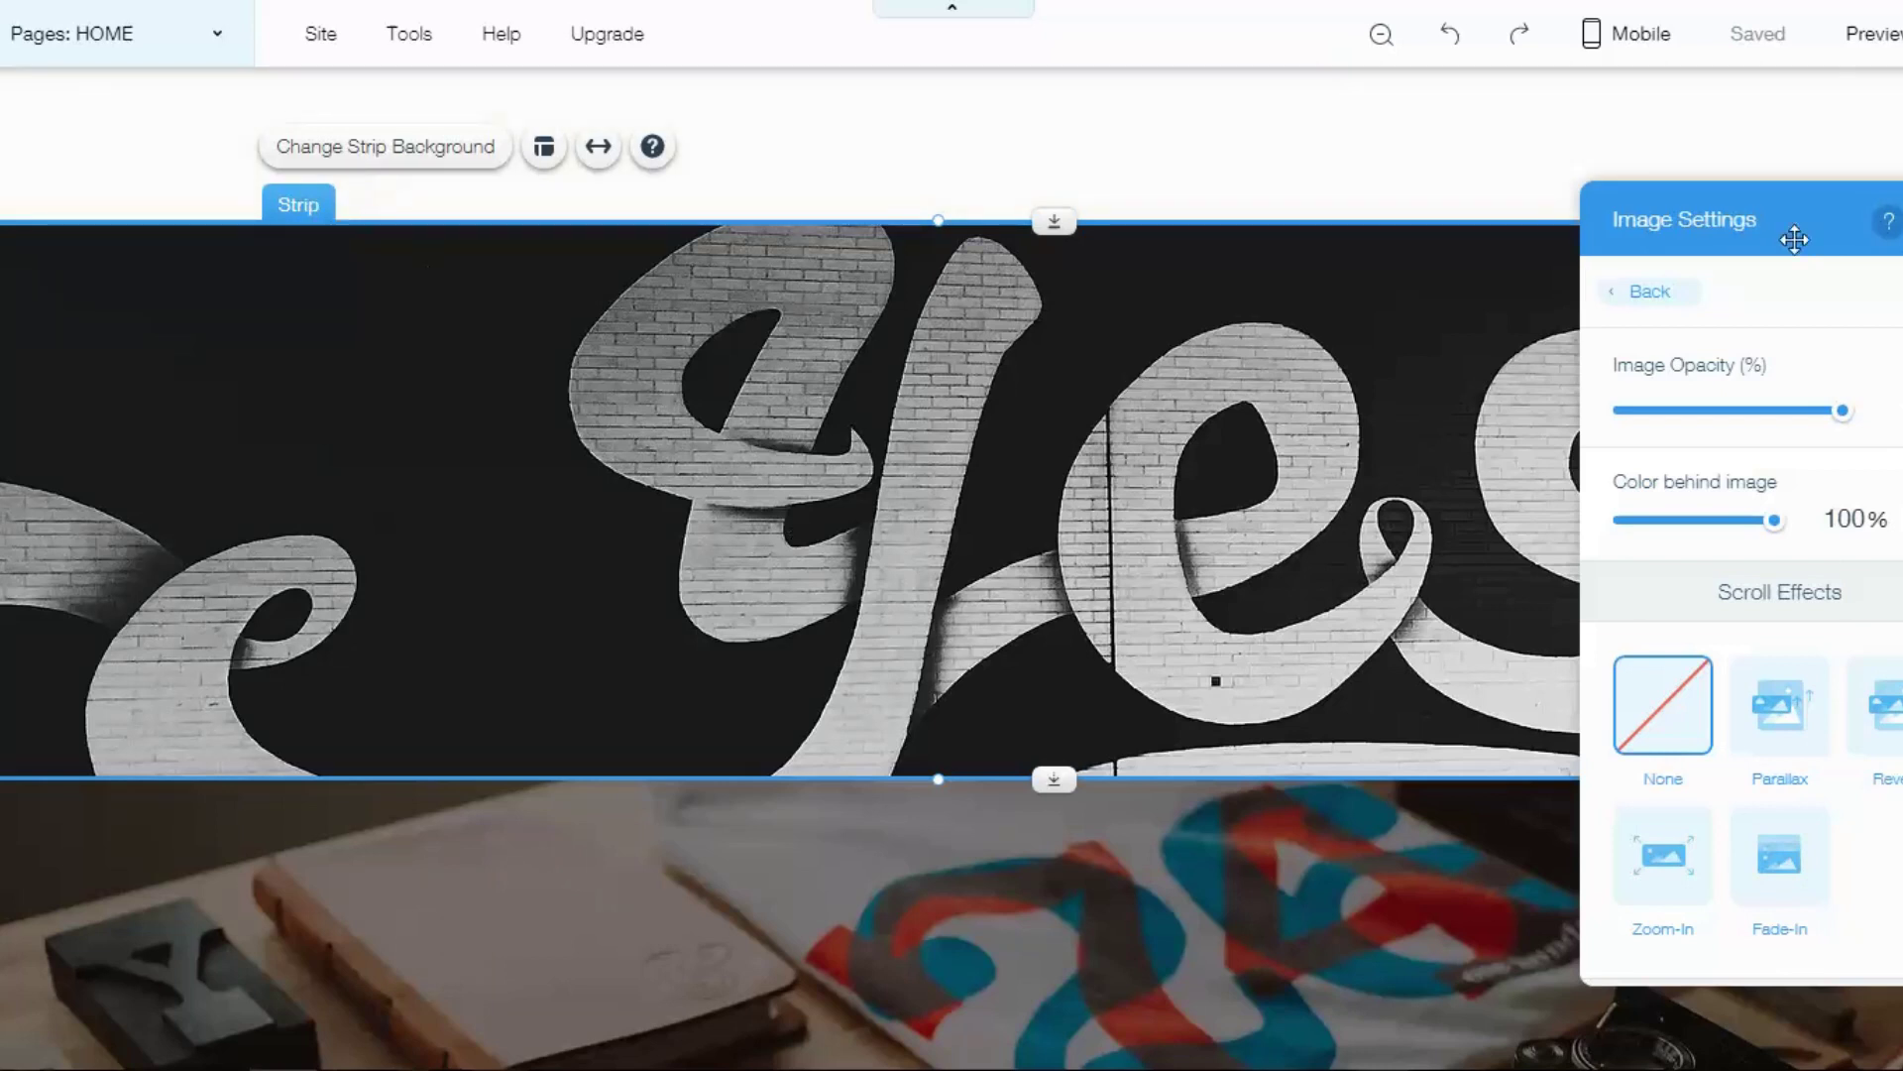
click(1887, 220)
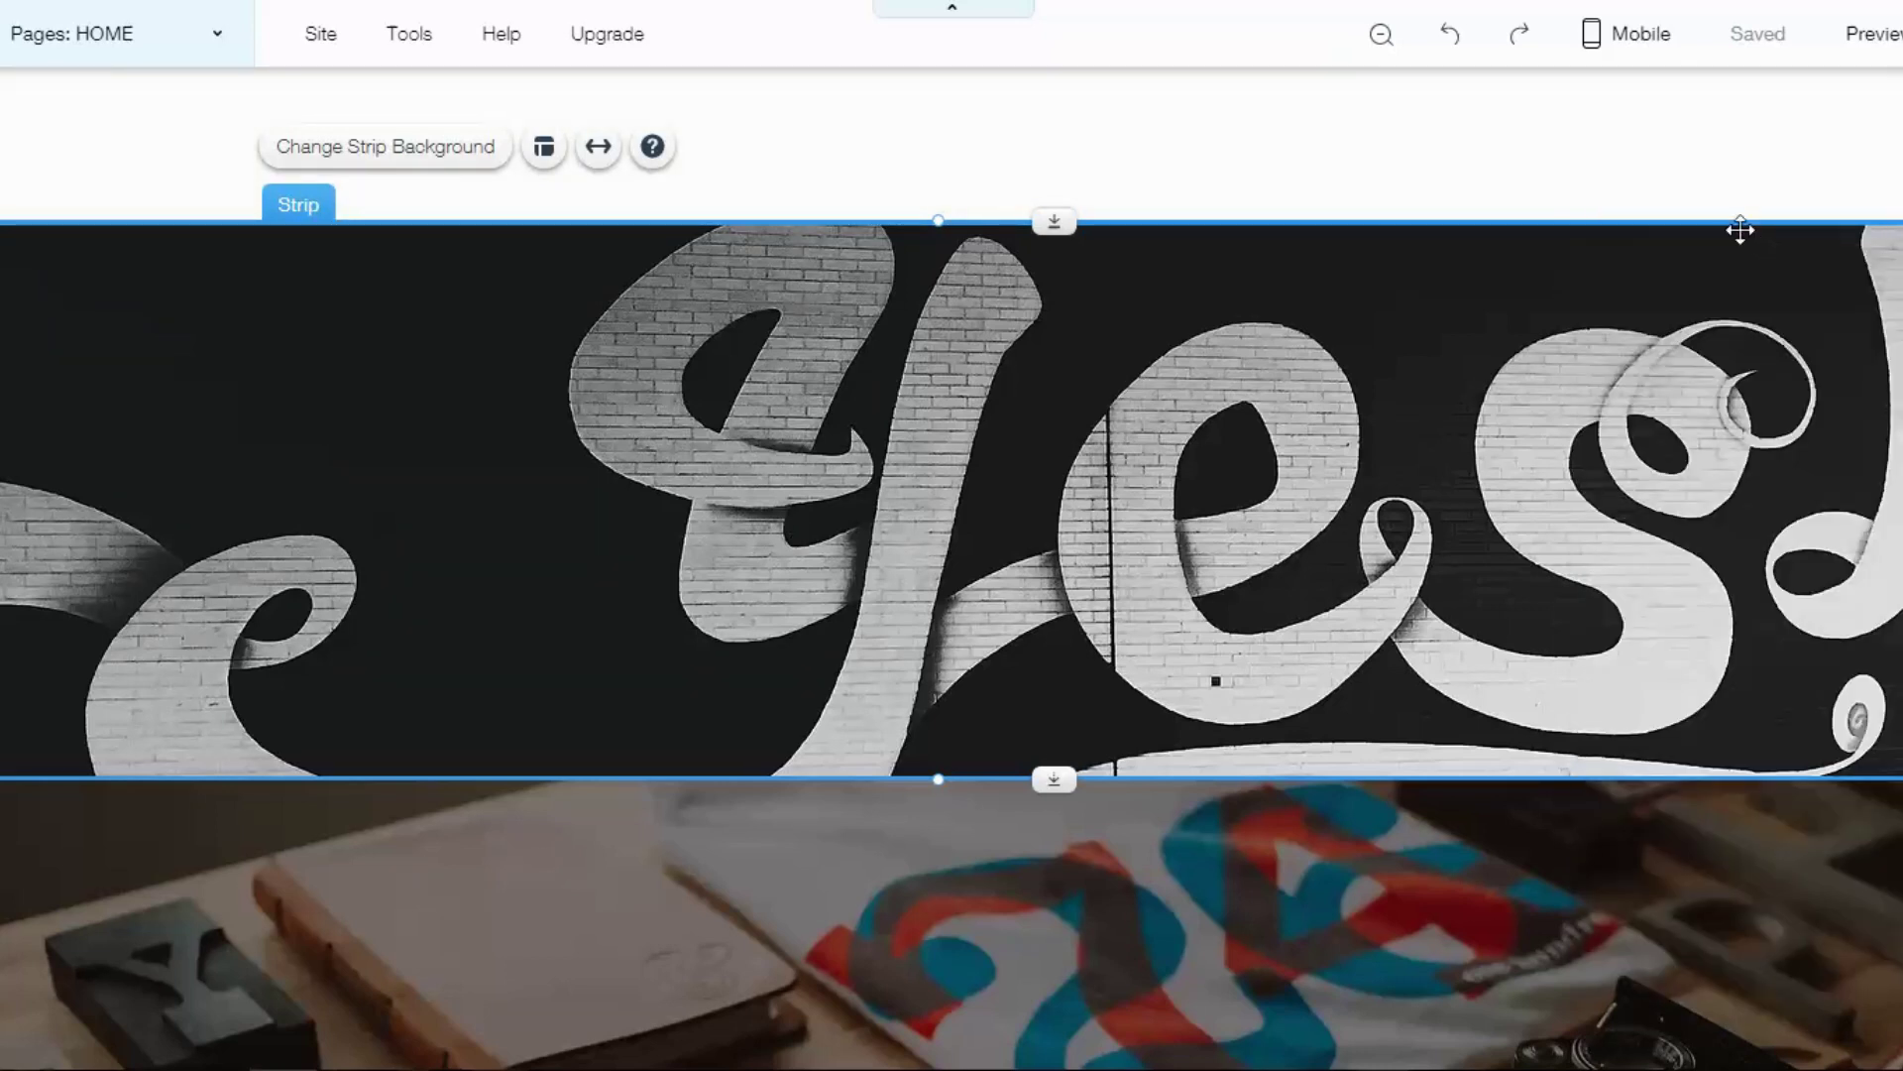